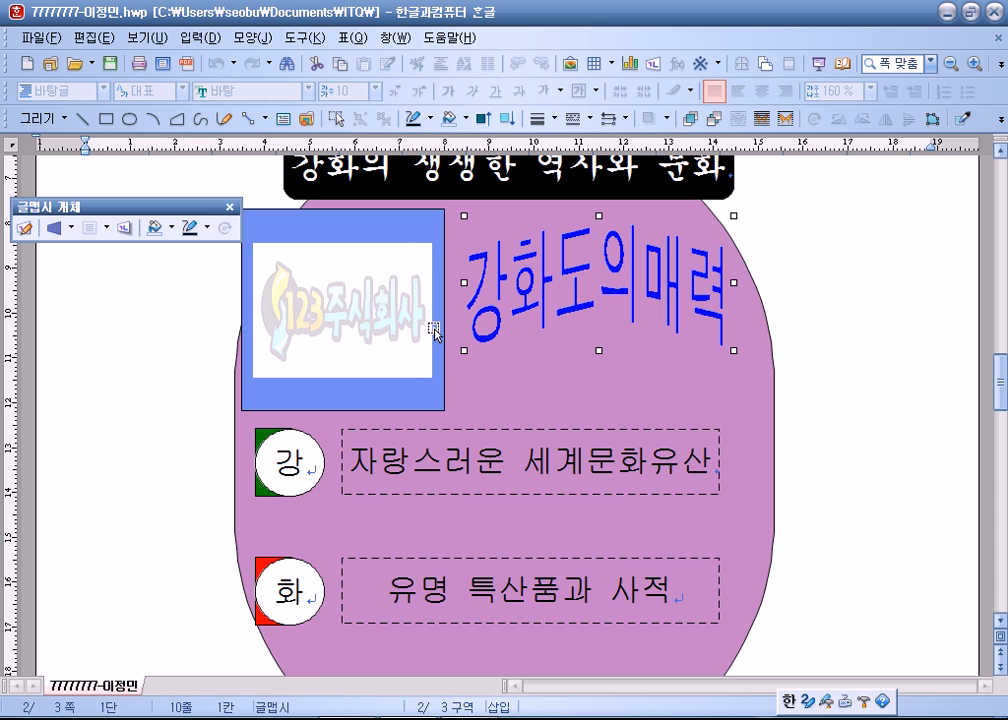
- Paste the copied Ganghwa article text at the first line of page 3
{"action": "scroll", "coordinate": [322, 378], "scroll_direction": "down", "scroll_amount": 10}
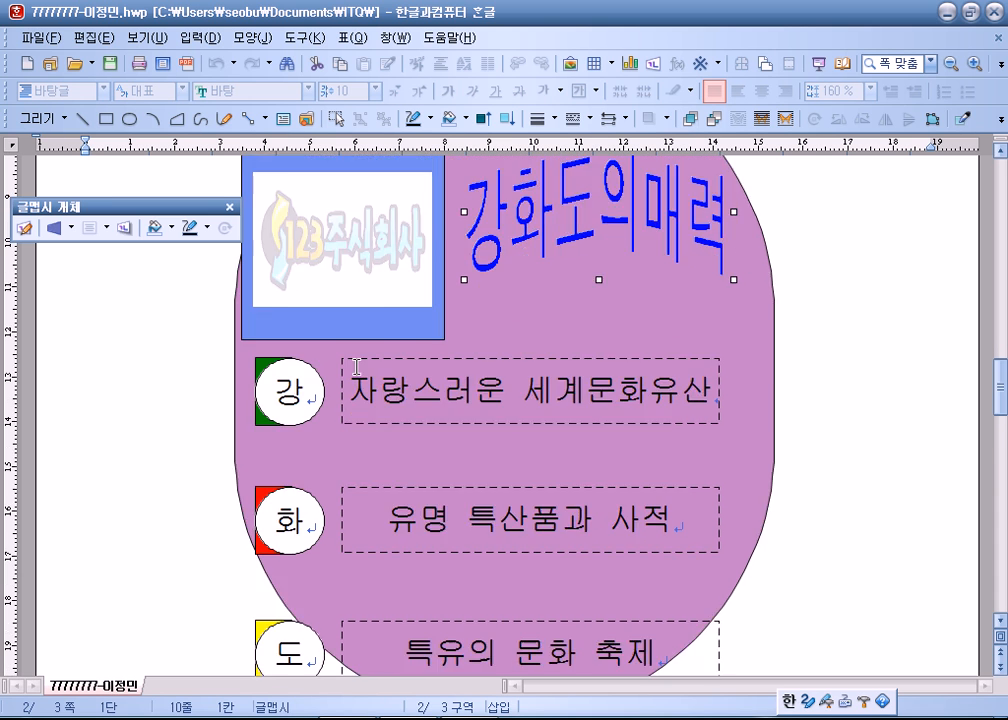
{"action": "left_click", "coordinate": [99, 296]}
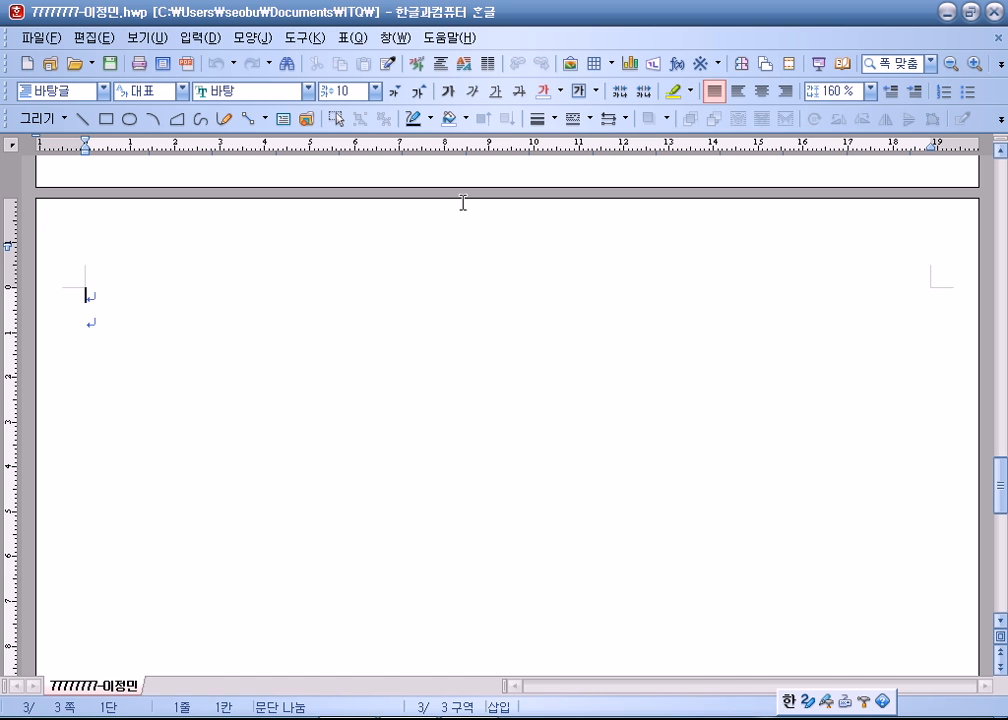
{"action": "key", "text": "ctrl+v"}
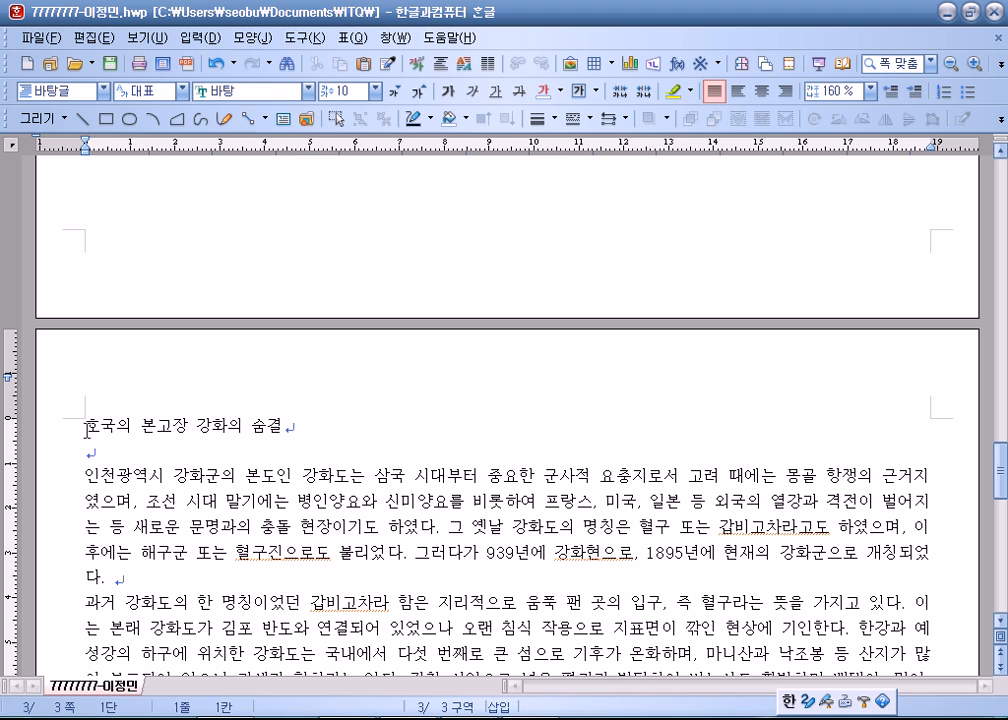
- Format the title "호국의 본고장 강화의 숨결" in 궁서 font, 20 pt, bold and centred
{"action": "left_click_drag", "start_coordinate": [86, 430], "coordinate": [317, 429]}
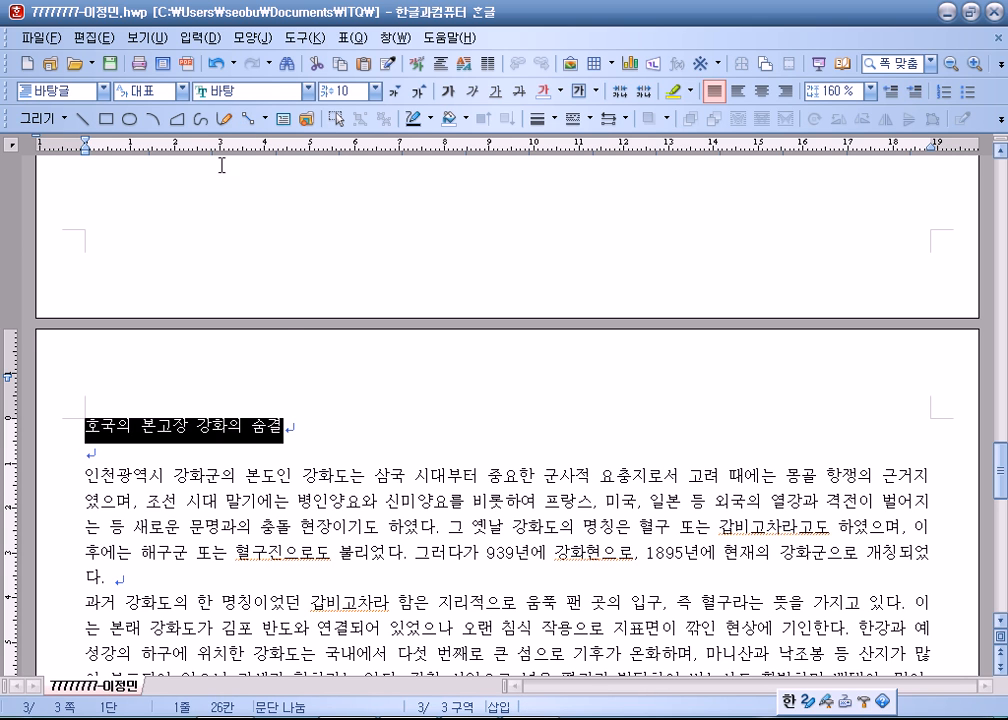
{"action": "left_click", "coordinate": [308, 91]}
{"action": "scroll", "coordinate": [228, 262], "scroll_direction": "up", "scroll_amount": 7}
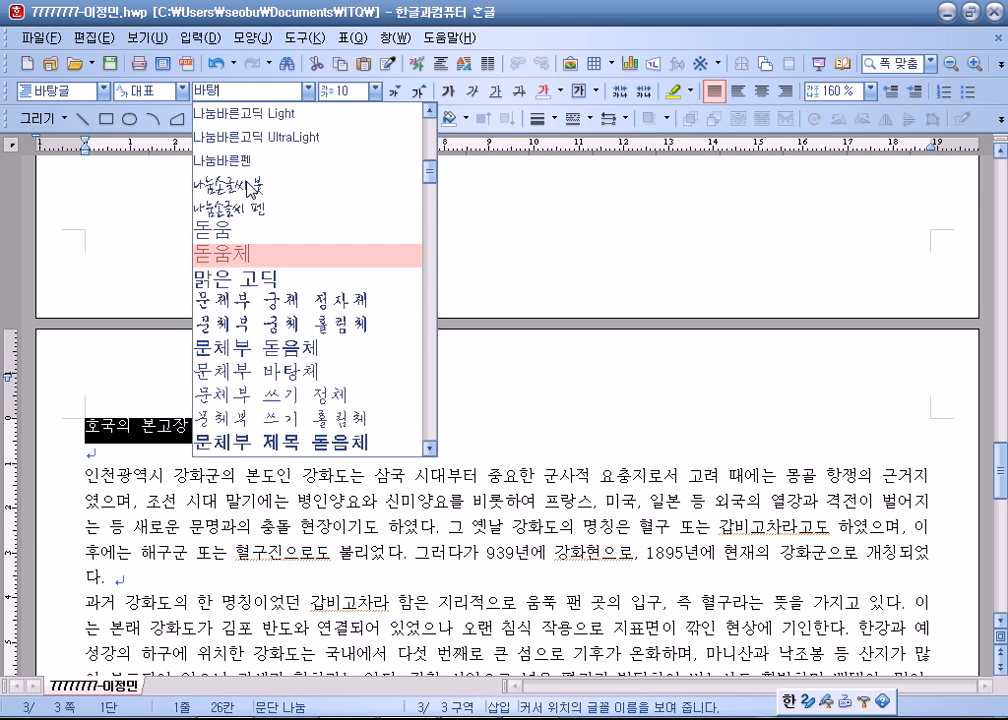
{"action": "left_click", "coordinate": [228, 262]}
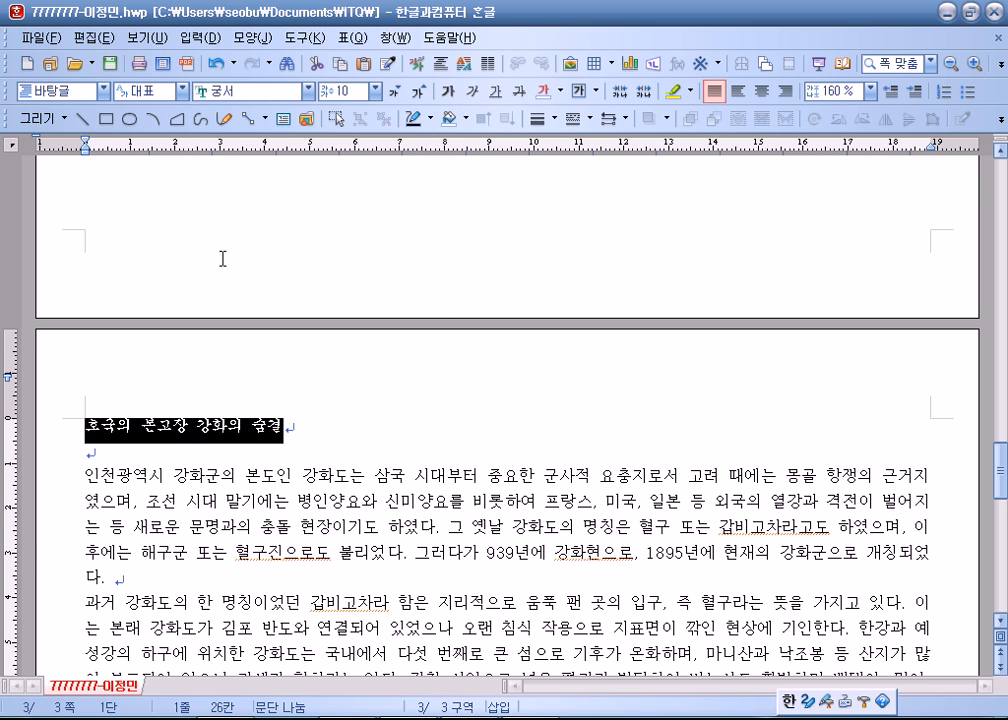
{"action": "left_click", "coordinate": [376, 91]}
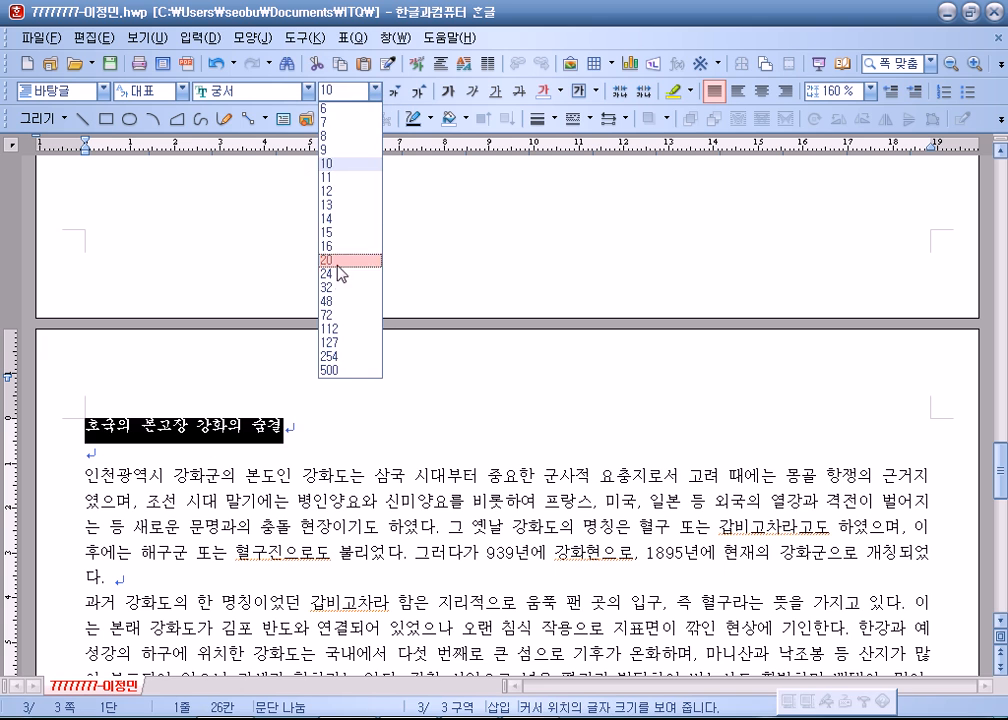
{"action": "left_click", "coordinate": [333, 263]}
{"action": "left_click", "coordinate": [450, 92]}
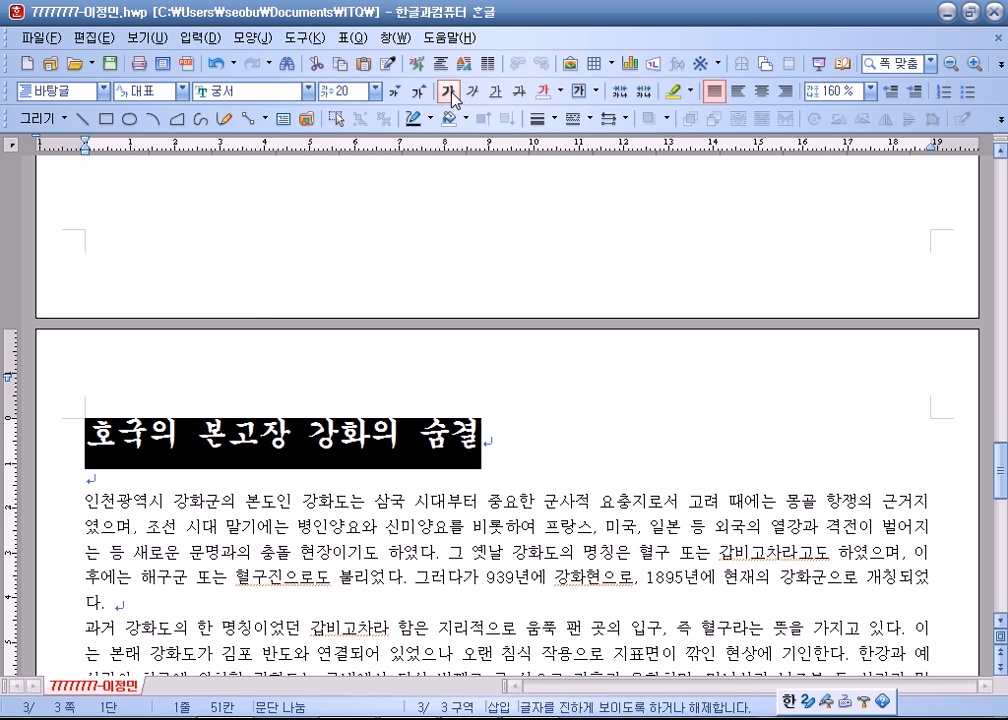
{"action": "left_click", "coordinate": [764, 91]}
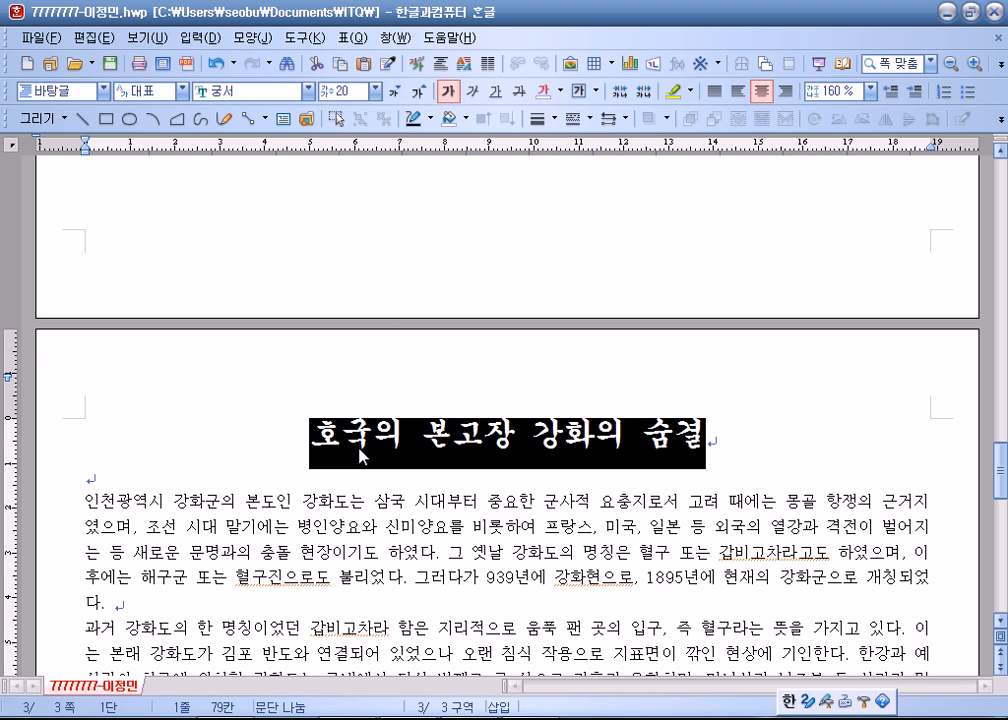
- Insert a bookmark named "호국" at the start of the article title
{"action": "left_click", "coordinate": [200, 37]}
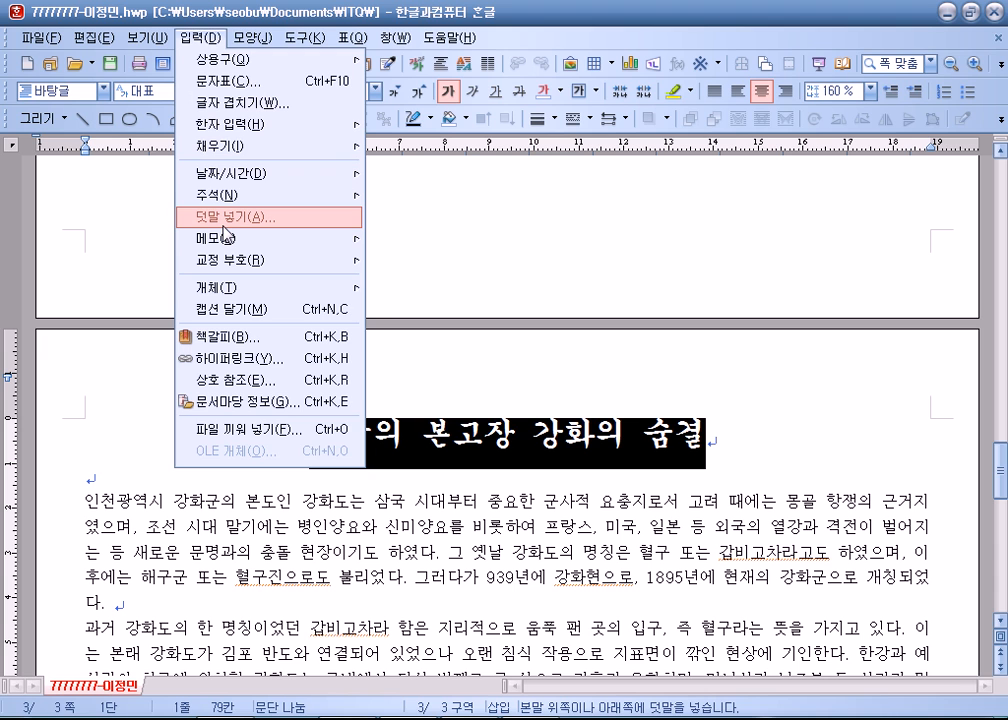
{"action": "left_click", "coordinate": [310, 432]}
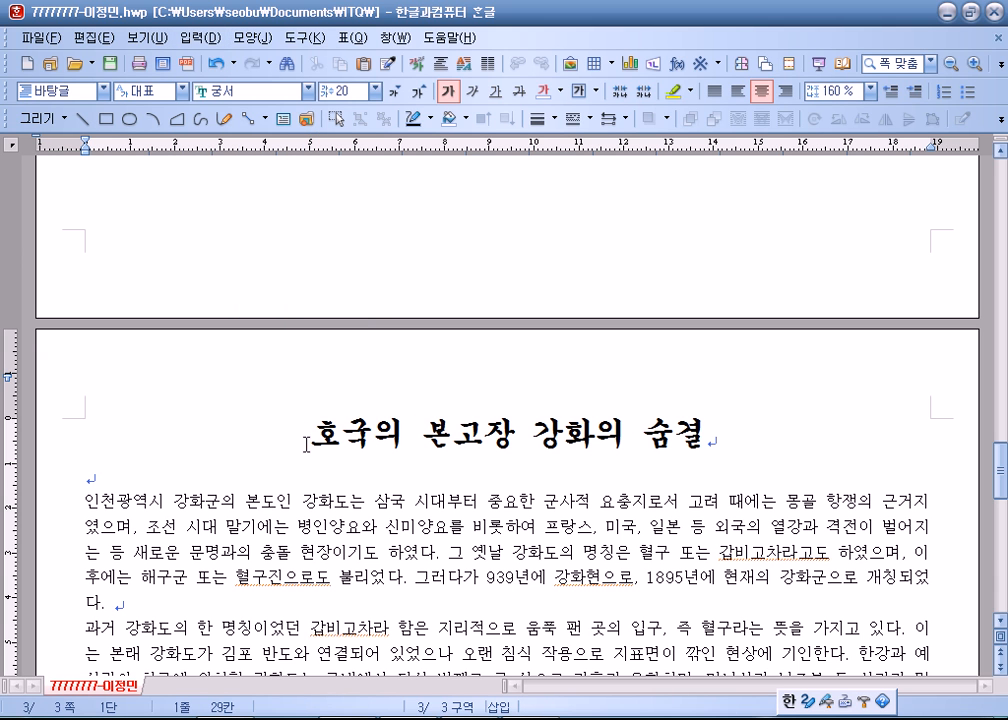
{"action": "left_click", "coordinate": [199, 38]}
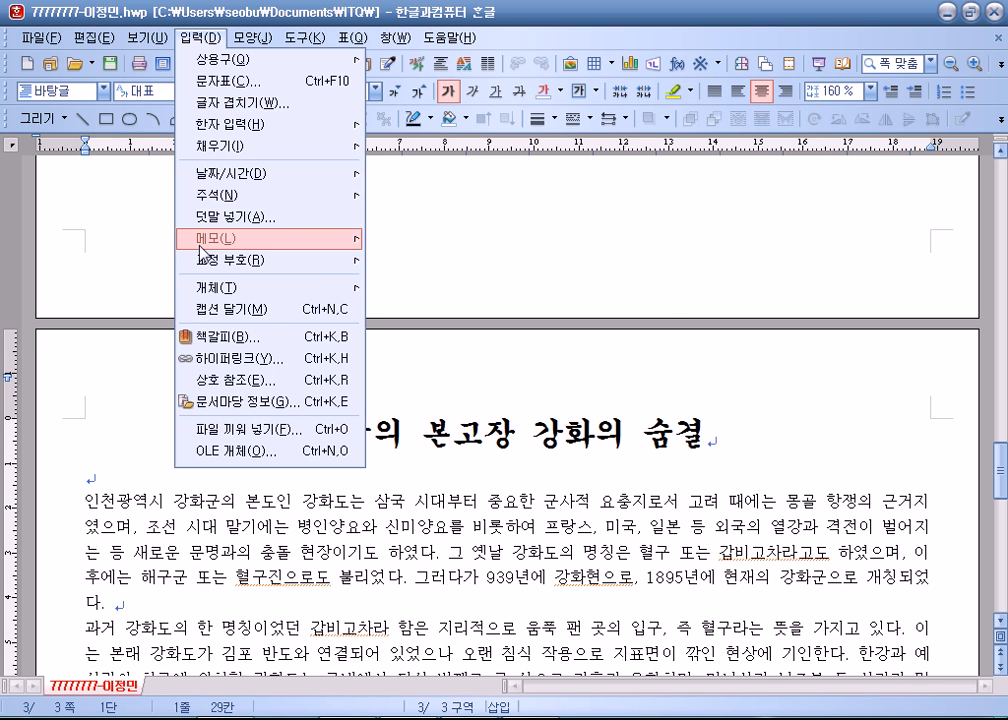
{"action": "left_click", "coordinate": [211, 339]}
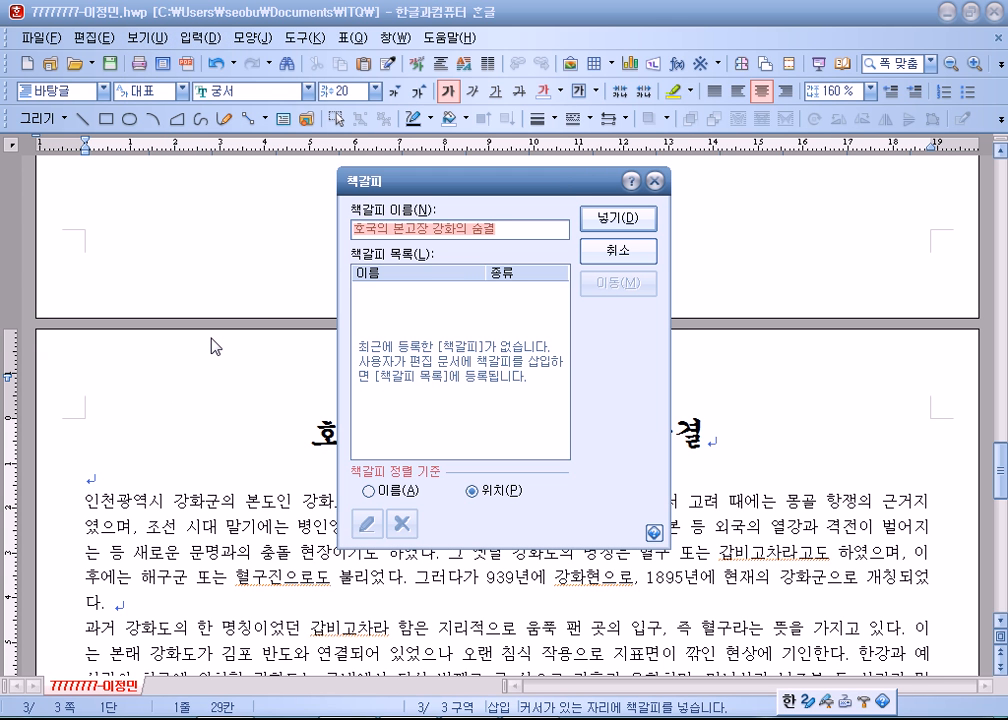
{"action": "type", "text": "ㅎ"}
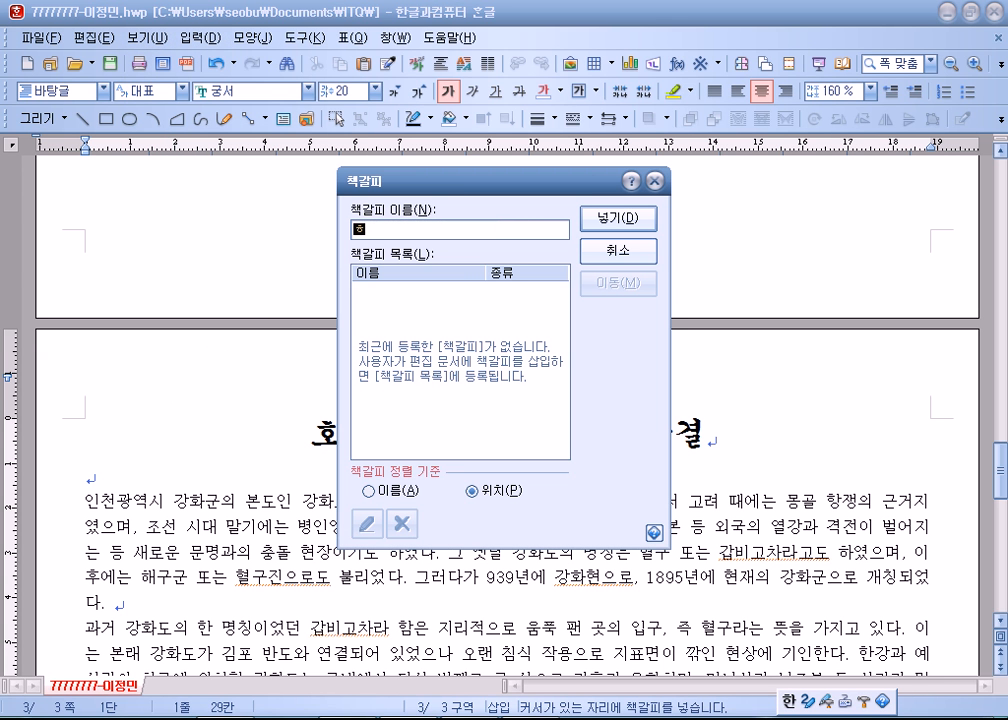
{"action": "type", "text": "국"}
{"action": "left_click", "coordinate": [619, 231]}
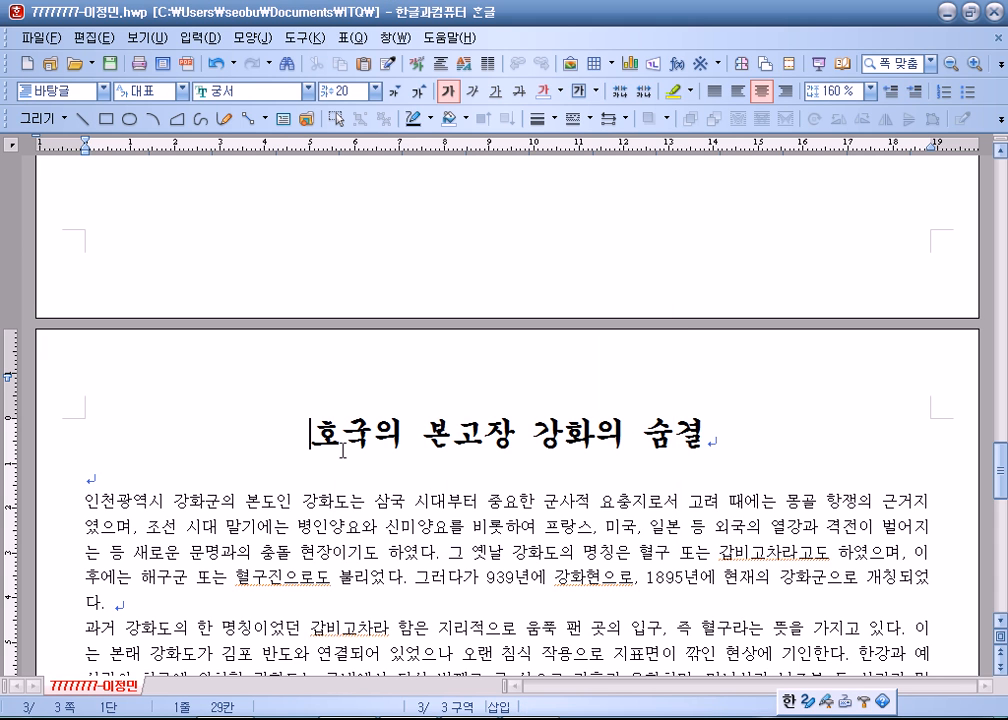
- Add the ruby text (덧말) "답사여행의 길잡이" above the whole article title
{"action": "left_click_drag", "start_coordinate": [299, 430], "coordinate": [759, 433]}
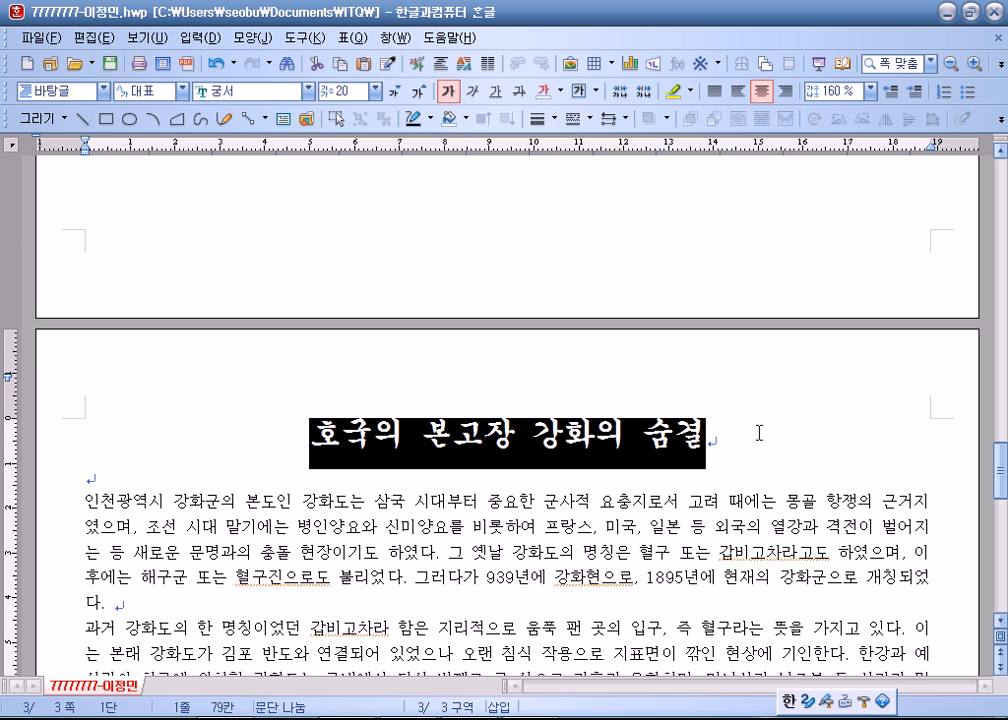
{"action": "left_click", "coordinate": [199, 38]}
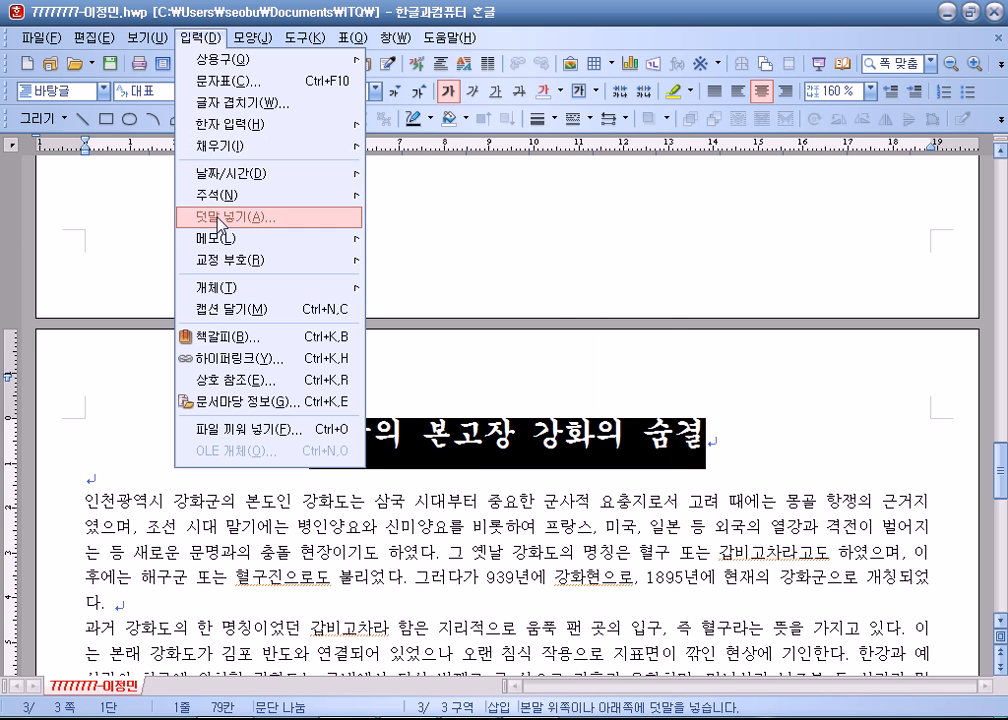
{"action": "left_click", "coordinate": [216, 218]}
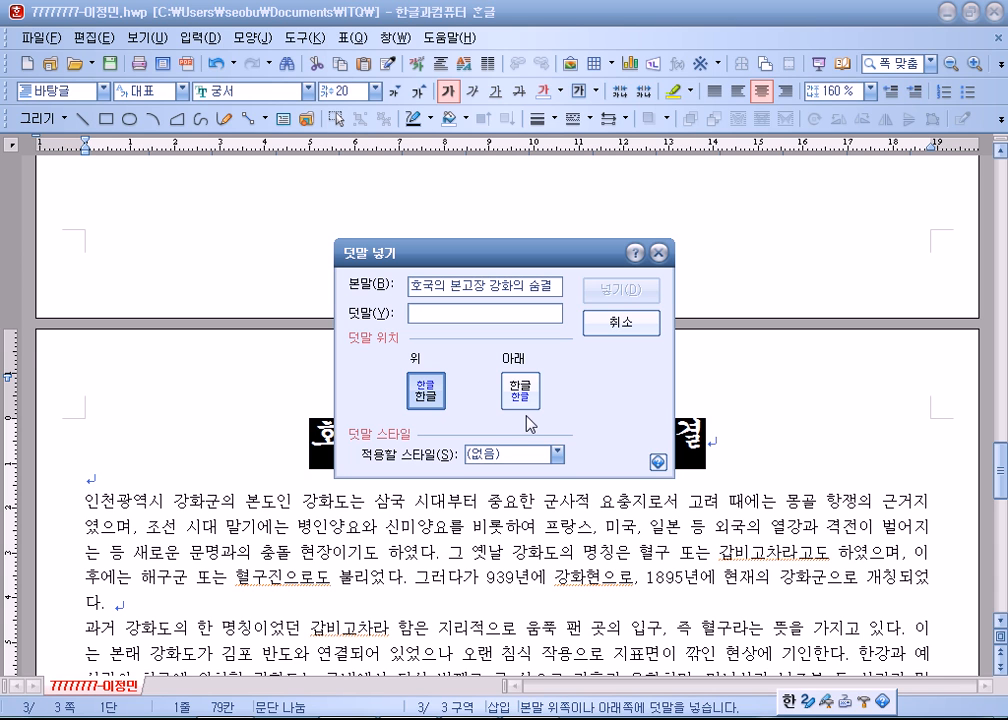
{"action": "type", "text": "ㄱ"}
{"action": "key", "text": "BackSpace"}
{"action": "key", "text": "BackSpace"}
{"action": "type", "text": "답"}
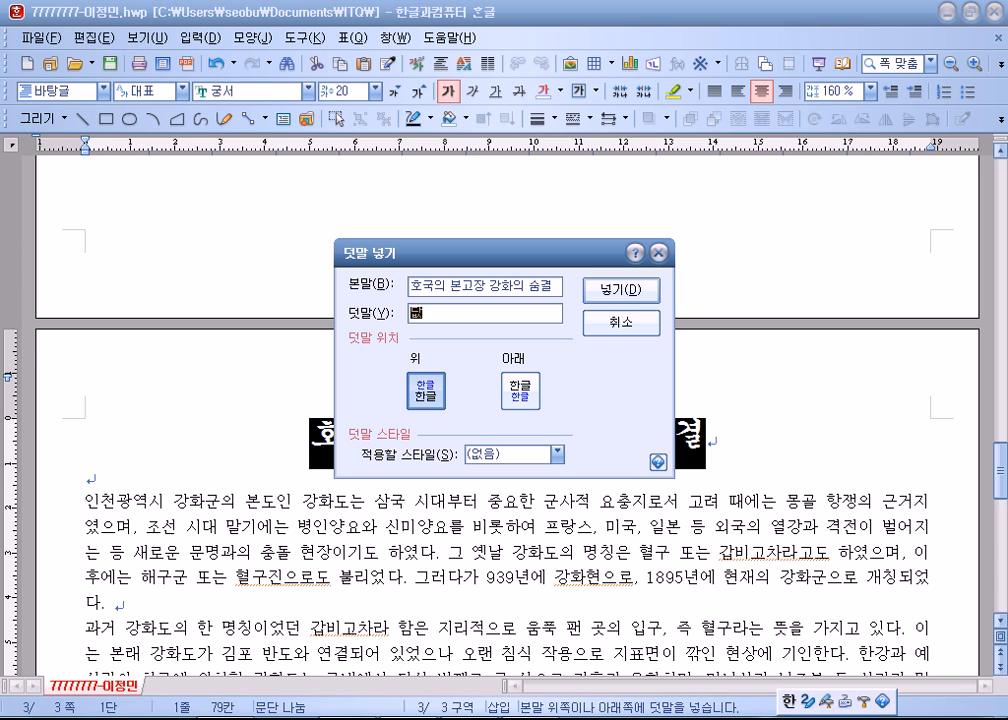
{"action": "type", "text": "사여행ㅇ의 길잡이"}
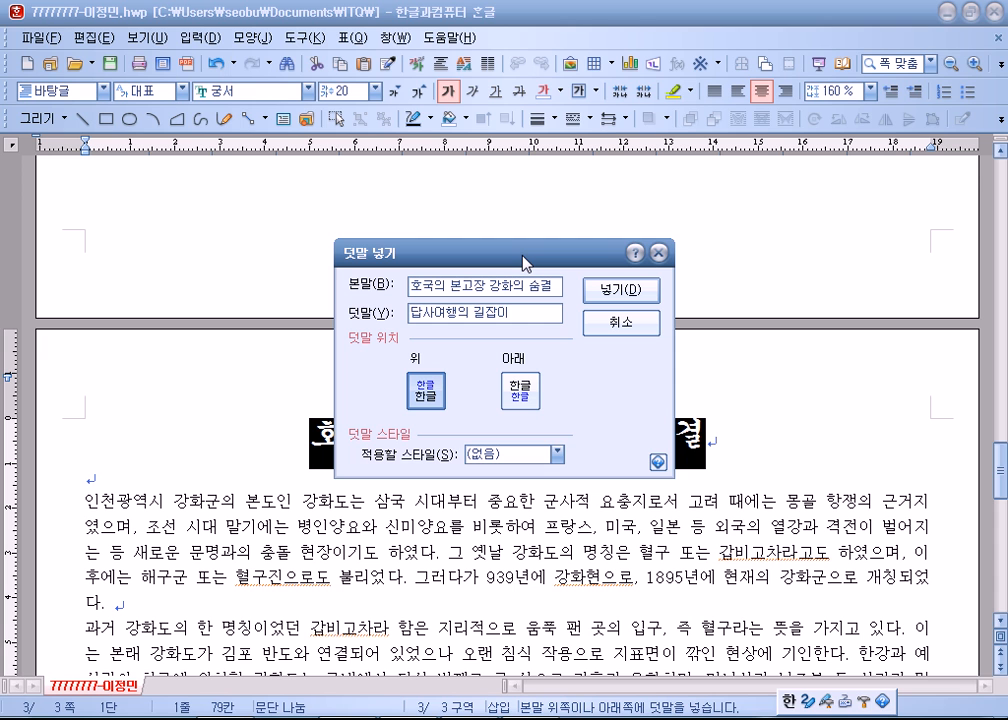
{"action": "left_click", "coordinate": [621, 290]}
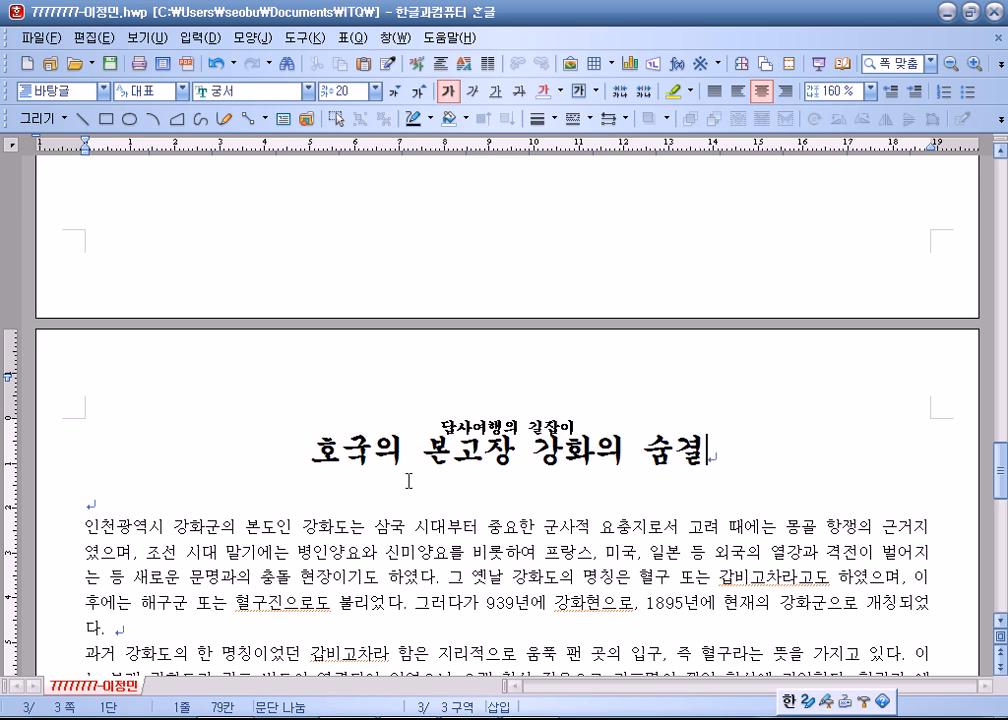
- Check the document's bookmark list from the start of the title, without adding another bookmark
{"action": "key", "text": "Home"}
{"action": "left_click", "coordinate": [199, 38]}
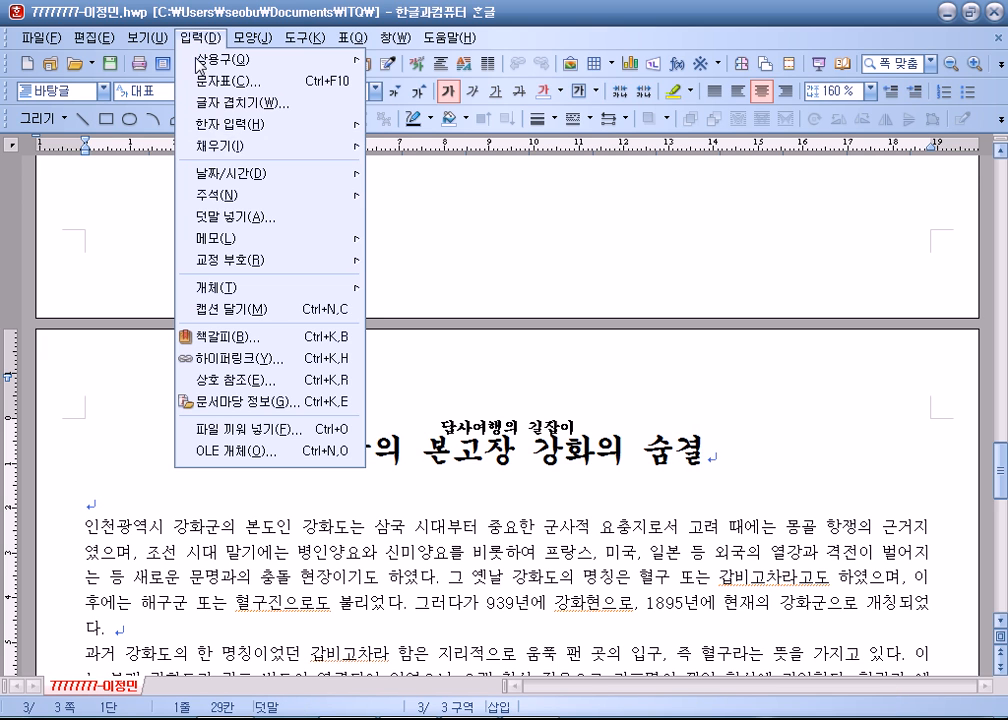
{"action": "left_click", "coordinate": [216, 338]}
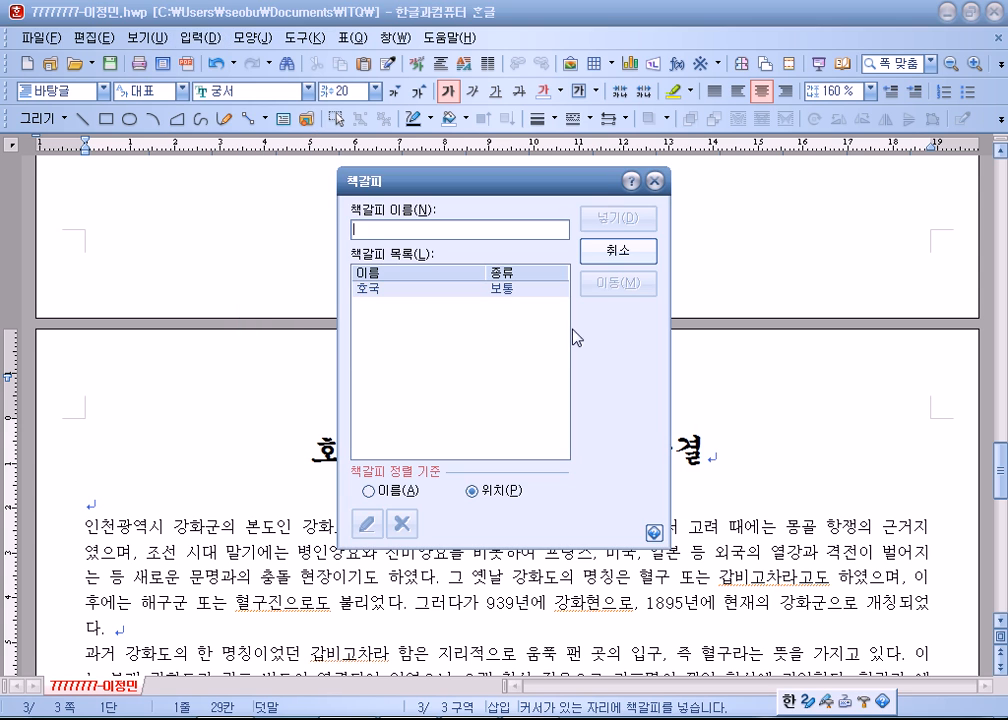
{"action": "left_click", "coordinate": [618, 250]}
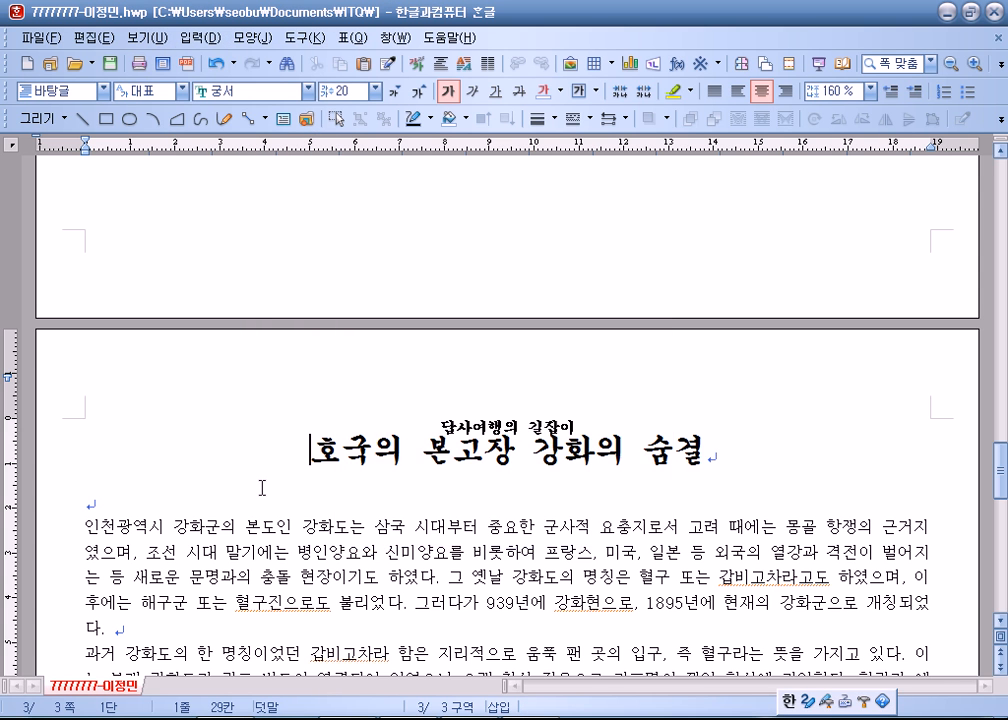
- Test the "호국" bookmark by jumping to it from the first line of page 1
{"action": "scroll", "coordinate": [265, 483], "scroll_direction": "up", "scroll_amount": 10}
{"action": "scroll", "coordinate": [286, 481], "scroll_direction": "up", "scroll_amount": 10}
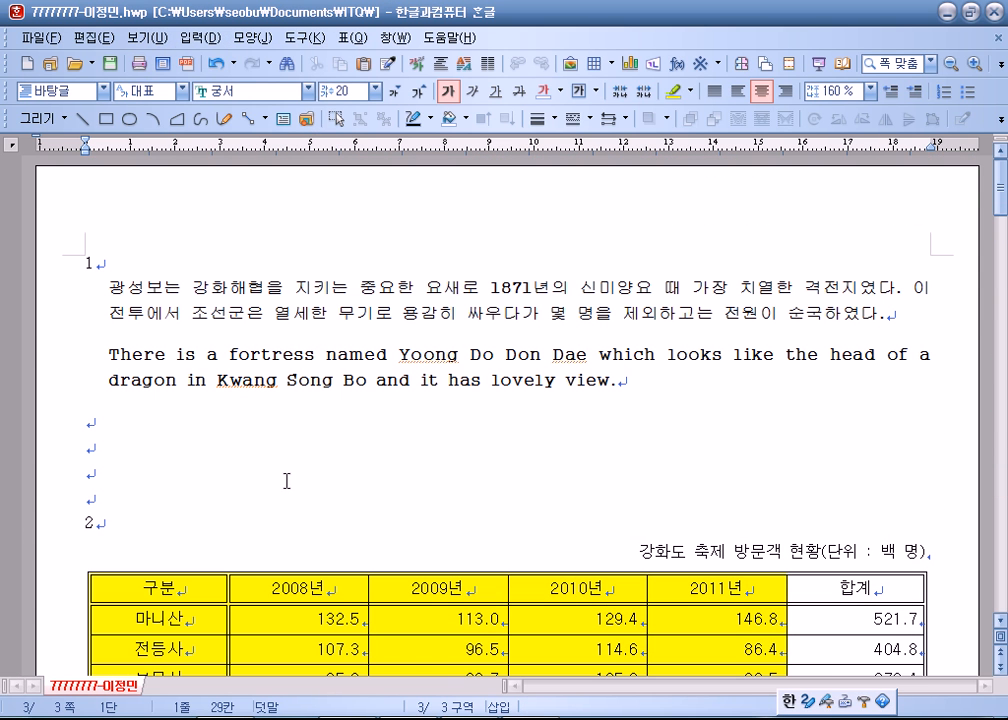
{"action": "left_click", "coordinate": [100, 262]}
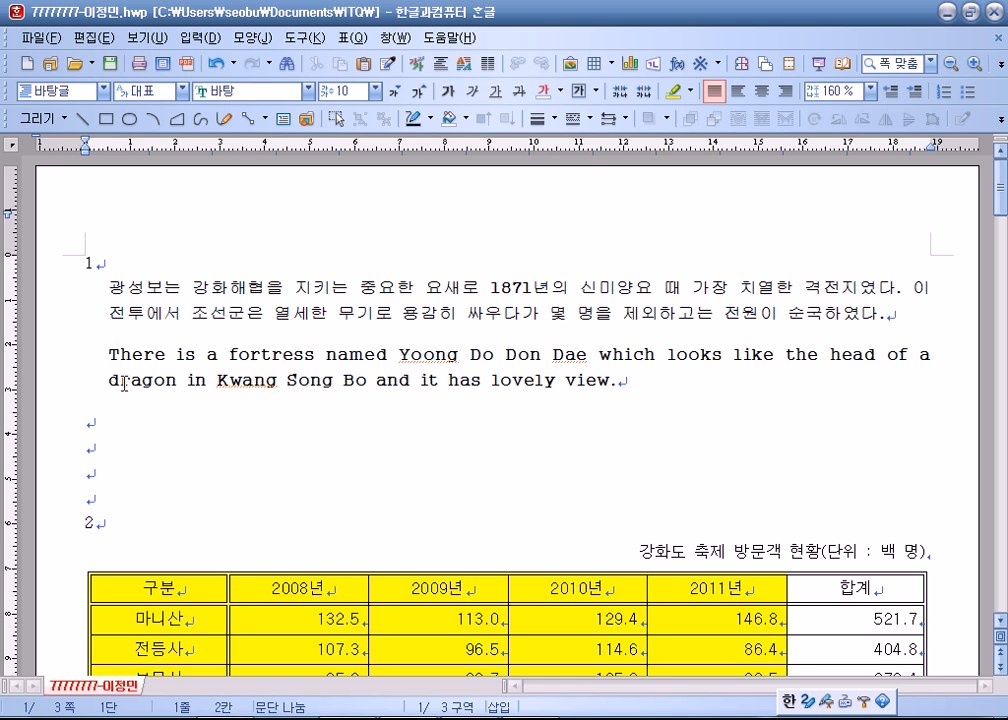
{"action": "left_click", "coordinate": [199, 38]}
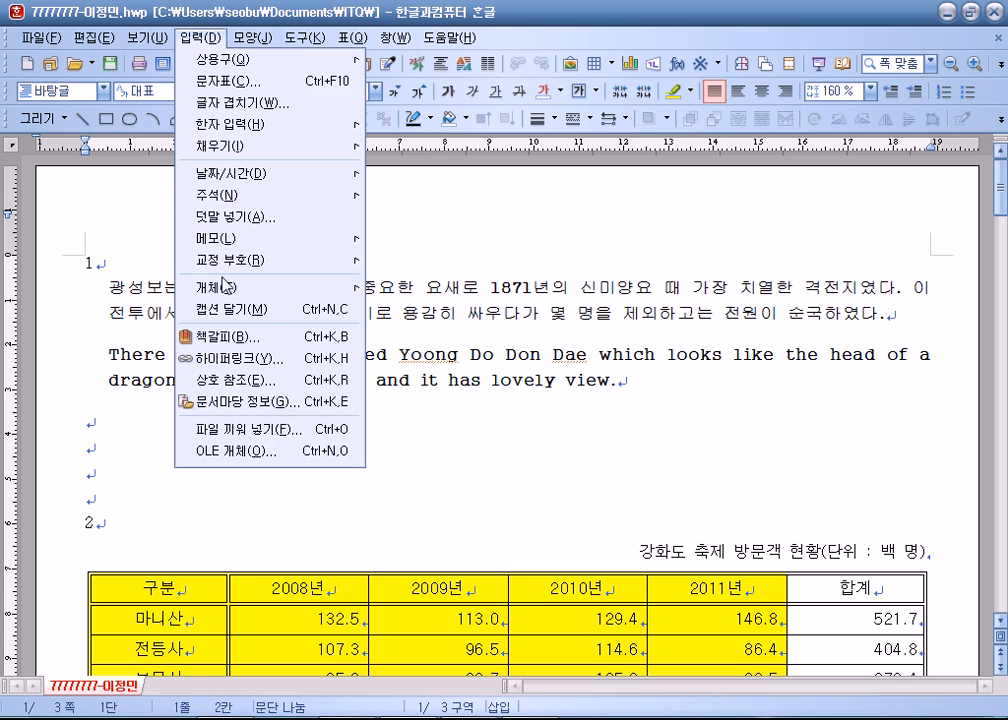
{"action": "left_click", "coordinate": [220, 337]}
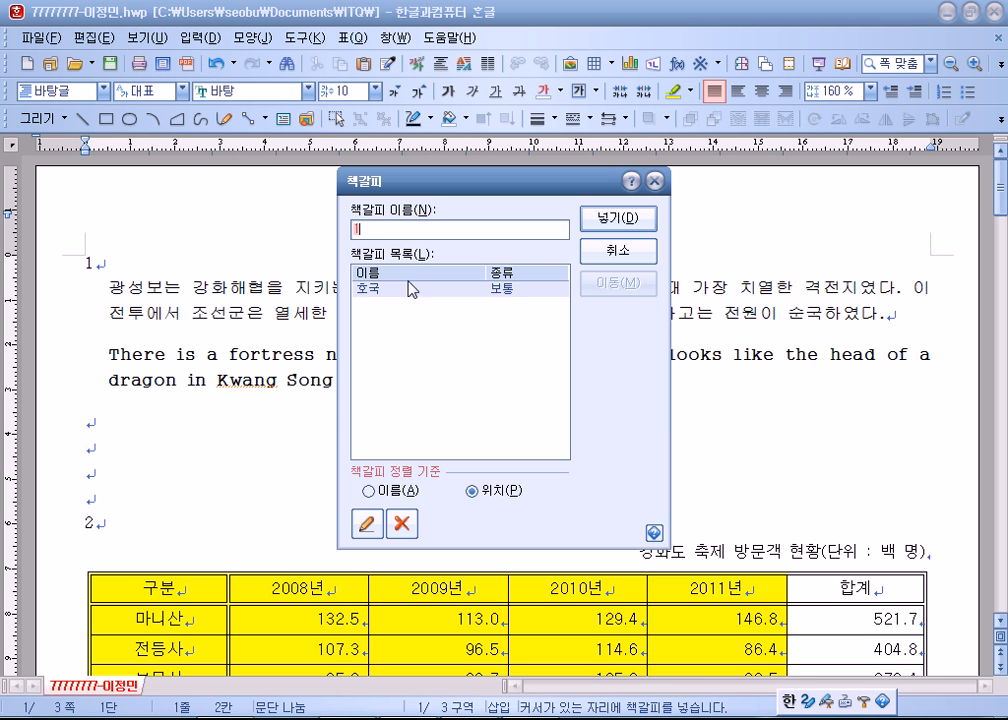
{"action": "left_click", "coordinate": [365, 289]}
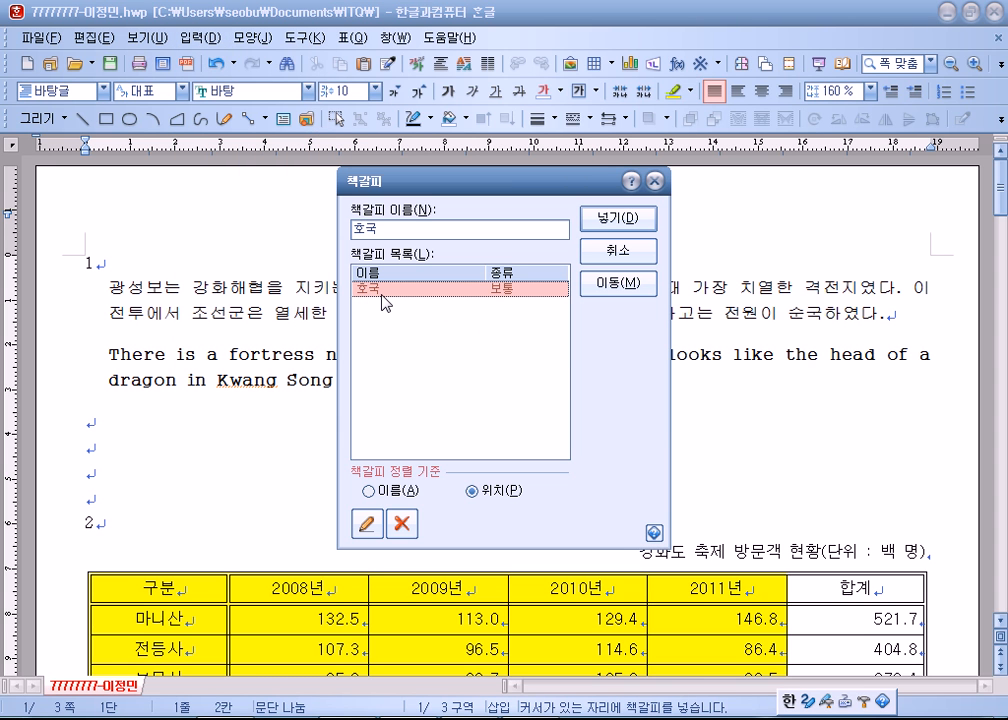
{"action": "left_click", "coordinate": [620, 285]}
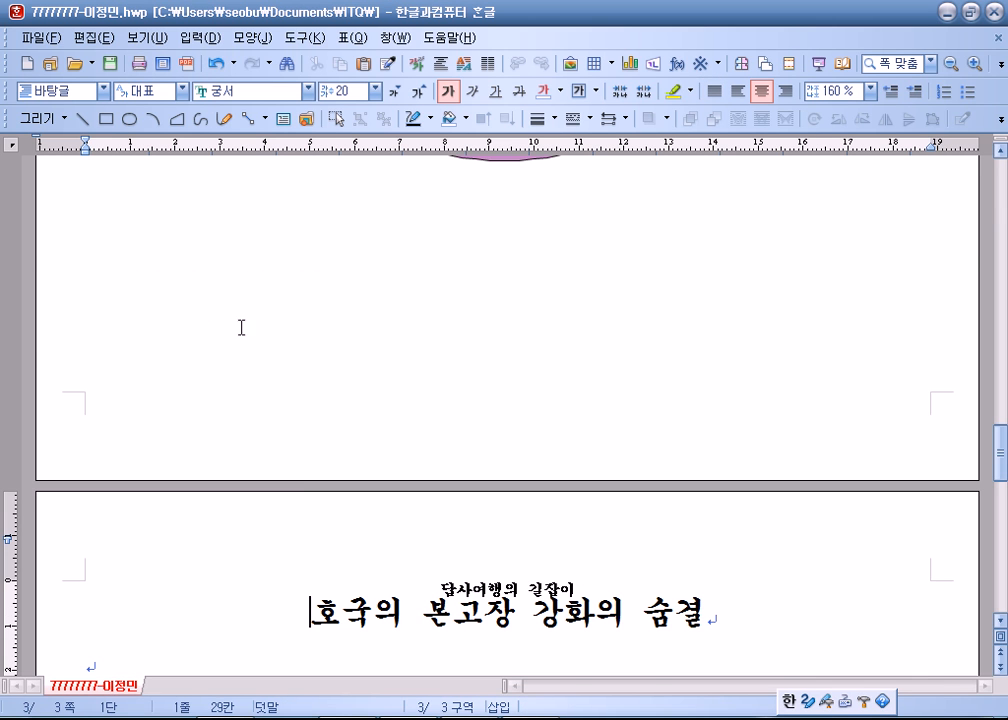
{"action": "scroll", "coordinate": [303, 497], "scroll_direction": "down", "scroll_amount": 3}
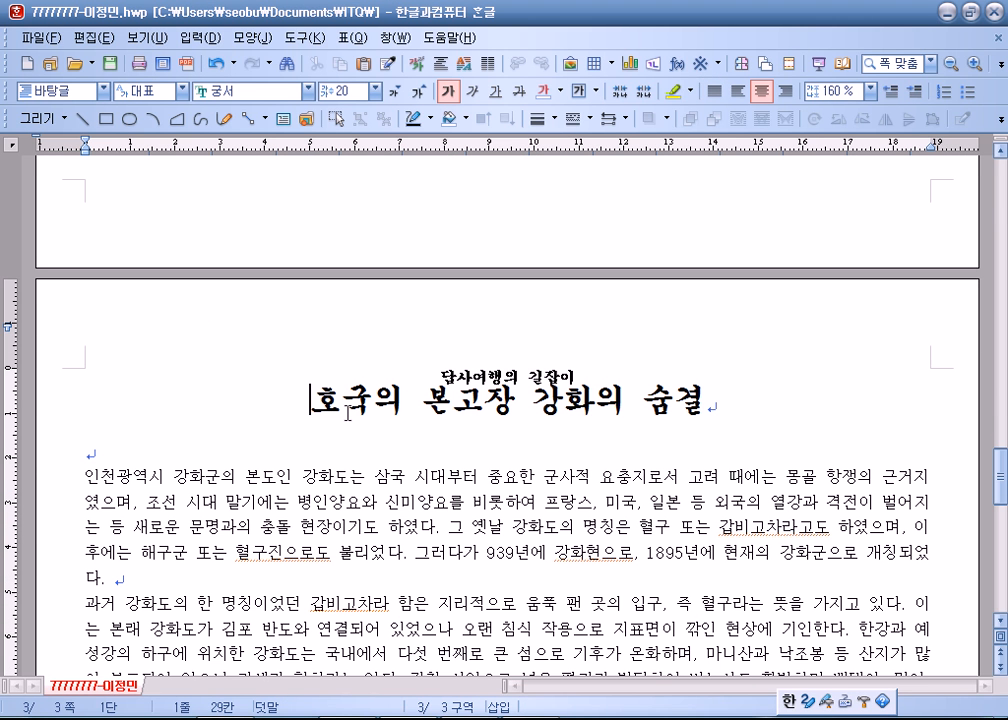
- Hyperlink the "강화도의매력" word art on page 2 to the "호국" bookmark and follow the link to test it
{"action": "scroll", "coordinate": [320, 408], "scroll_direction": "up", "scroll_amount": 10}
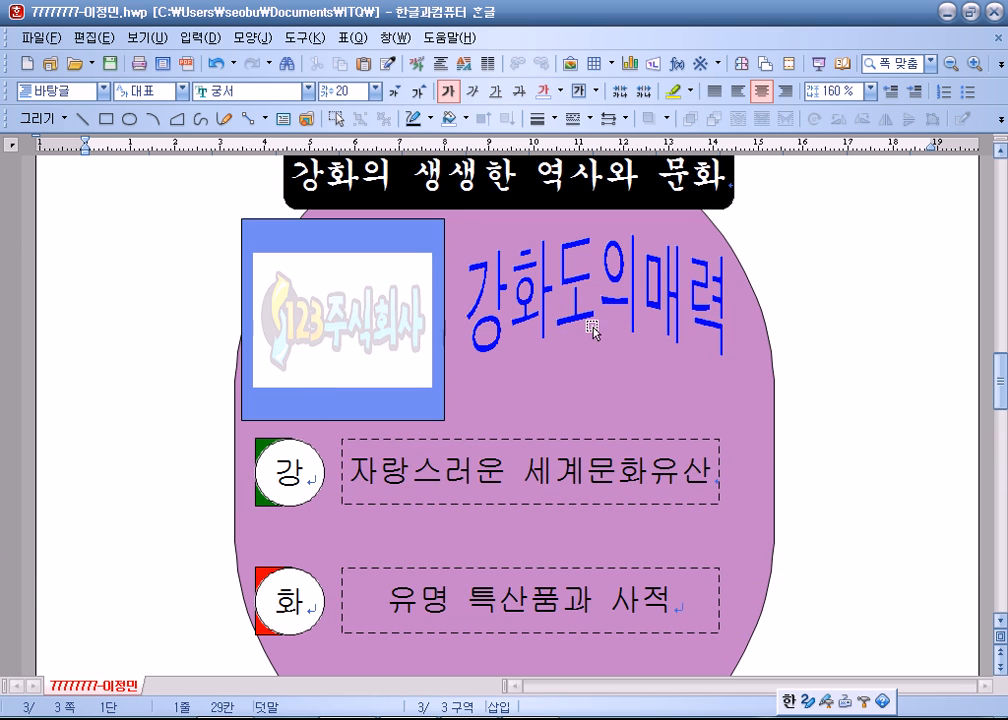
{"action": "left_click", "coordinate": [630, 268]}
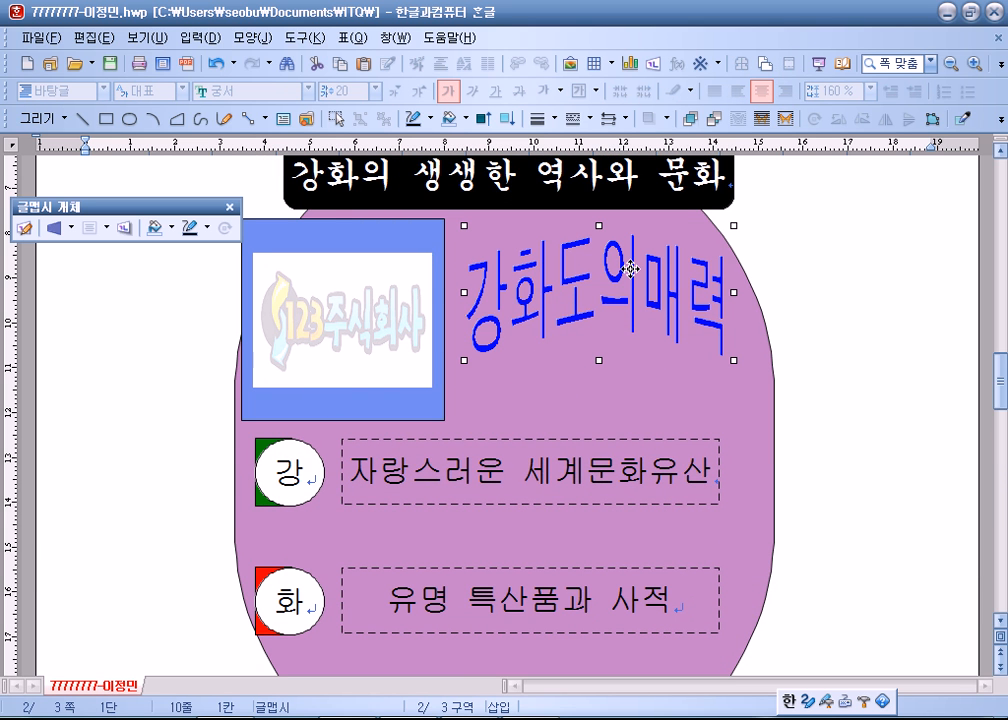
{"action": "right_click", "coordinate": [521, 277]}
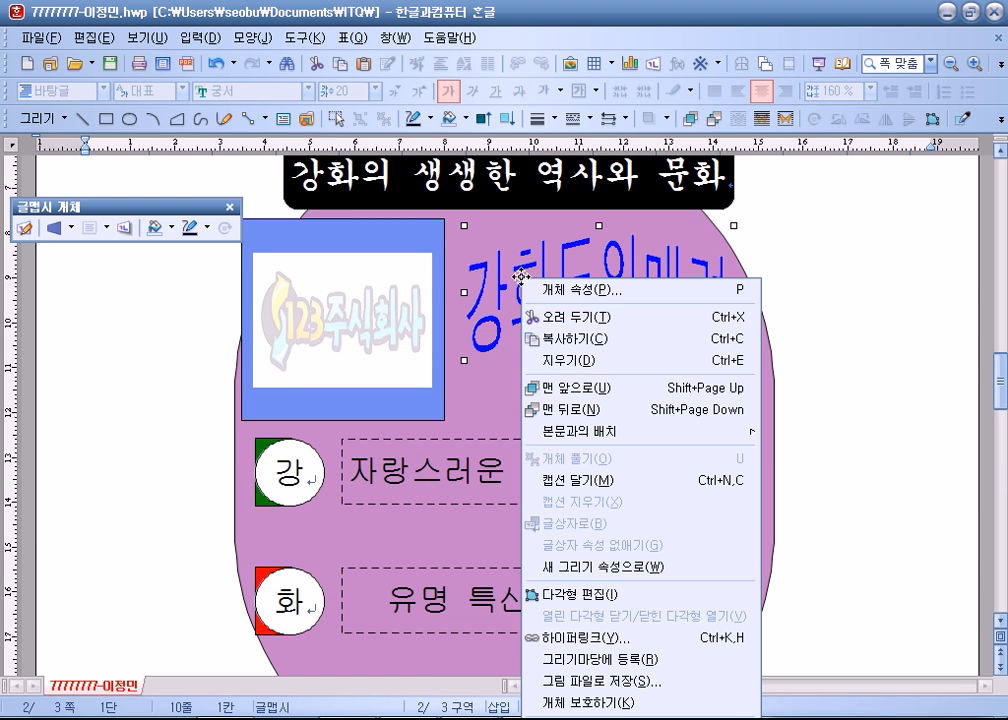
{"action": "left_click", "coordinate": [572, 638]}
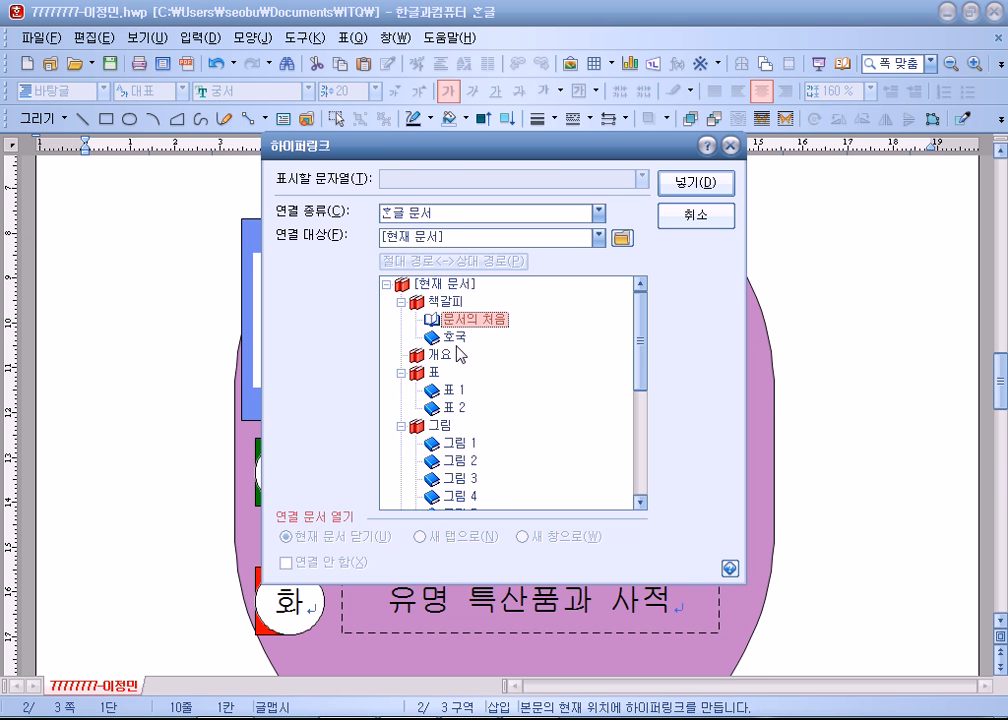
{"action": "left_click", "coordinate": [456, 339]}
{"action": "left_click", "coordinate": [701, 186]}
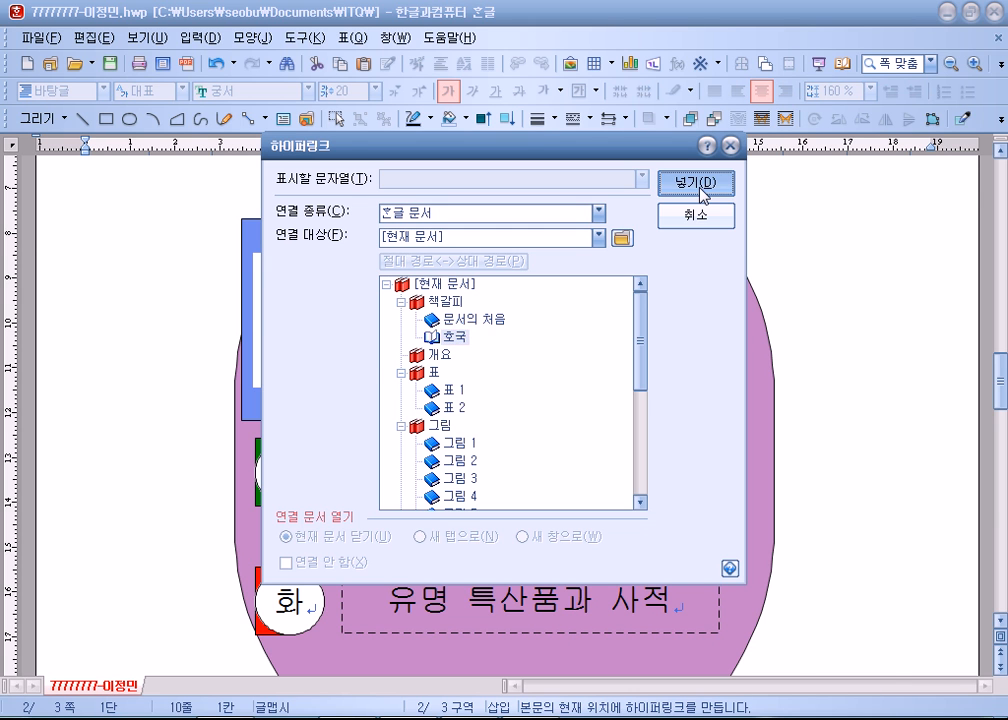
{"action": "left_click", "coordinate": [819, 290]}
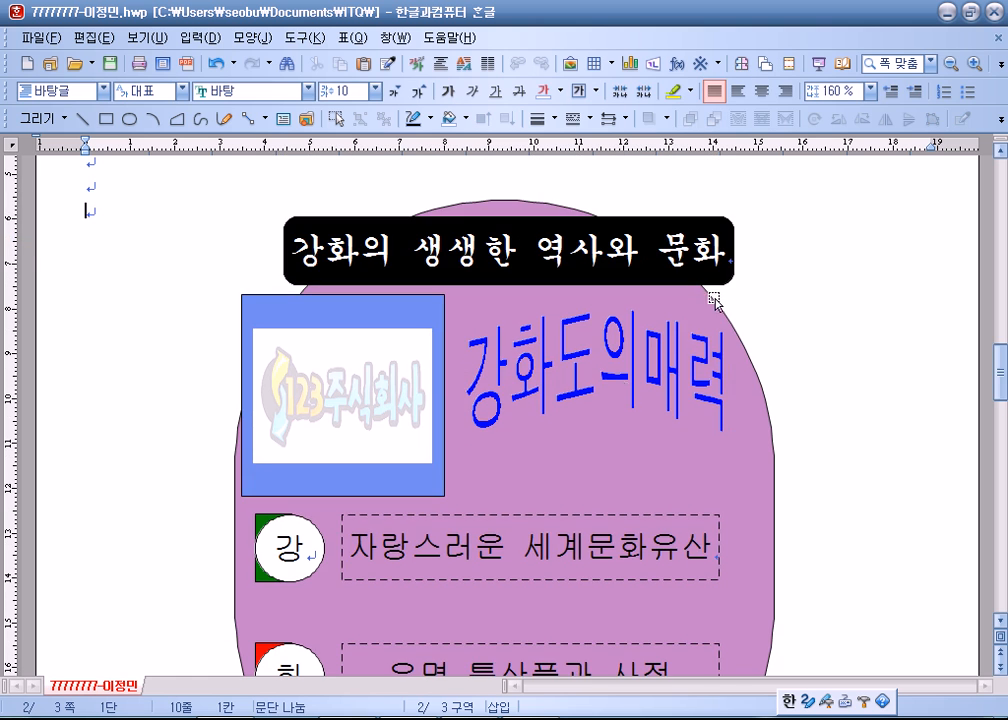
{"action": "left_click", "coordinate": [549, 350]}
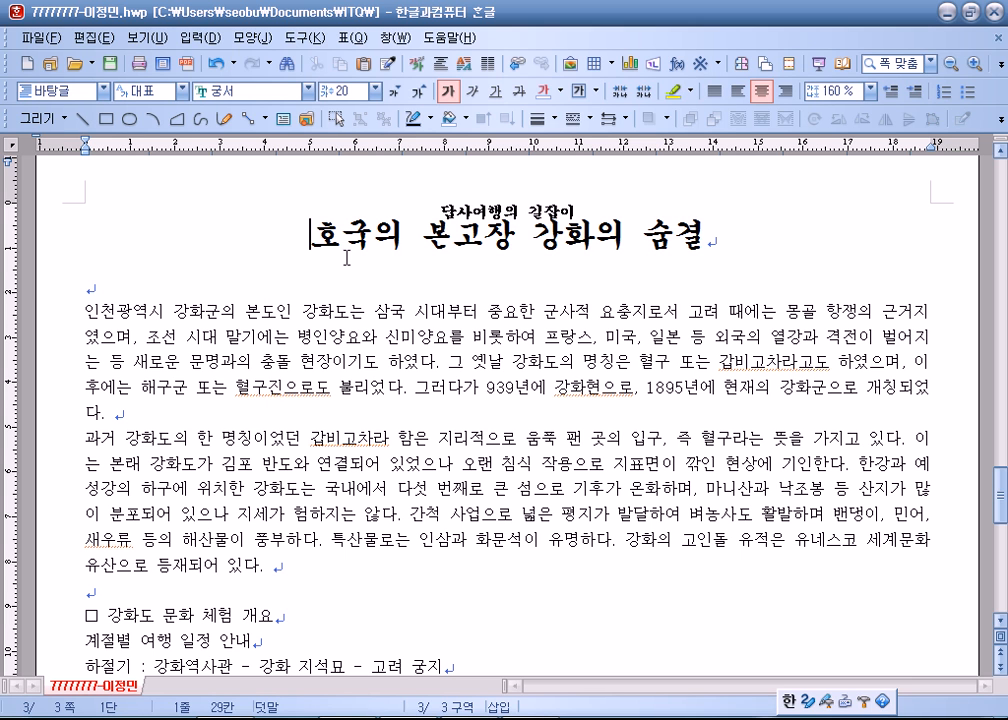
- Review the "호국" entry in the bookmark list from the start of the article title, leaving the list unchanged
{"action": "left_click", "coordinate": [296, 222]}
{"action": "left_click", "coordinate": [752, 230], "text": "shift"}
{"action": "left_click", "coordinate": [752, 230]}
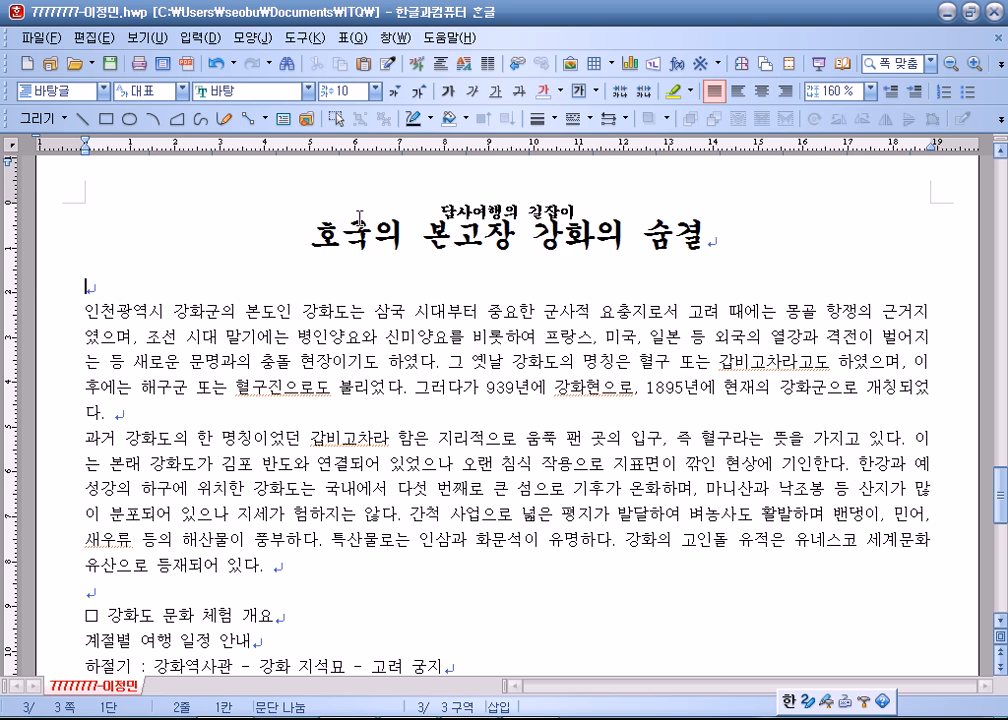
{"action": "left_click", "coordinate": [200, 38]}
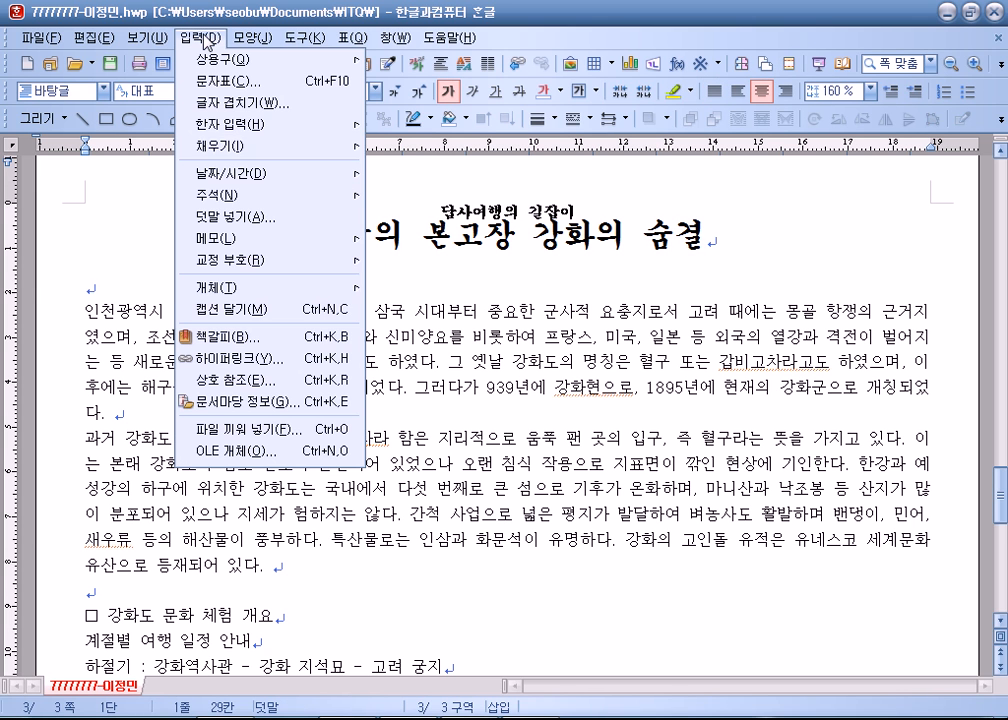
{"action": "left_click", "coordinate": [236, 336]}
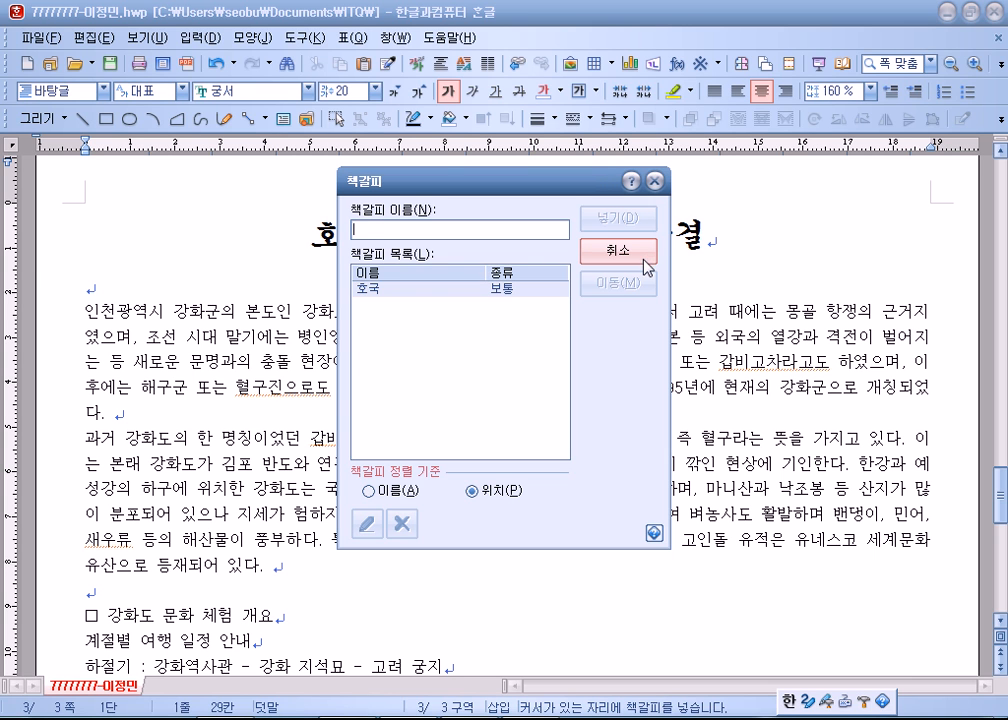
{"action": "left_click", "coordinate": [376, 289]}
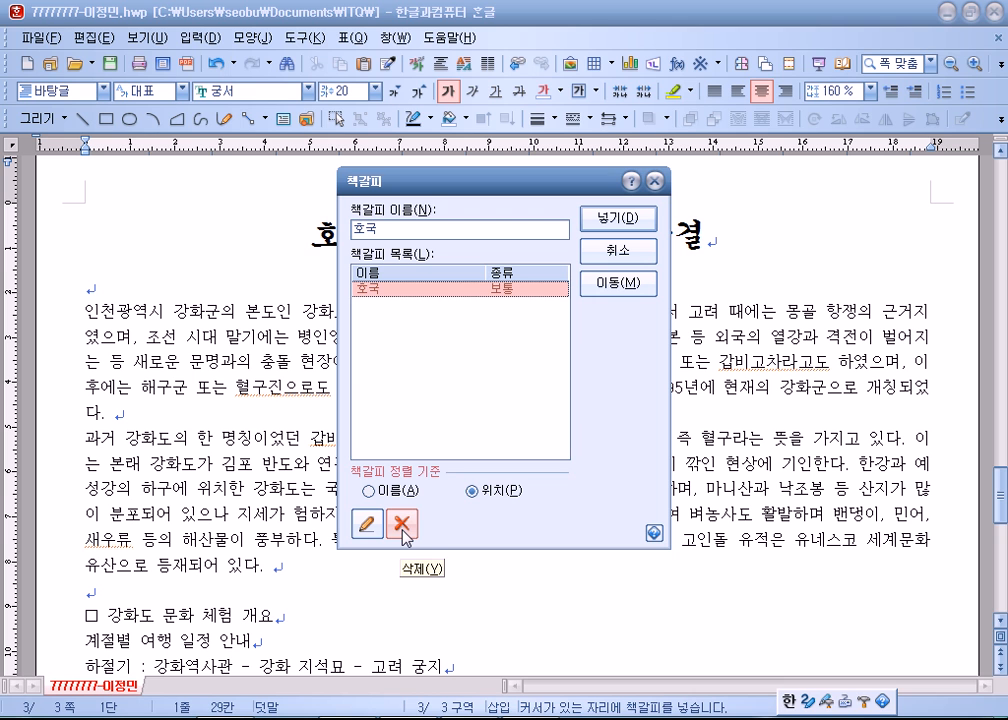
{"action": "left_click", "coordinate": [618, 251]}
{"action": "left_click_drag", "start_coordinate": [310, 240], "coordinate": [700, 238]}
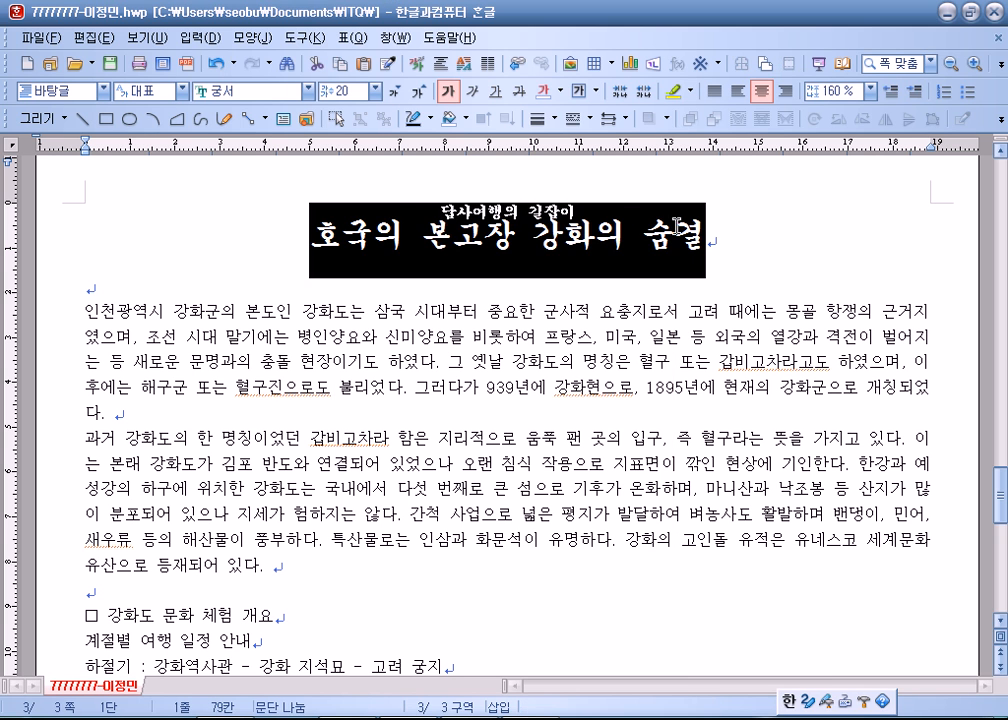
{"action": "left_click", "coordinate": [316, 252]}
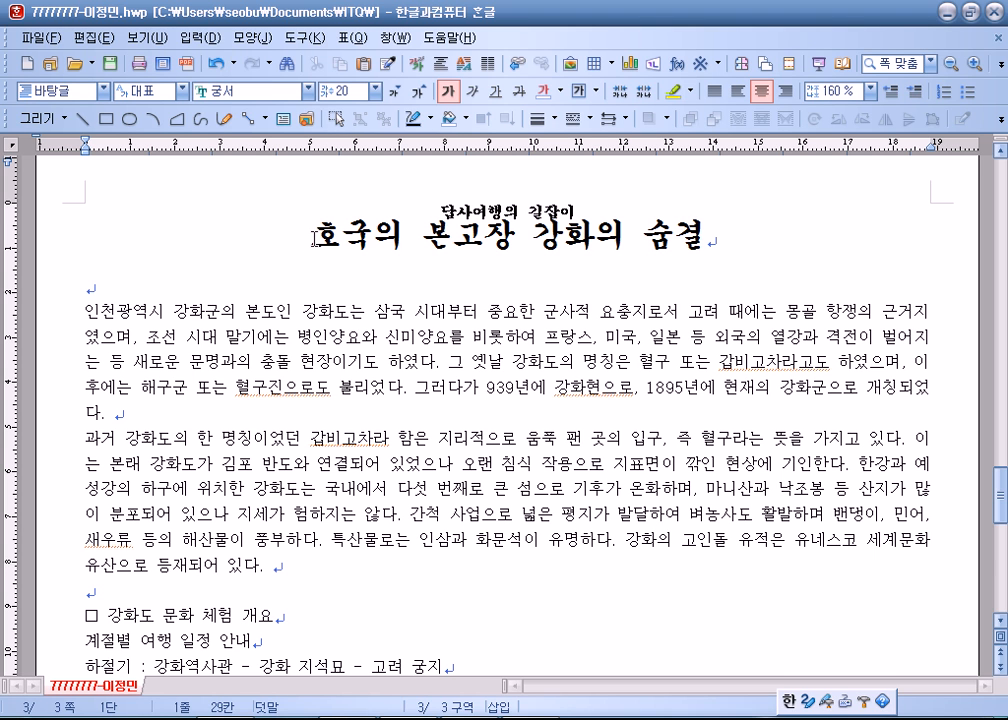
{"action": "left_click_drag", "start_coordinate": [117, 312], "coordinate": [237, 366]}
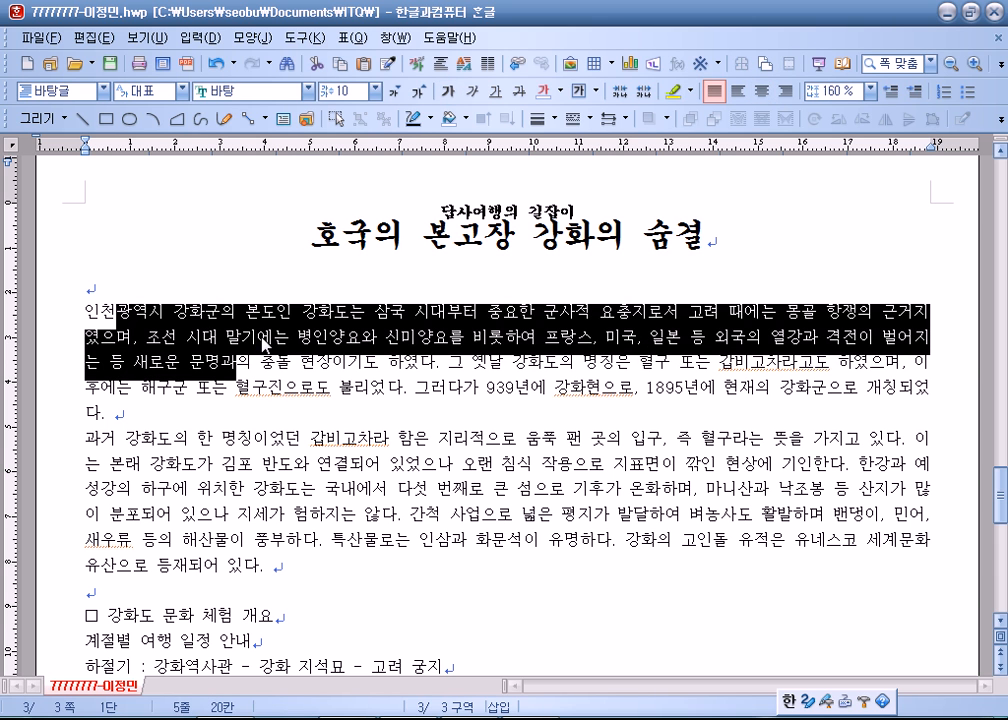
{"action": "left_click", "coordinate": [133, 312]}
{"action": "left_click_drag", "start_coordinate": [133, 312], "coordinate": [170, 378]}
- Decorate the first letter of the first body paragraph as a two-line drop cap in 돋움 with a yellow fill
{"action": "left_click", "coordinate": [198, 314]}
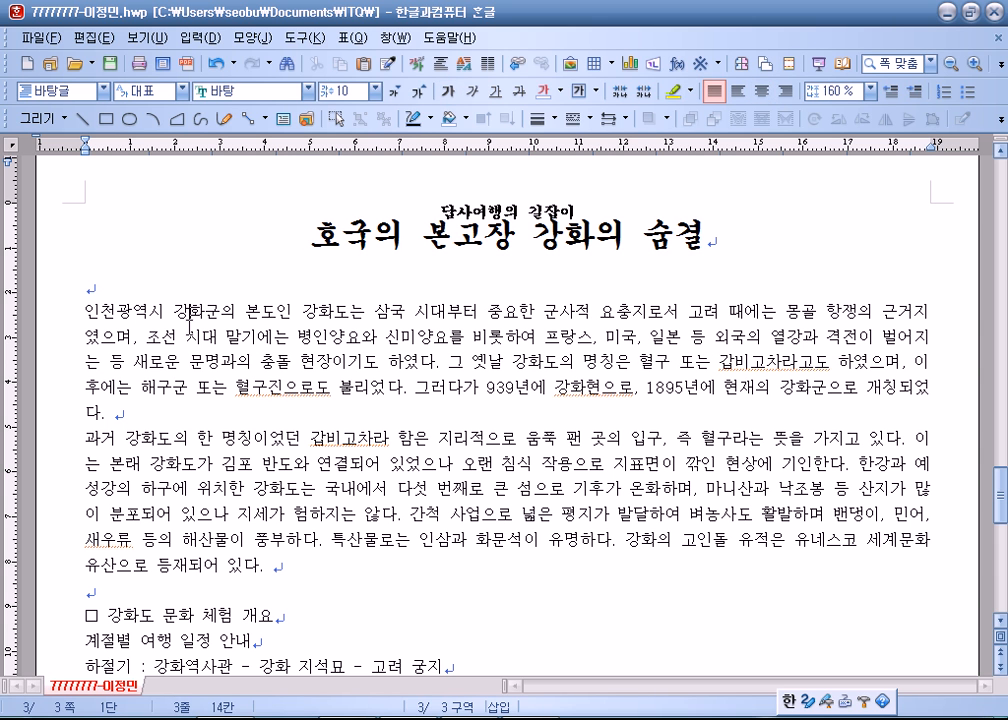
{"action": "left_click", "coordinate": [250, 38]}
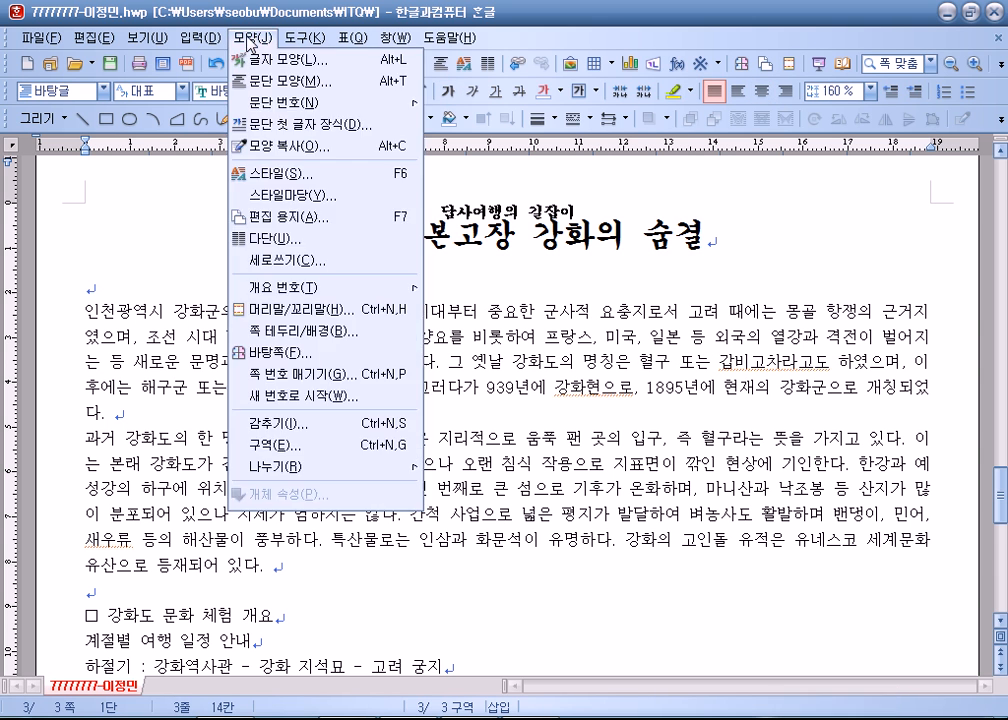
{"action": "left_click", "coordinate": [270, 128]}
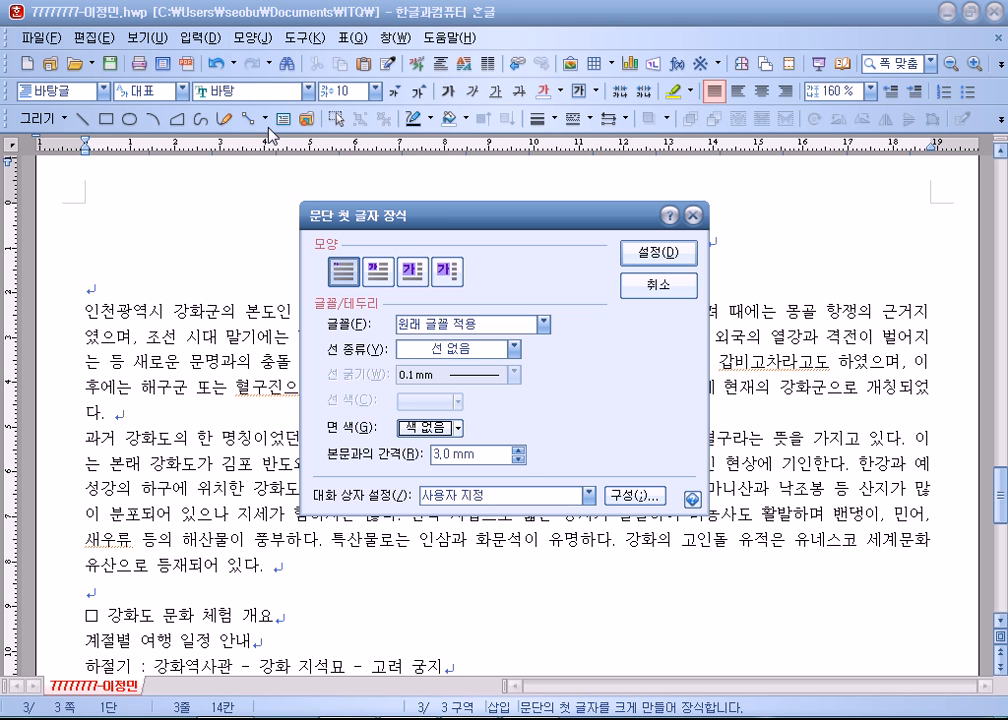
{"action": "left_click", "coordinate": [378, 271]}
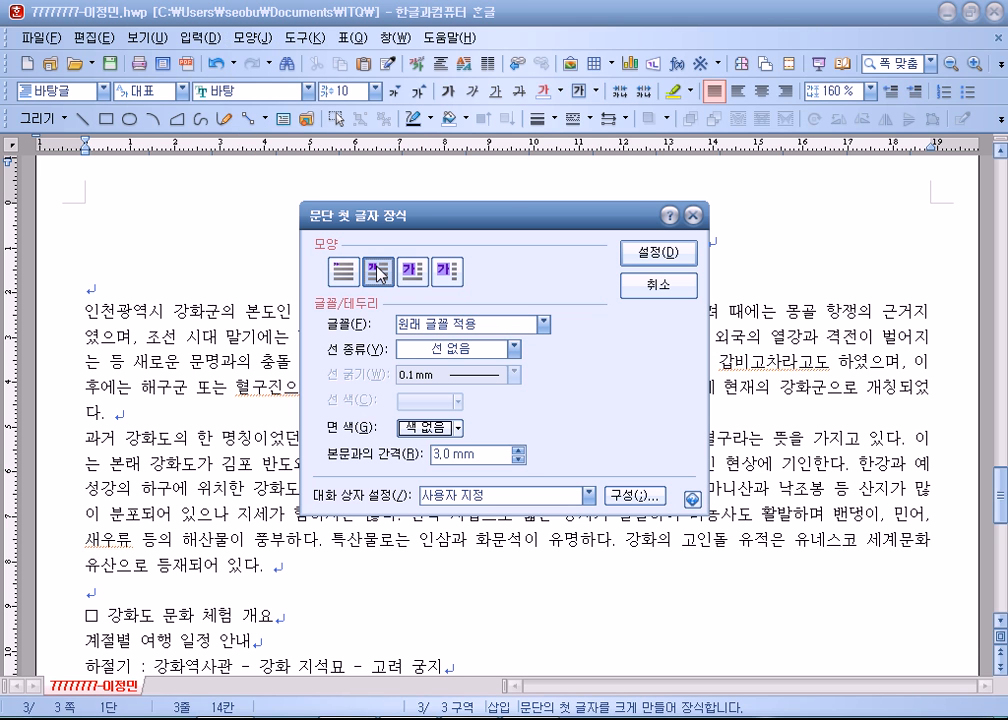
{"action": "left_click", "coordinate": [441, 327]}
{"action": "scroll", "coordinate": [440, 420], "scroll_direction": "down", "scroll_amount": 4}
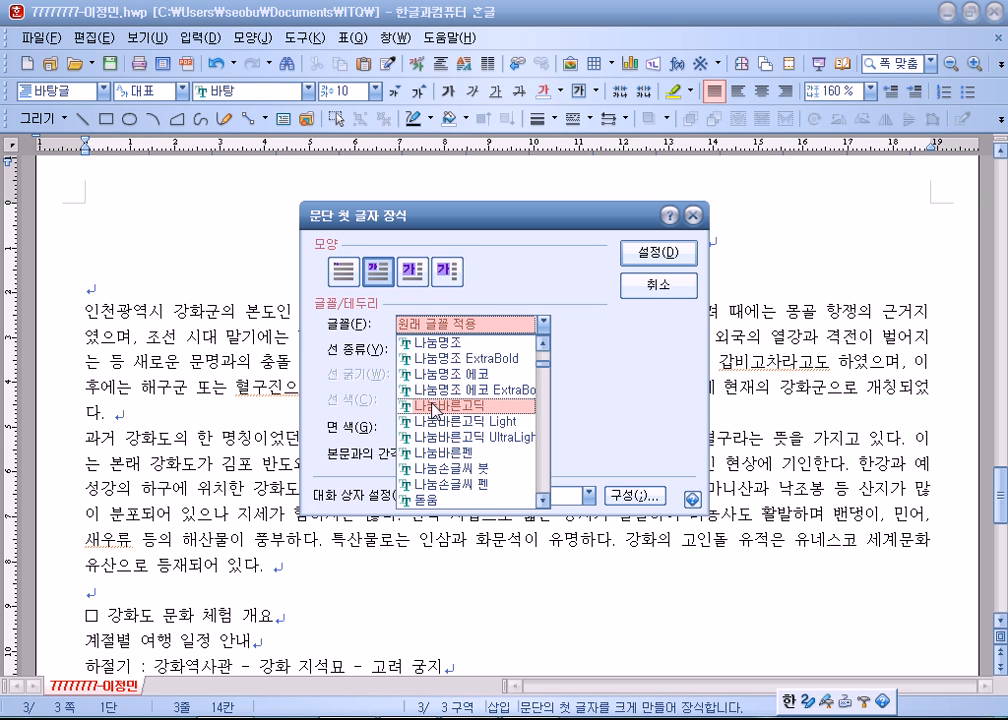
{"action": "left_click", "coordinate": [430, 499]}
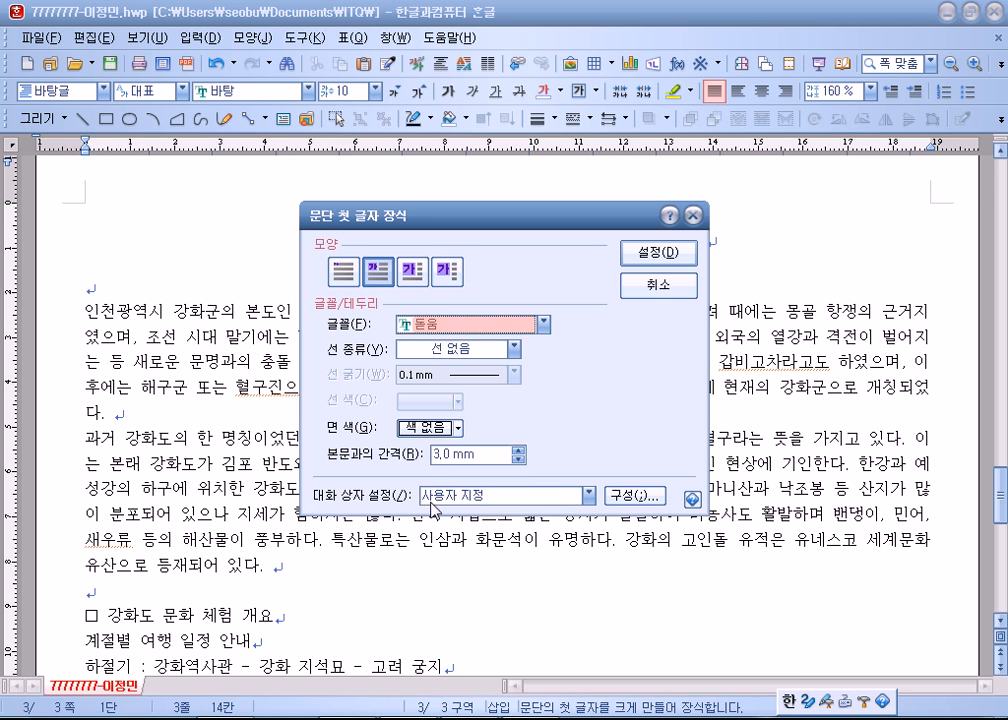
{"action": "left_click", "coordinate": [445, 427]}
{"action": "left_click", "coordinate": [461, 481]}
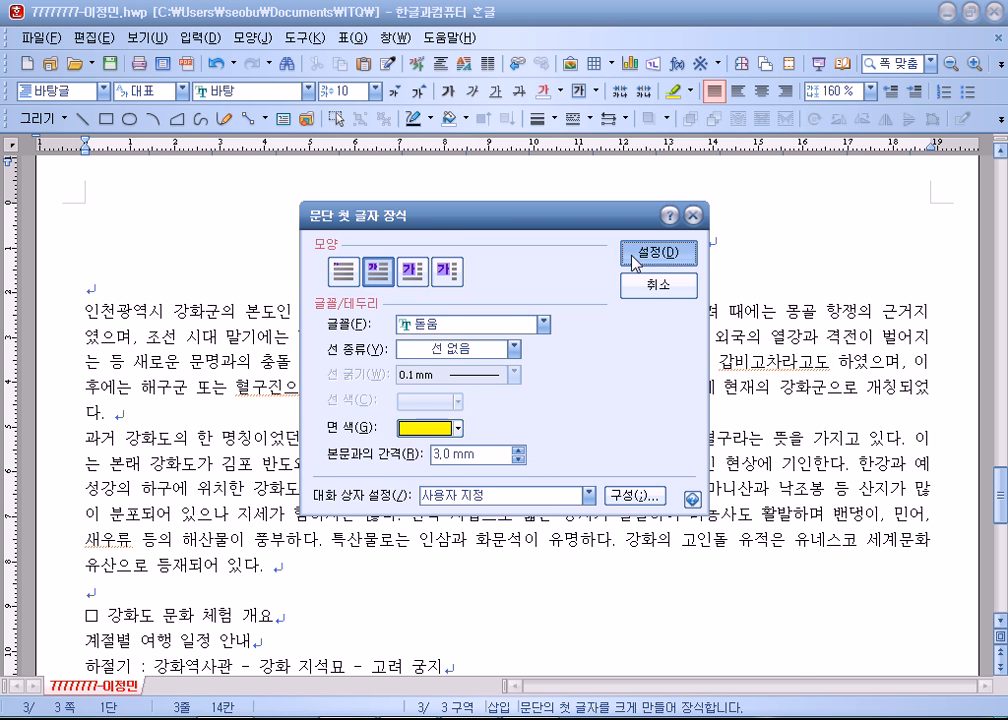
{"action": "left_click", "coordinate": [656, 253]}
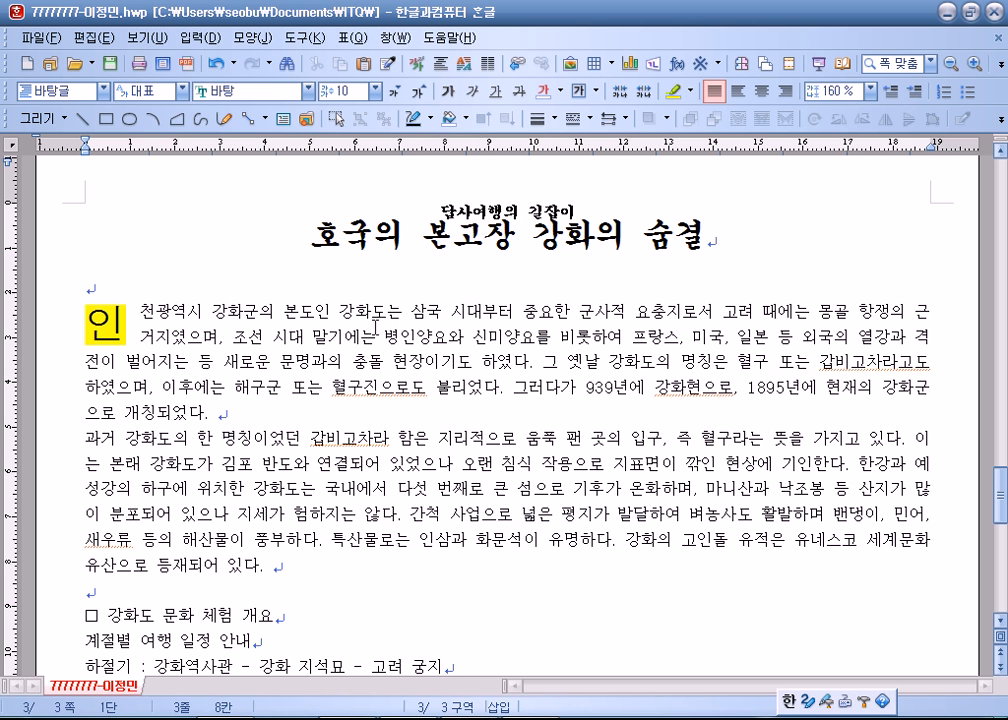
- Add the Hanja 丙寅洋擾 in parentheses after "병인양요" in the first paragraph, using the 한글(漢字) format
{"action": "left_click", "coordinate": [451, 335]}
{"action": "key", "text": "F9"}
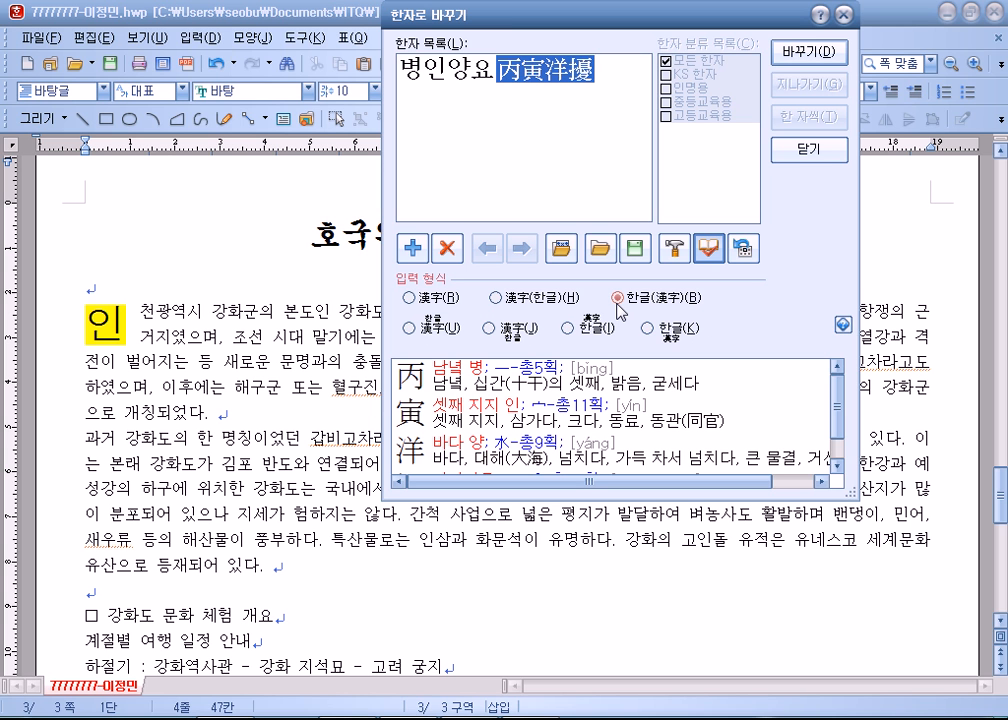
{"action": "left_click", "coordinate": [825, 56]}
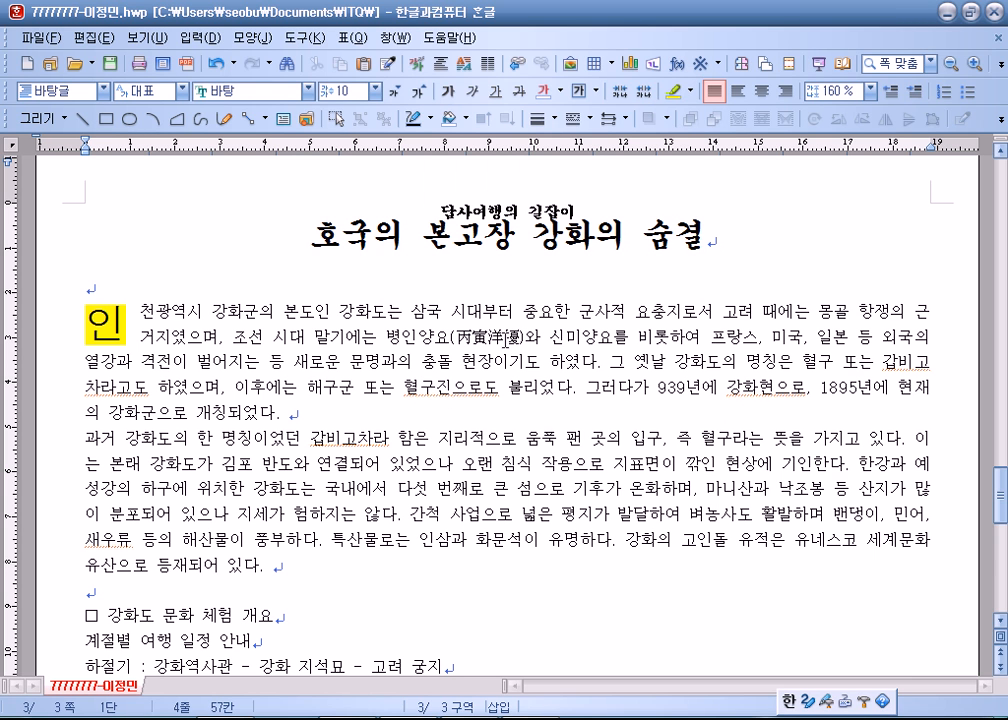
- Insert "(혈구)" directly after the word "혈구" in the first line of the second paragraph
{"action": "left_click", "coordinate": [734, 438]}
{"action": "key", "text": "F9"}
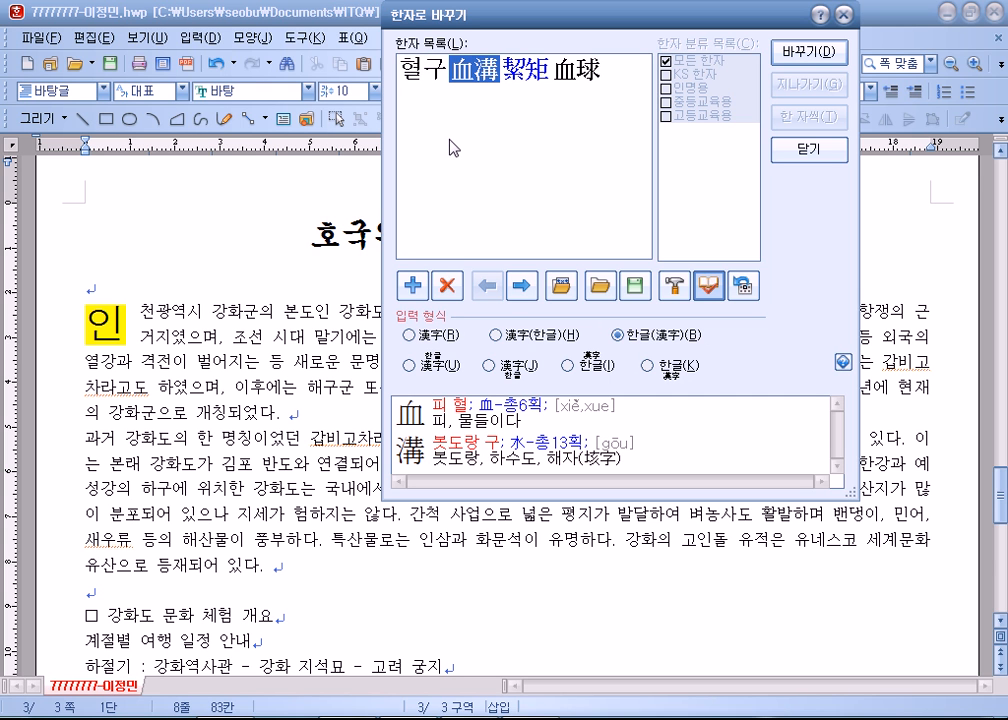
{"action": "left_click", "coordinate": [830, 150]}
{"action": "scroll", "coordinate": [731, 369], "scroll_direction": "down", "scroll_amount": 3}
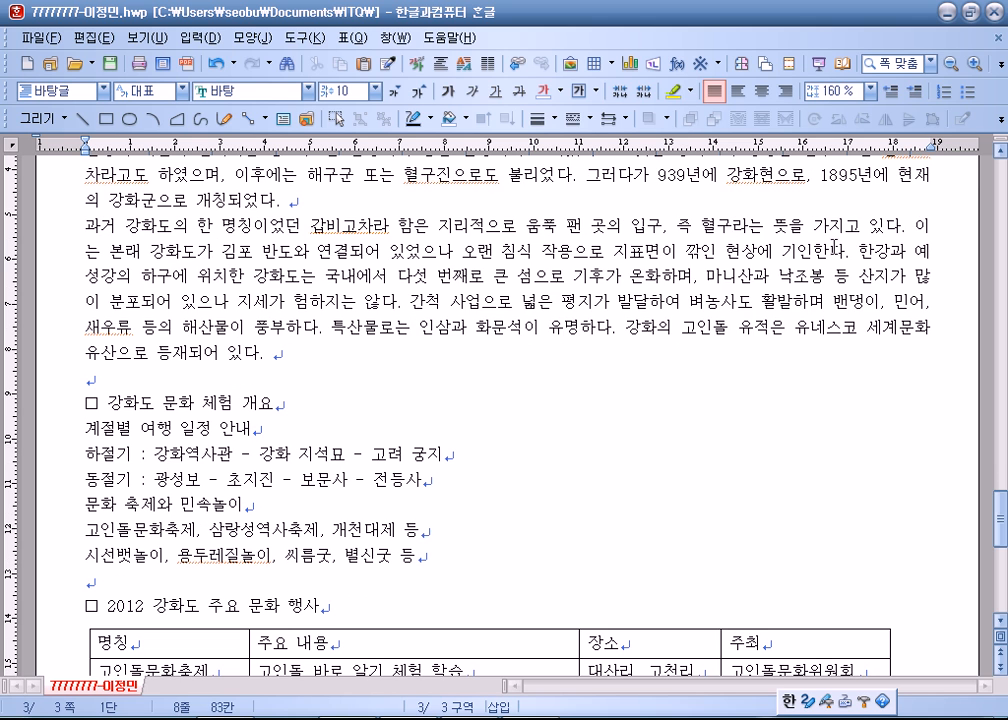
{"action": "type", "text": "(혈구)"}
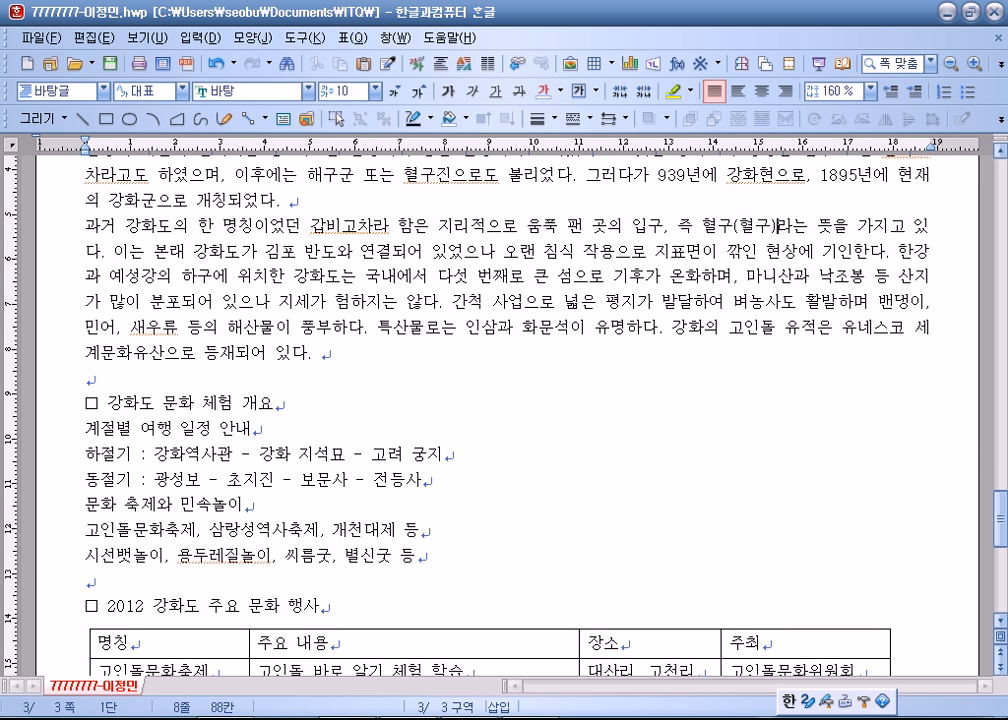
- Convert the "혈" inside the parentheses to the Hanja 穴, using the 漢字-only format
{"action": "left_click", "coordinate": [781, 224]}
{"action": "key", "text": "F9"}
{"action": "left_click", "coordinate": [409, 372]}
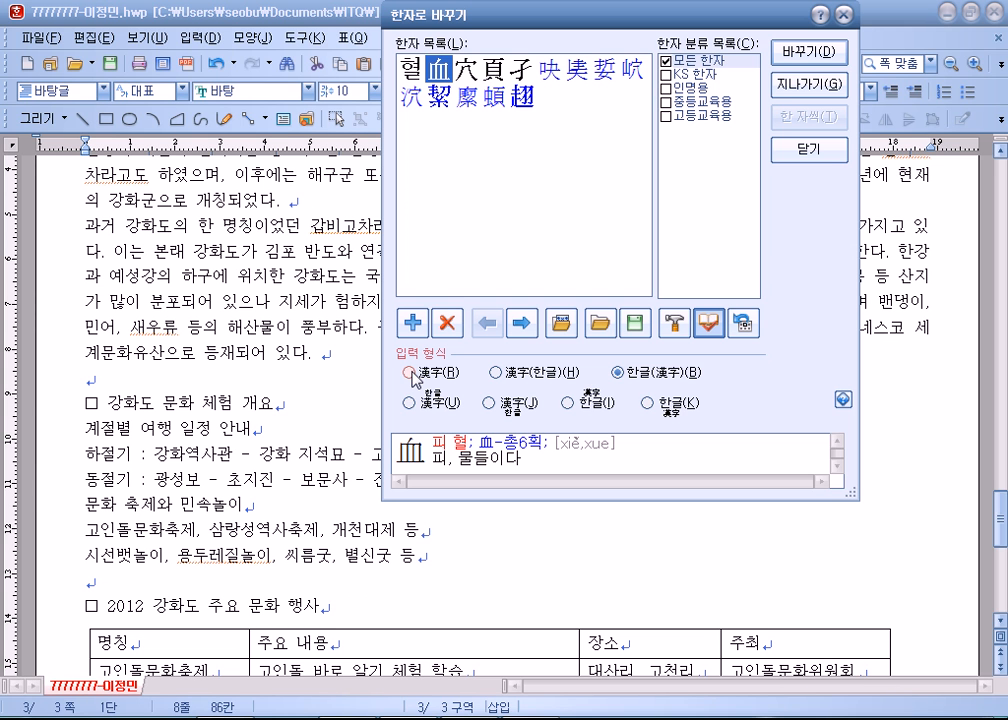
{"action": "left_click", "coordinate": [470, 72]}
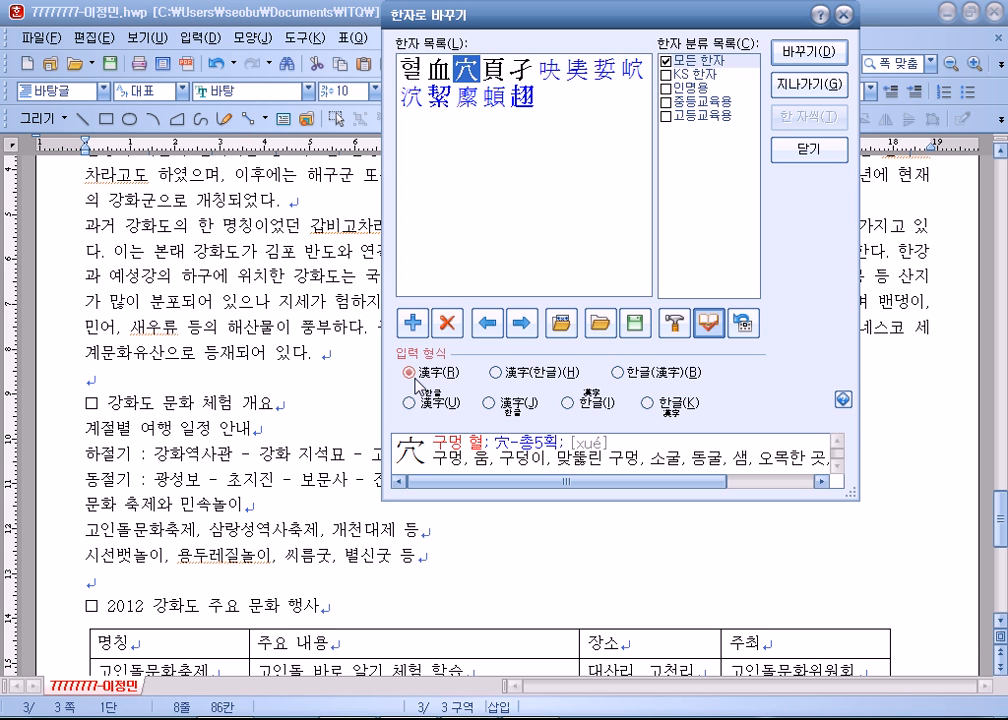
{"action": "left_click", "coordinate": [809, 51]}
- Convert the "구" inside the parentheses to the Hanja 口
{"action": "key", "text": "Right"}
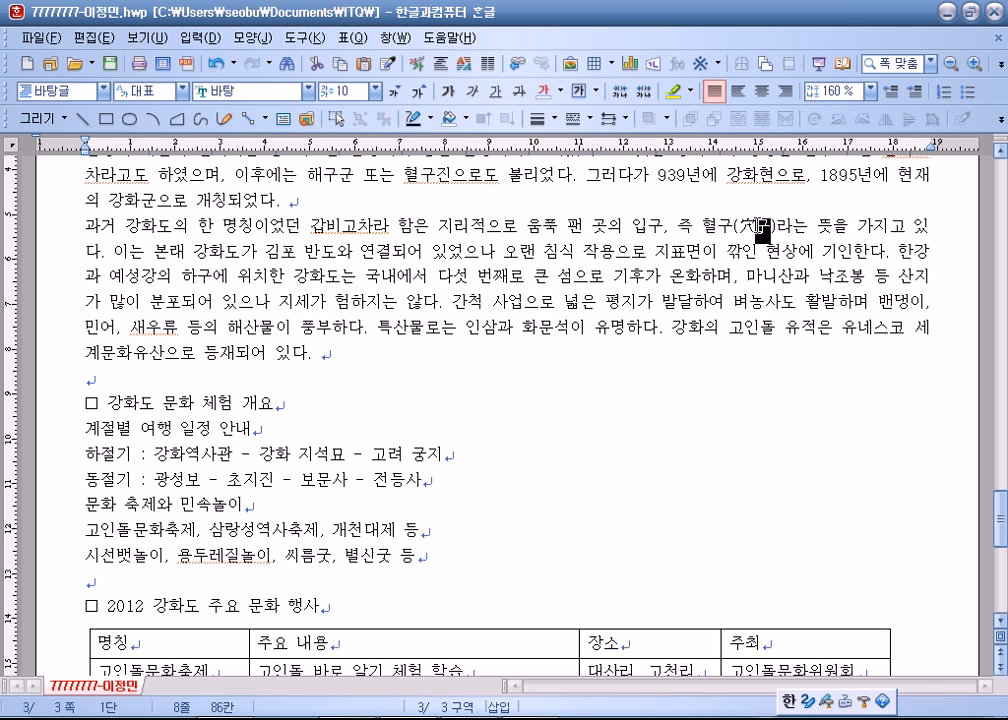
{"action": "key", "text": "F9"}
{"action": "left_click", "coordinate": [568, 77]}
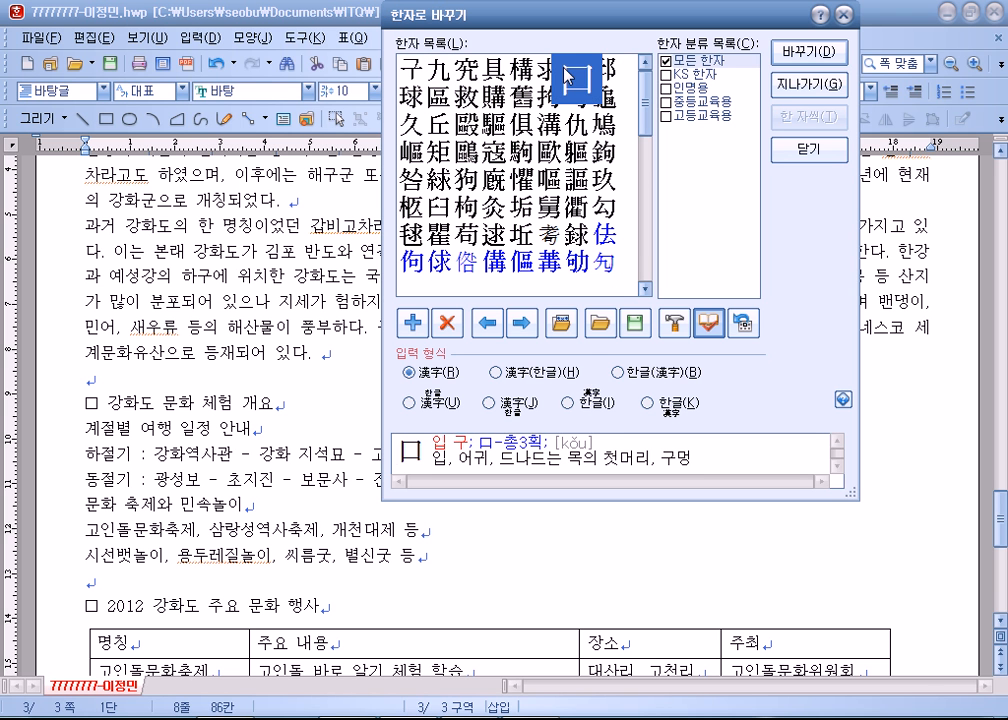
{"action": "left_click", "coordinate": [795, 51]}
{"action": "left_click", "coordinate": [766, 251]}
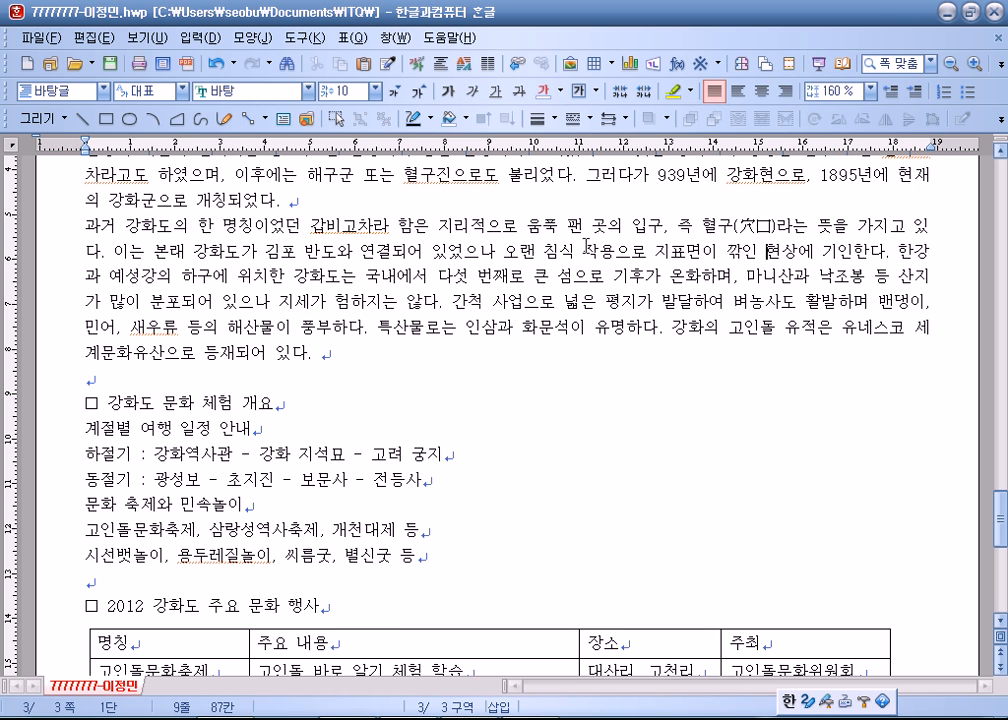
- Review the Hanja conversion options for "병인양요" in the first paragraph without converting it again
{"action": "scroll", "coordinate": [766, 251], "scroll_direction": "up", "scroll_amount": 1}
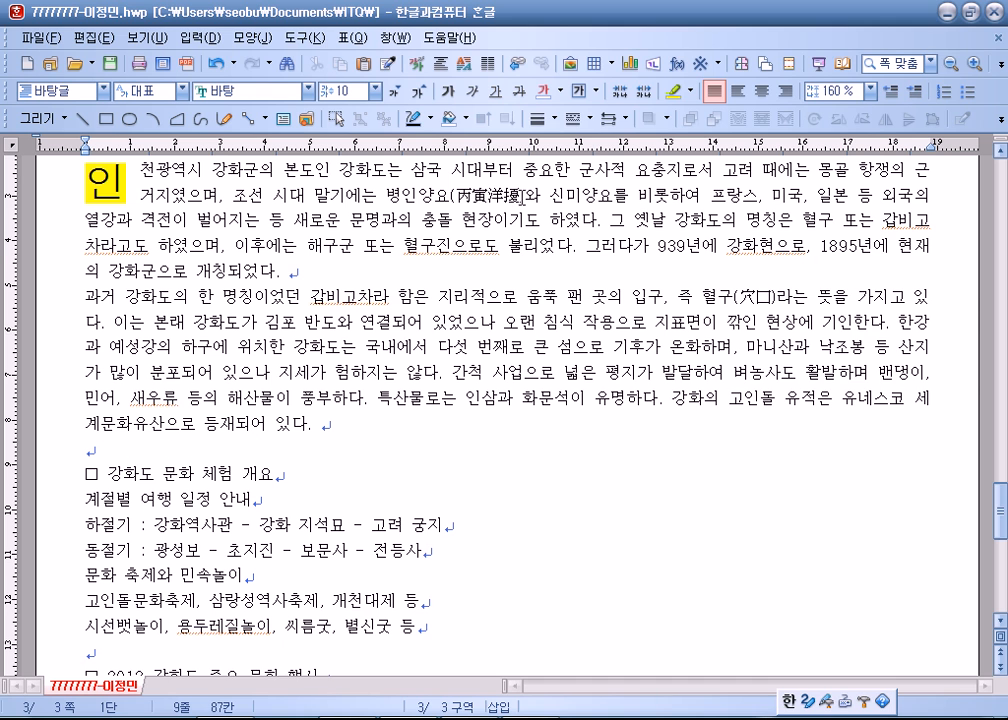
{"action": "left_click", "coordinate": [517, 196]}
{"action": "left_click", "coordinate": [446, 208]}
{"action": "key", "text": "F9"}
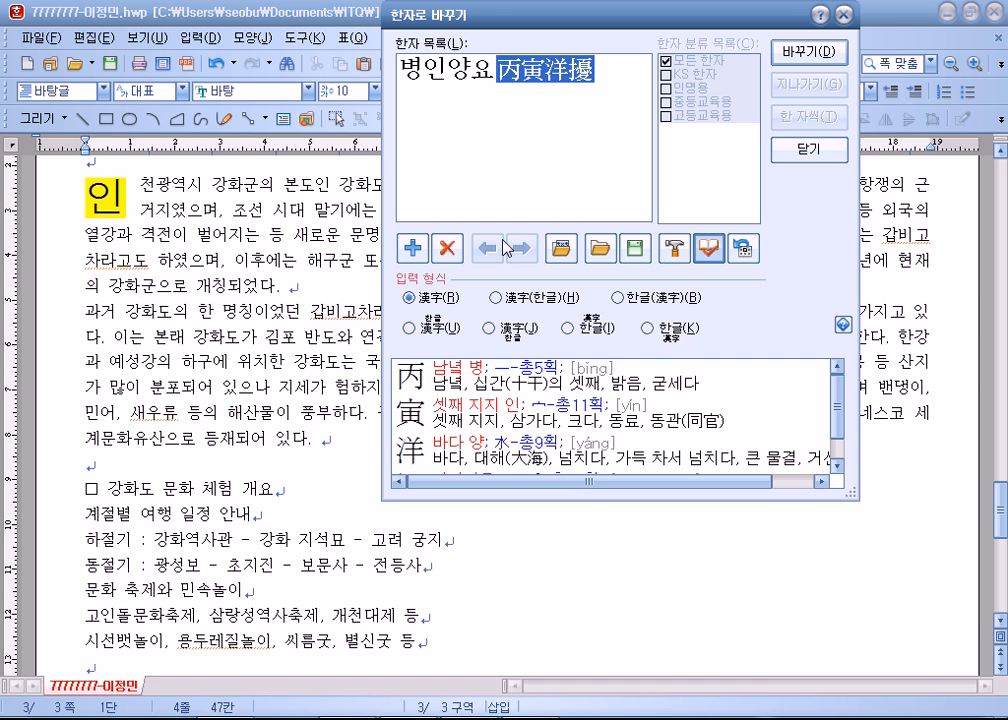
{"action": "left_click", "coordinate": [784, 148]}
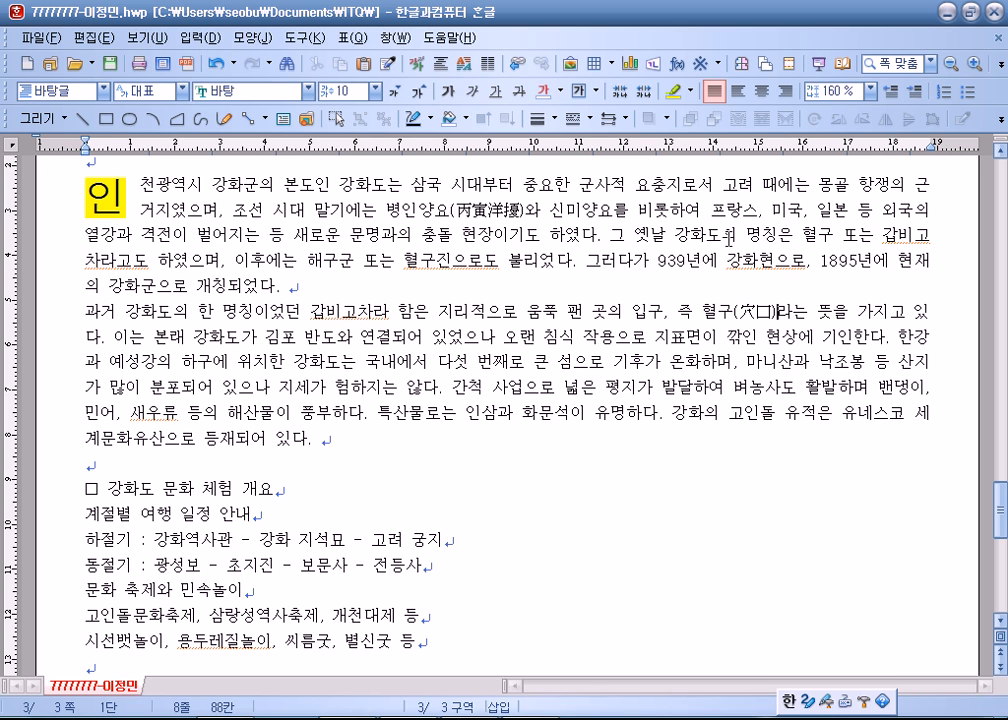
- Delete the parenthesised Hanja "(穴口)" after "혈구" in the first line of the second paragraph
{"action": "left_click_drag", "start_coordinate": [736, 312], "coordinate": [779, 308]}
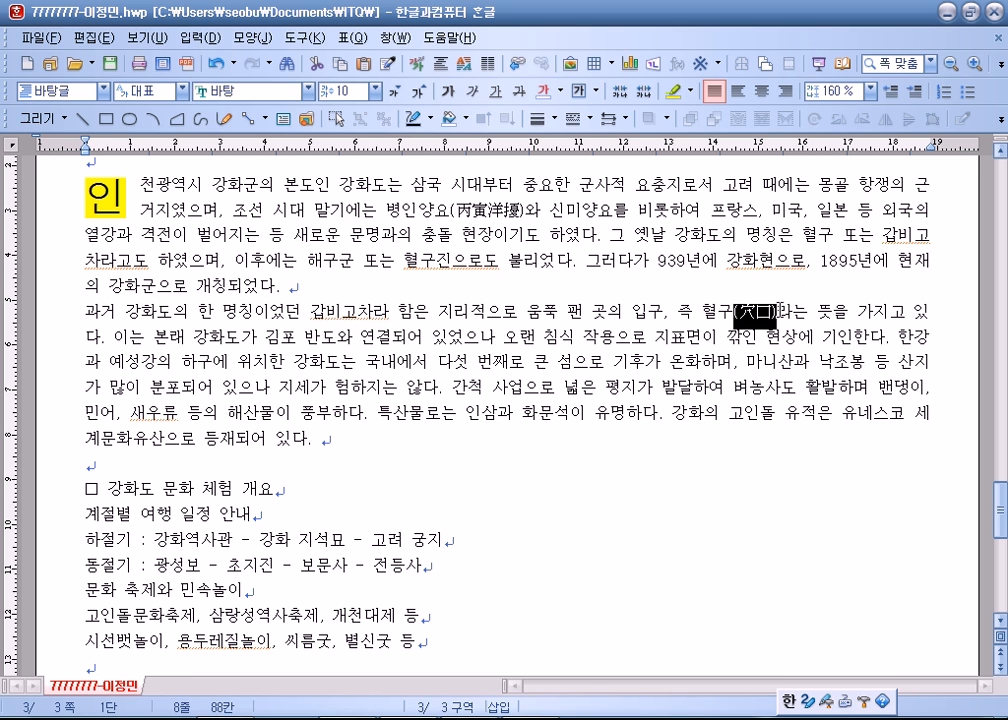
{"action": "key", "text": "Delete"}
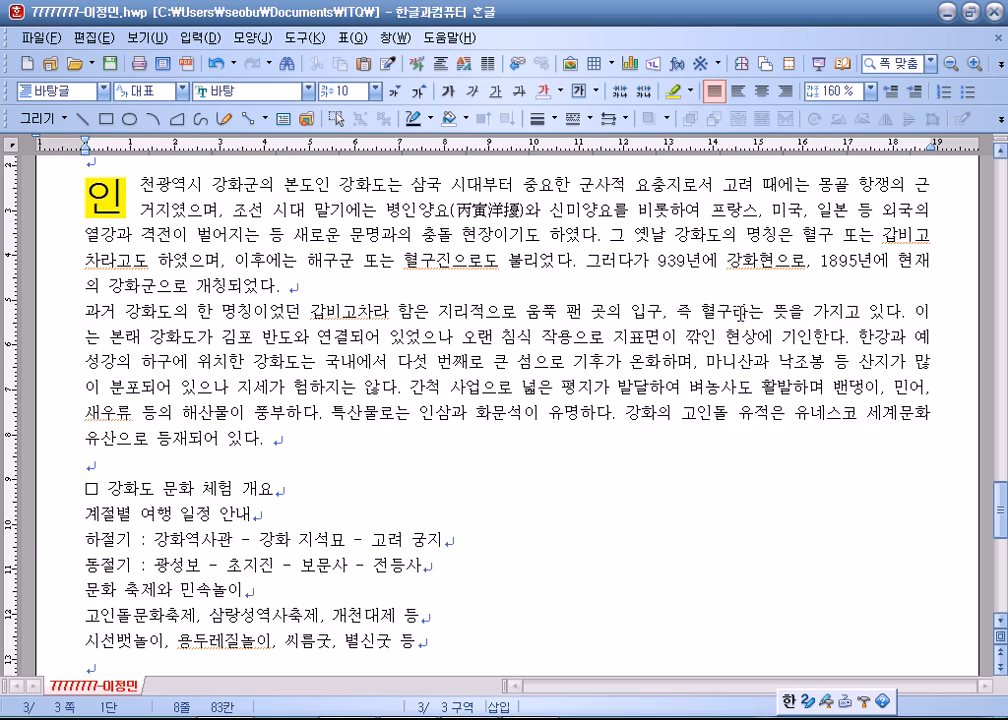
{"action": "scroll", "coordinate": [587, 264], "scroll_direction": "up", "scroll_amount": 5, "text": "ctrl"}
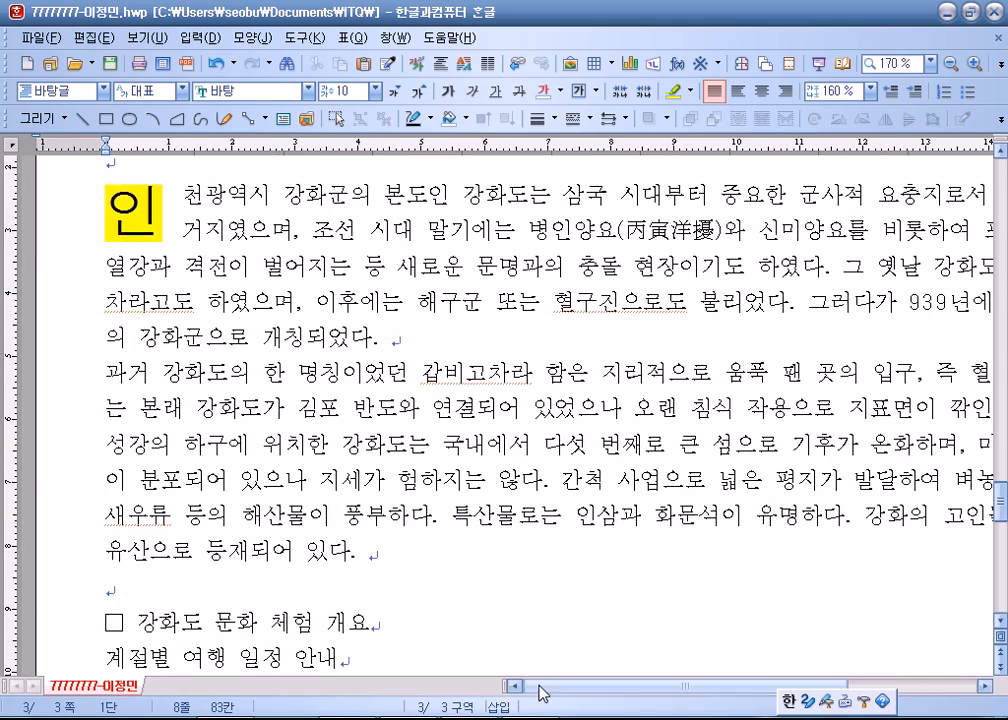
{"action": "left_click_drag", "start_coordinate": [538, 687], "coordinate": [725, 690]}
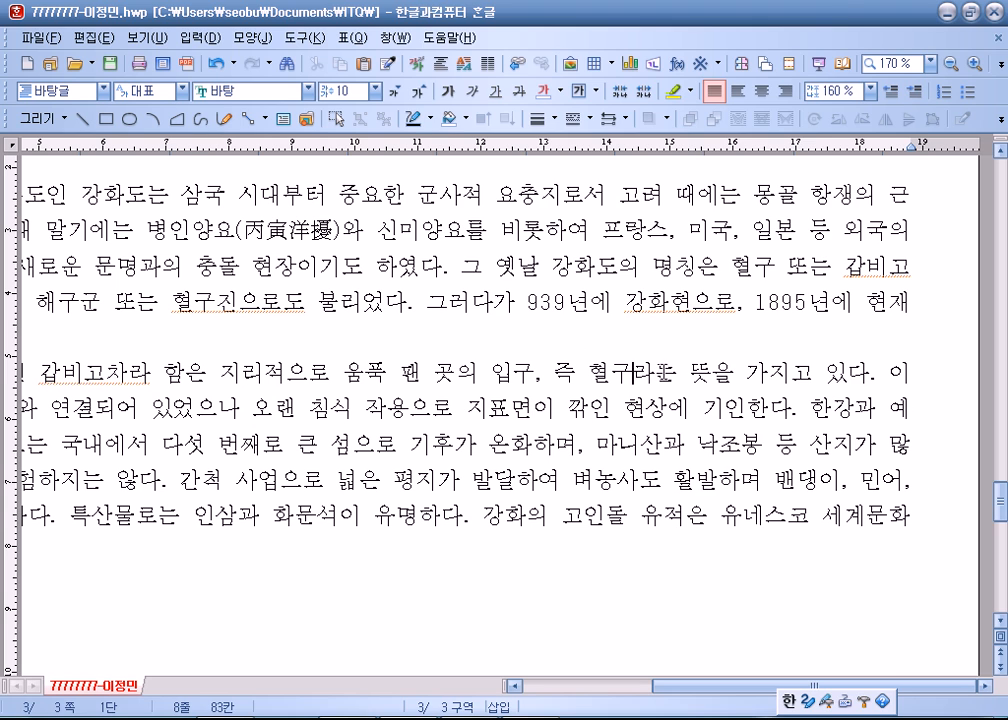
{"action": "key", "text": "F9"}
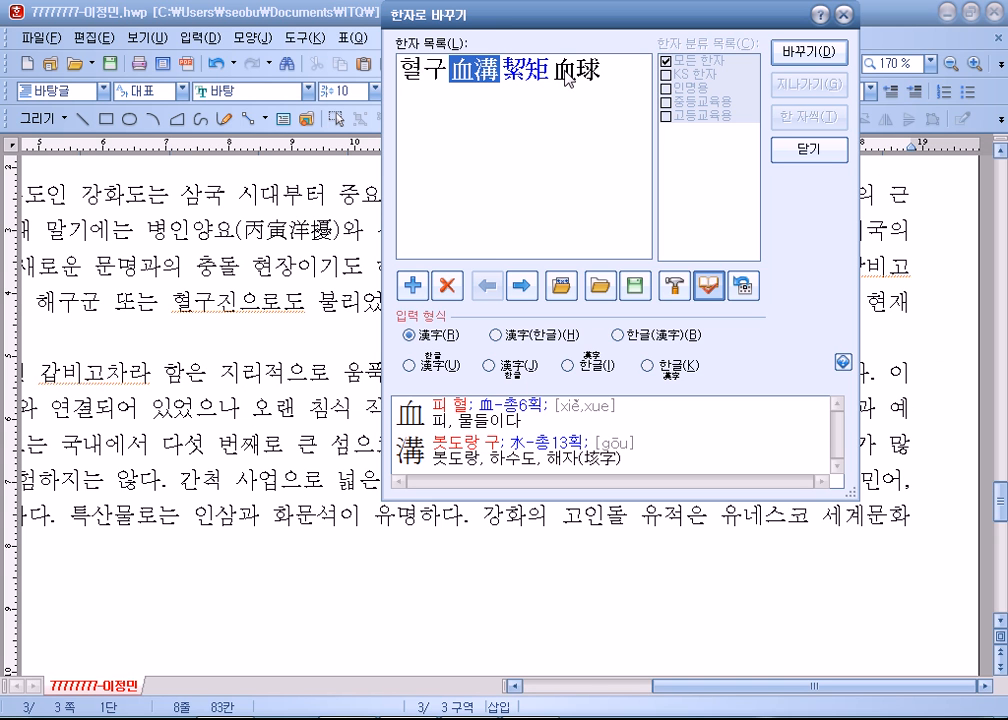
{"action": "left_click", "coordinate": [617, 335]}
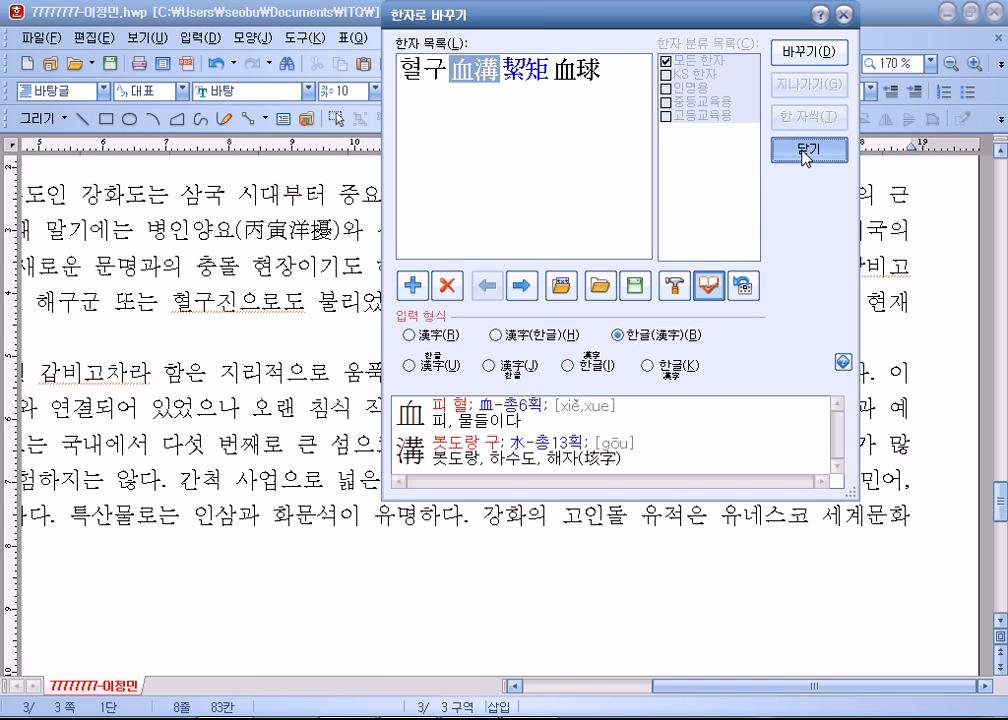
{"action": "left_click", "coordinate": [806, 153]}
- Insert "(혈구)" after "혈구" in the second paragraph and convert the parenthesised syllables one at a time to 血口 in the 漢字-only format
{"action": "type", "text": "(혈구)"}
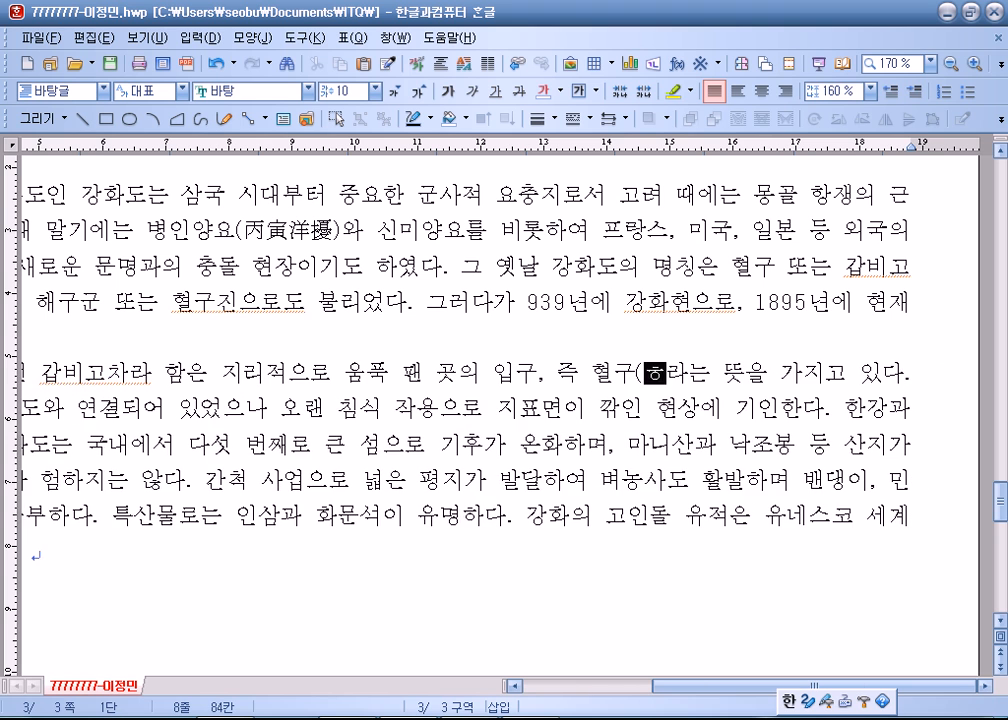
{"action": "key", "text": "Left"}
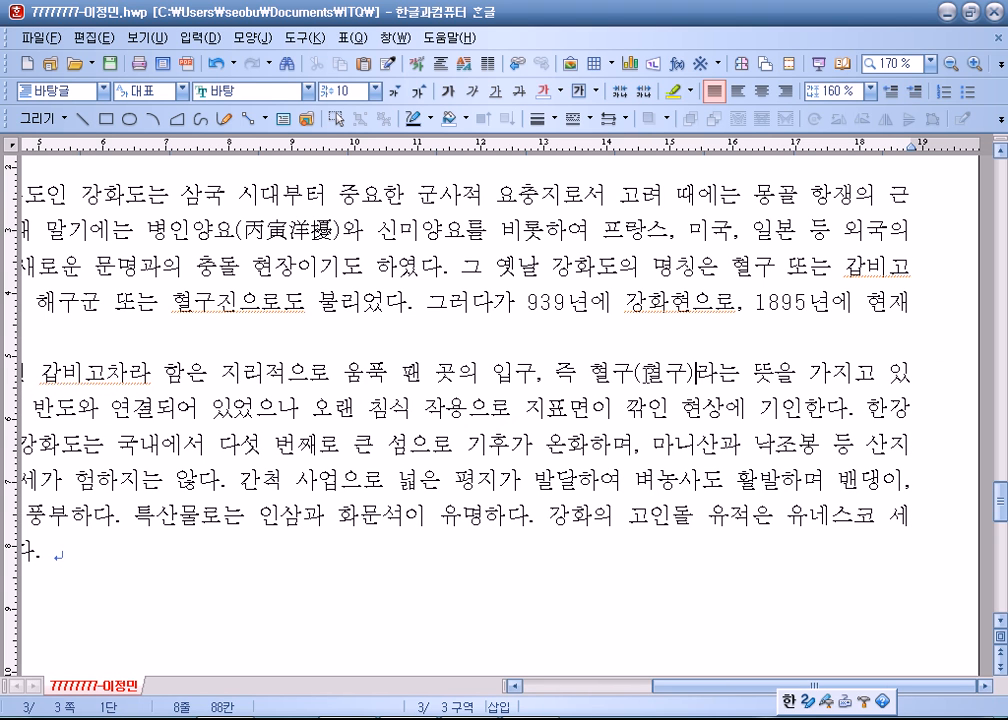
{"action": "key", "text": "shift+Left"}
{"action": "key", "text": "shift+Left"}
{"action": "key", "text": "F9"}
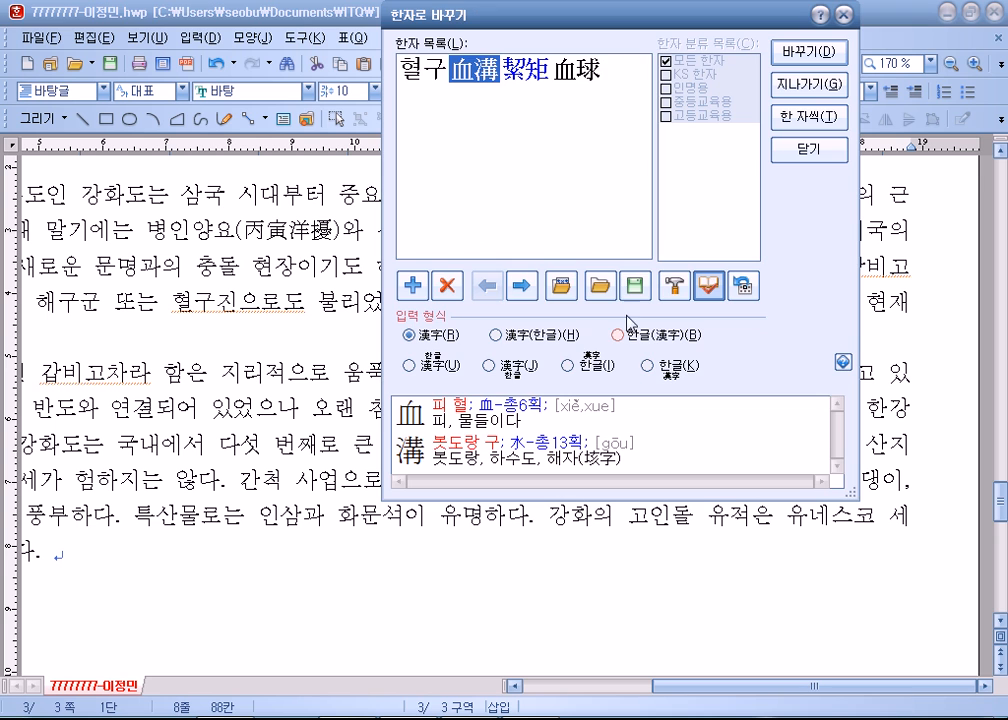
{"action": "left_click", "coordinate": [790, 127]}
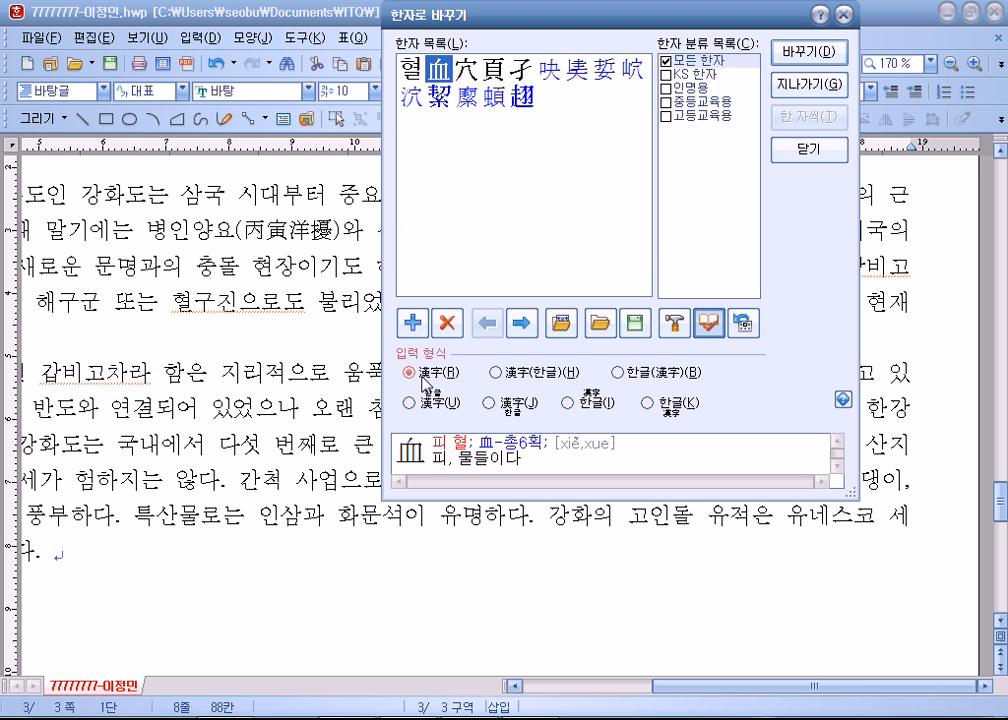
{"action": "left_click", "coordinate": [822, 52]}
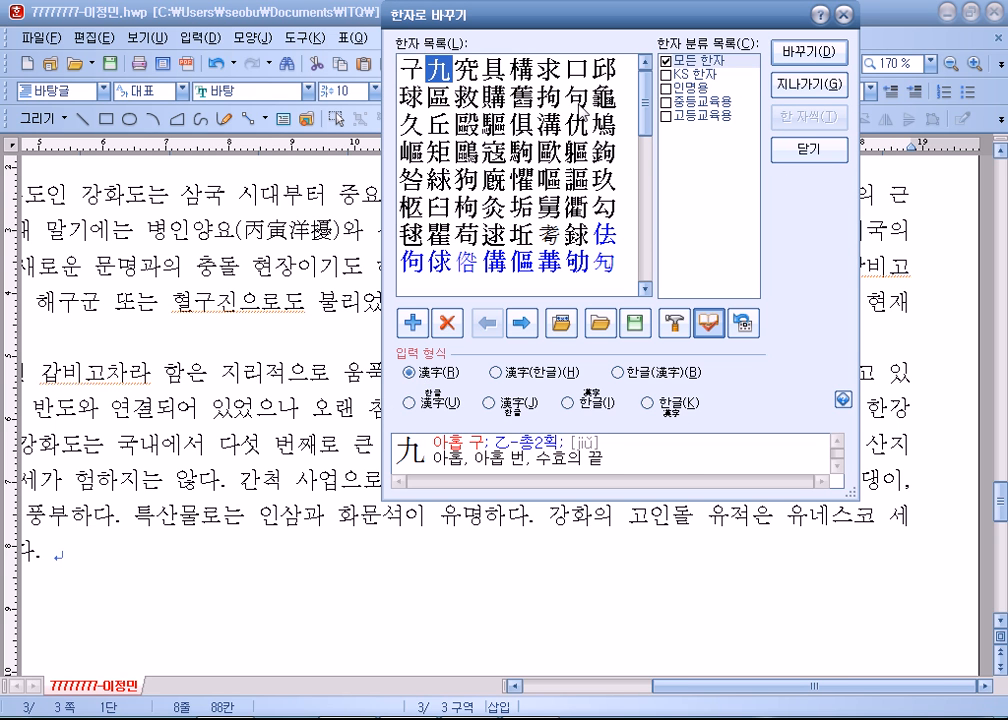
{"action": "left_click", "coordinate": [577, 69]}
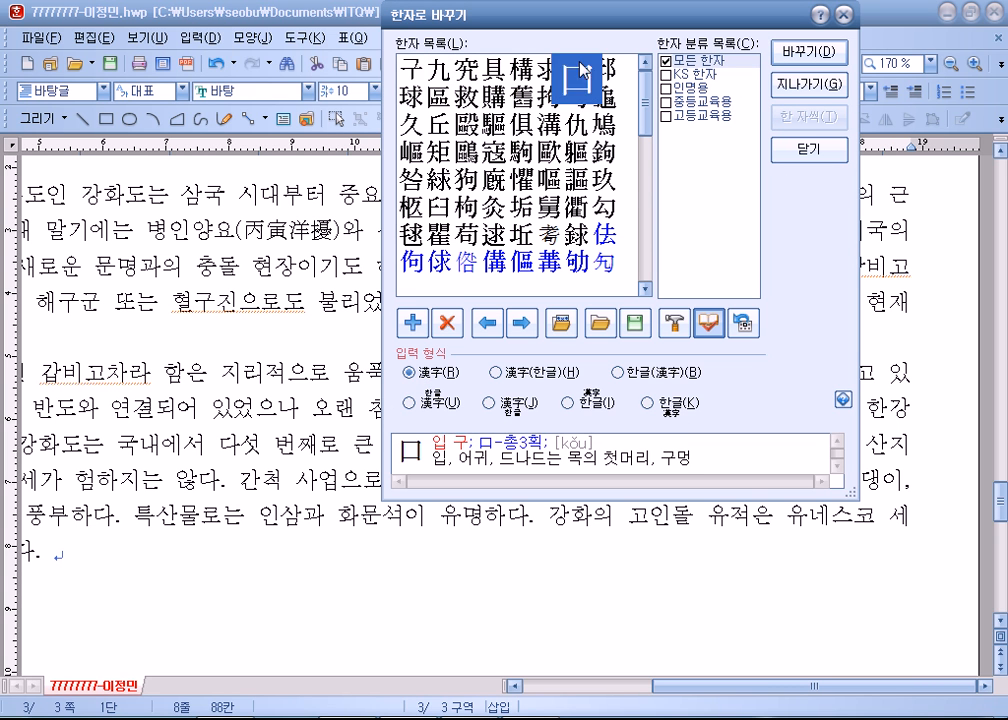
{"action": "left_click", "coordinate": [819, 60]}
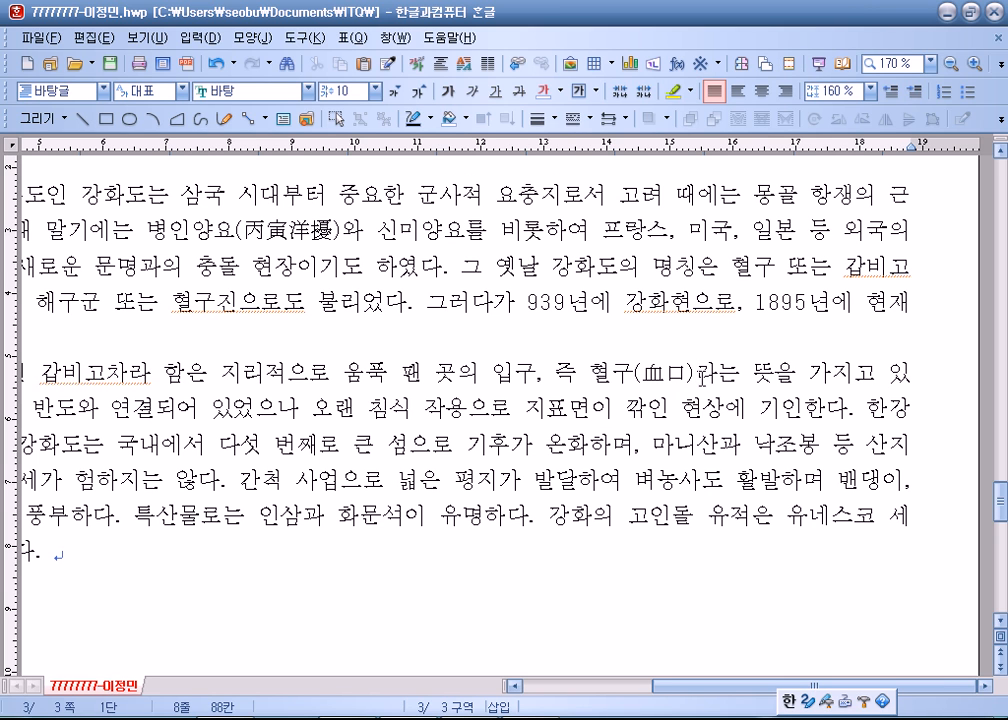
- Insert a footnote after "고인돌" in the last sentence of the second paragraph
{"action": "left_click", "coordinate": [930, 62]}
{"action": "left_click", "coordinate": [894, 82]}
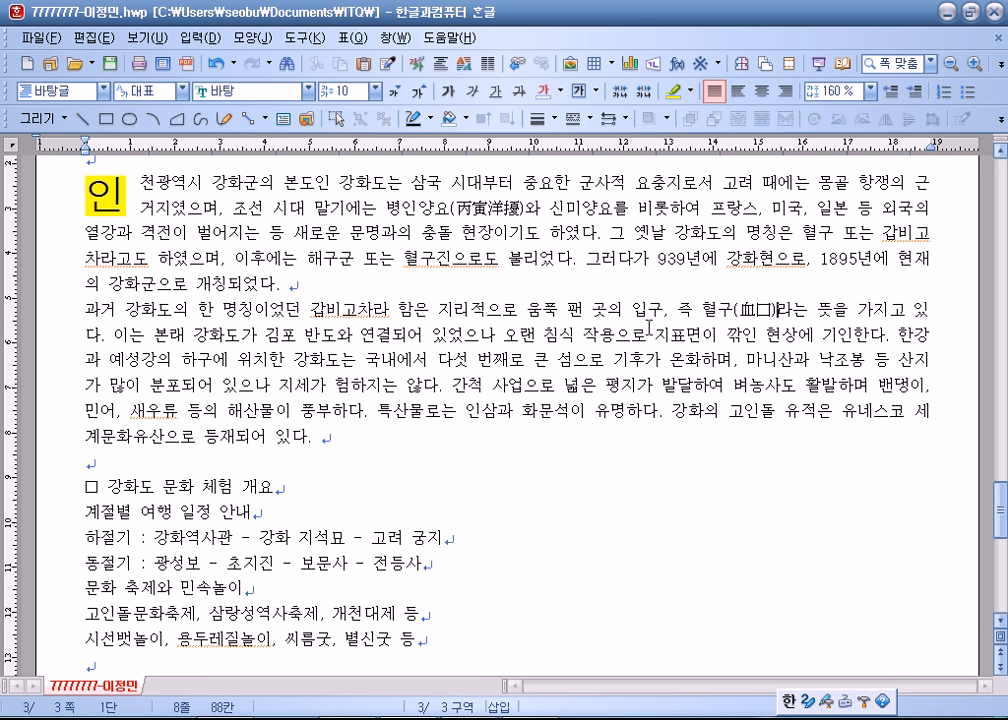
{"action": "scroll", "coordinate": [650, 330], "scroll_direction": "down", "scroll_amount": 3}
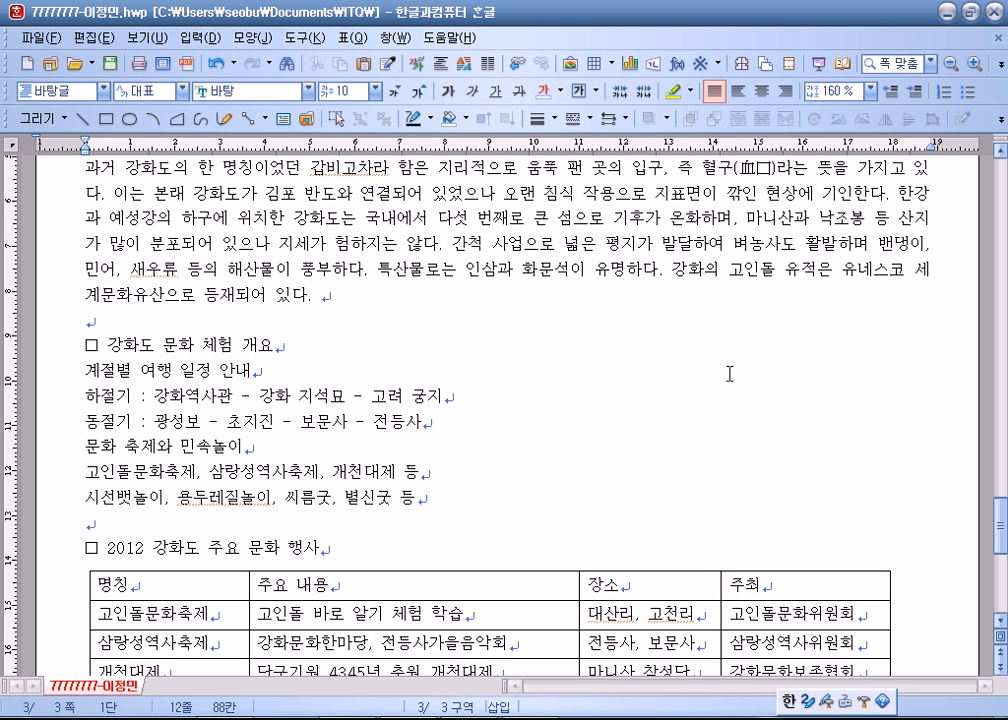
{"action": "left_click", "coordinate": [207, 39]}
{"action": "mouse_move", "coordinate": [330, 195]}
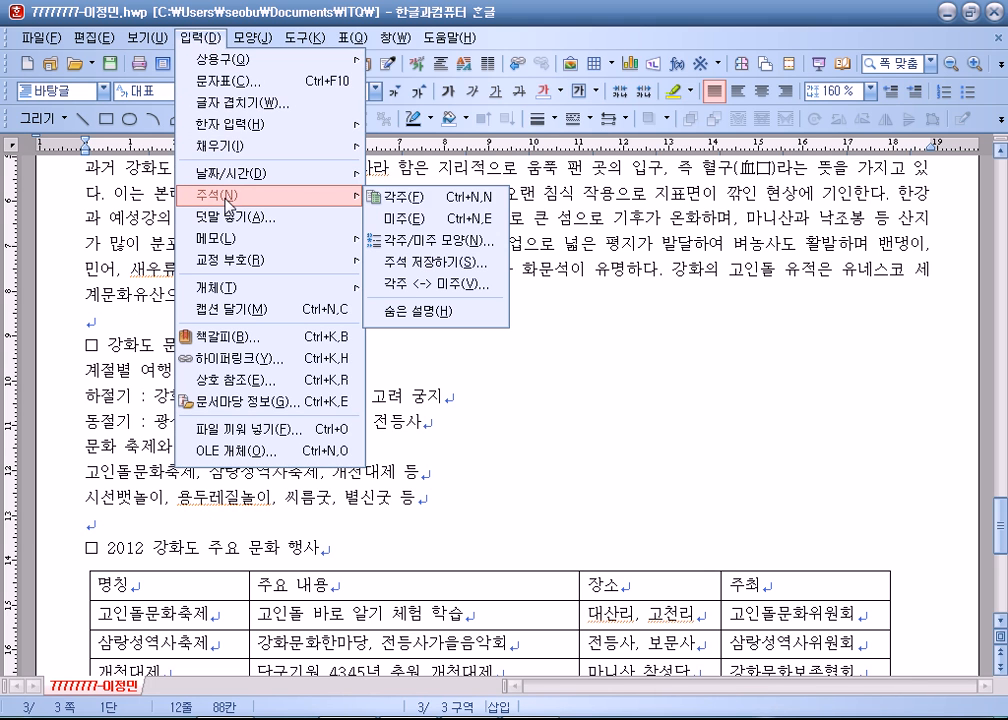
{"action": "left_click", "coordinate": [387, 203]}
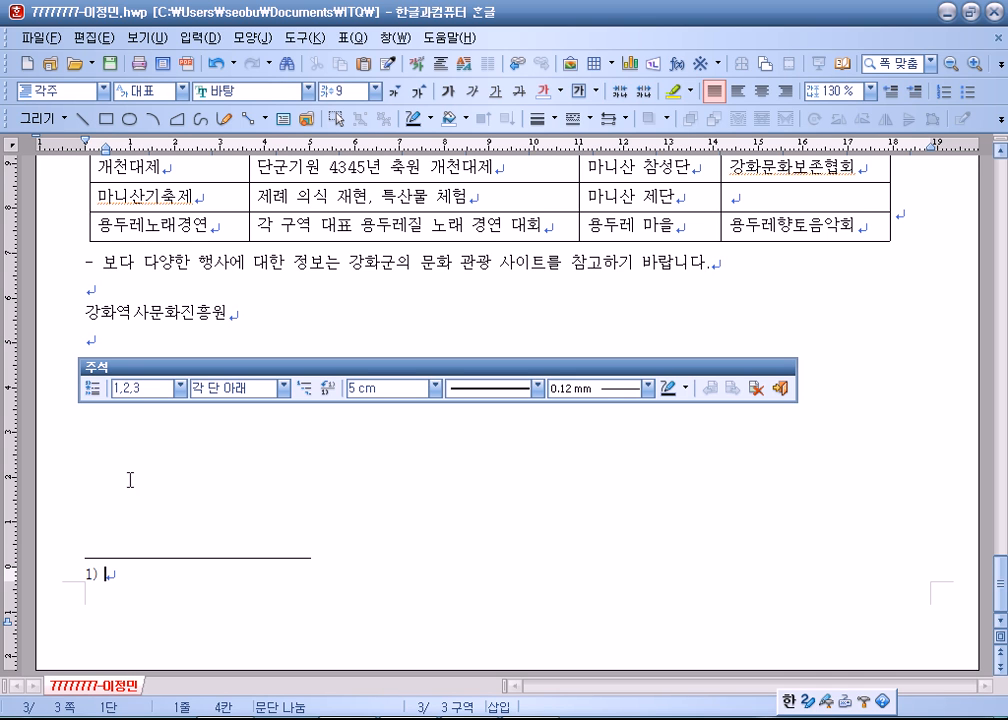
- Change the footnote's number format to ①,②,③
{"action": "left_click", "coordinate": [140, 389]}
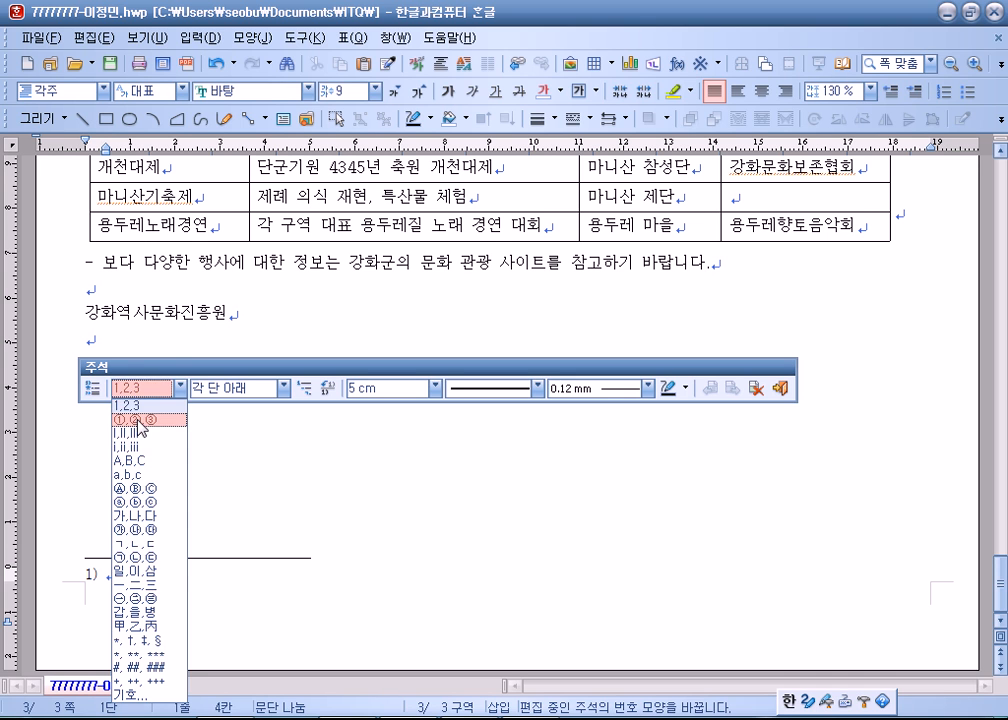
{"action": "left_click", "coordinate": [135, 419]}
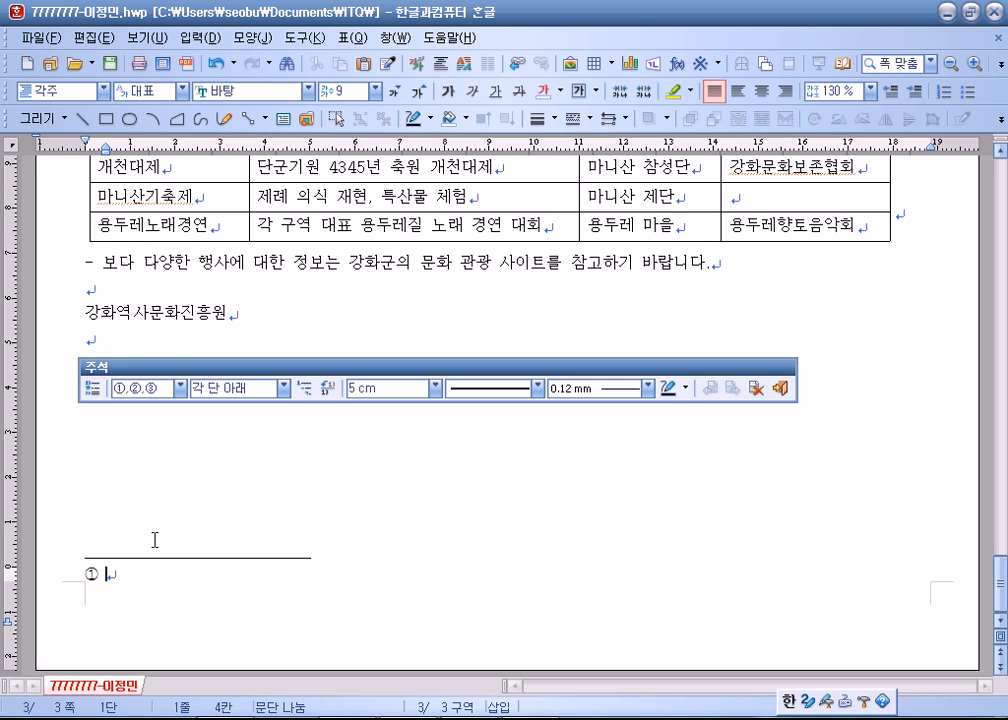
{"action": "left_click_drag", "start_coordinate": [186, 367], "coordinate": [202, 327]}
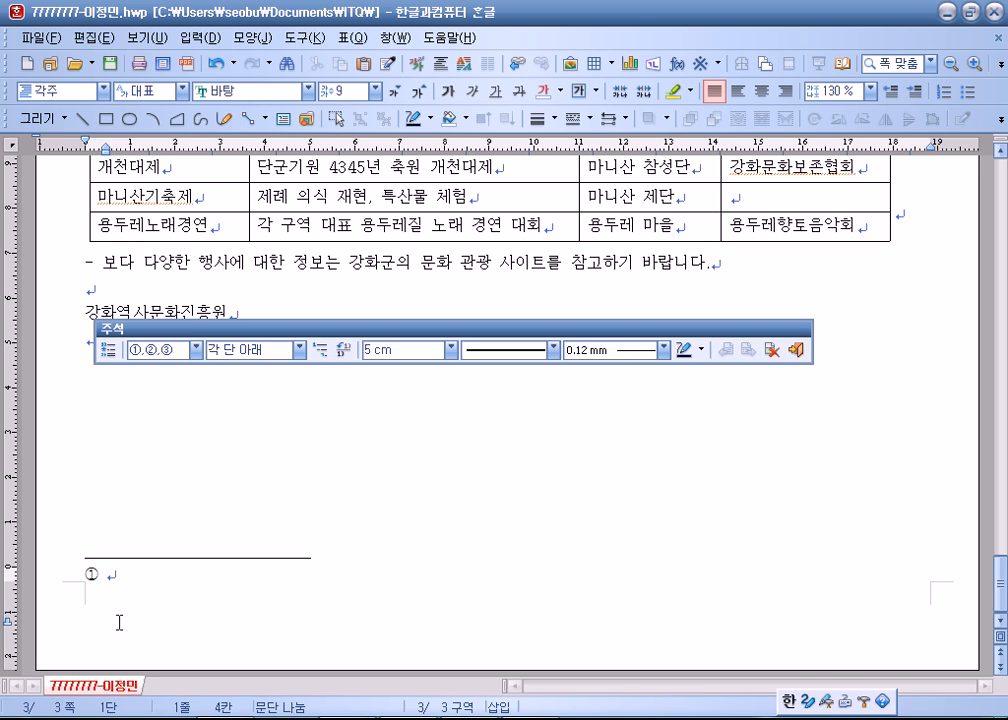
{"action": "left_click", "coordinate": [45, 588]}
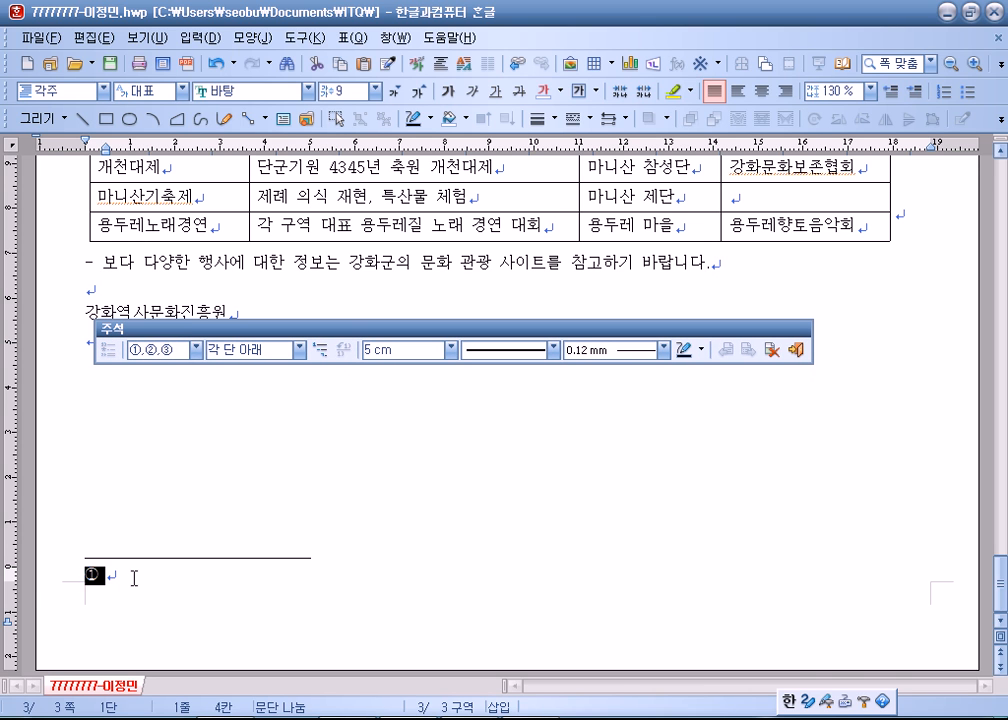
- Enter the footnote text "큰 돌을 기둥으로 둘러 세우고 그 위에 넓적한 돌을 덮은 선사 시대의 무덤 양식"
{"action": "left_click", "coordinate": [134, 578]}
{"action": "type", "text": "큰 돌을 "}
{"action": "type", "text": "기둥으로 "}
{"action": "type", "text": "둘러 세우고"}
{"action": "type", "text": " 그 위에"}
{"action": "type", "text": " 넓ㅈ"}
{"action": "type", "text": "적한 돌을 더"}
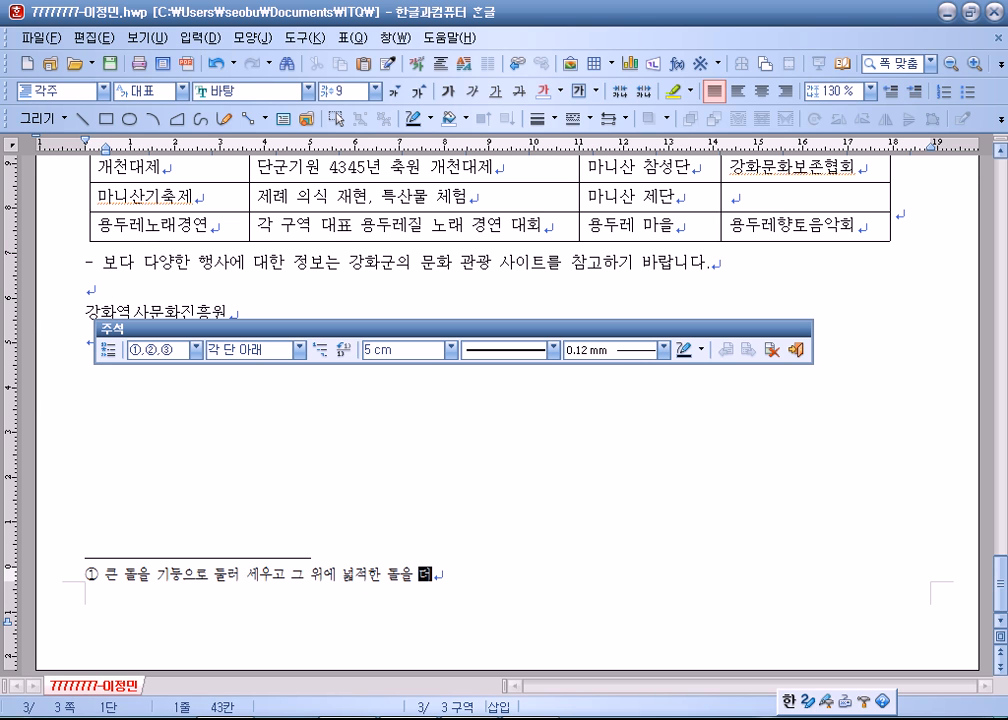
{"action": "type", "text": "vd"}
{"action": "type", "text": "은"}
{"action": "key", "text": "BackSpace"}
{"action": "key", "text": "BackSpace"}
{"action": "type", "text": "으 선사 시대으거 ㅁ"}
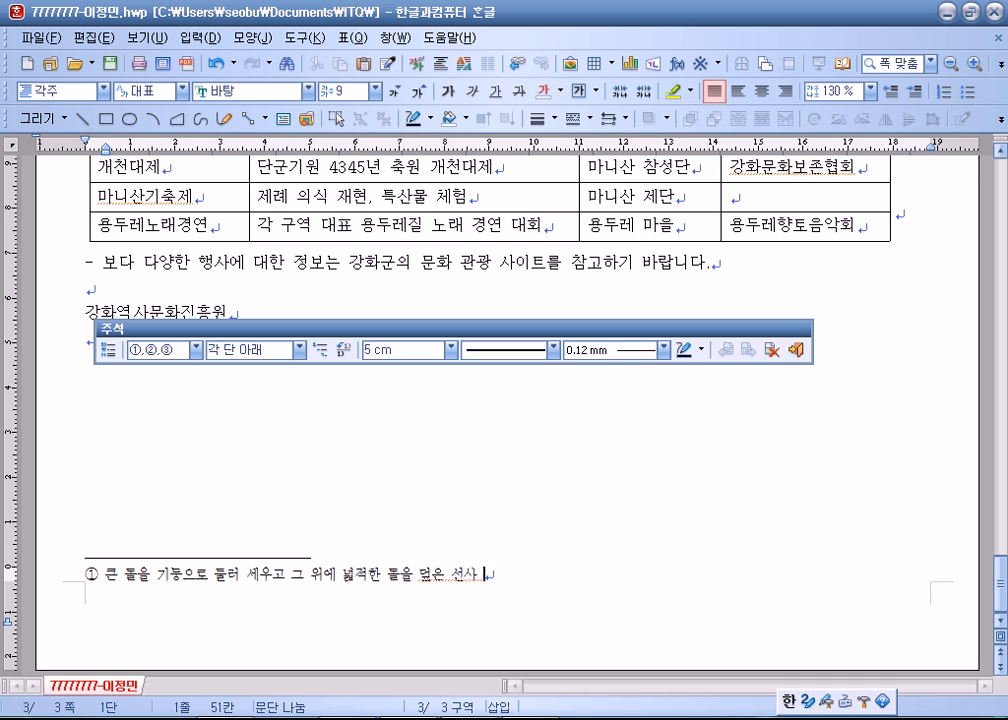
{"action": "key", "text": "BackSpace"}
{"action": "key", "text": "BackSpace"}
{"action": "key", "text": "BackSpace"}
{"action": "key", "text": "BackSpace"}
{"action": "type", "text": "의 무더"}
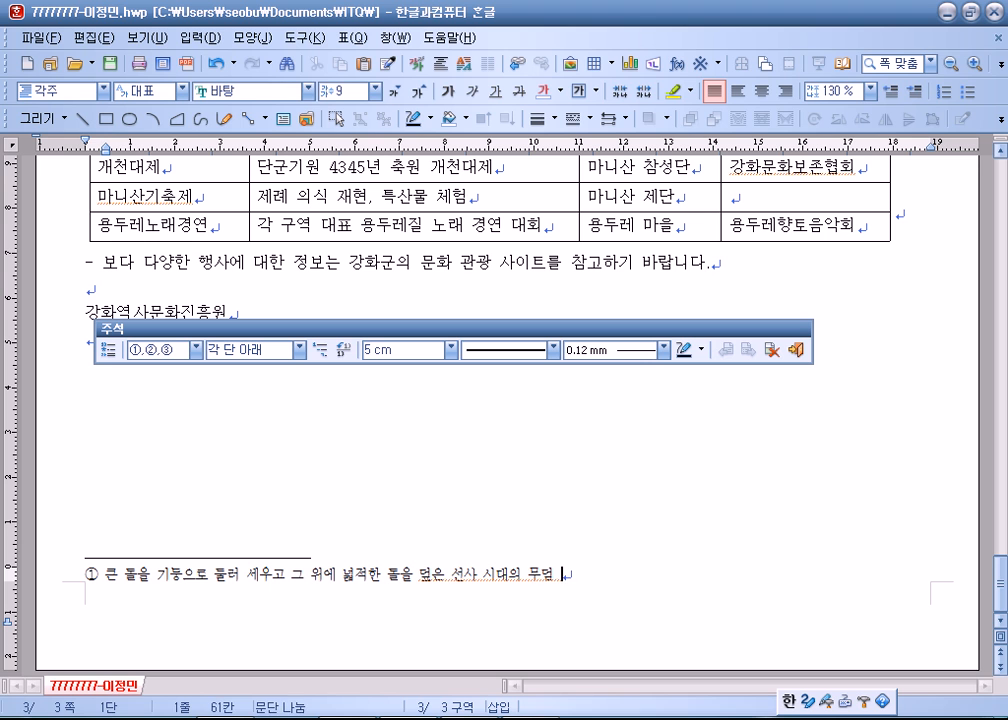
{"action": "type", "text": " 양ㅅㅣ"}
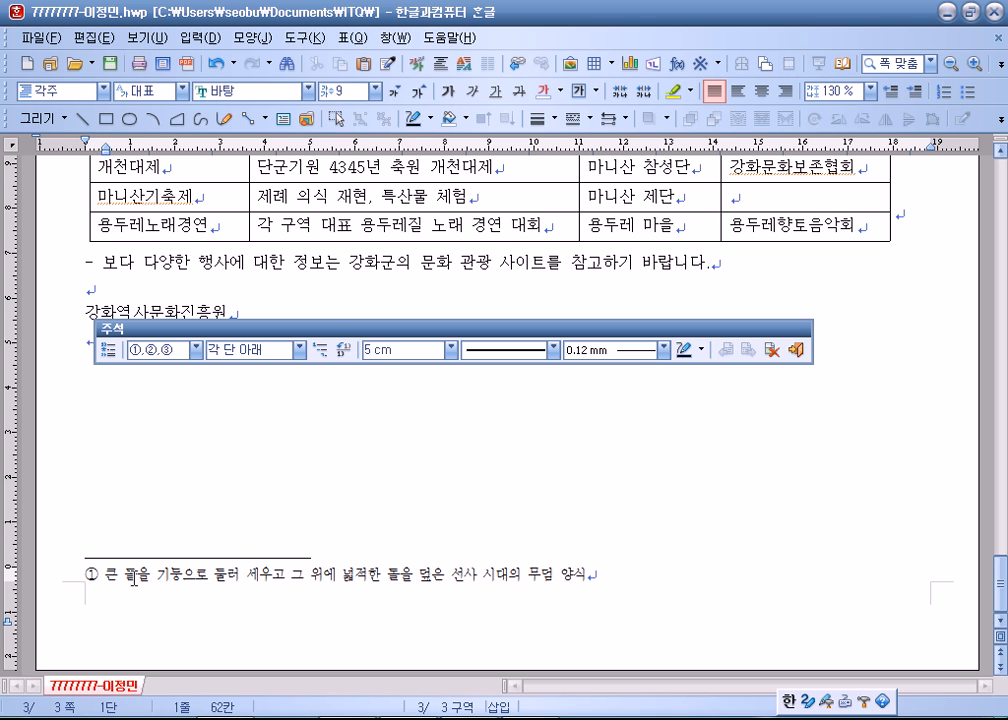
- Set the font size of the whole footnote line, including its number, to 10 and return to the body text
{"action": "key", "text": "shift+Home"}
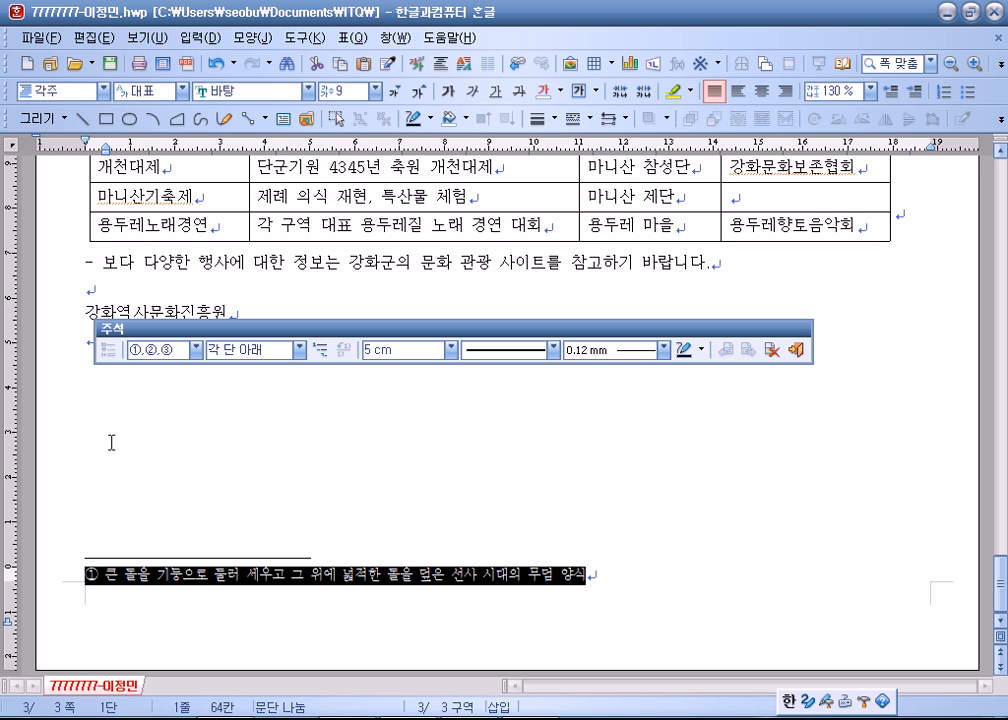
{"action": "left_click", "coordinate": [418, 91]}
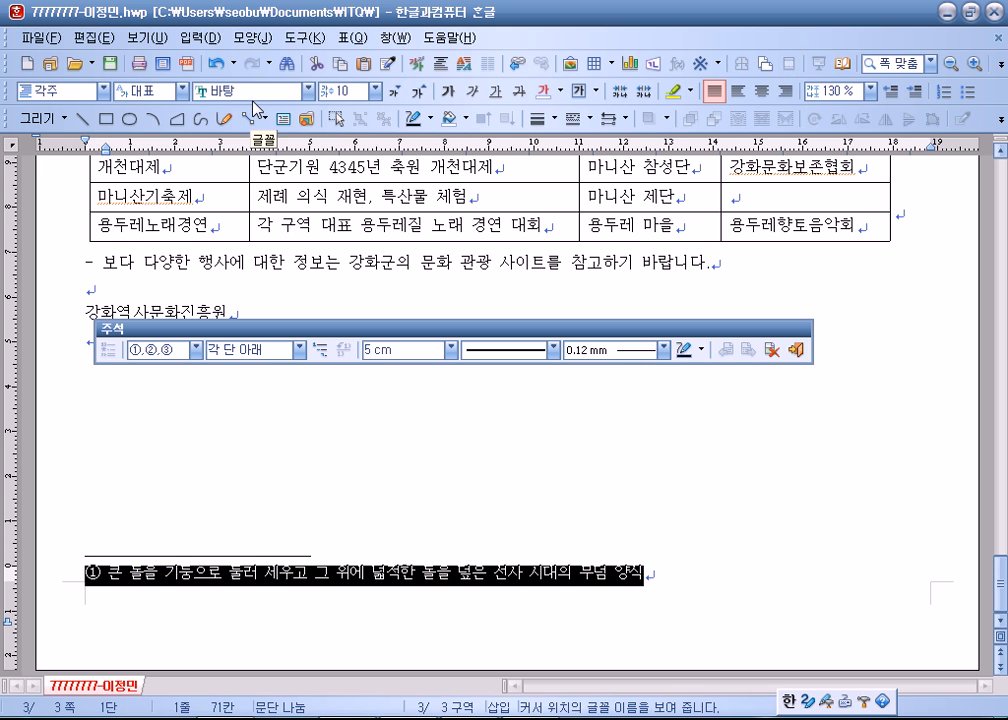
{"action": "left_click", "coordinate": [548, 574]}
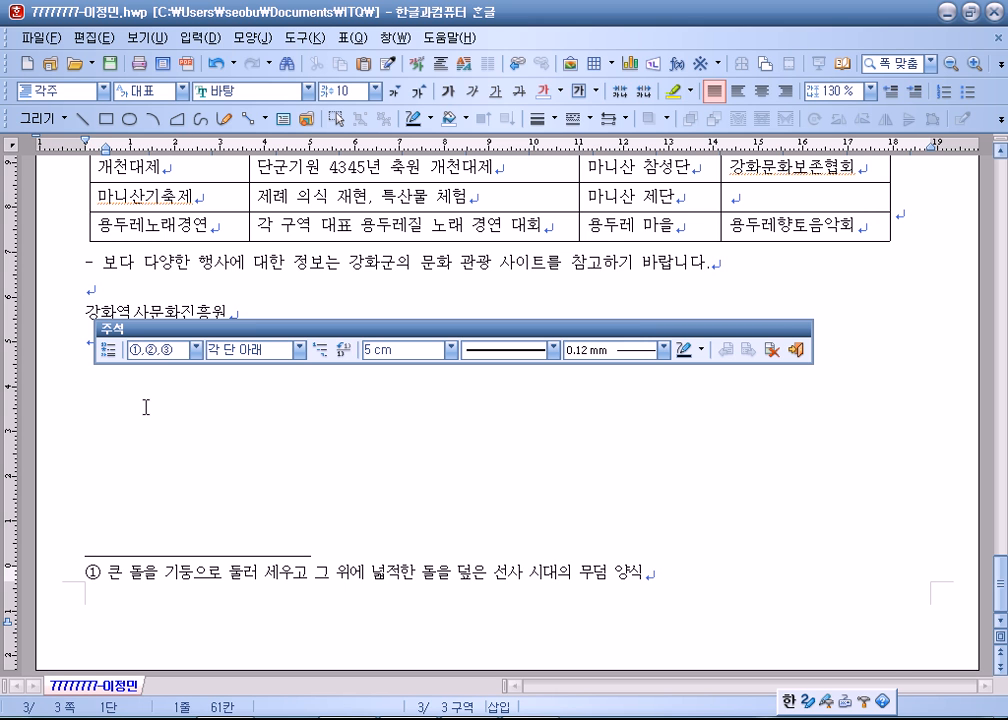
{"action": "scroll", "coordinate": [121, 436], "scroll_direction": "up", "scroll_amount": 12}
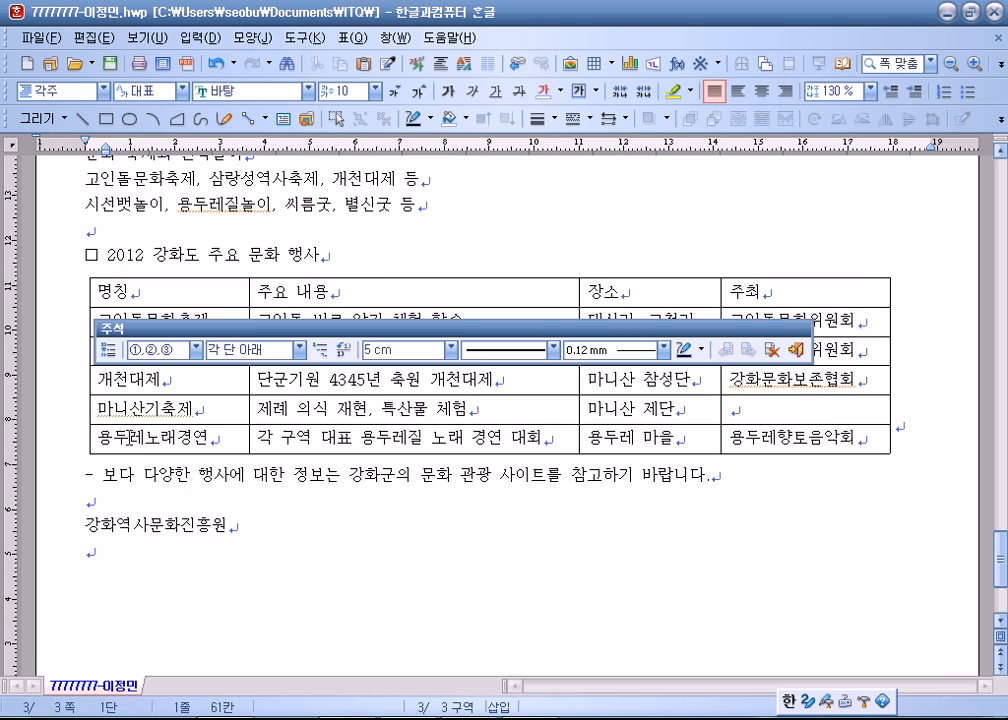
{"action": "key", "text": "shift+Escape"}
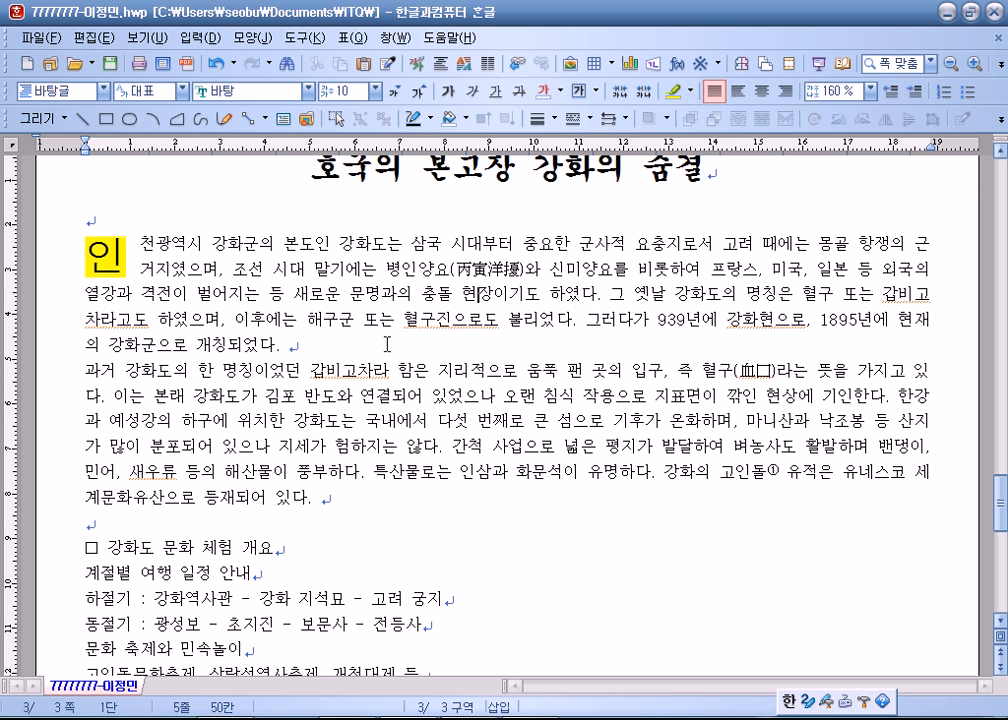
{"action": "left_click", "coordinate": [199, 37]}
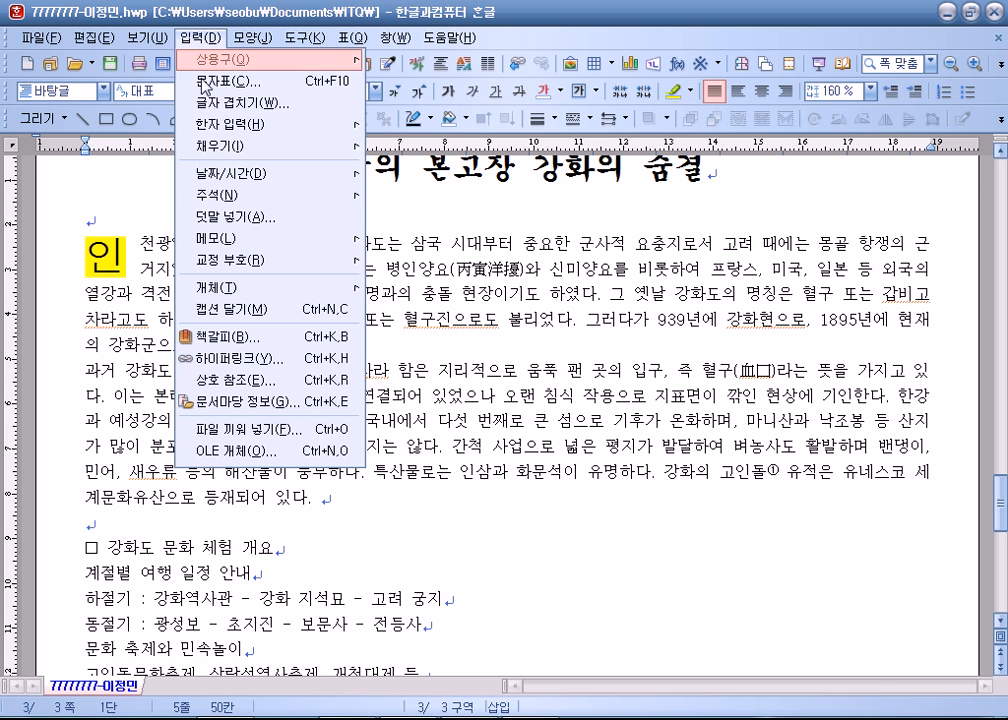
{"action": "mouse_move", "coordinate": [235, 288]}
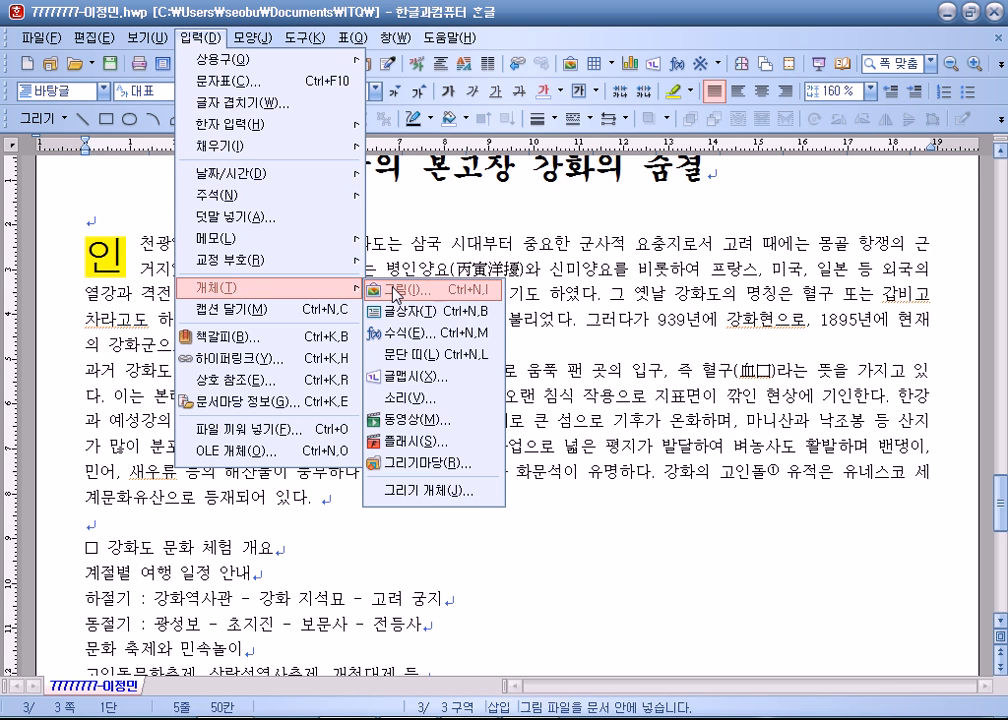
{"action": "left_click", "coordinate": [502, 41]}
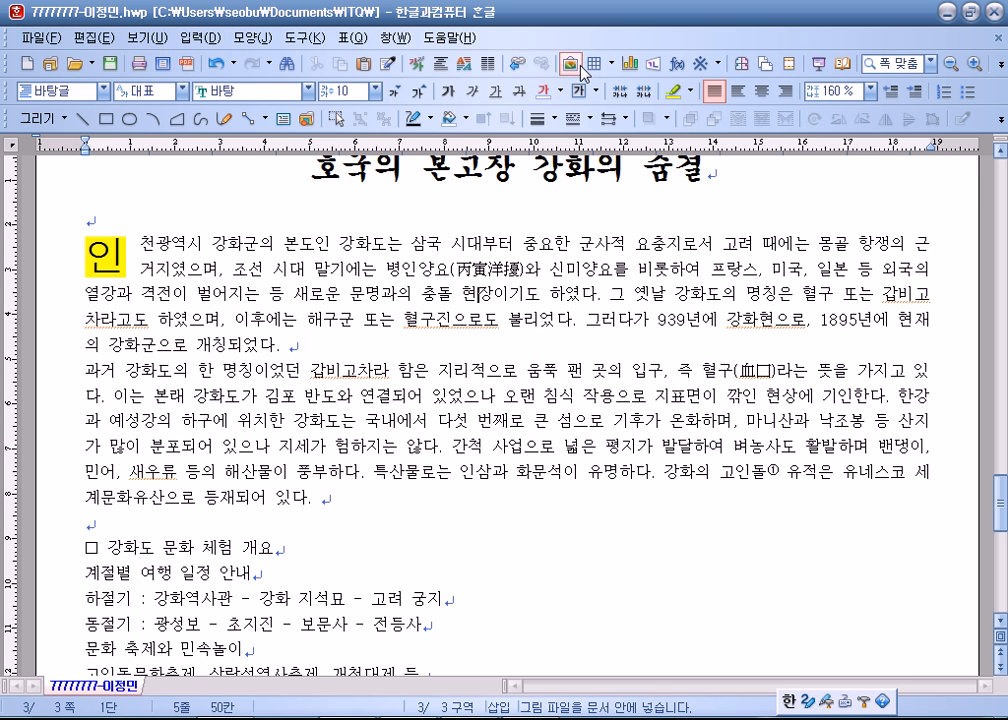
- Insert the picture 그림5.gif from the Picture folder inside the ITQ documents folder
{"action": "left_click", "coordinate": [570, 64]}
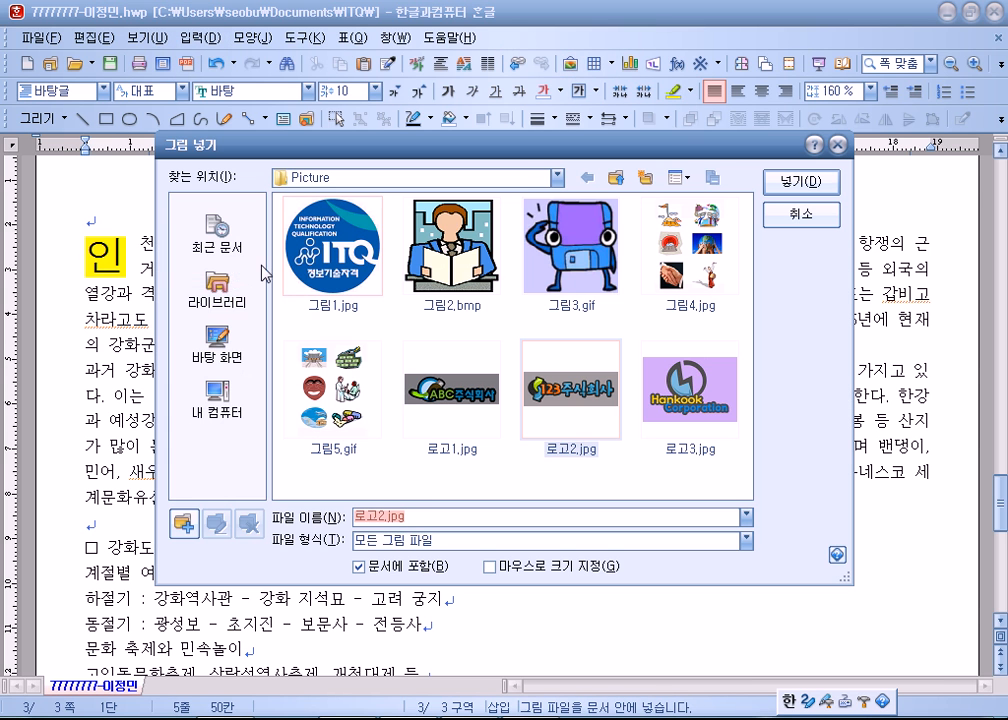
{"action": "left_click", "coordinate": [217, 288]}
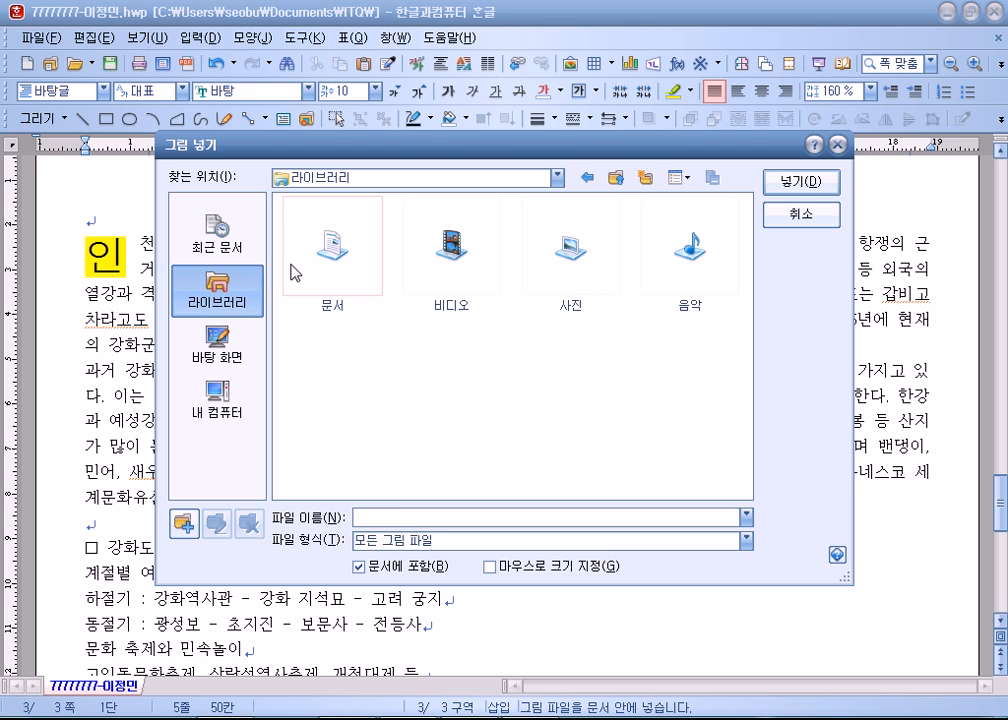
{"action": "double_click", "coordinate": [343, 270]}
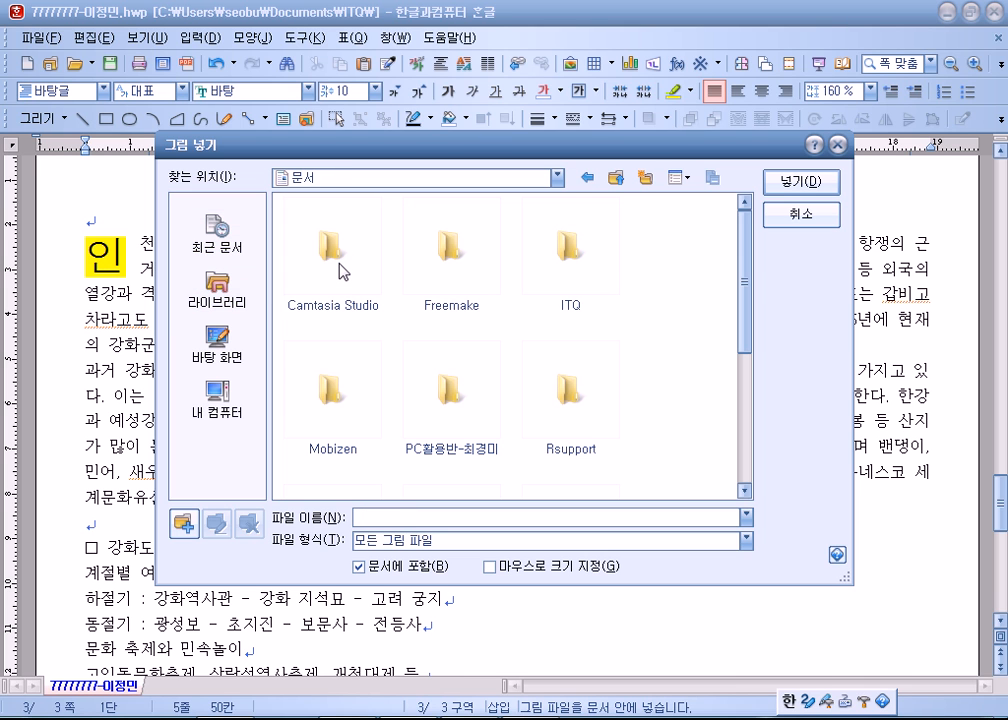
{"action": "left_click", "coordinate": [562, 277]}
{"action": "double_click", "coordinate": [557, 268]}
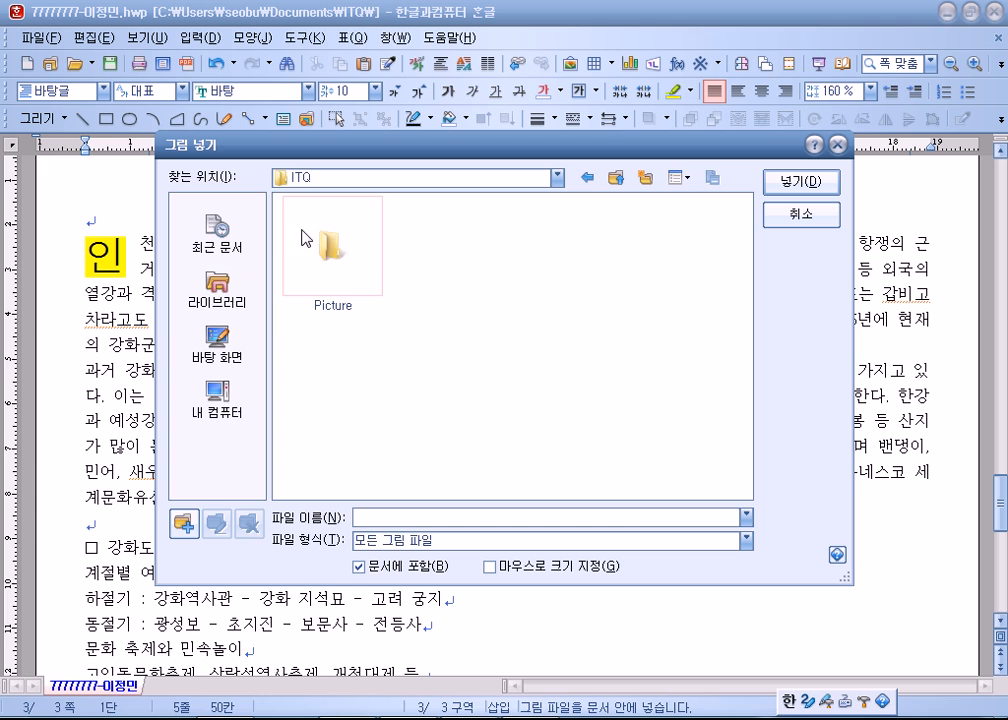
{"action": "double_click", "coordinate": [340, 240]}
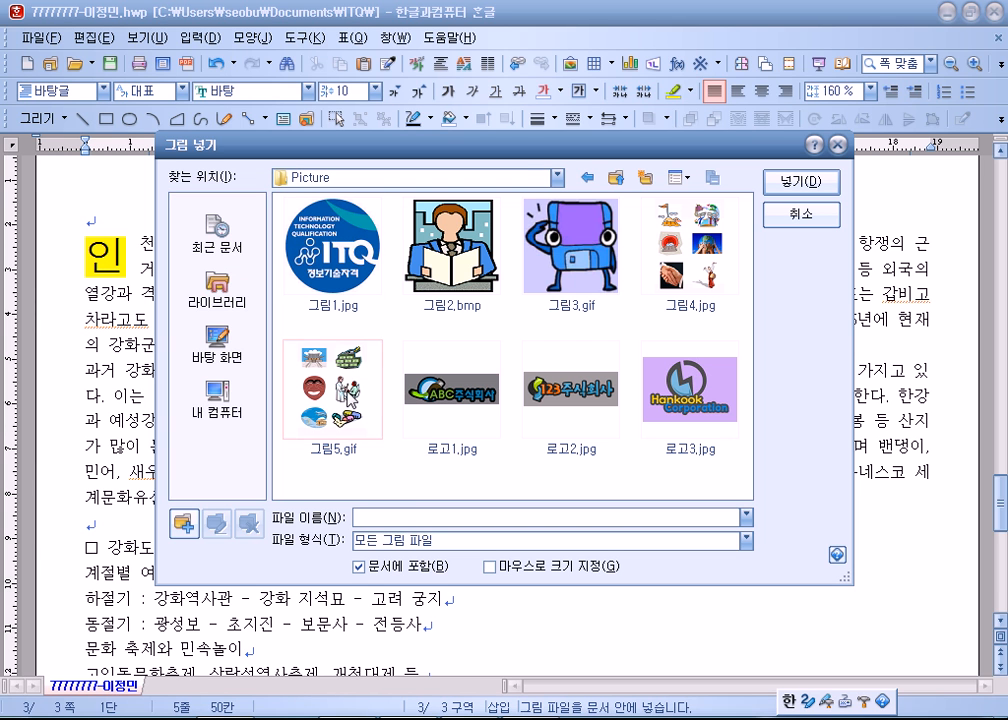
{"action": "left_click", "coordinate": [368, 362]}
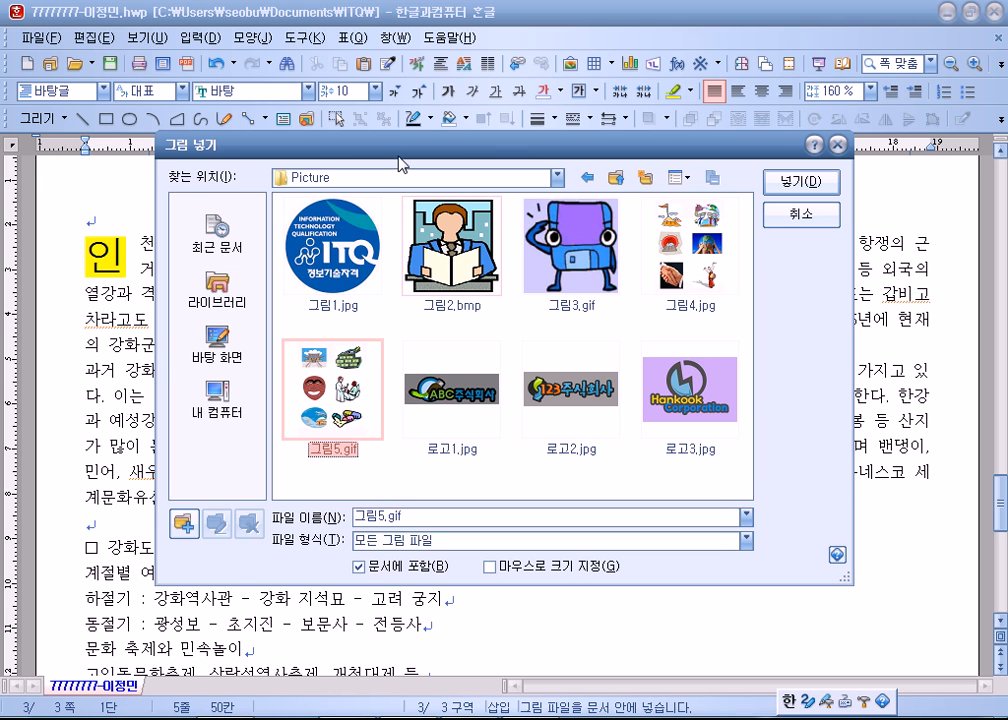
{"action": "left_click_drag", "start_coordinate": [400, 146], "coordinate": [405, 43]}
{"action": "left_click", "coordinate": [806, 78]}
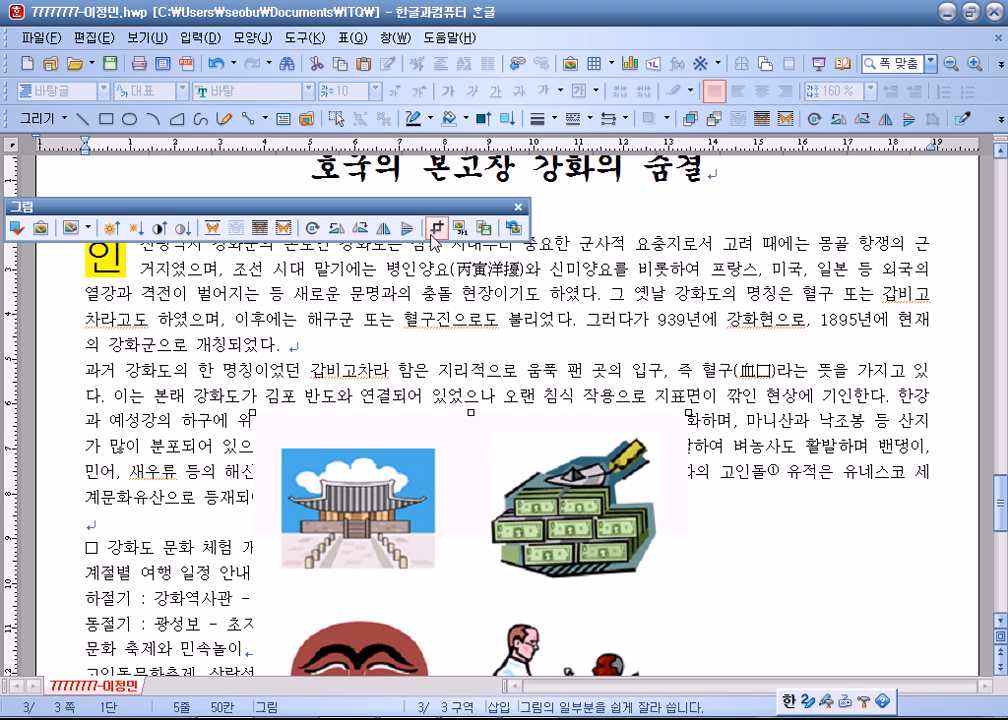
- Crop the inserted picture so that only the traditional palace illustration in its upper-left corner remains
{"action": "left_click", "coordinate": [392, 346]}
{"action": "left_click", "coordinate": [397, 492]}
{"action": "scroll", "coordinate": [430, 472], "scroll_direction": "down", "scroll_amount": 3}
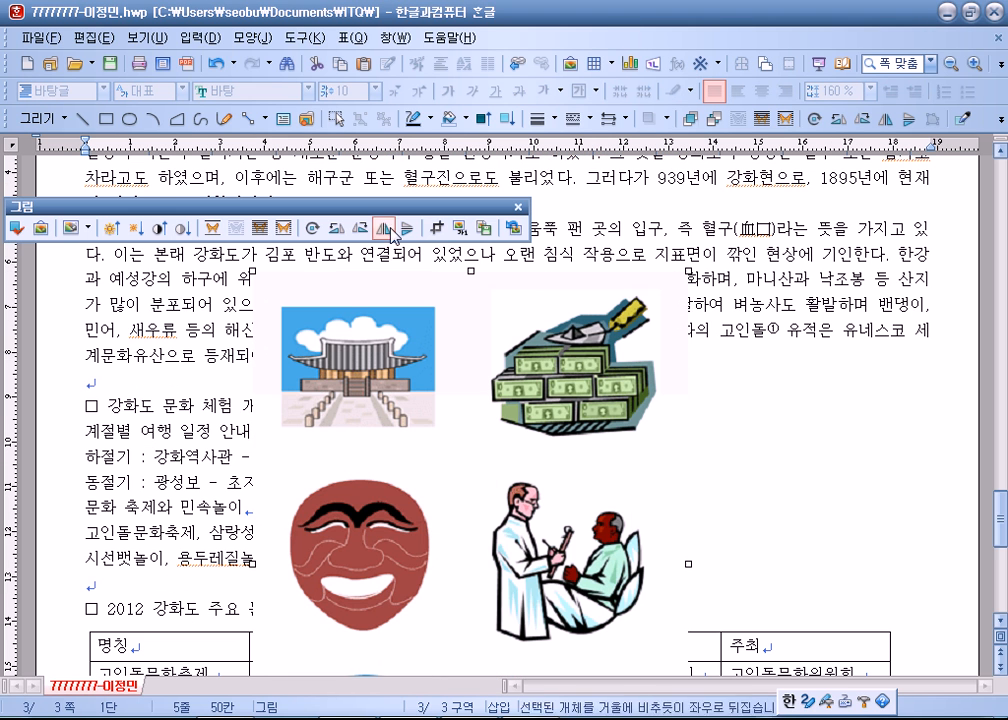
{"action": "left_click_drag", "start_coordinate": [130, 210], "coordinate": [159, 147]}
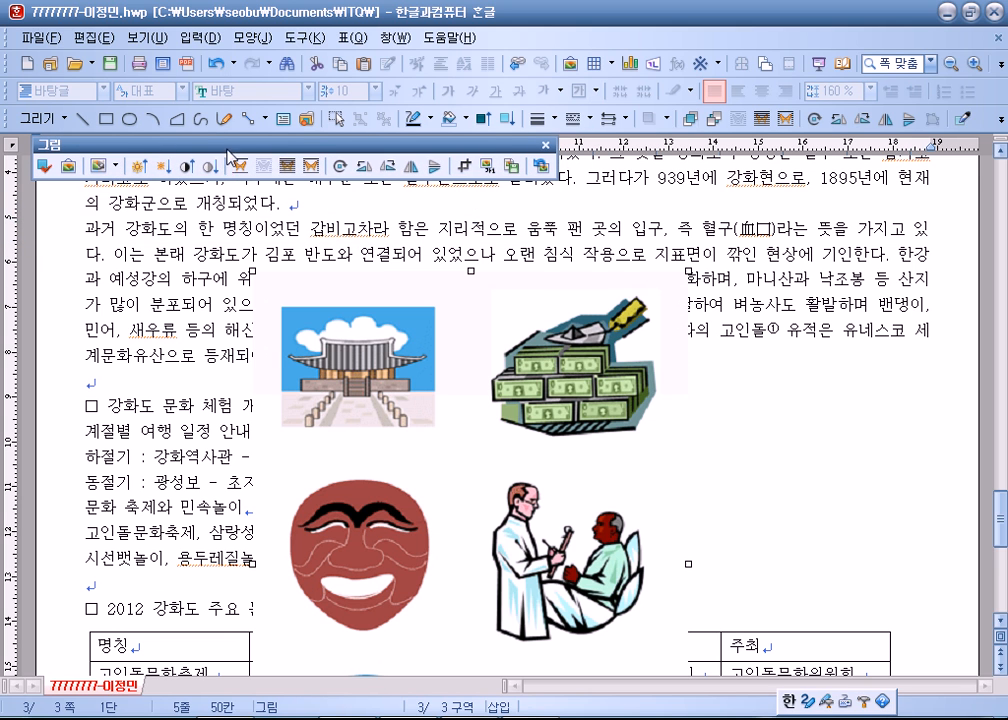
{"action": "left_click", "coordinate": [463, 165]}
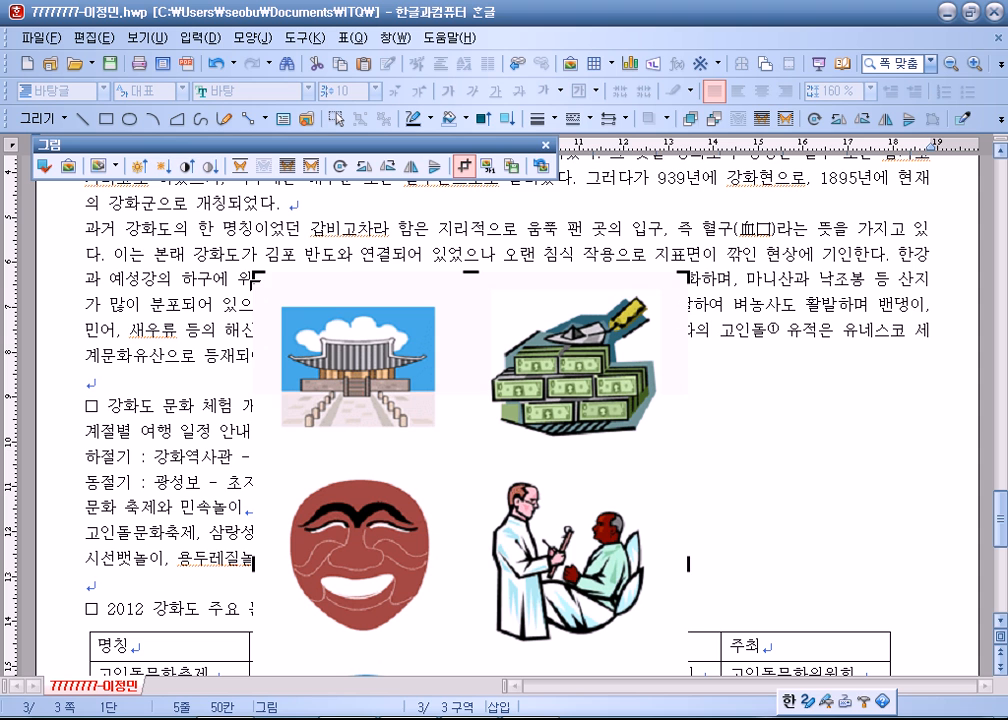
{"action": "left_click_drag", "start_coordinate": [258, 277], "coordinate": [284, 310]}
{"action": "scroll", "coordinate": [716, 463], "scroll_direction": "down", "scroll_amount": 3}
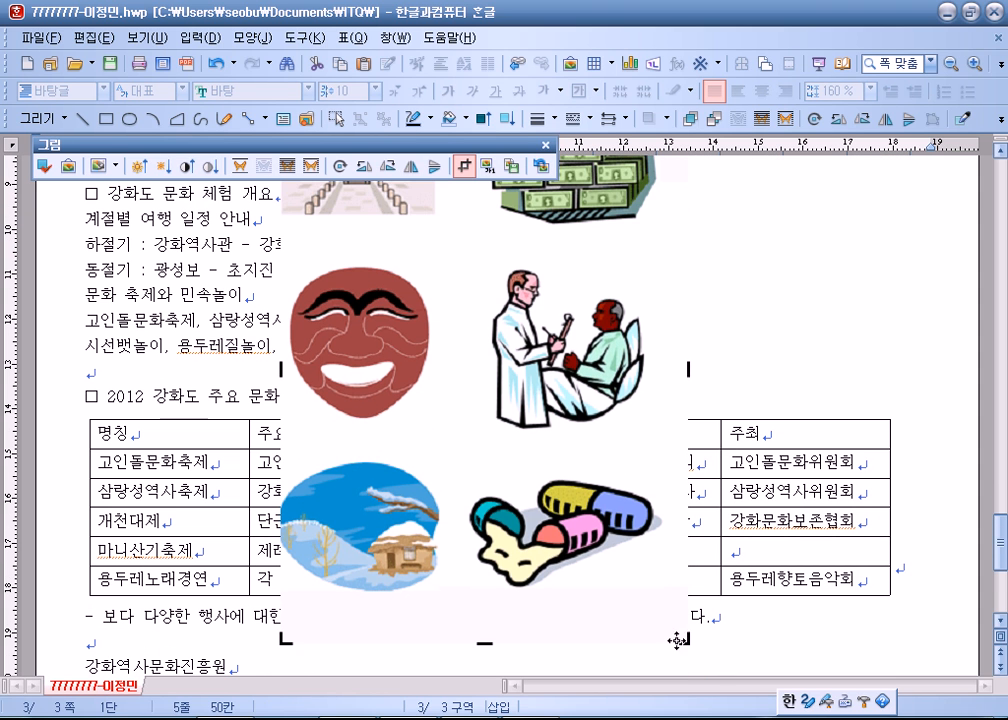
{"action": "left_click_drag", "start_coordinate": [685, 639], "coordinate": [433, 214]}
{"action": "scroll", "coordinate": [466, 344], "scroll_direction": "up", "scroll_amount": 3}
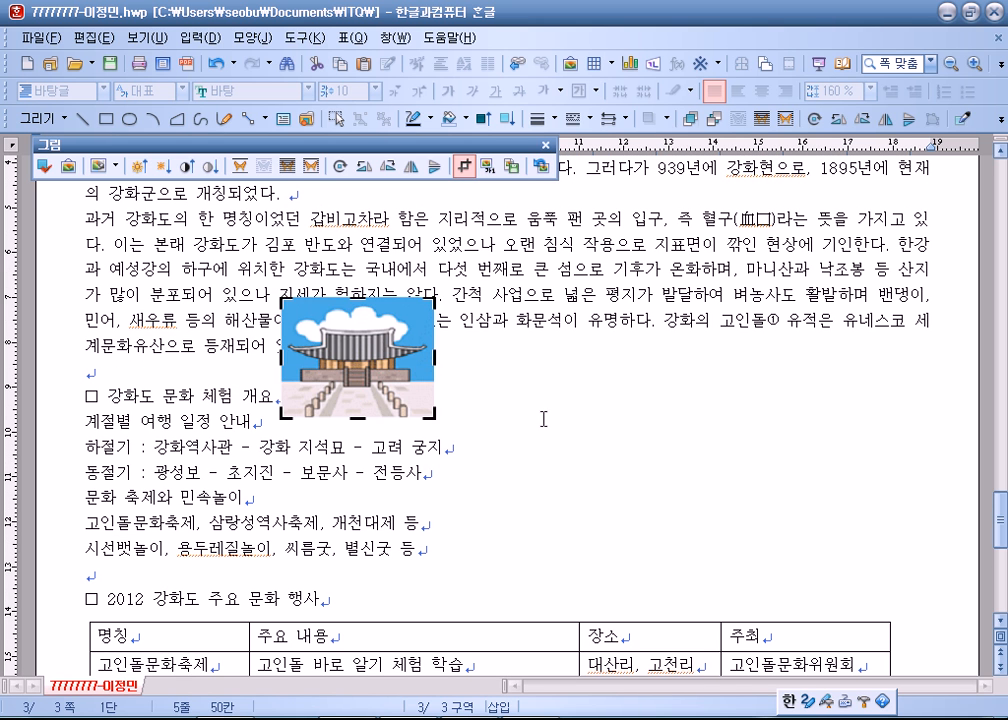
- Move the cropped picture into the right half of the second paragraph and set its text wrapping to 어울림
{"action": "left_click_drag", "start_coordinate": [362, 348], "coordinate": [630, 288]}
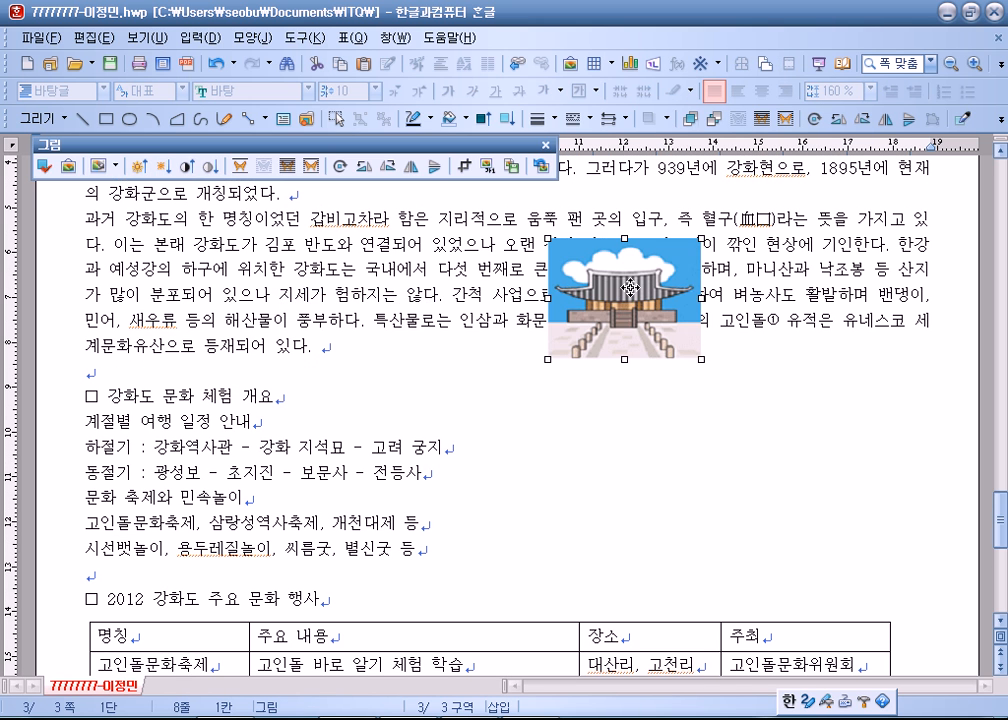
{"action": "double_click", "coordinate": [630, 288]}
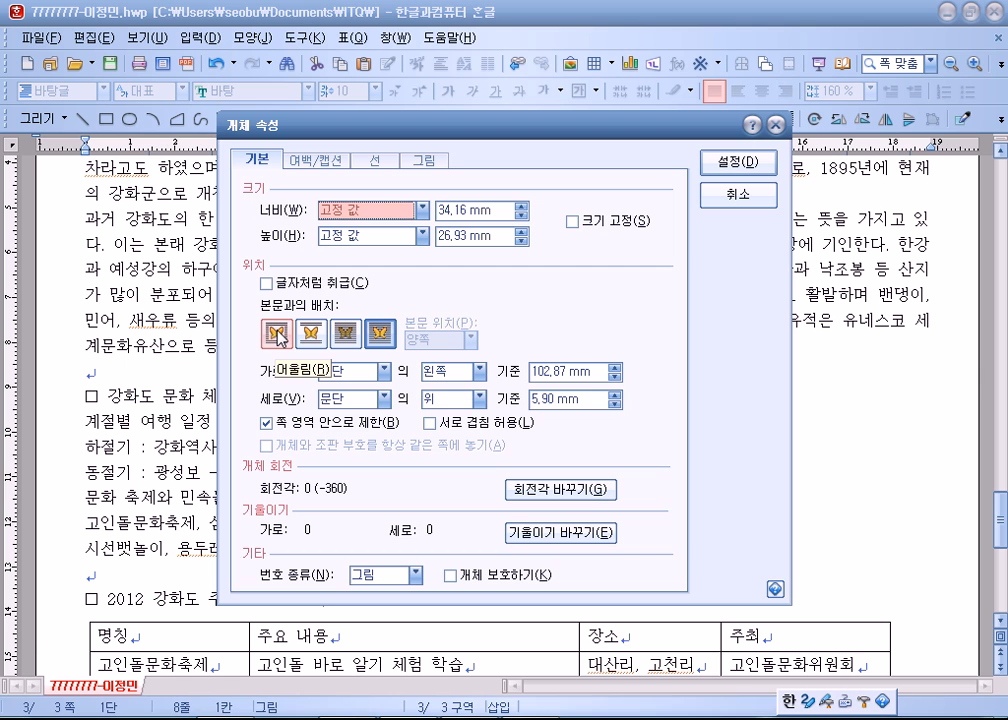
{"action": "left_click", "coordinate": [279, 333]}
- Set the picture's width to 40 mm and height to 30 mm, and lock its size with 크기 고정
{"action": "left_click", "coordinate": [440, 210]}
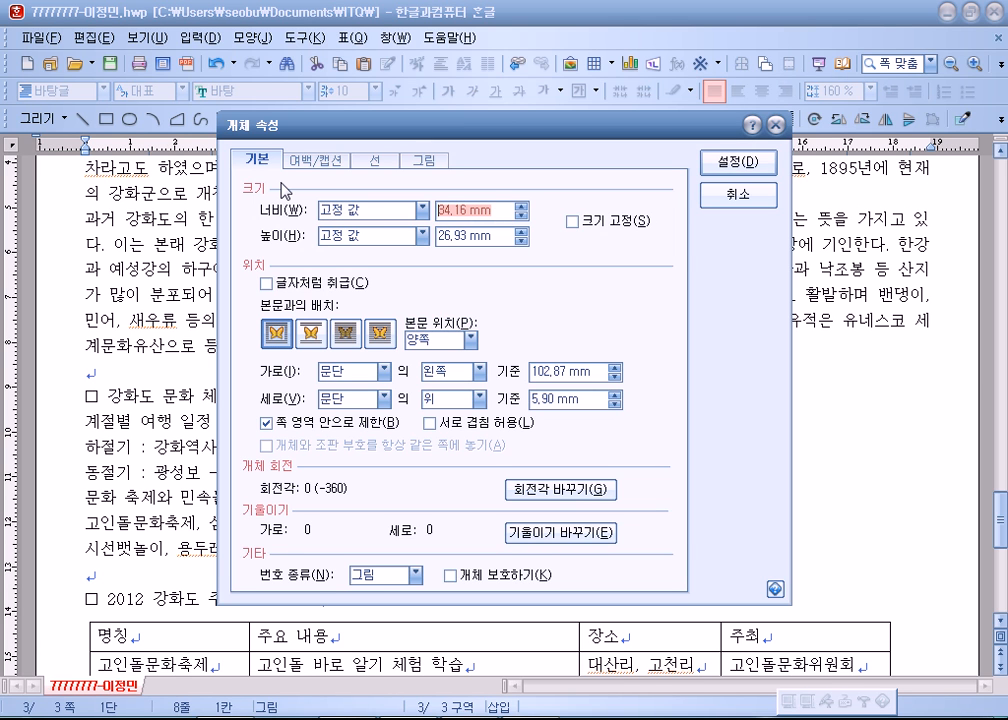
{"action": "type", "text": "40"}
{"action": "key", "text": "Tab"}
{"action": "type", "text": "30"}
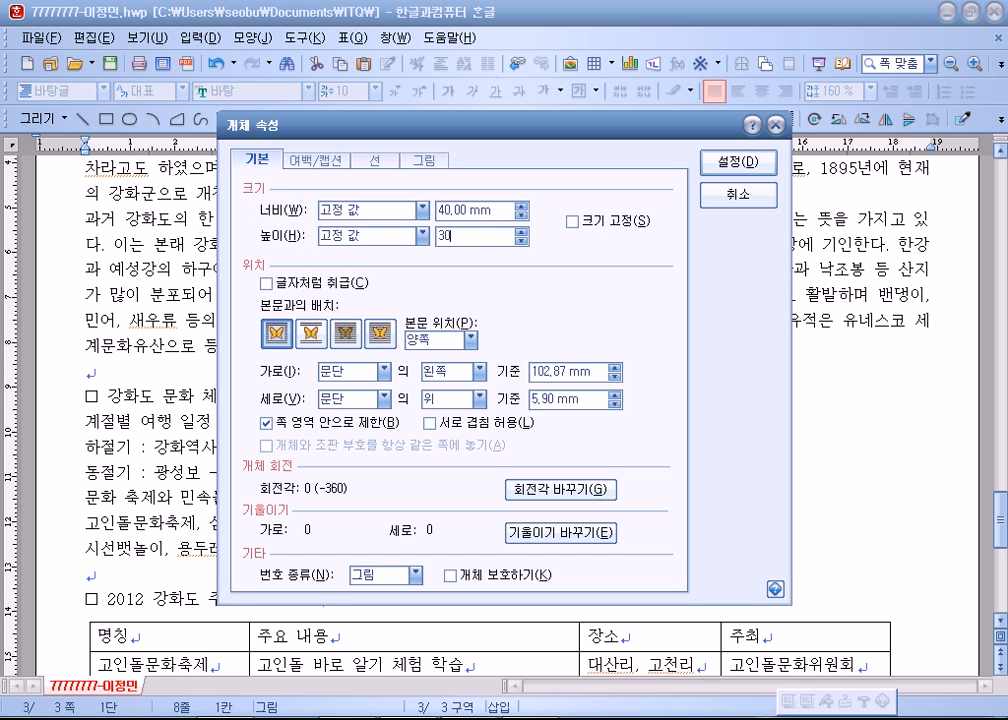
{"action": "left_click", "coordinate": [573, 221]}
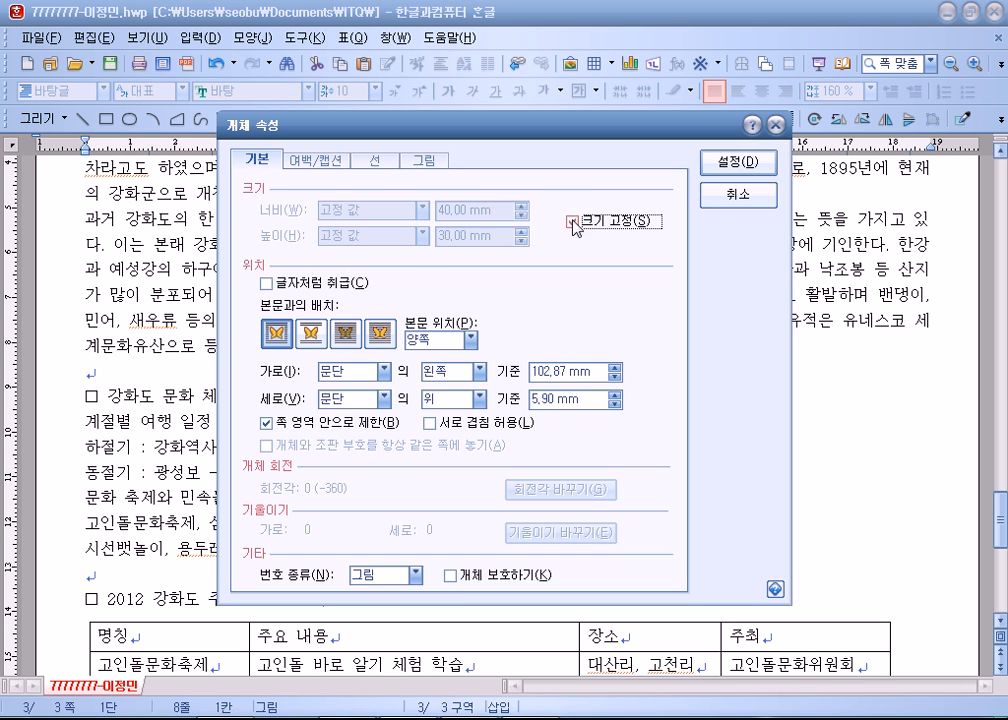
- Set the picture's left outer margin to 2 mm and apply the object properties
{"action": "left_click", "coordinate": [325, 164]}
{"action": "left_click", "coordinate": [406, 205]}
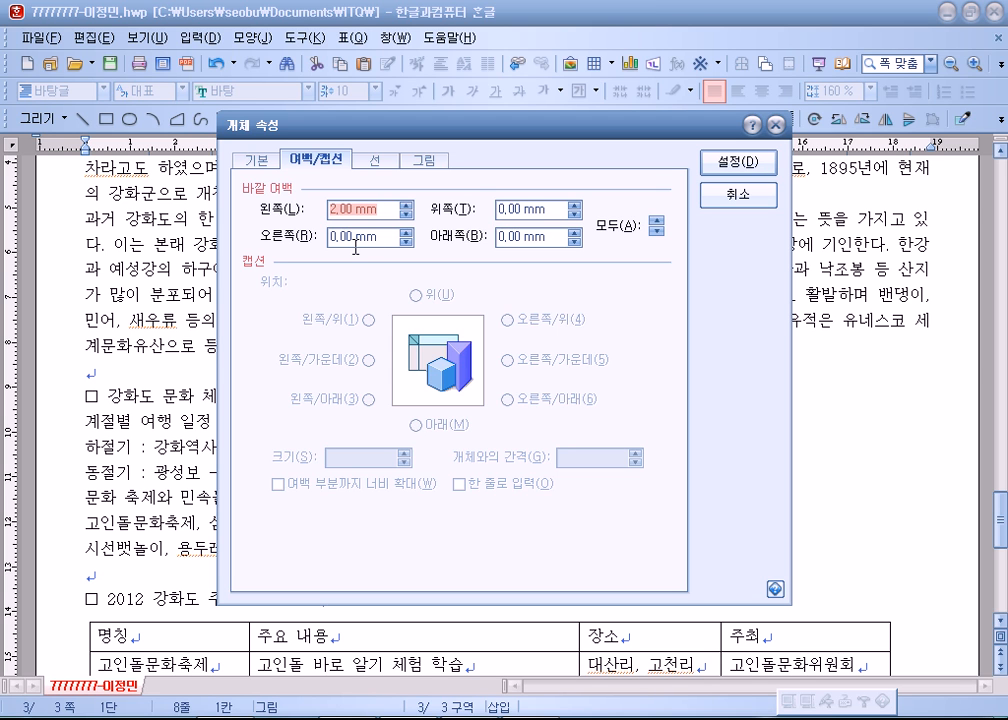
{"action": "key", "text": "Return"}
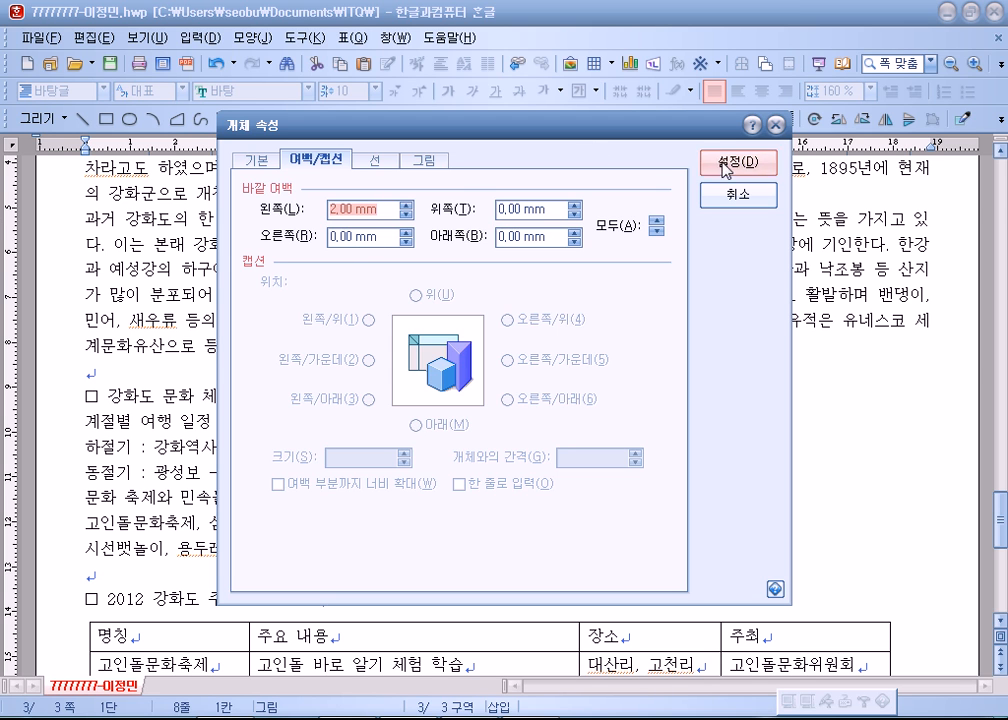
- Move the picture to the right margin beside the opening lines of the first paragraph and deselect it
{"action": "left_click_drag", "start_coordinate": [633, 328], "coordinate": [806, 250]}
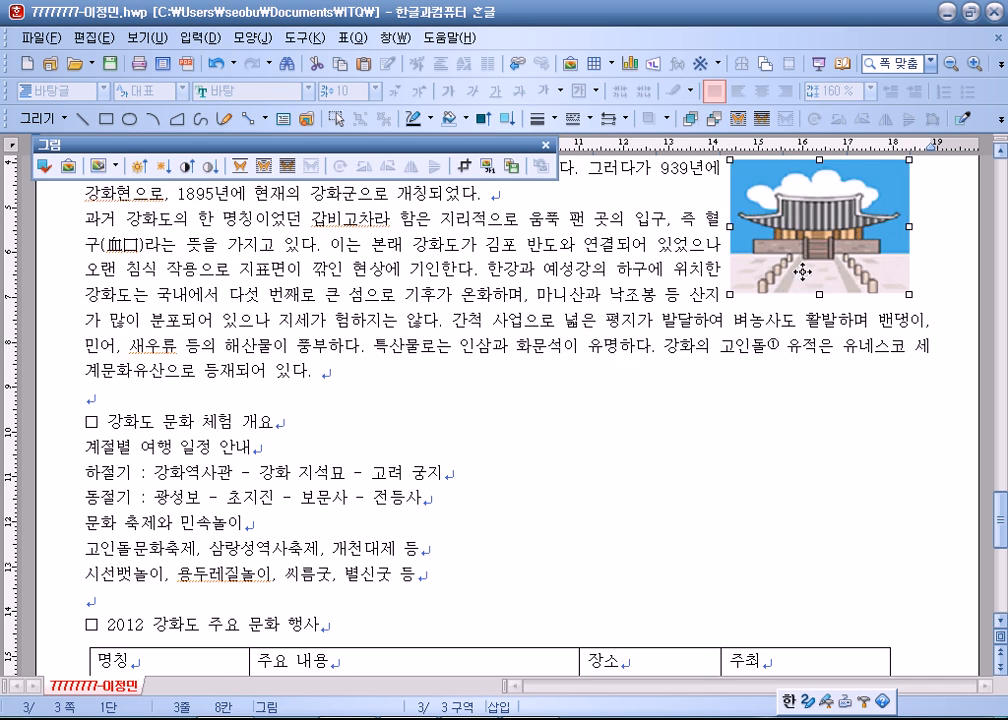
{"action": "left_click_drag", "start_coordinate": [821, 424], "coordinate": [899, 351]}
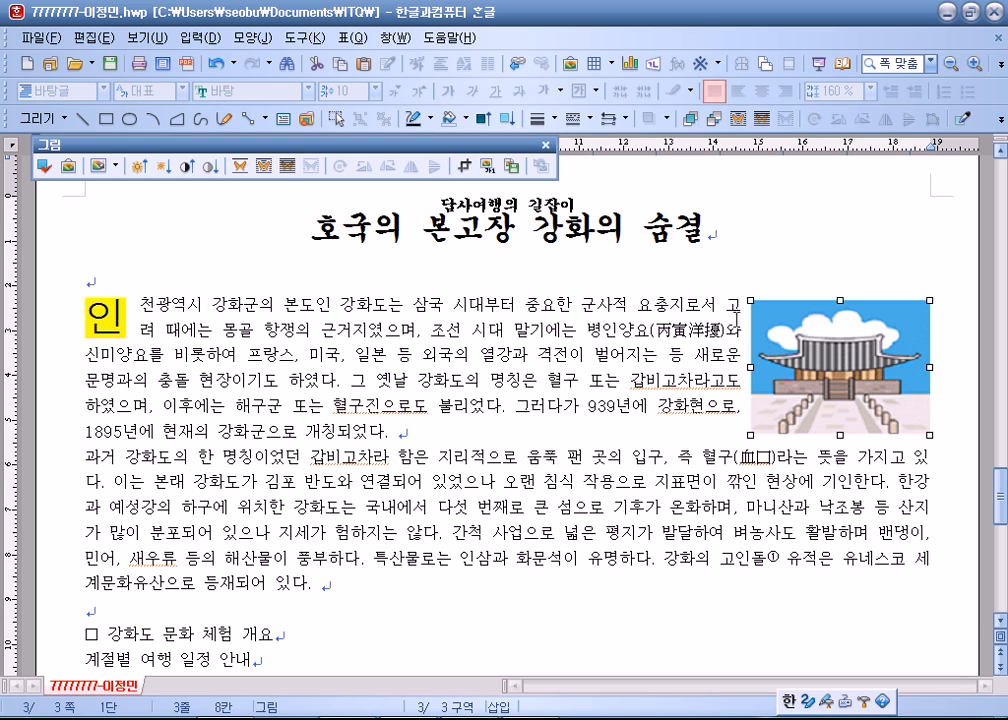
{"action": "left_click", "coordinate": [735, 360]}
{"action": "left_click", "coordinate": [736, 383]}
{"action": "left_click", "coordinate": [732, 393]}
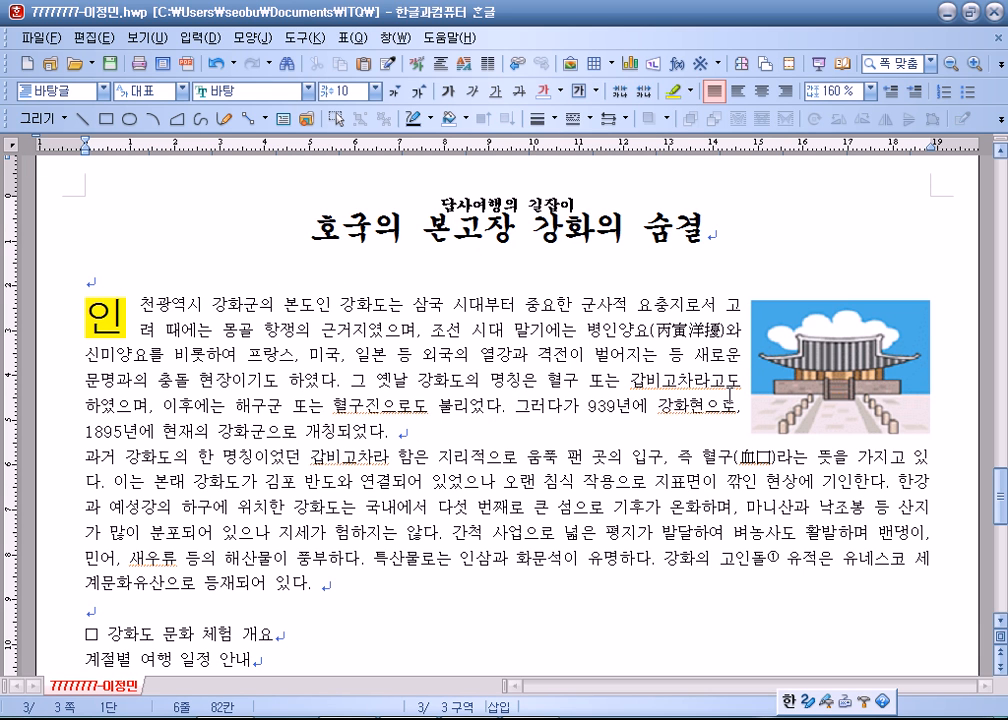
- Examine the line-end characters of the first paragraph next to the picture by block-selecting them as a column
{"action": "left_click", "coordinate": [730, 307]}
{"action": "key", "text": "F4"}
{"action": "key", "text": "Right"}
{"action": "key", "text": "Down"}
{"action": "key", "text": "Up"}
{"action": "key", "text": "Right"}
{"action": "key", "text": "End"}
{"action": "key", "text": "Down"}
{"action": "key", "text": "Down"}
{"action": "key", "text": "Down"}
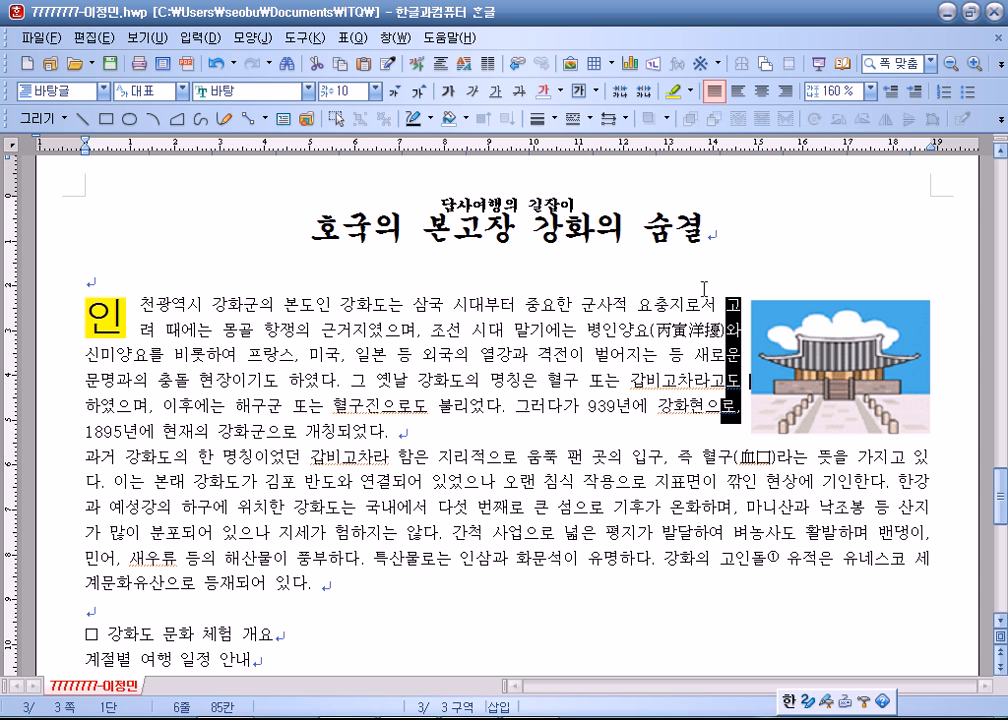
{"action": "key", "text": "Escape"}
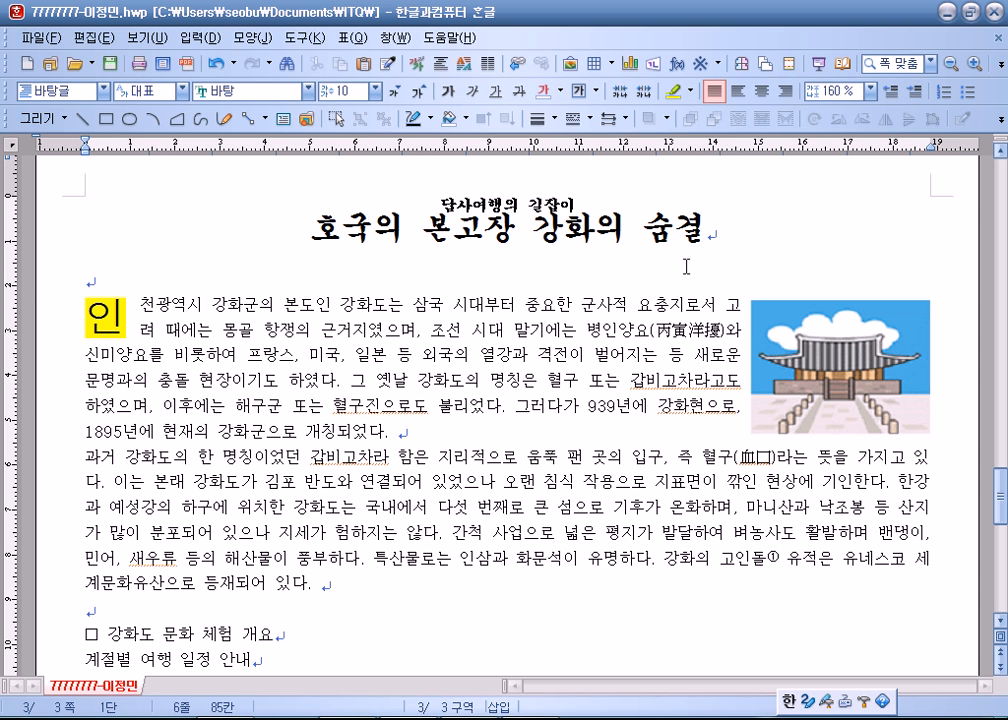
- Indent the first line of the second paragraph with leading spaces before "과거" and check its line endings
{"action": "scroll", "coordinate": [681, 262], "scroll_direction": "down", "scroll_amount": 3}
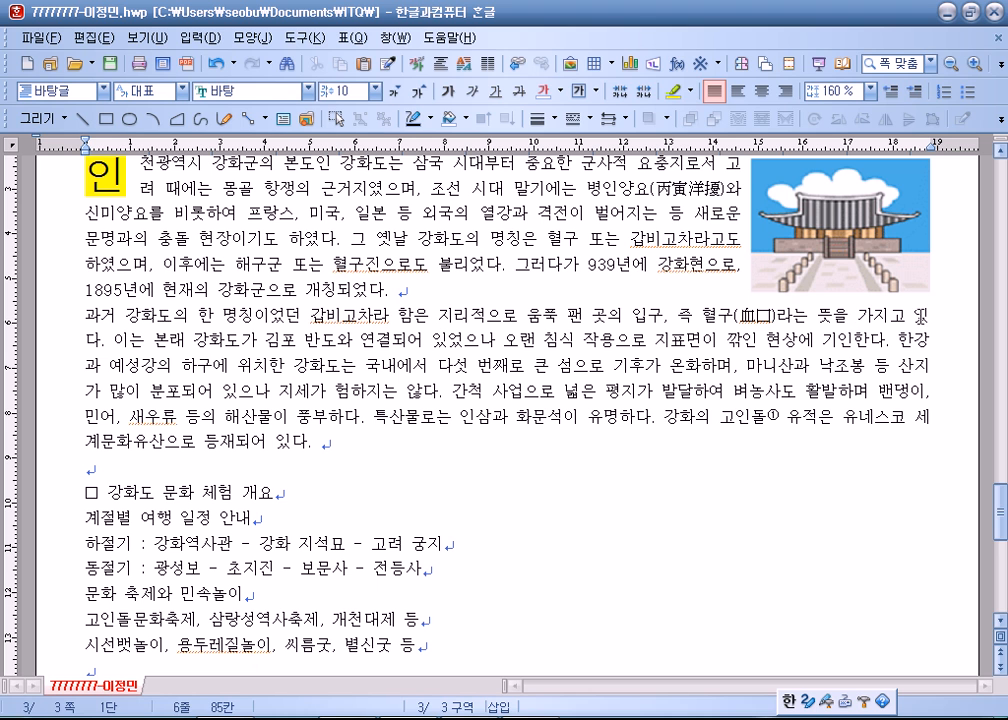
{"action": "left_click", "coordinate": [87, 316]}
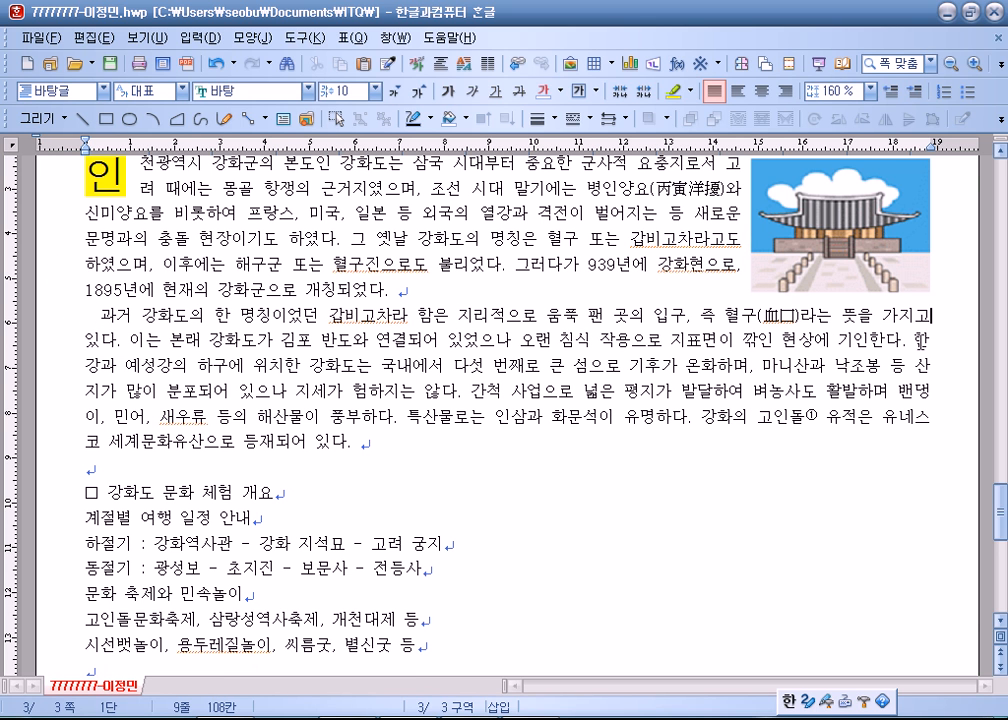
{"action": "left_click", "coordinate": [913, 390]}
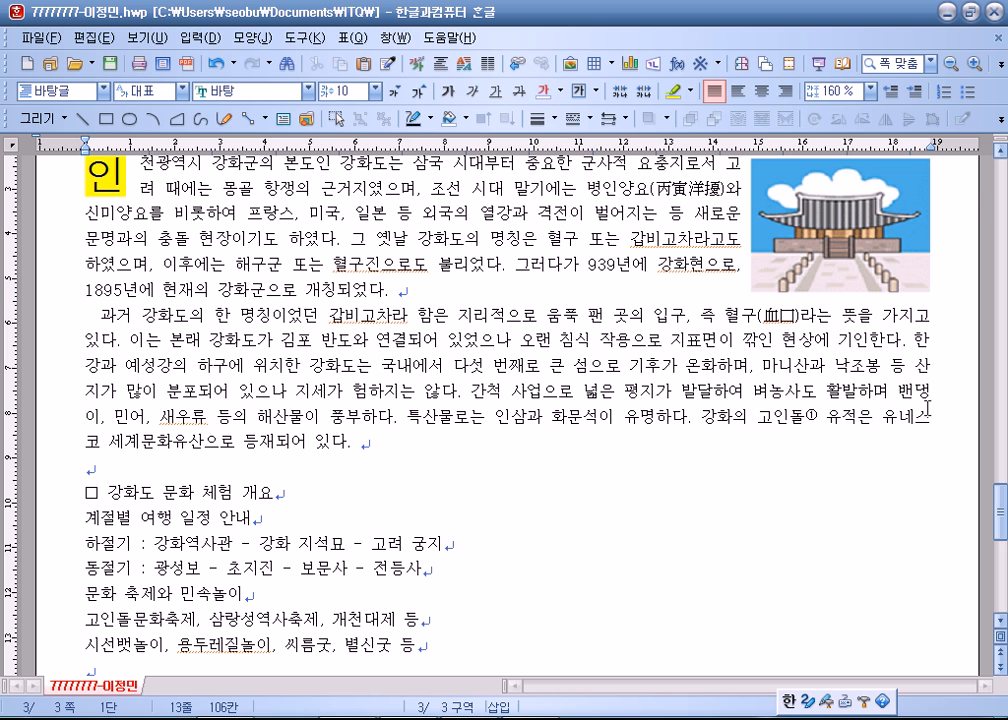
{"action": "scroll", "coordinate": [860, 333], "scroll_direction": "up", "scroll_amount": 3}
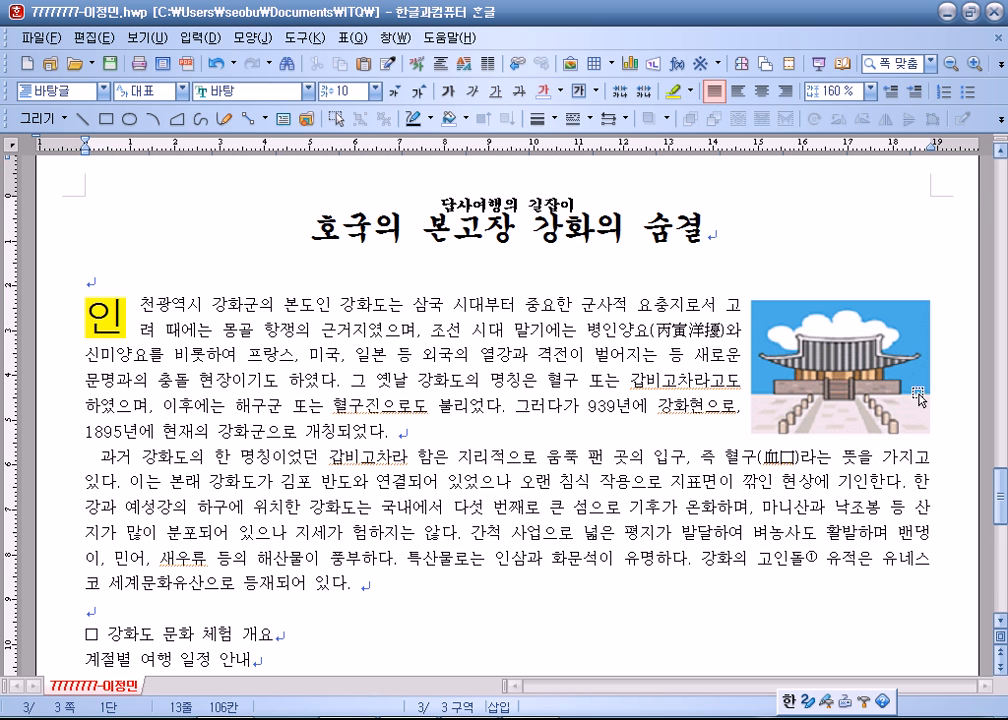
- Reposition the picture slightly higher, level with the top of the drop cap, and nudge it a little to the left
{"action": "left_click", "coordinate": [858, 333]}
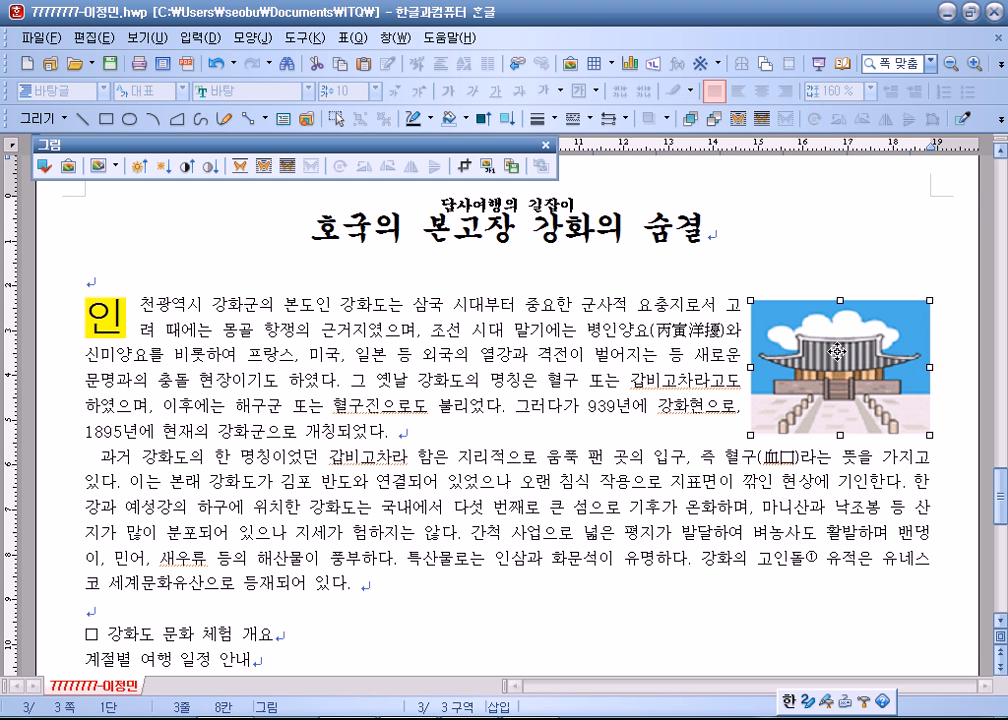
{"action": "left_click_drag", "start_coordinate": [838, 352], "coordinate": [846, 350]}
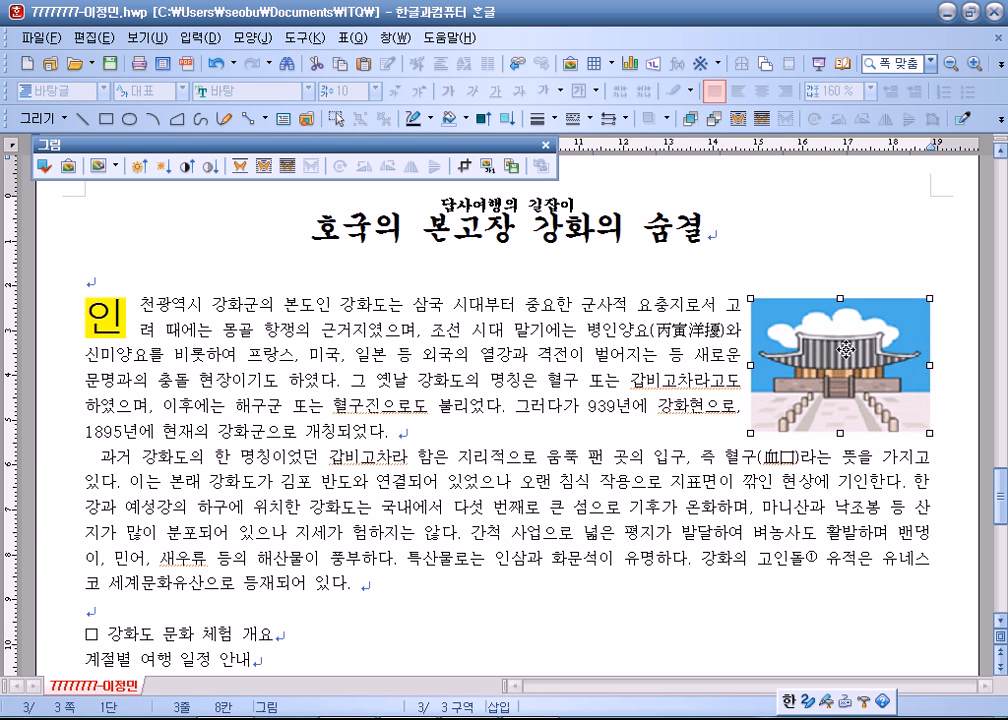
{"action": "left_click_drag", "start_coordinate": [846, 350], "coordinate": [954, 349]}
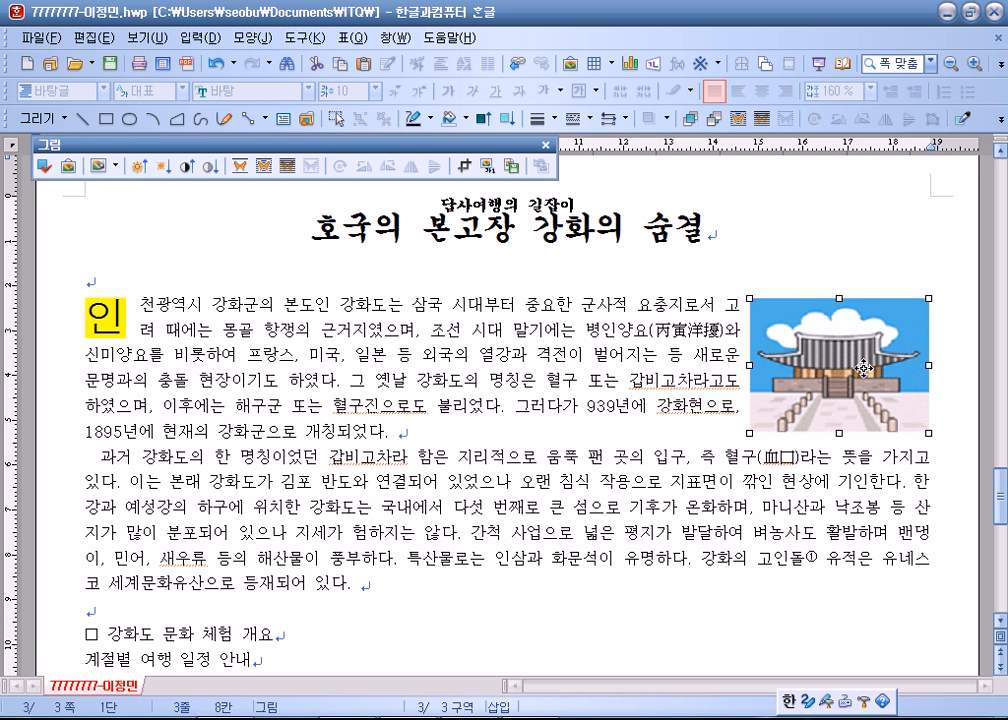
{"action": "key", "text": "Left"}
{"action": "key", "text": "Left"}
{"action": "key", "text": "Left"}
{"action": "key", "text": "Left"}
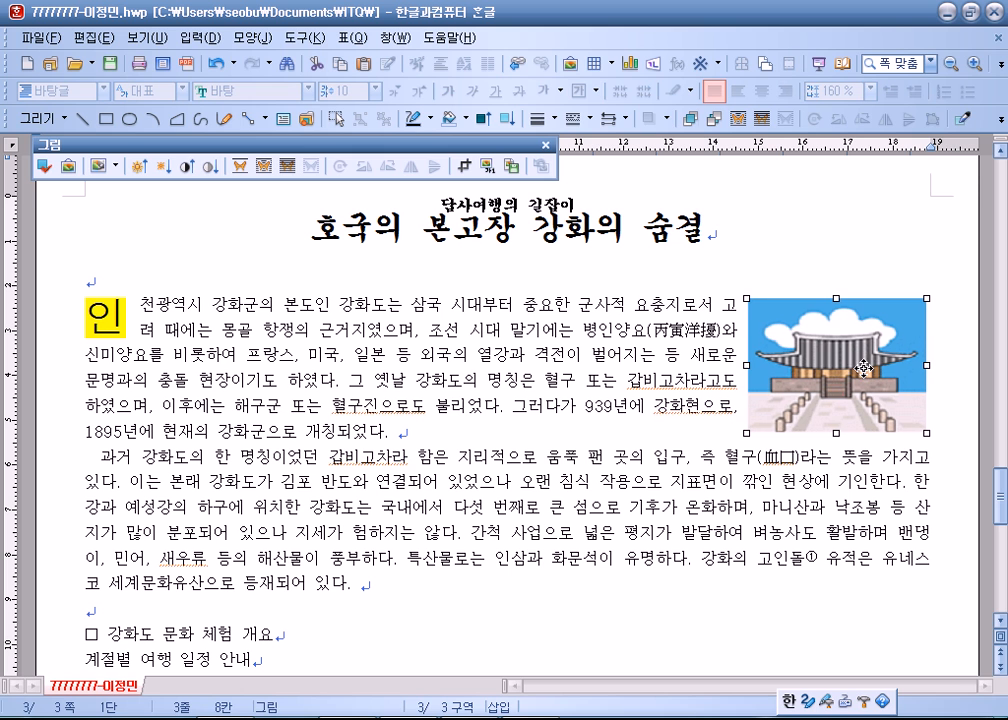
- Nudge the picture left and right in small increments to test how the first paragraph's lines rewrap beside it
{"action": "key", "text": "Left"}
{"action": "key", "text": "Left"}
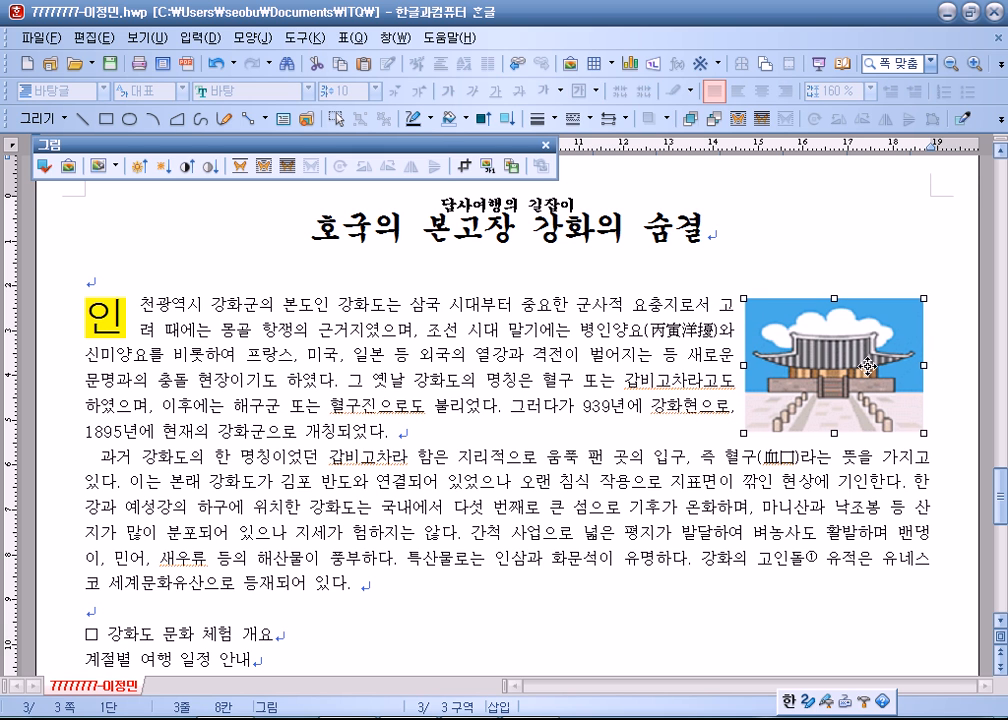
{"action": "key", "text": "Right"}
{"action": "key", "text": "Right"}
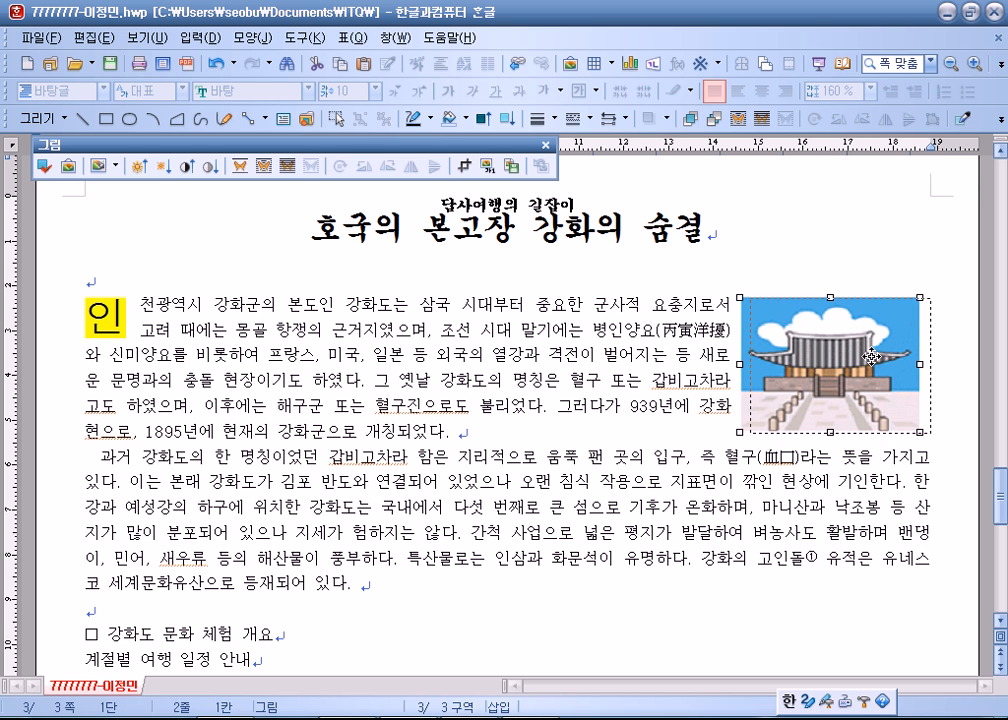
{"action": "key", "text": "Left"}
{"action": "key", "text": "Left"}
{"action": "key", "text": "Left"}
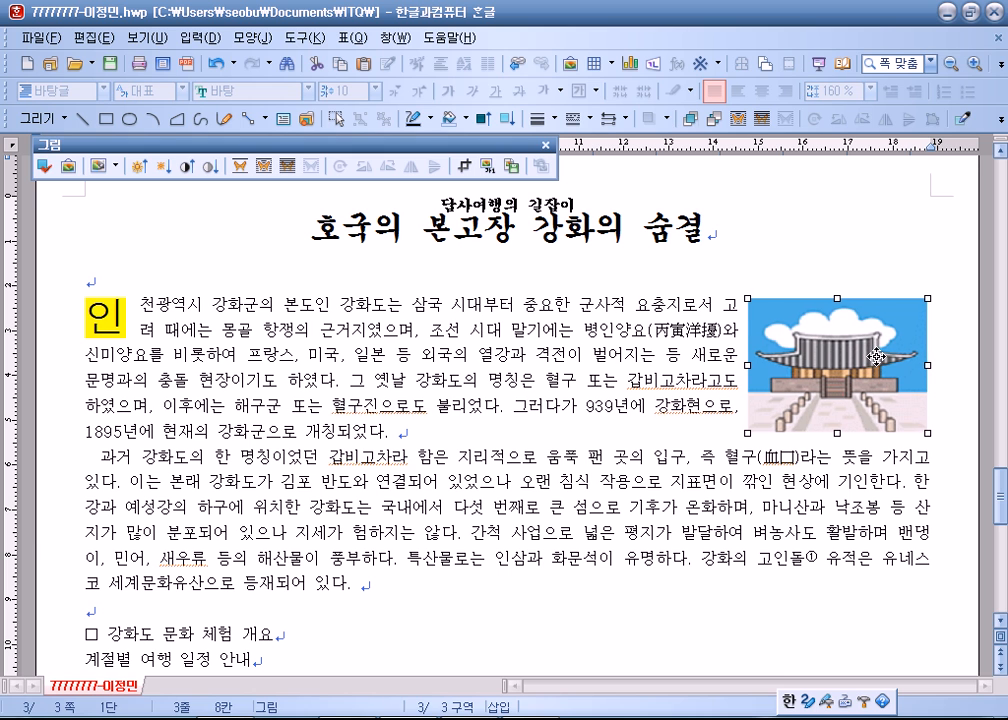
{"action": "key", "text": "Left"}
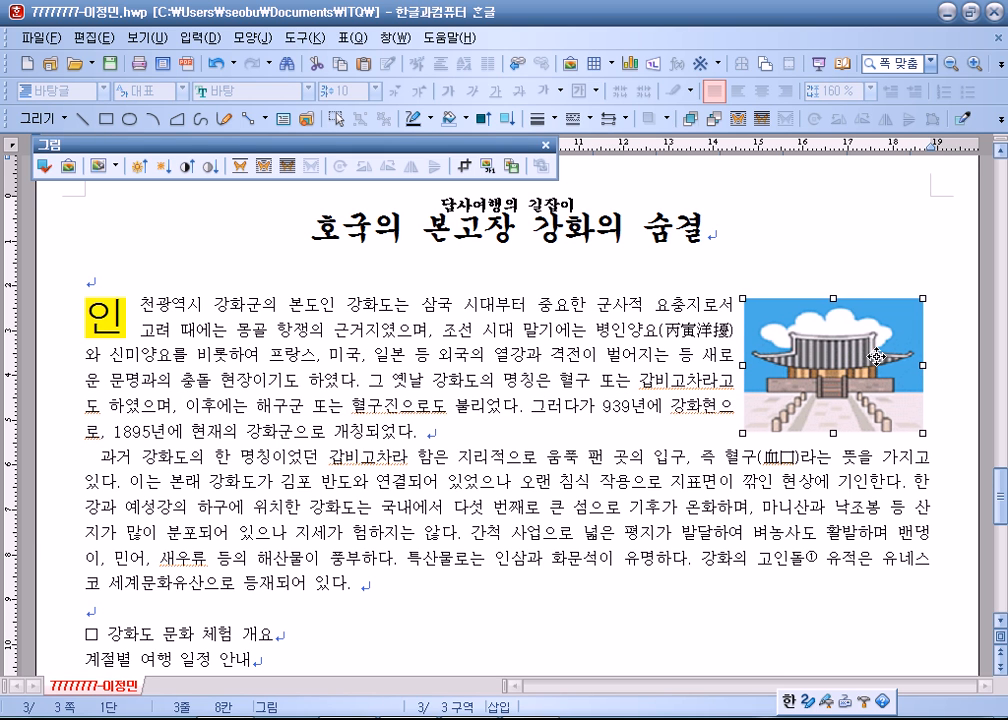
{"action": "key", "text": "Right"}
{"action": "key", "text": "Left"}
{"action": "key", "text": "Right"}
{"action": "key", "text": "Left"}
{"action": "key", "text": "Right"}
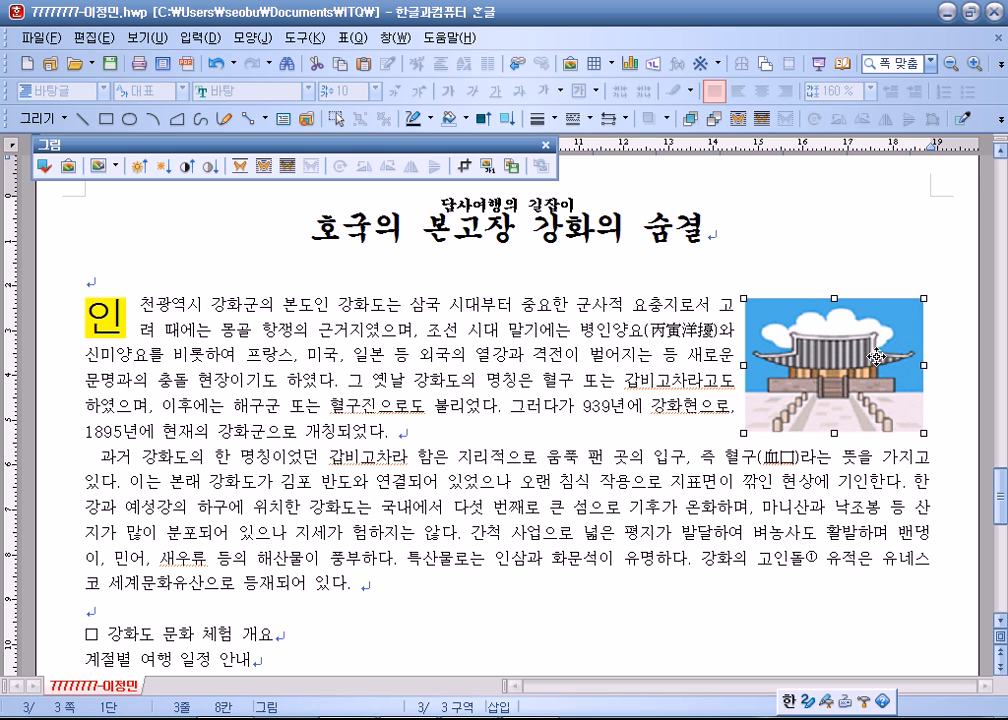
- Move the picture out to the right margin and nudge it gradually leftward to compare the first paragraph's line endings
{"action": "left_click_drag", "start_coordinate": [873, 347], "coordinate": [897, 384]}
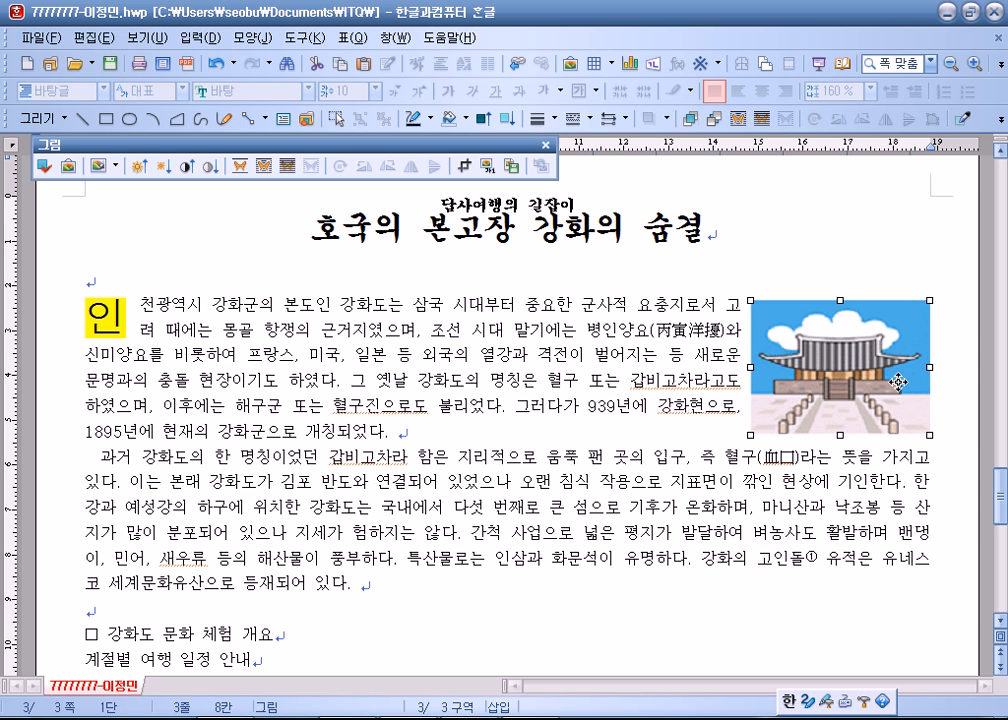
{"action": "key", "text": "Left"}
{"action": "key", "text": "Left"}
{"action": "key", "text": "Left"}
{"action": "key", "text": "Left"}
{"action": "key", "text": "Left"}
{"action": "key", "text": "Left"}
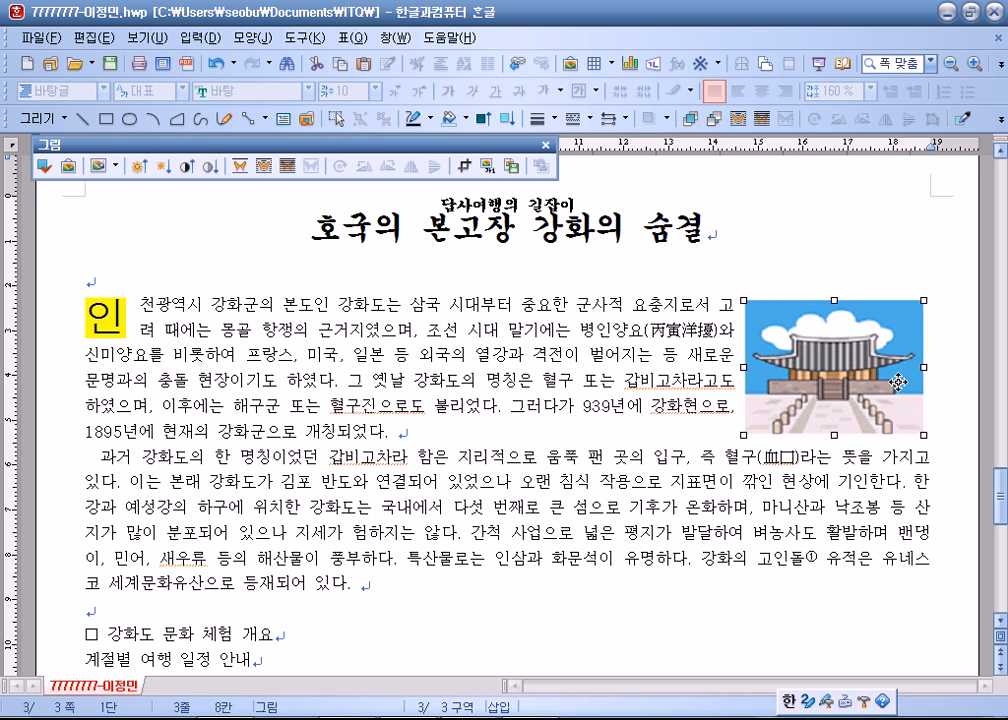
{"action": "key", "text": "Left"}
{"action": "key", "text": "Left"}
{"action": "key", "text": "Right"}
{"action": "key", "text": "Right"}
{"action": "key", "text": "Left"}
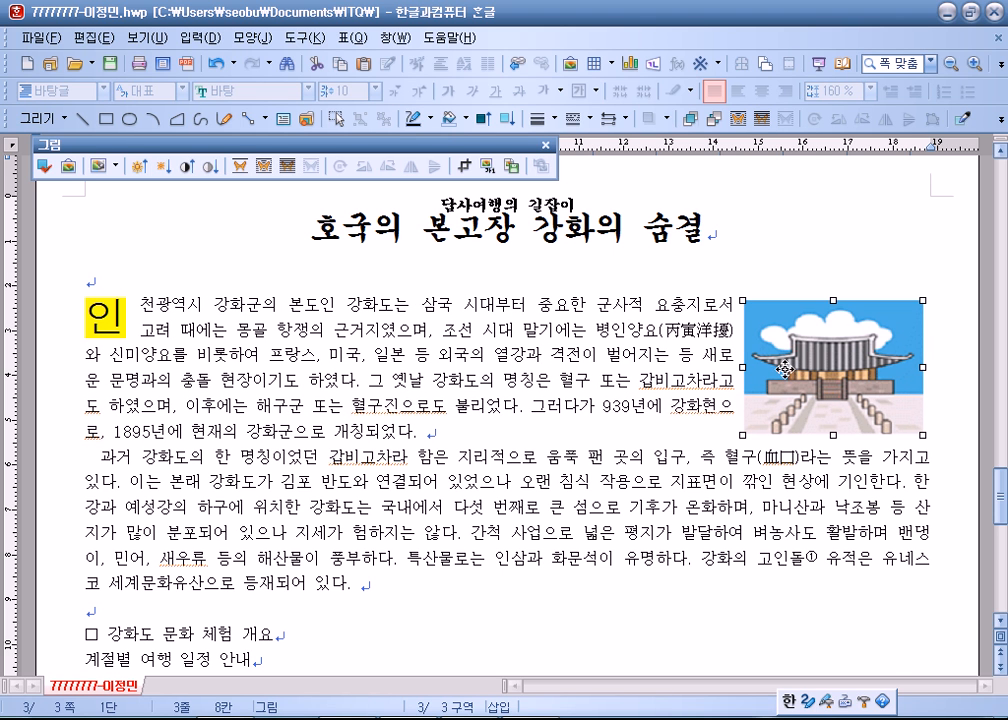
- Place the picture flush with the right margin, level with the top of the drop cap, and deselect it
{"action": "left_click_drag", "start_coordinate": [823, 371], "coordinate": [836, 367]}
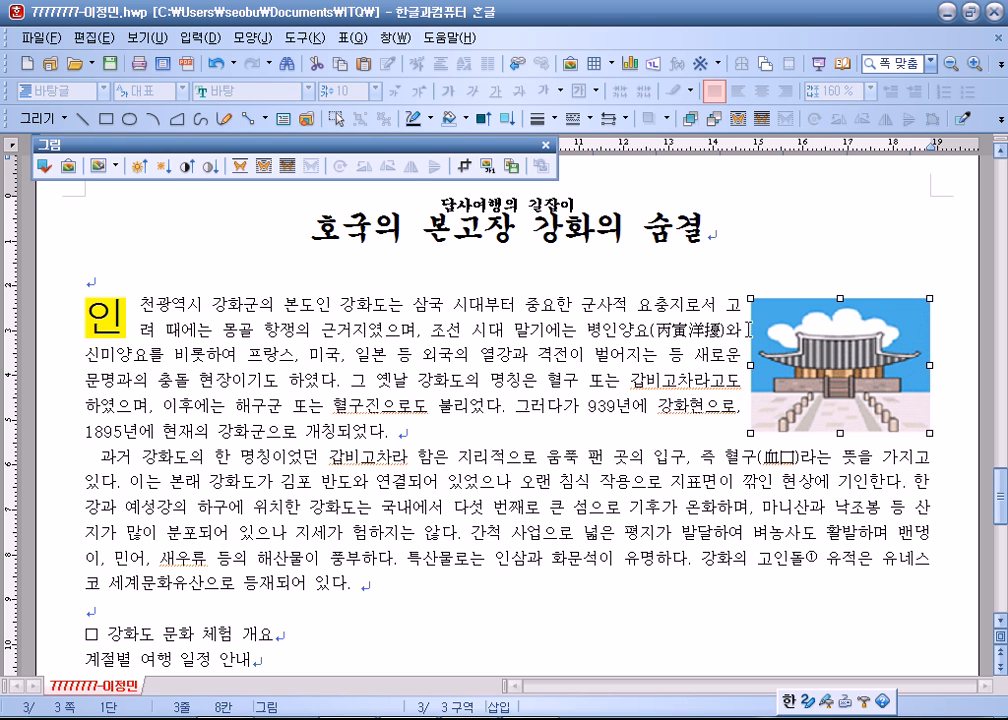
{"action": "left_click", "coordinate": [668, 477]}
- Format the heading "□ 강화도 문화 체험 개요" in the 돋움 font at 18 pt
{"action": "scroll", "coordinate": [628, 574], "scroll_direction": "down", "scroll_amount": 3}
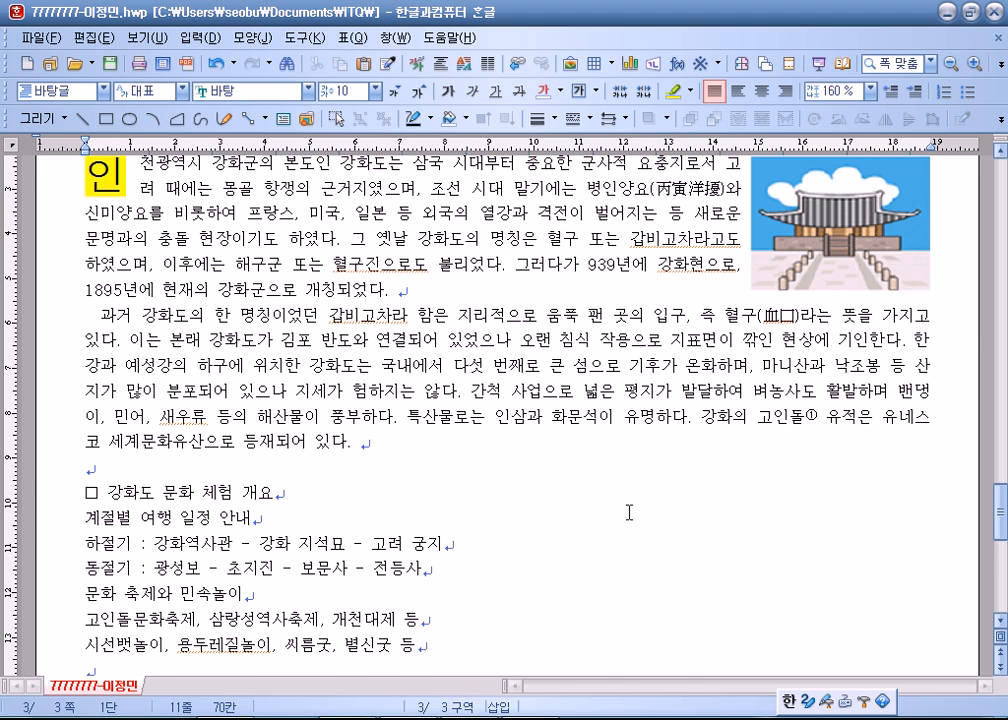
{"action": "scroll", "coordinate": [560, 507], "scroll_direction": "up", "scroll_amount": 1}
{"action": "scroll", "coordinate": [256, 452], "scroll_direction": "down", "scroll_amount": 4}
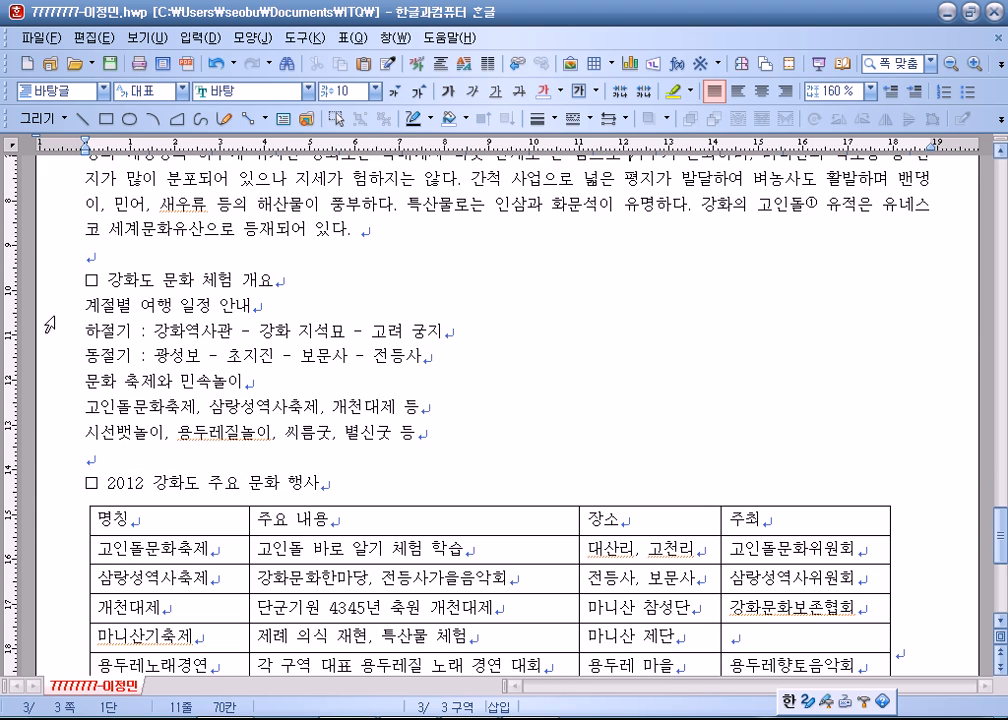
{"action": "left_click_drag", "start_coordinate": [85, 281], "coordinate": [349, 280]}
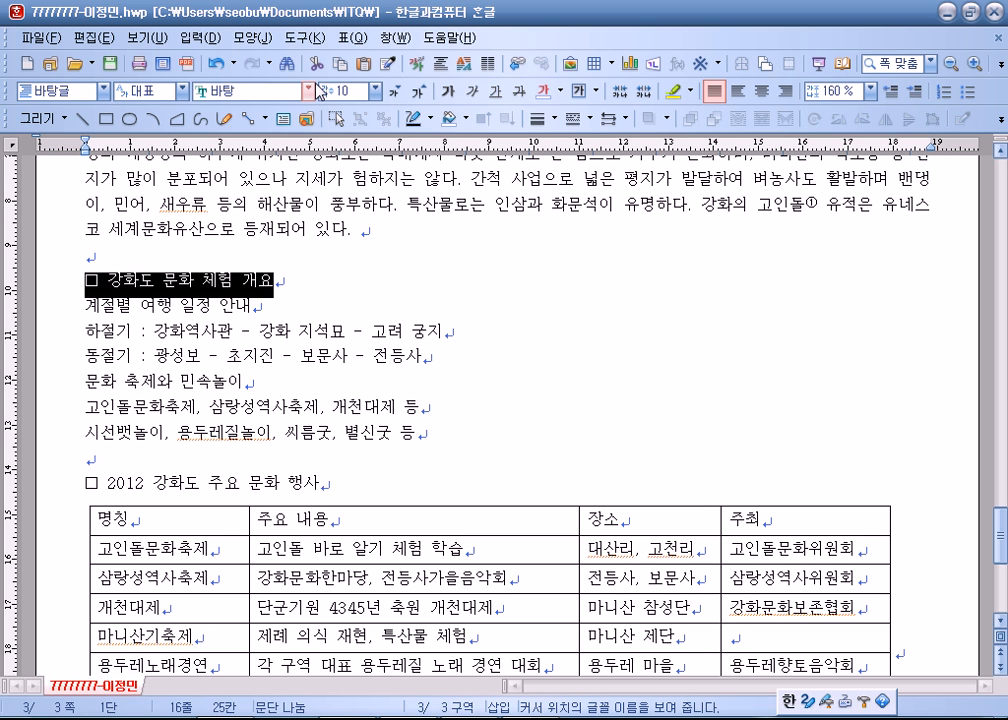
{"action": "left_click", "coordinate": [250, 91]}
{"action": "left_click", "coordinate": [263, 165]}
{"action": "left_click", "coordinate": [340, 91]}
{"action": "type", "text": "18"}
{"action": "key", "text": "Return"}
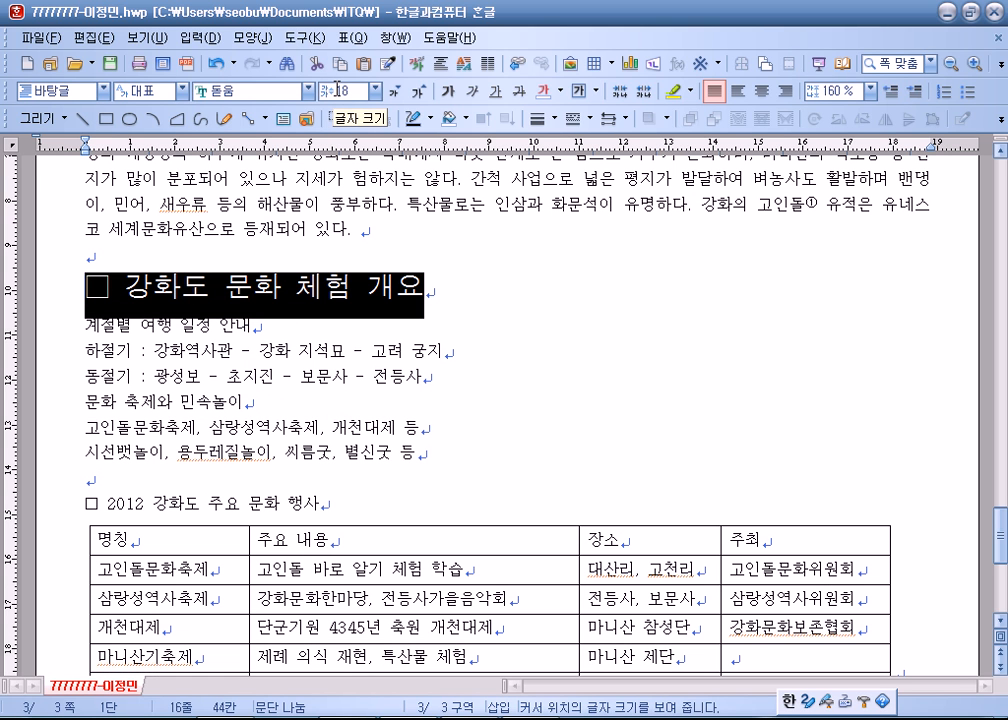
- Give the heading text "강화도 문화 체험 개요", without its □ symbol, white characters on red shading
{"action": "left_click_drag", "start_coordinate": [123, 288], "coordinate": [425, 295]}
{"action": "left_click", "coordinate": [252, 38]}
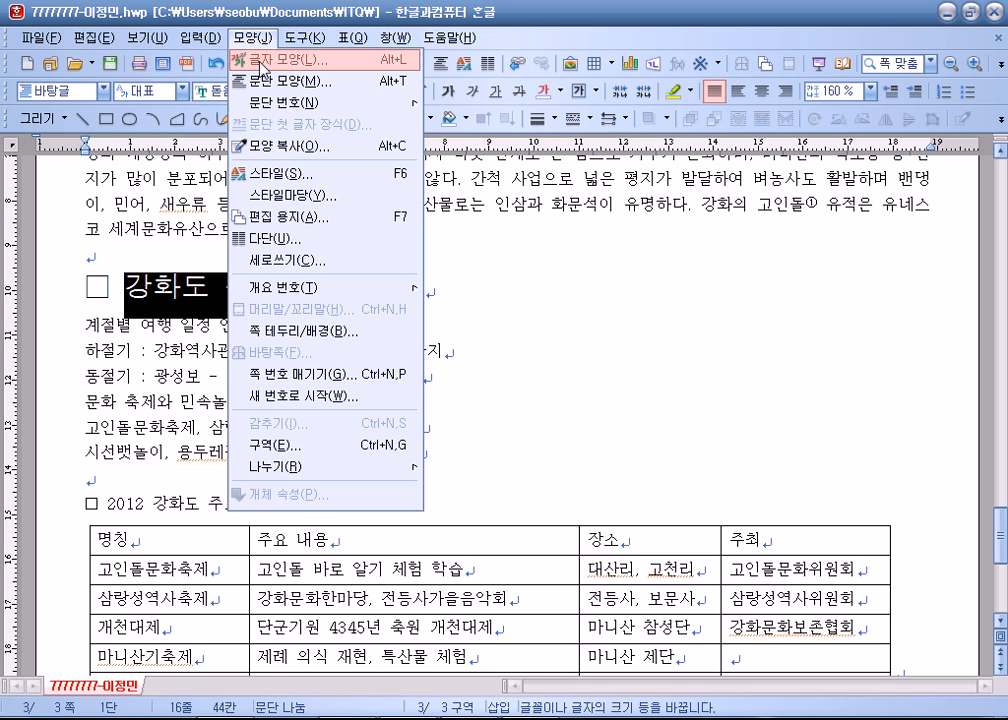
{"action": "left_click", "coordinate": [237, 60]}
{"action": "left_click_drag", "start_coordinate": [533, 133], "coordinate": [376, 18]}
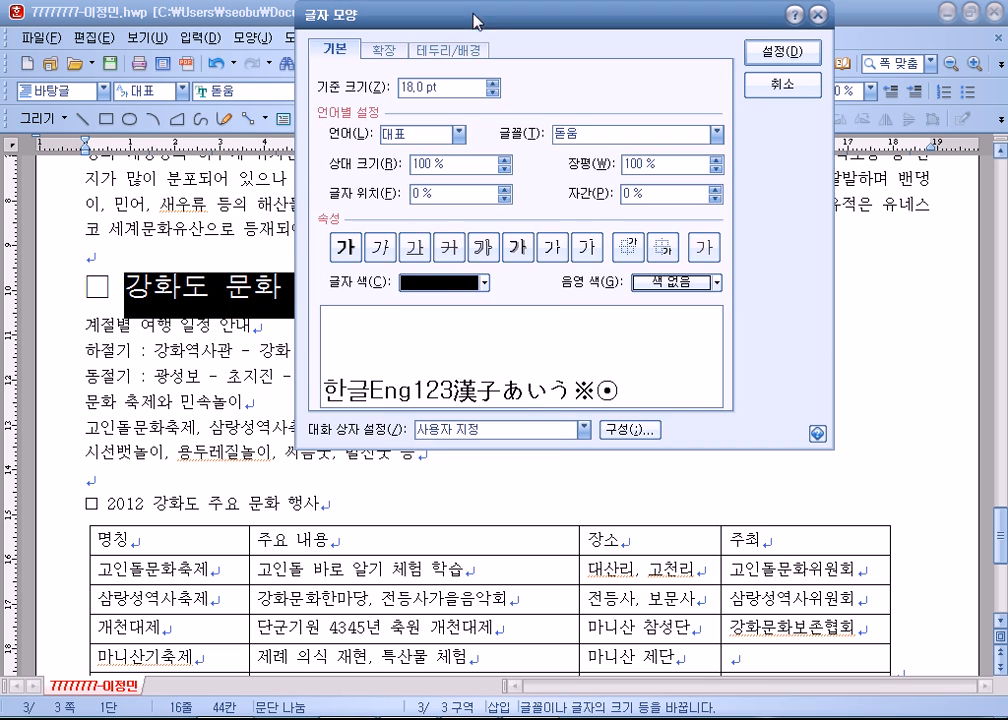
{"action": "left_click", "coordinate": [484, 283]}
{"action": "left_click", "coordinate": [414, 300]}
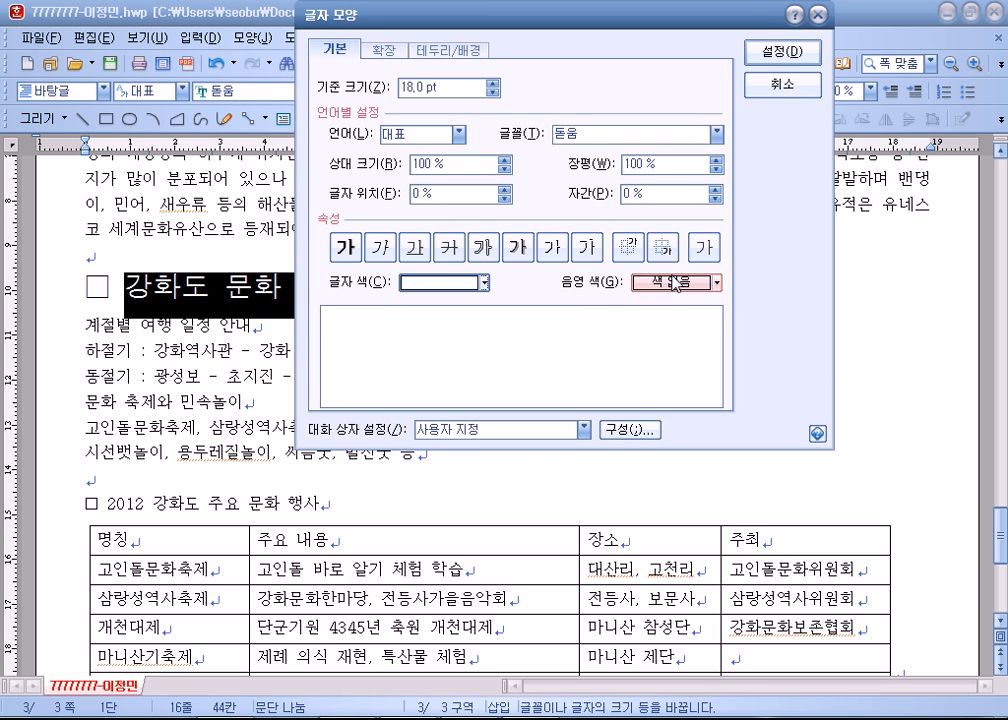
{"action": "left_click", "coordinate": [678, 284]}
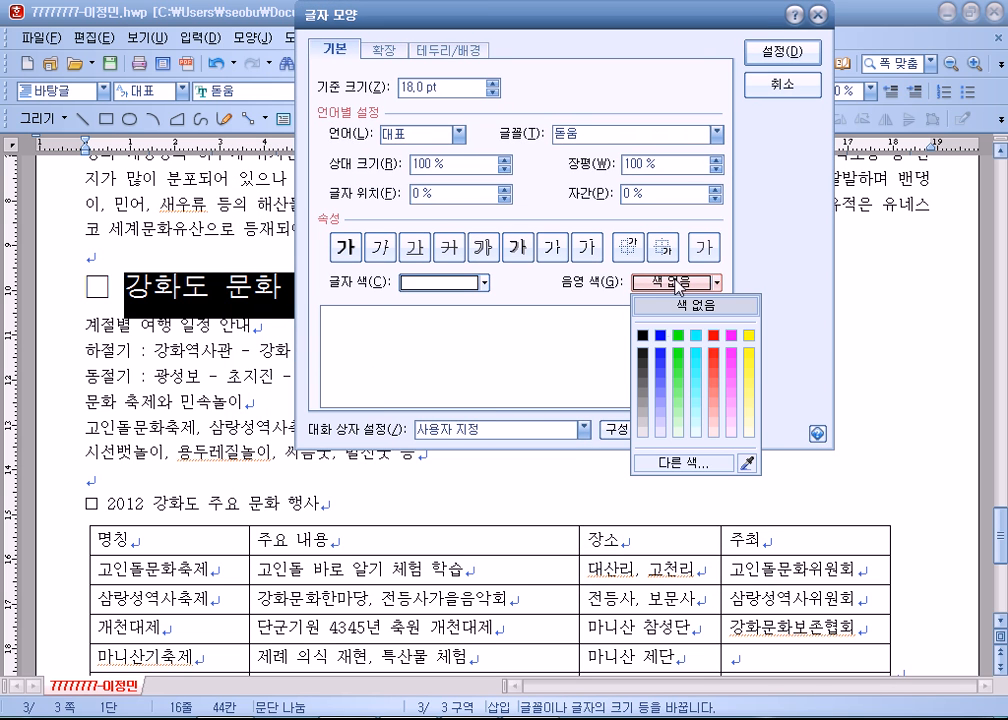
{"action": "left_click", "coordinate": [655, 378]}
{"action": "left_click", "coordinate": [760, 58]}
{"action": "left_click", "coordinate": [252, 409]}
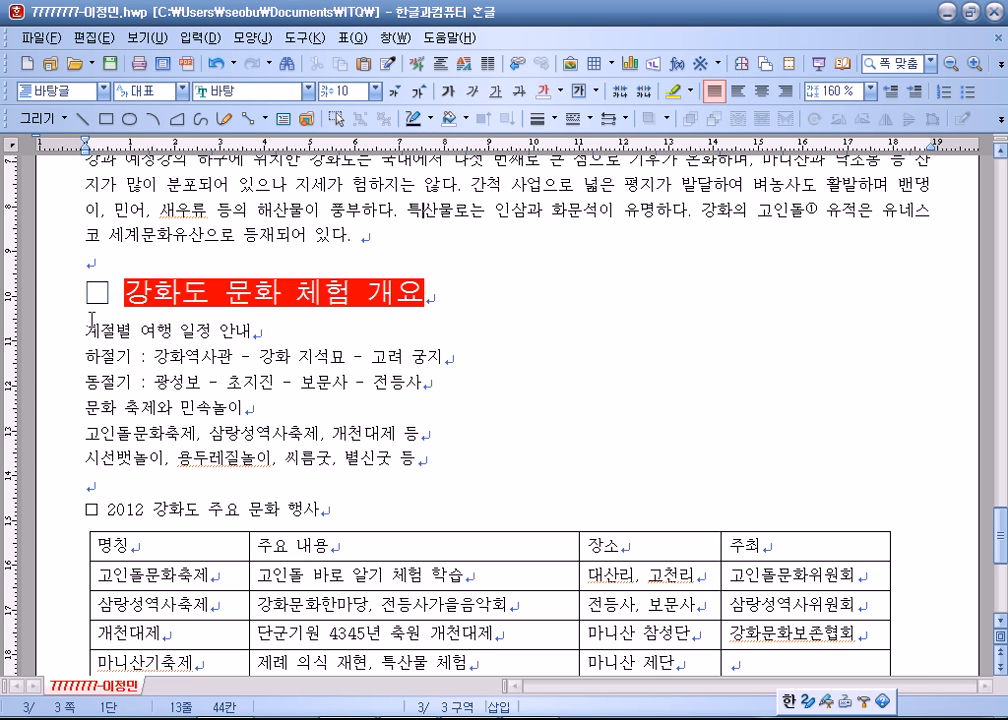
{"action": "left_click_drag", "start_coordinate": [86, 293], "coordinate": [108, 293]}
{"action": "left_click", "coordinate": [173, 384]}
- Format the heading "□ 2012 강화도 주요 문화 행사" above the table in the 돋움 font at 18 pt
{"action": "scroll", "coordinate": [213, 391], "scroll_direction": "down", "scroll_amount": 2}
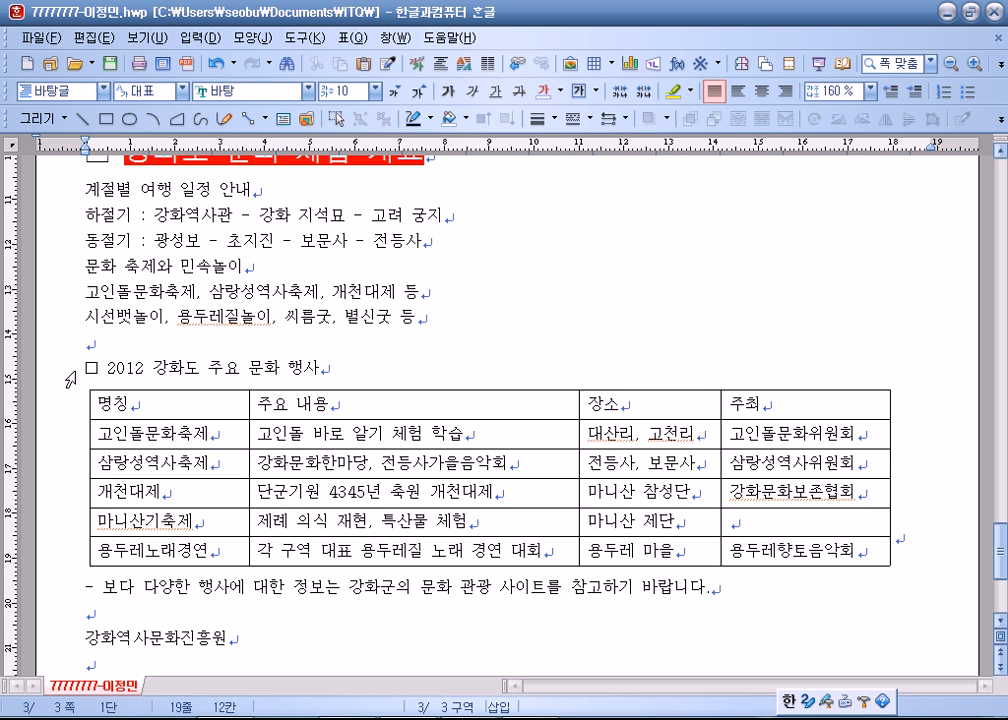
{"action": "left_click_drag", "start_coordinate": [85, 367], "coordinate": [370, 367]}
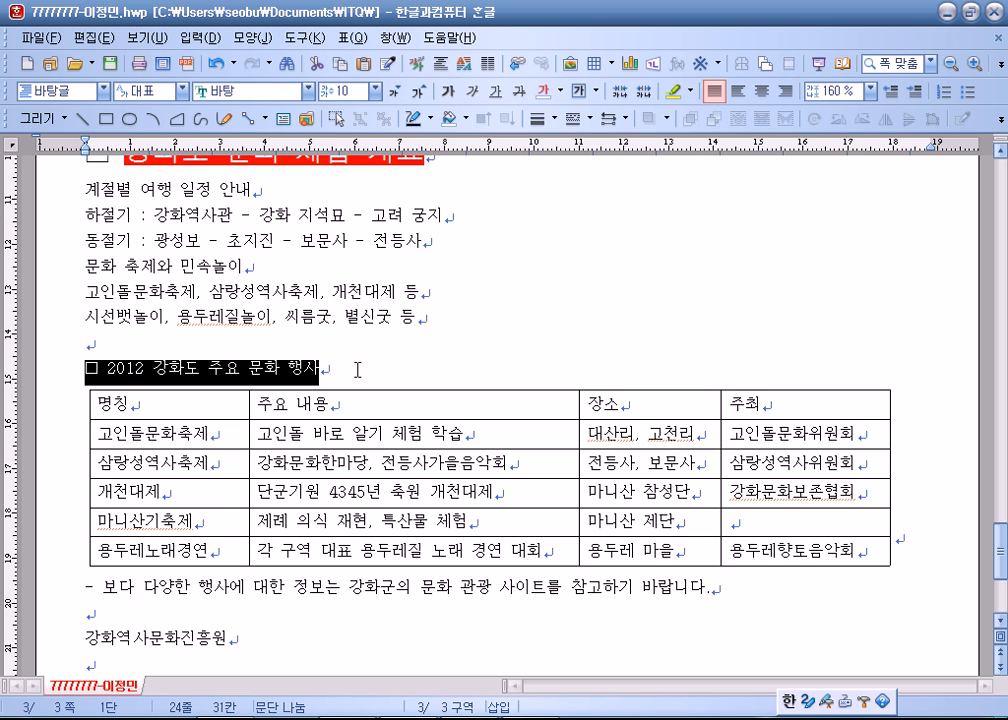
{"action": "left_click", "coordinate": [250, 91]}
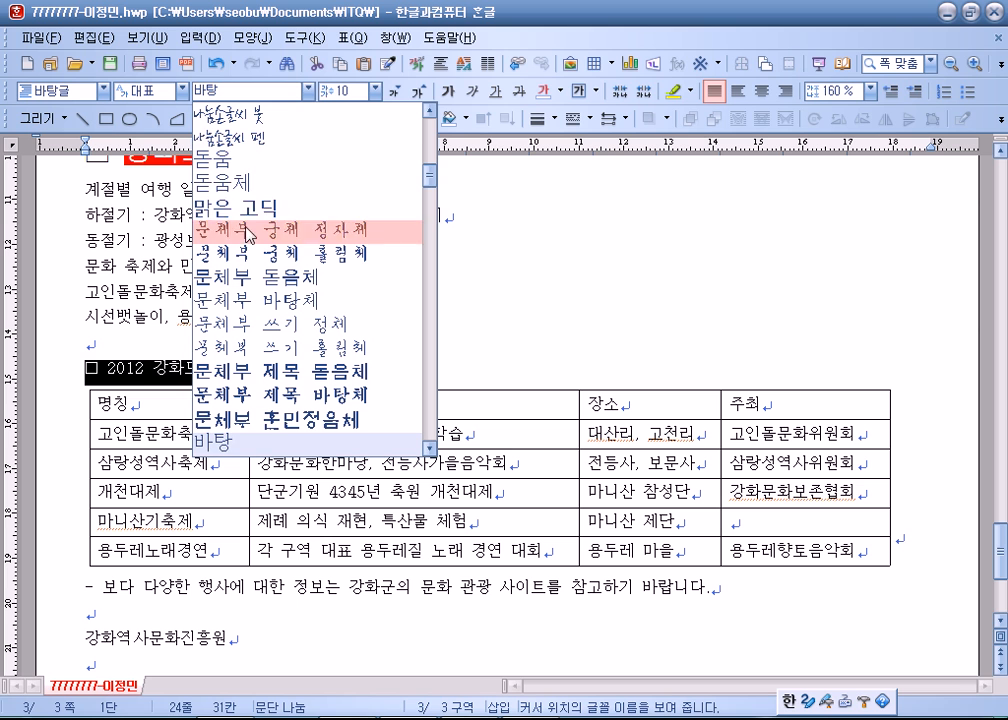
{"action": "left_click", "coordinate": [244, 162]}
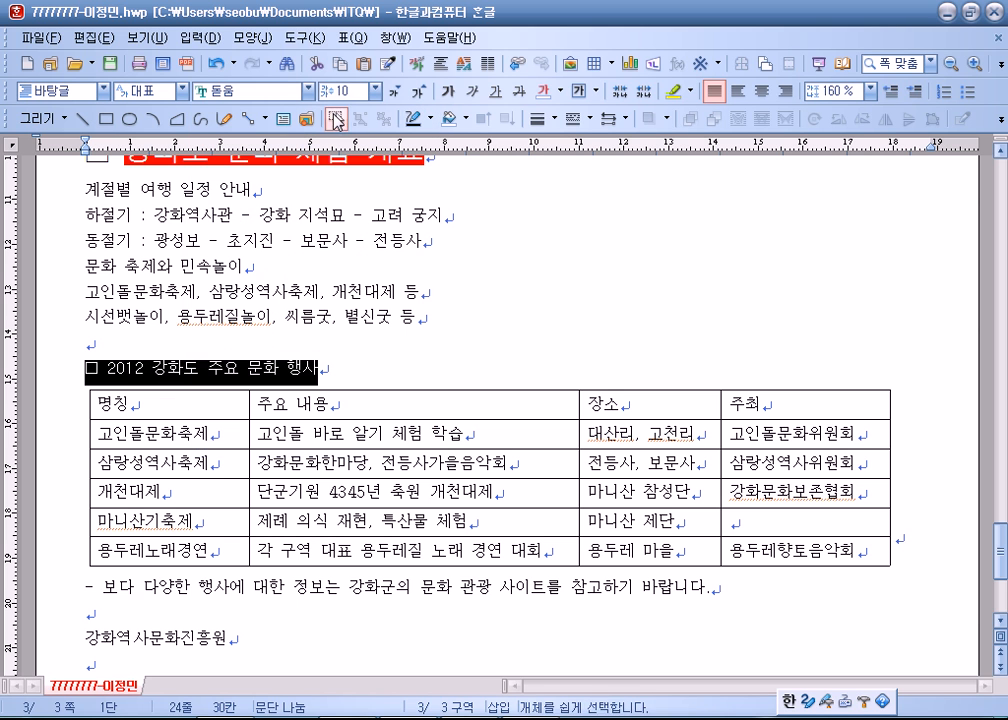
{"action": "left_click", "coordinate": [330, 91]}
{"action": "type", "text": "20"}
{"action": "key", "text": "Return"}
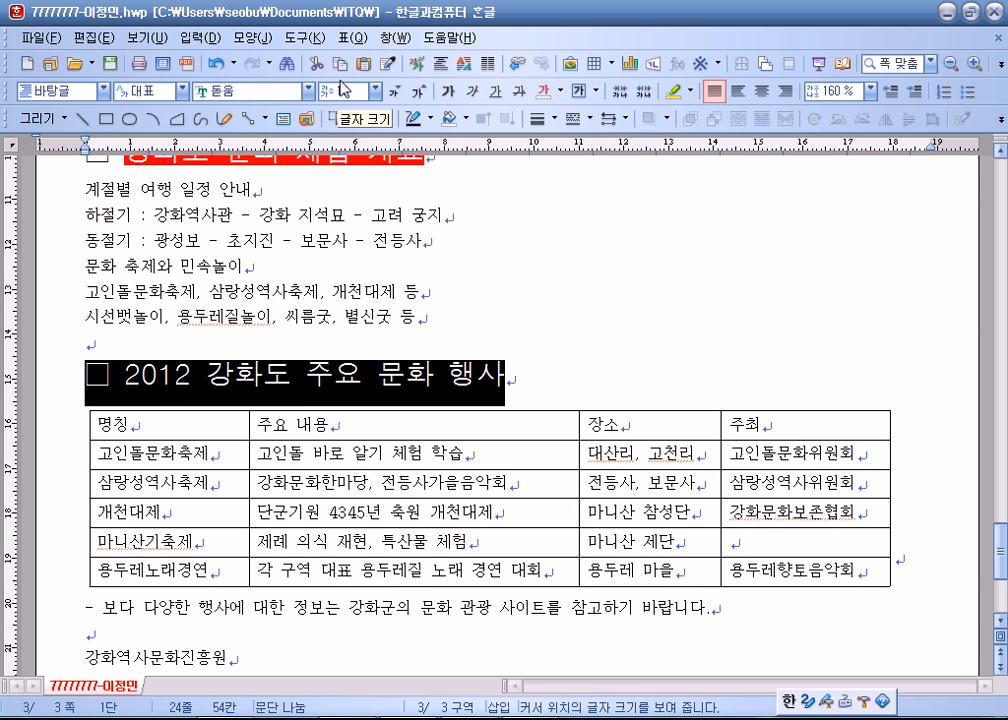
{"action": "left_click", "coordinate": [283, 118]}
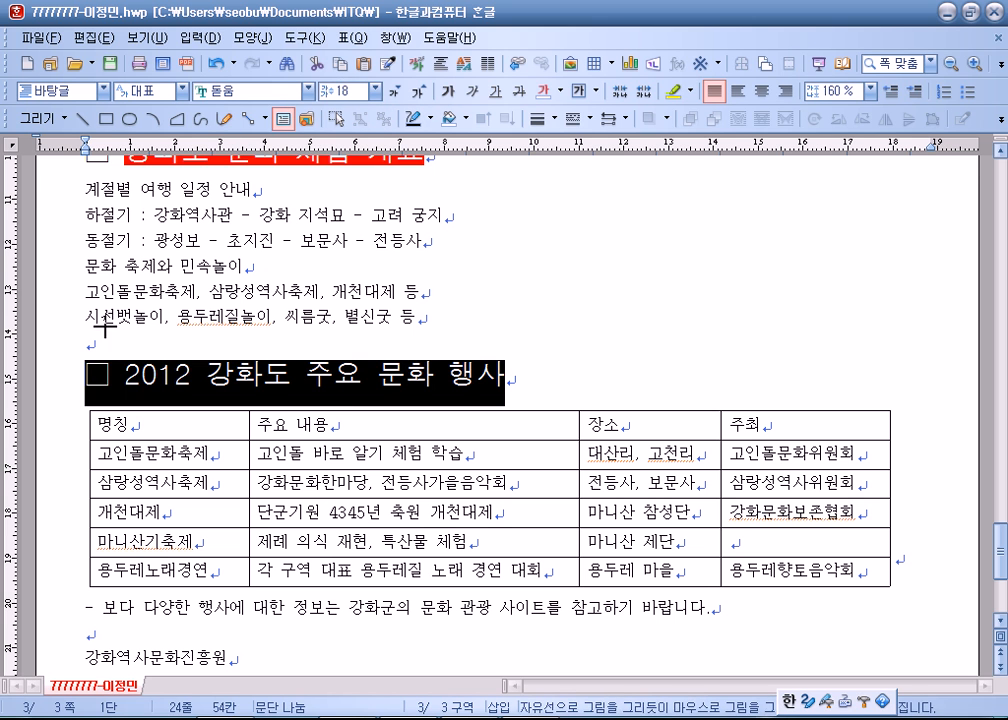
{"action": "left_click", "coordinate": [121, 370]}
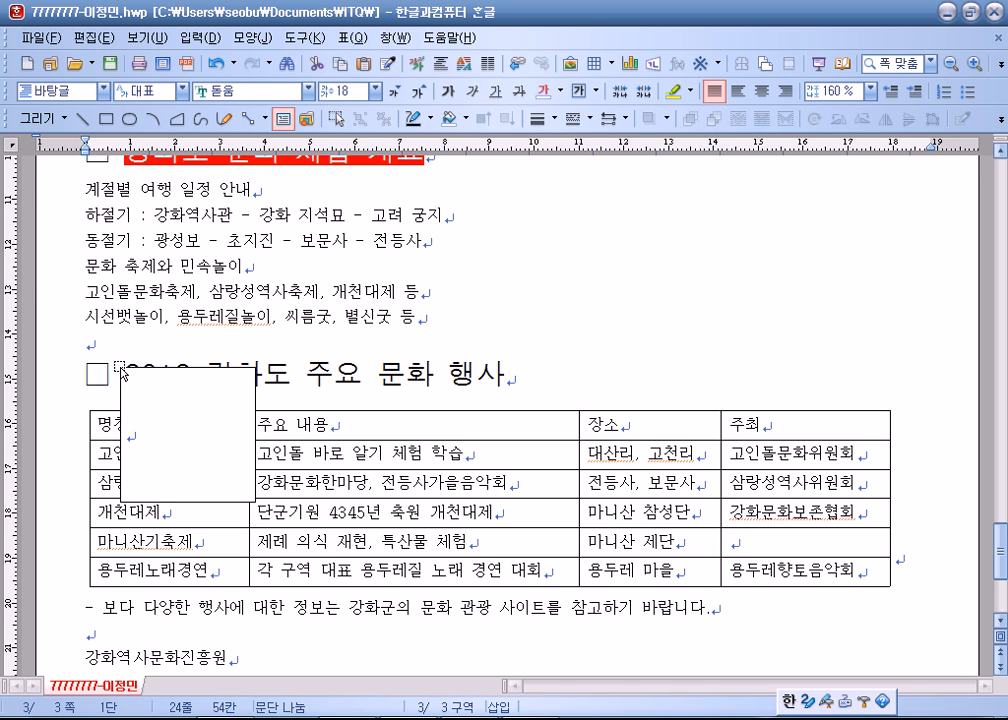
{"action": "left_click", "coordinate": [187, 368]}
{"action": "key", "text": "Delete"}
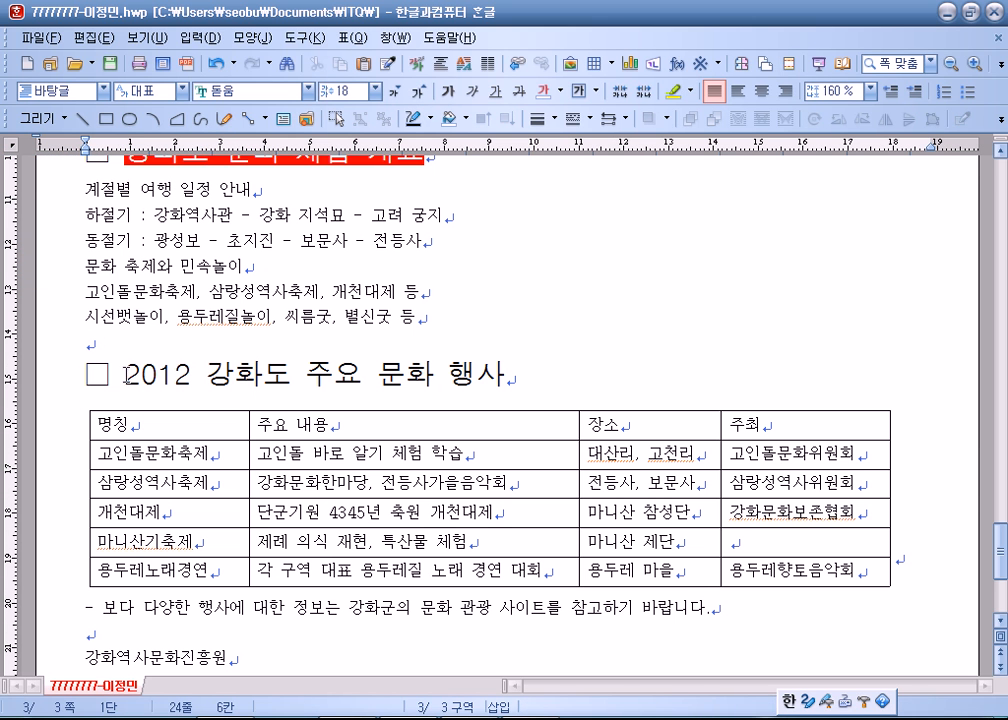
- Italicize the heading text "2012 강화도 주요 문화 행사", leaving out its □ symbol
{"action": "left_click_drag", "start_coordinate": [124, 375], "coordinate": [538, 389]}
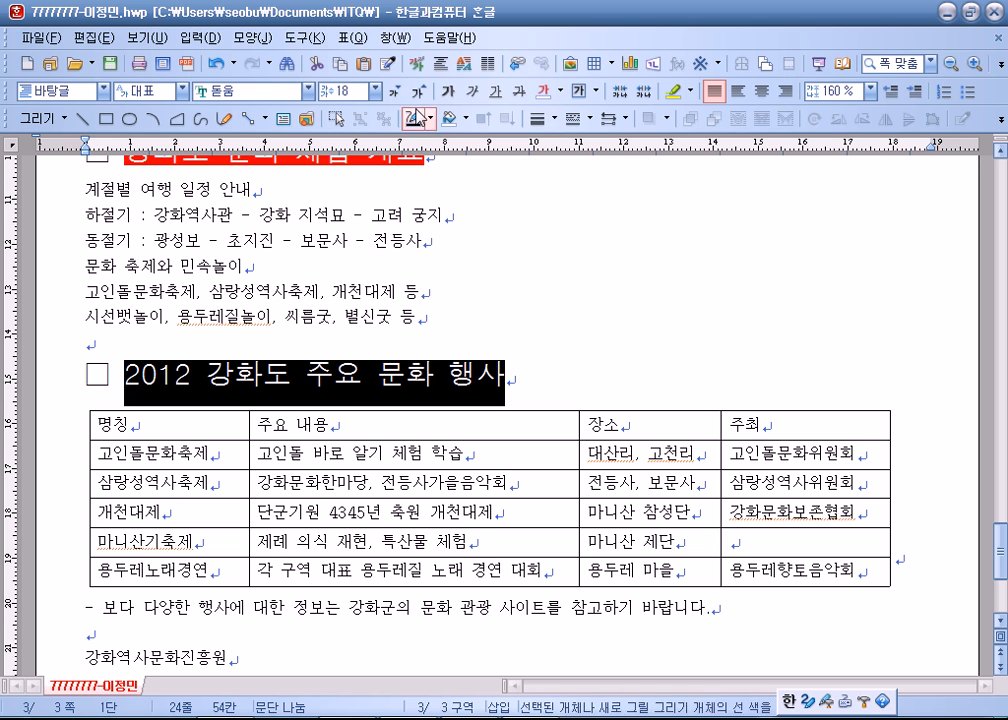
{"action": "left_click", "coordinate": [475, 100]}
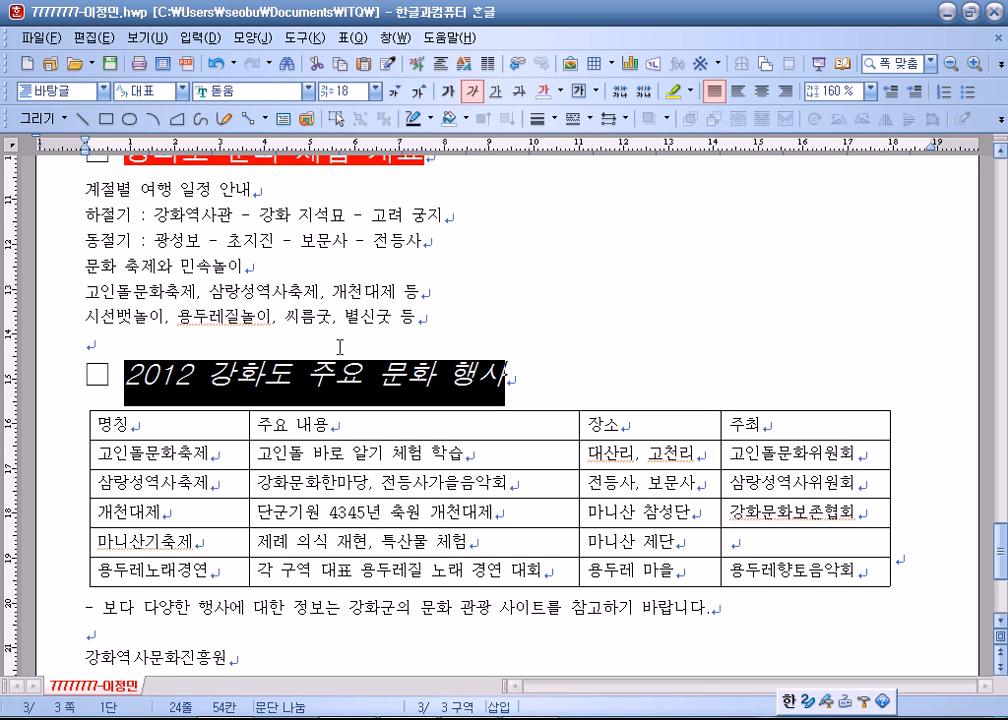
{"action": "key", "text": "Up"}
- Add hollow-circle emphasis marks above "문화 행사" in the heading over the table
{"action": "left_click_drag", "start_coordinate": [376, 372], "coordinate": [506, 378]}
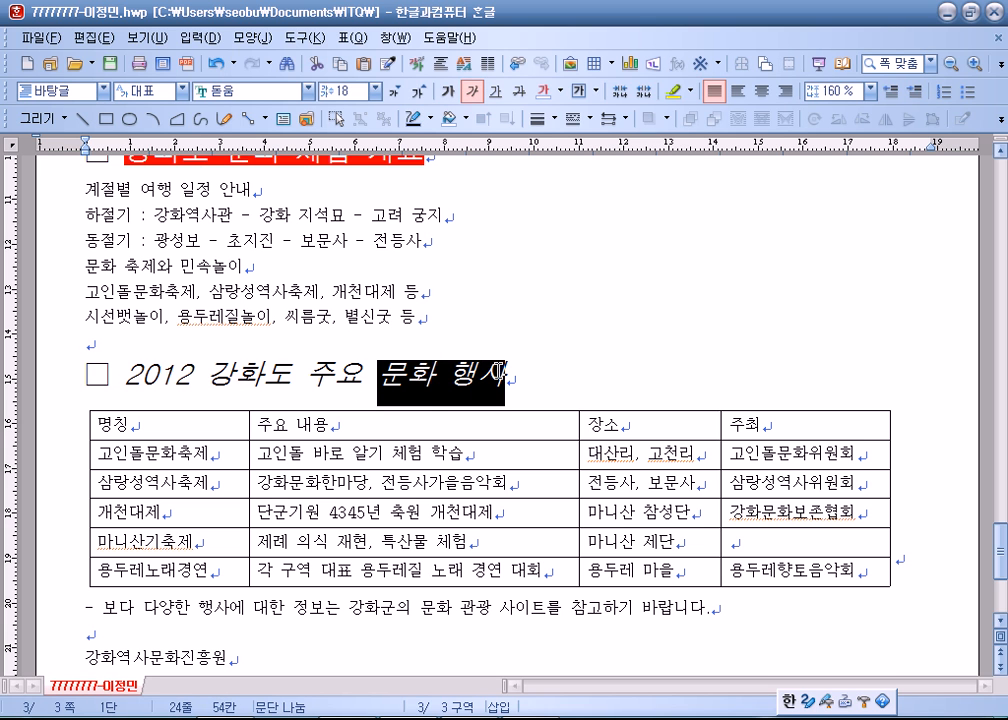
{"action": "left_click", "coordinate": [250, 38]}
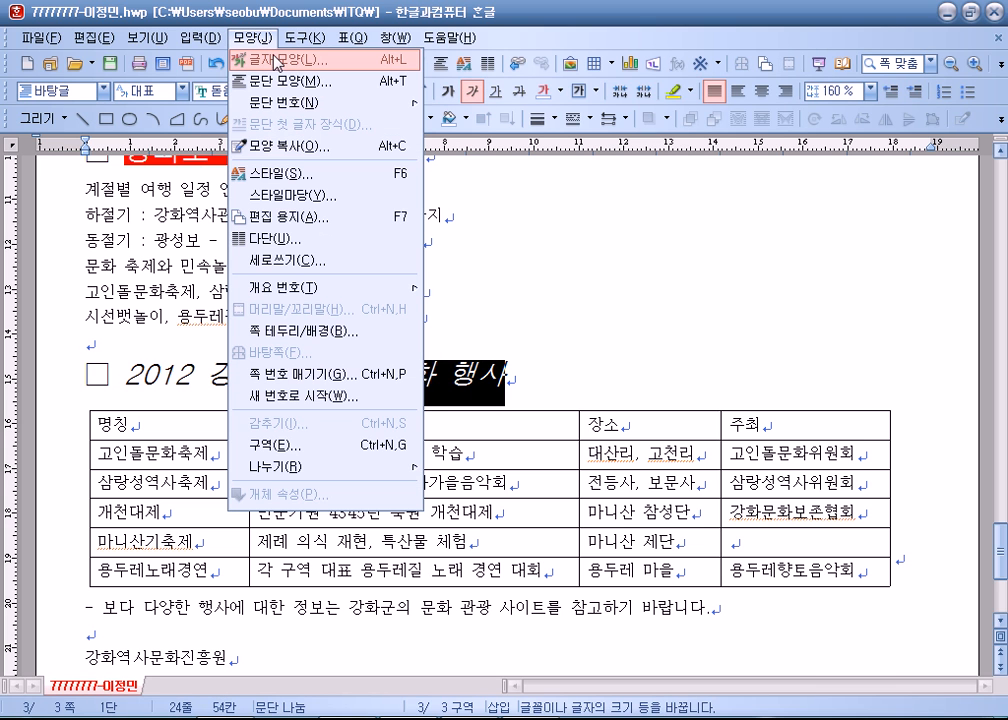
{"action": "left_click", "coordinate": [276, 57]}
{"action": "left_click_drag", "start_coordinate": [304, 158], "coordinate": [465, 45]}
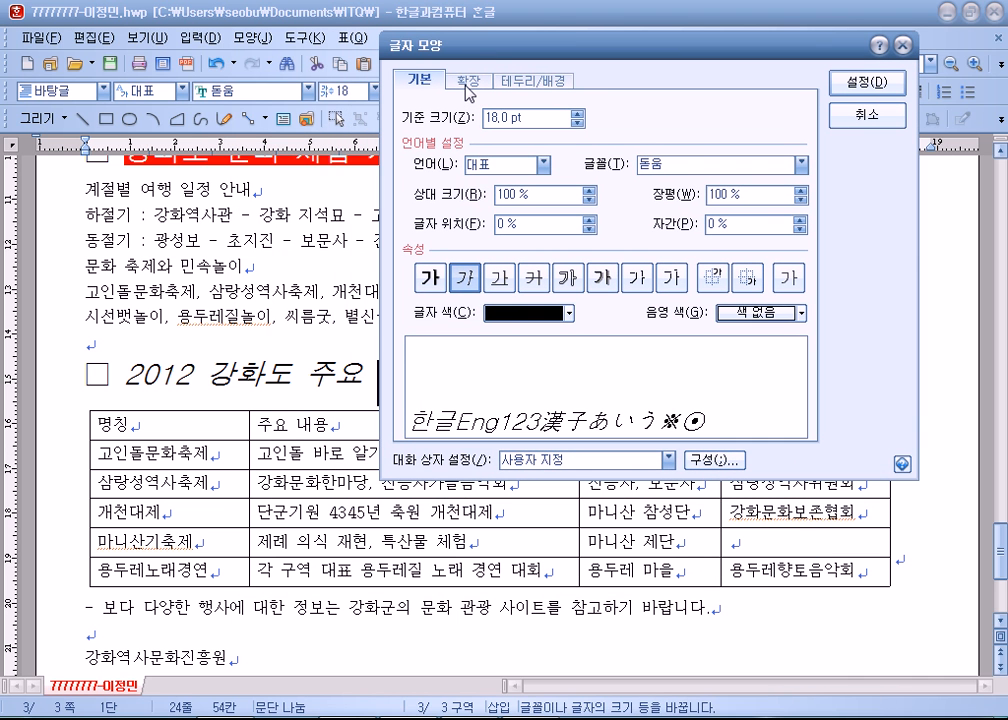
{"action": "left_click", "coordinate": [467, 81]}
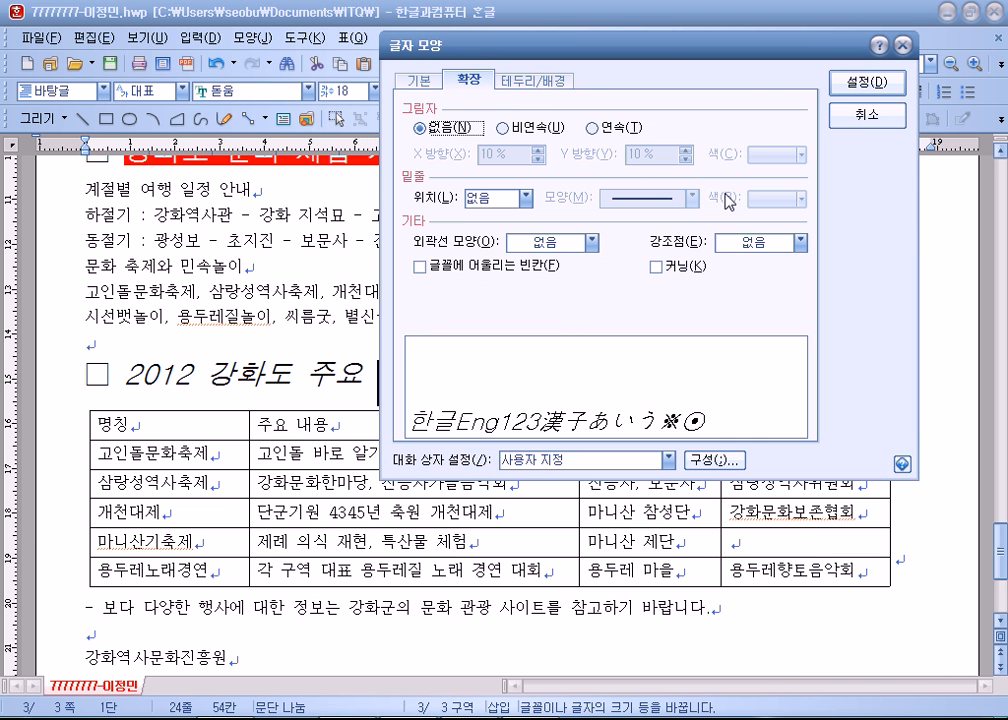
{"action": "left_click", "coordinate": [749, 245]}
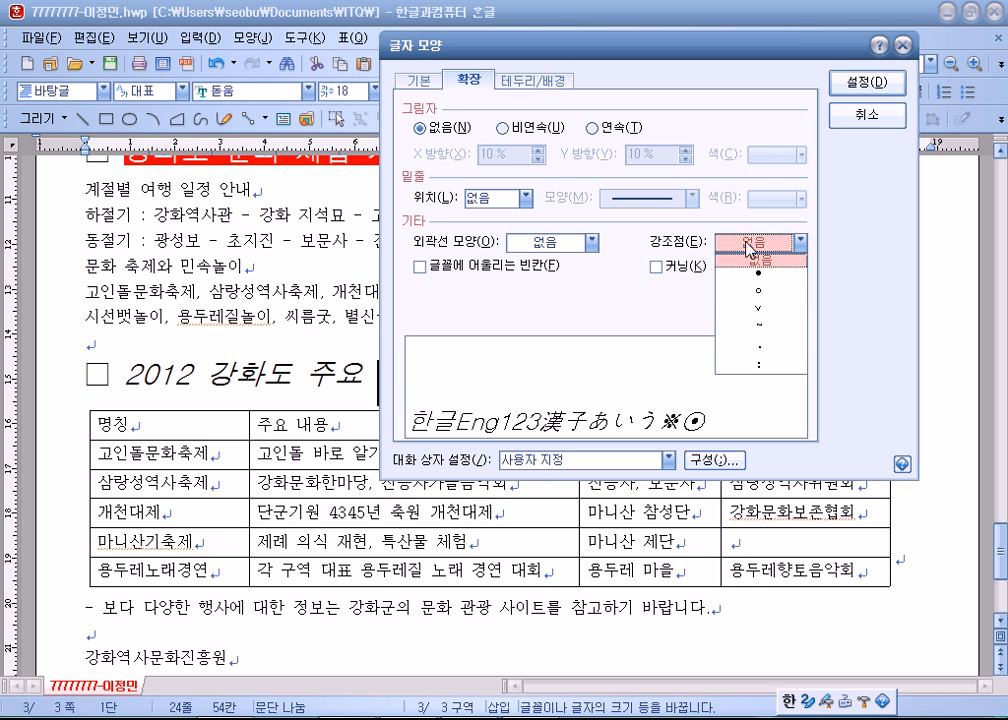
{"action": "left_click", "coordinate": [724, 290]}
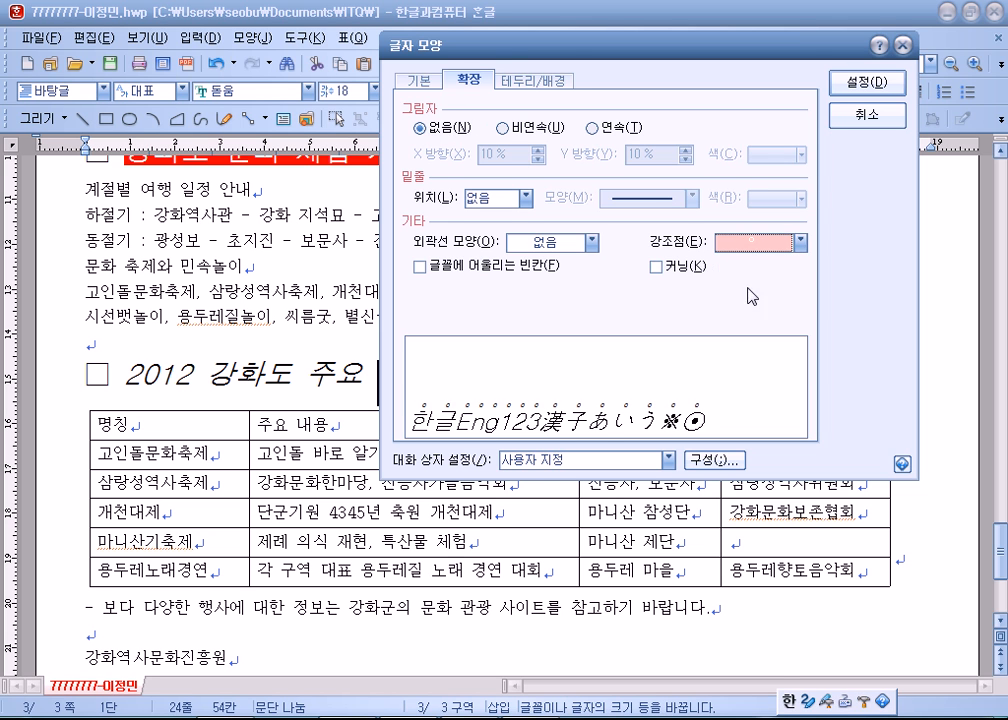
{"action": "left_click", "coordinate": [848, 84]}
{"action": "left_click", "coordinate": [541, 97]}
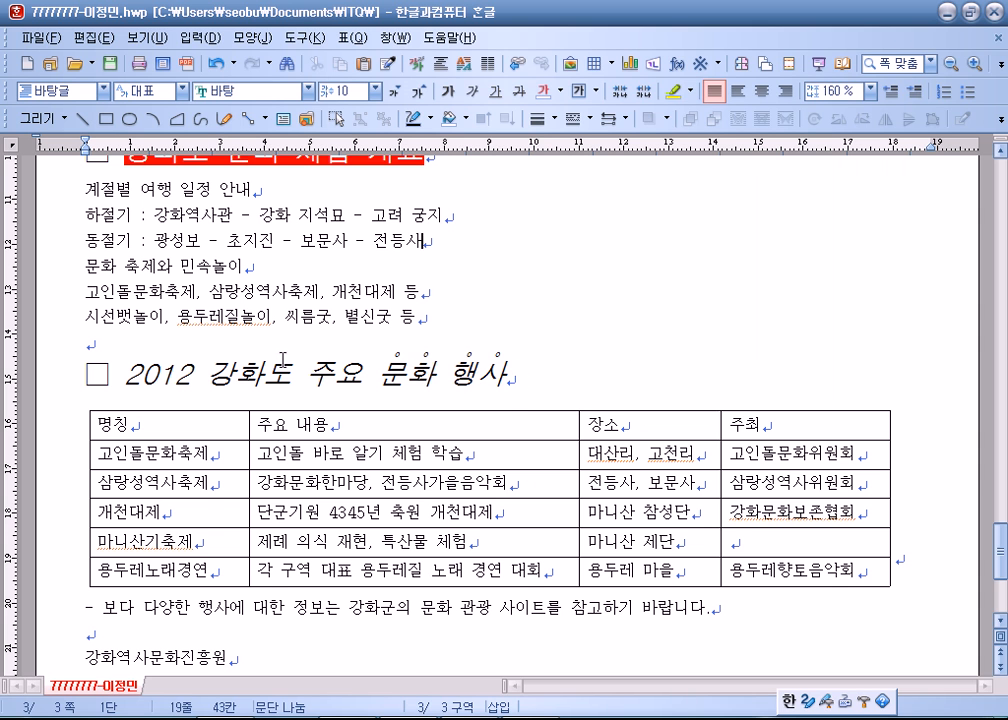
{"action": "scroll", "coordinate": [187, 286], "scroll_direction": "up", "scroll_amount": 2}
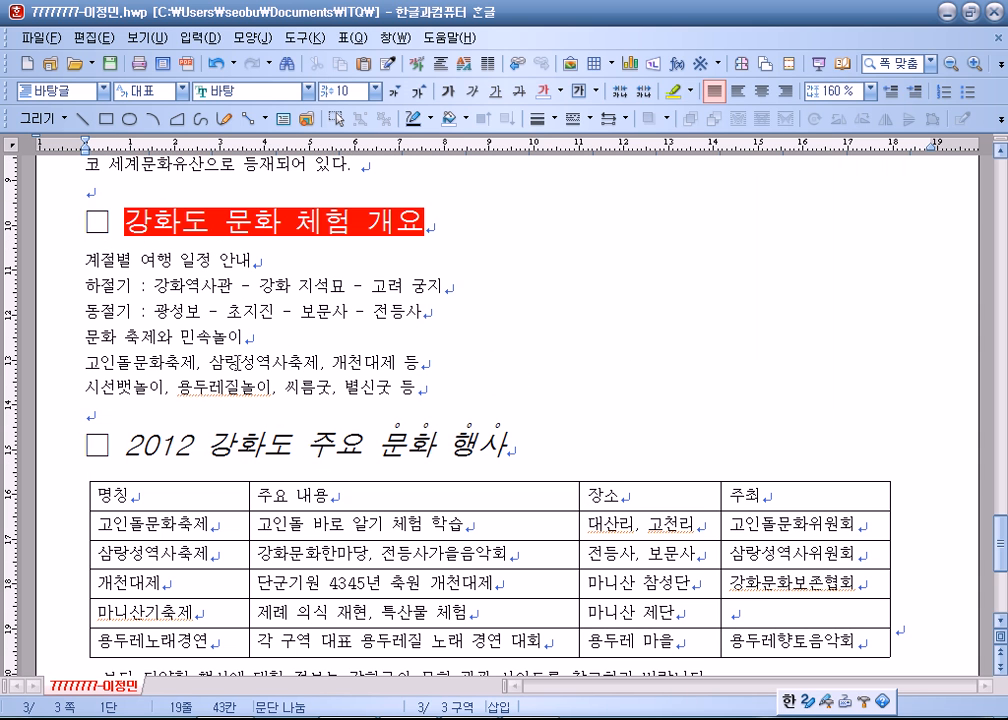
{"action": "left_click_drag", "start_coordinate": [86, 220], "coordinate": [486, 223]}
{"action": "left_click", "coordinate": [86, 218]}
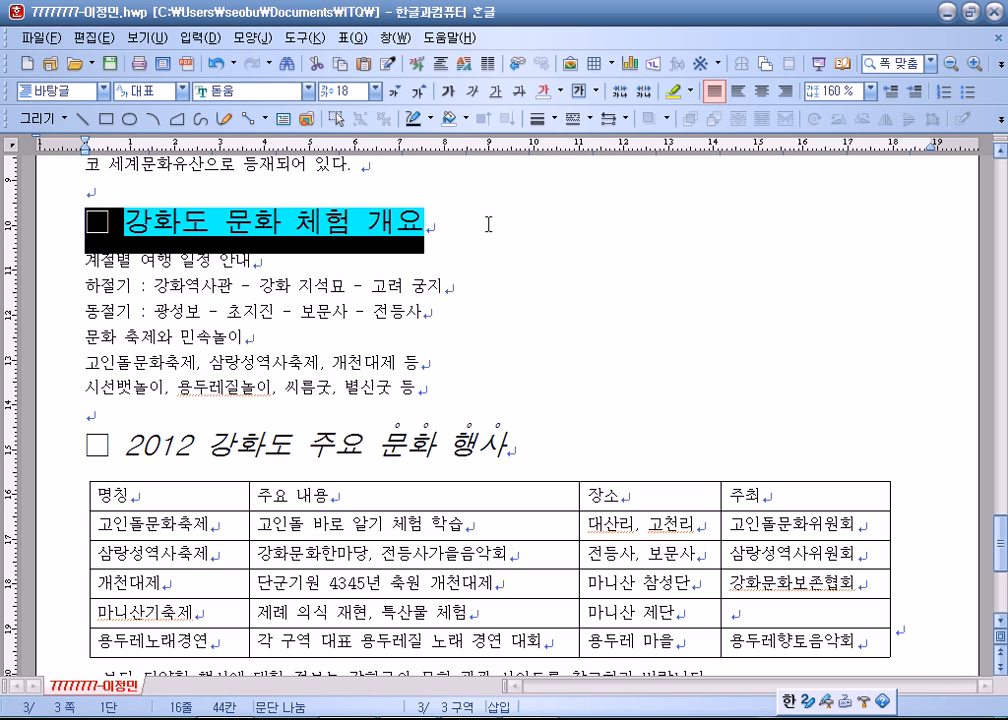
{"action": "left_click", "coordinate": [313, 238]}
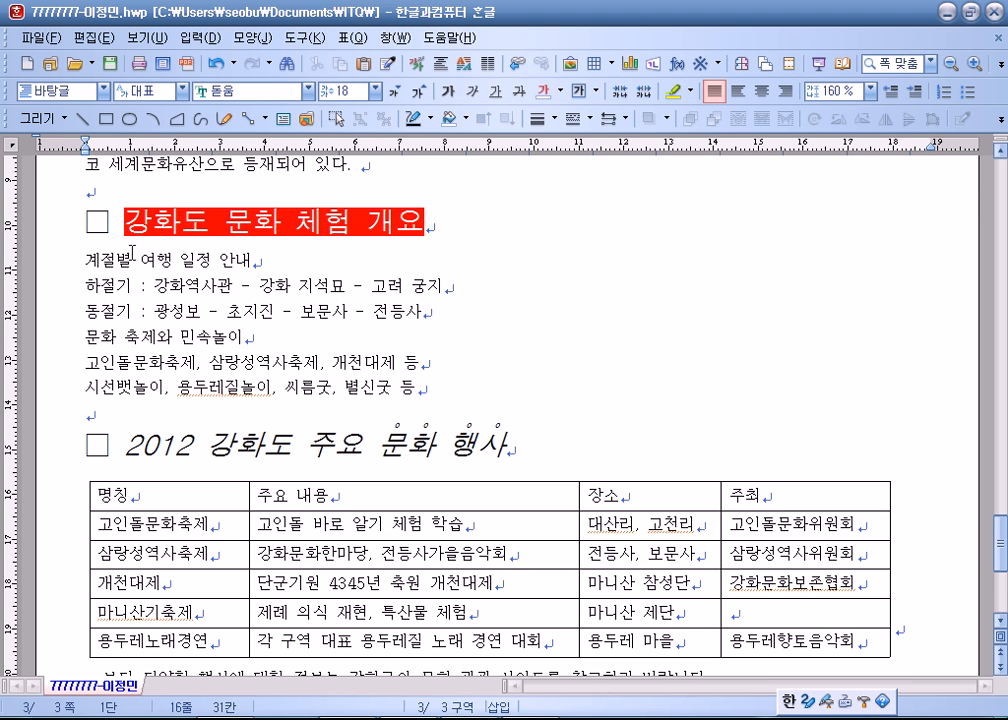
- Set the line spacing of the six lines under the heading "강화도 문화 체험 개요" to 180 %
{"action": "left_click_drag", "start_coordinate": [84, 260], "coordinate": [467, 388]}
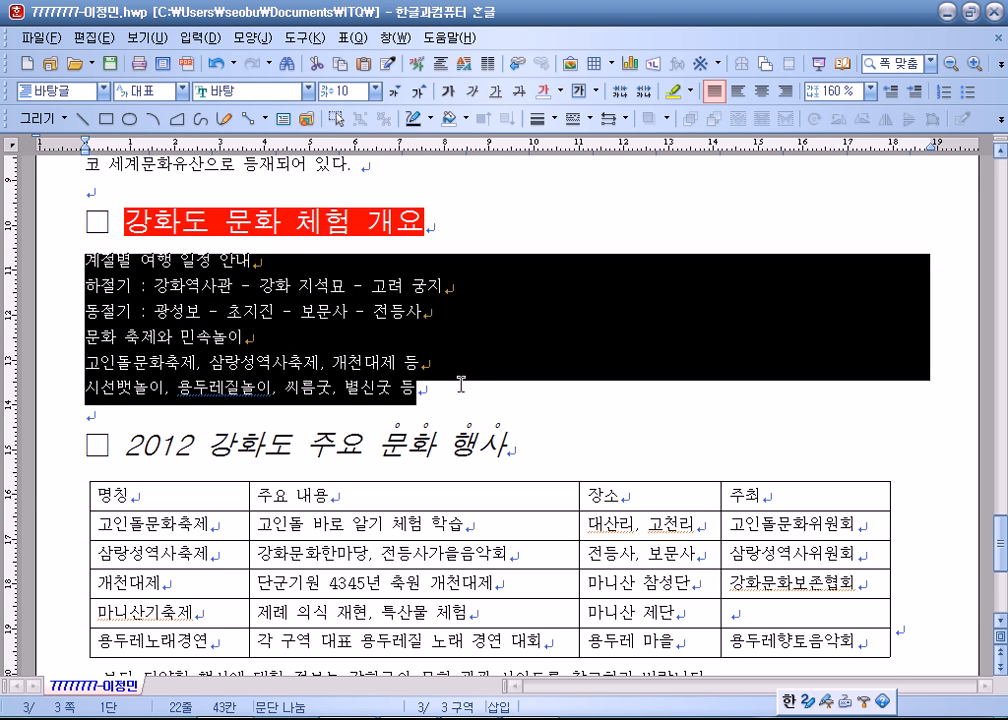
{"action": "left_click", "coordinate": [871, 90]}
{"action": "left_click", "coordinate": [836, 149]}
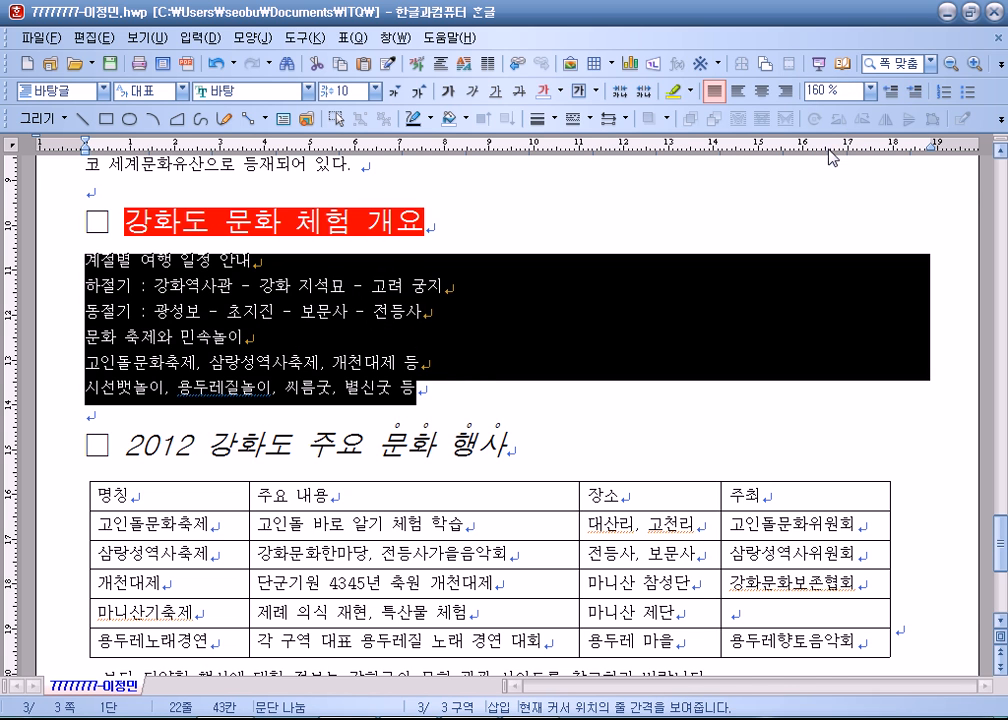
- Choose the "1. 가. 1) 가)" paragraph numbering for the six lines and customize level 1 with a 20 pt width and right alignment
{"action": "right_click", "coordinate": [234, 269]}
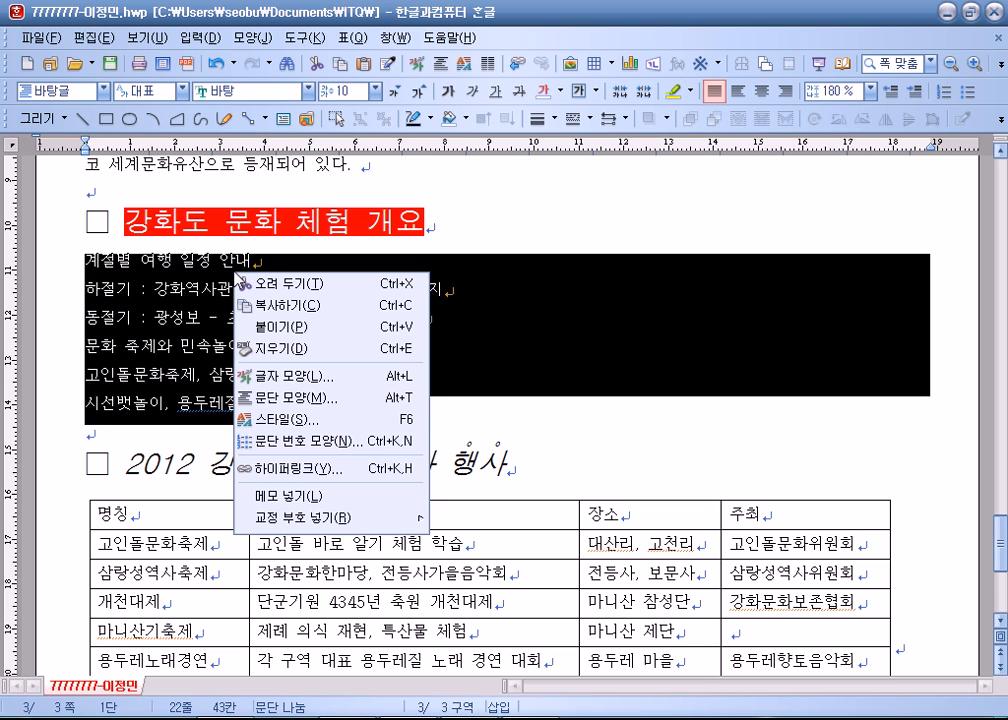
{"action": "left_click", "coordinate": [293, 452]}
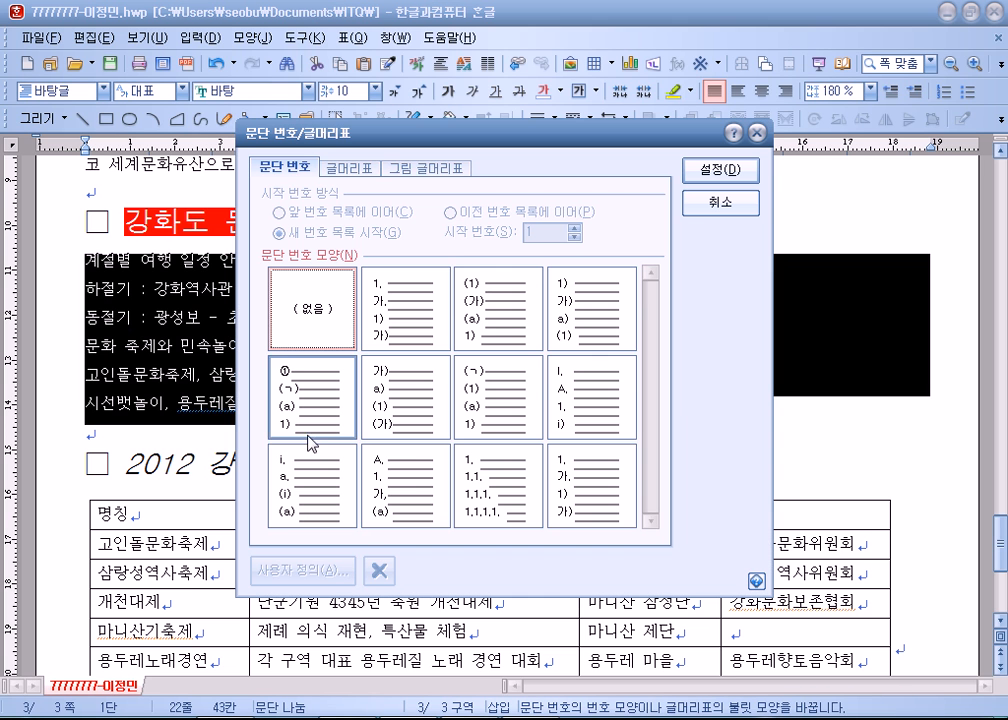
{"action": "left_click_drag", "start_coordinate": [396, 123], "coordinate": [398, 110]}
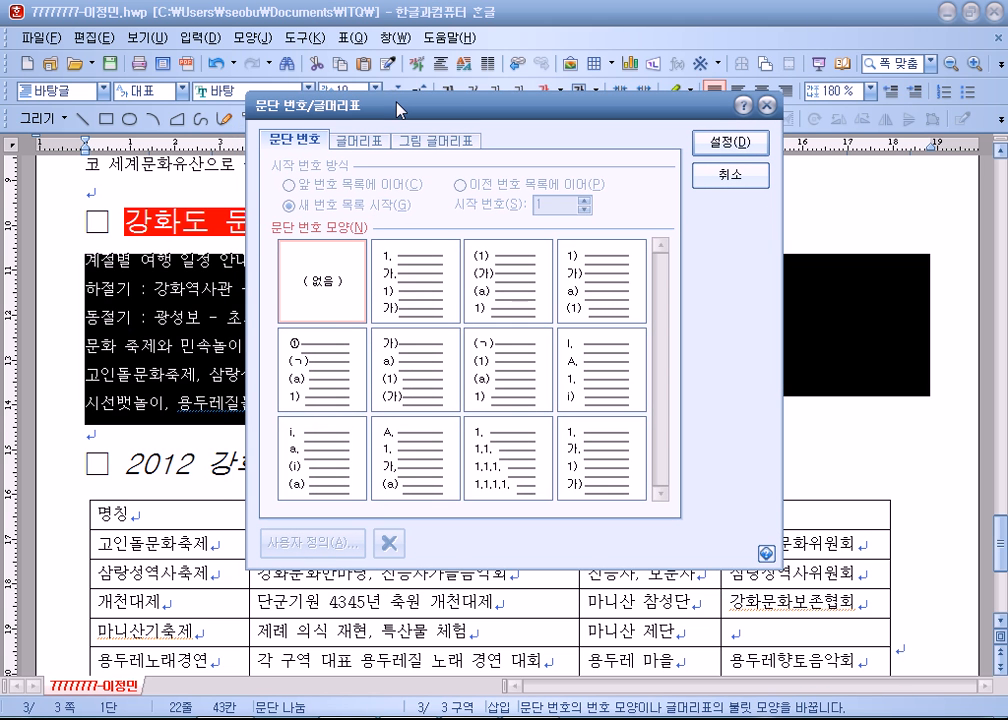
{"action": "left_click", "coordinate": [407, 263]}
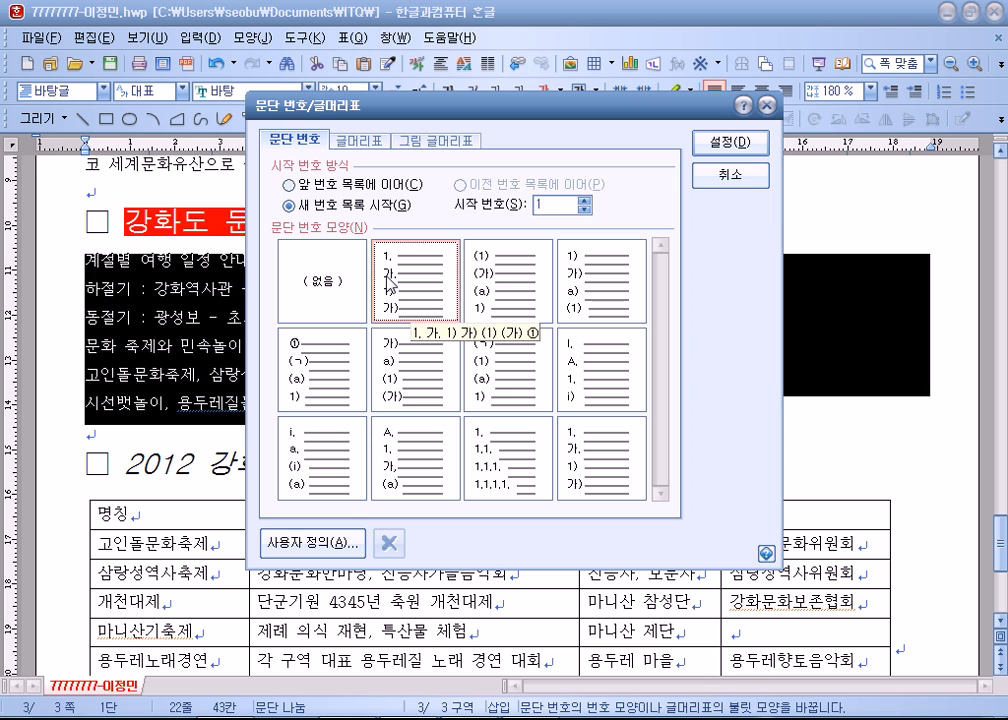
{"action": "left_click", "coordinate": [305, 543]}
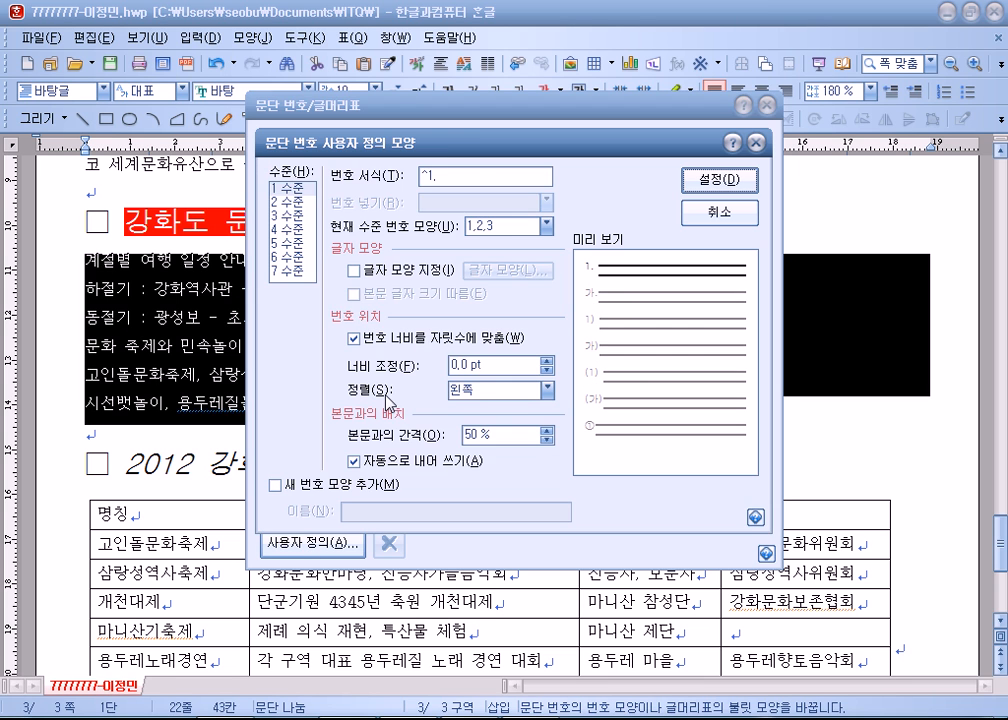
{"action": "left_click_drag", "start_coordinate": [458, 107], "coordinate": [450, 58]}
{"action": "left_click_drag", "start_coordinate": [468, 267], "coordinate": [334, 257]}
{"action": "type", "text": "20"}
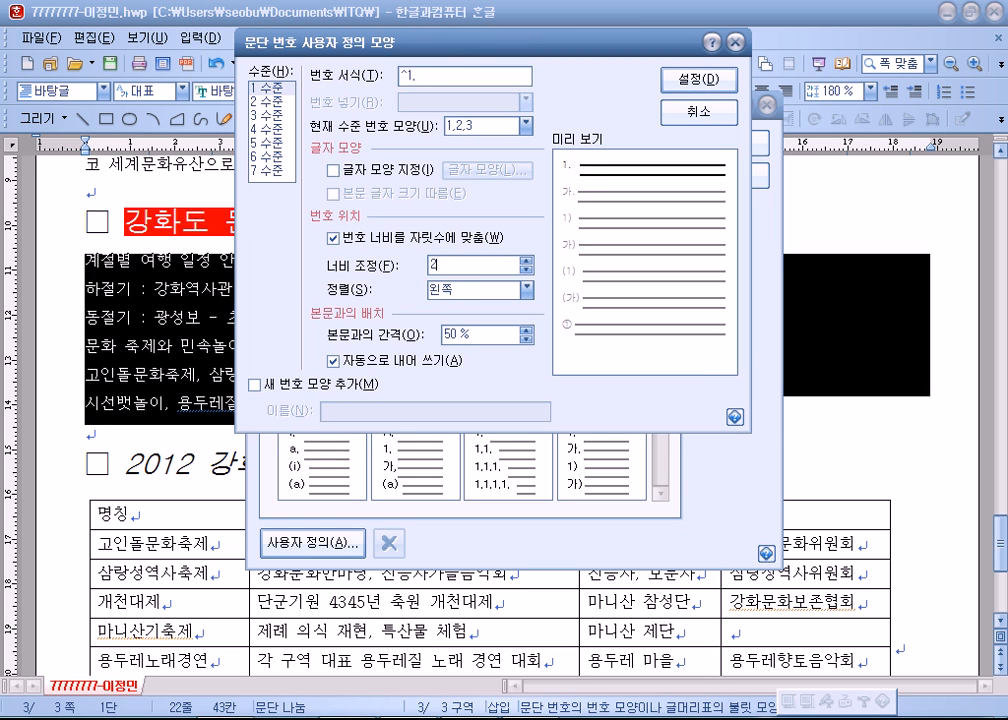
{"action": "left_click", "coordinate": [500, 292]}
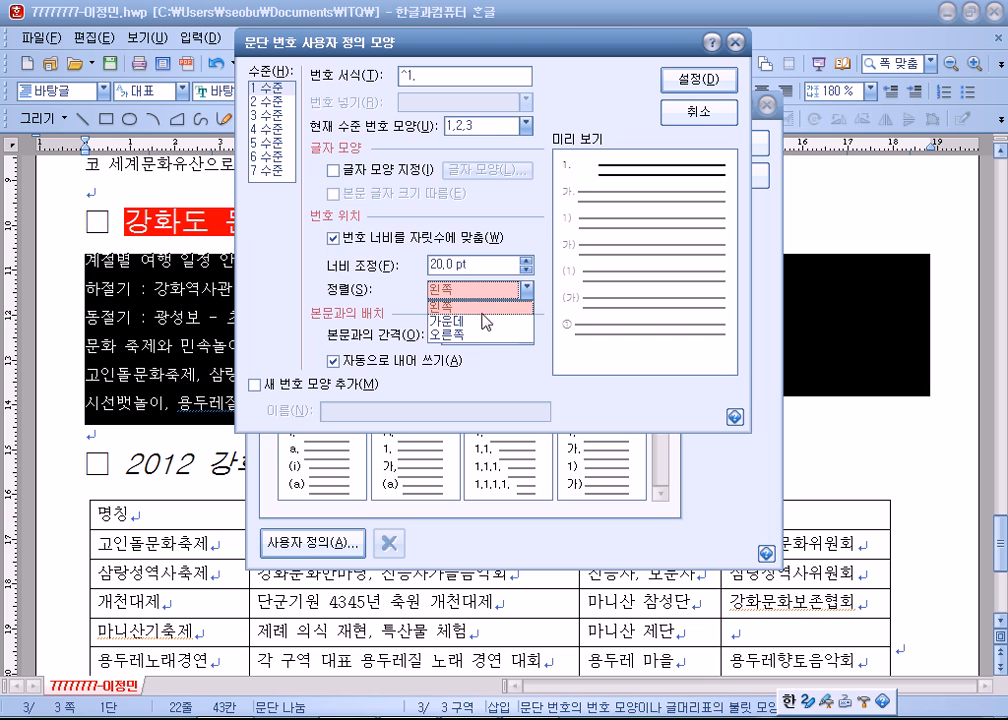
{"action": "left_click", "coordinate": [474, 335]}
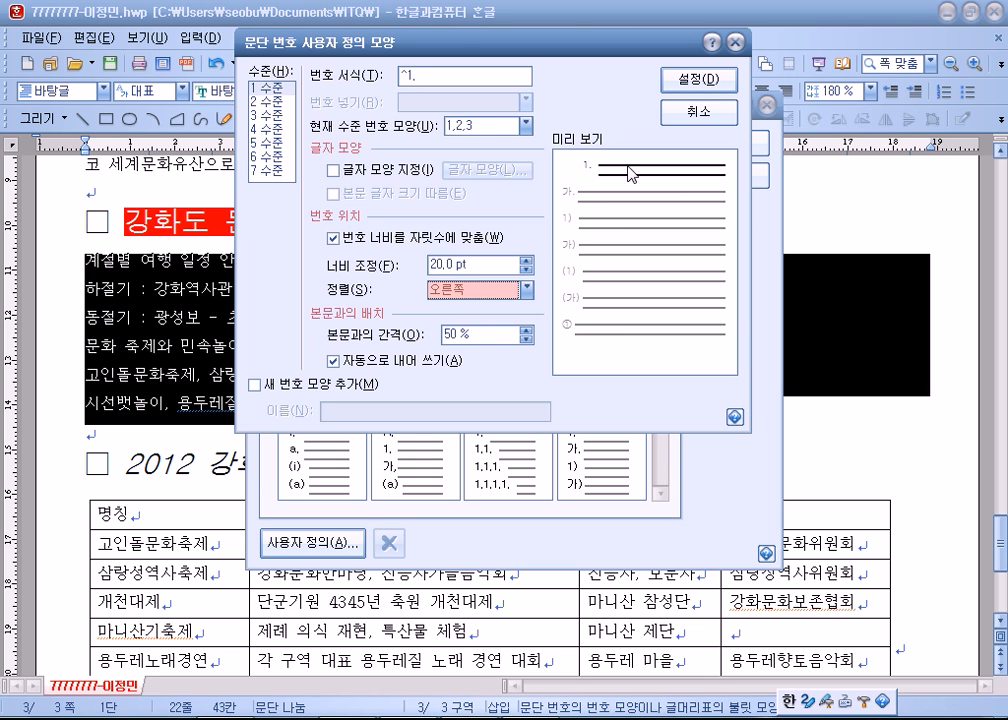
- Set numbering level 2 to a 30 pt width adjustment and right alignment
{"action": "left_click", "coordinate": [277, 102]}
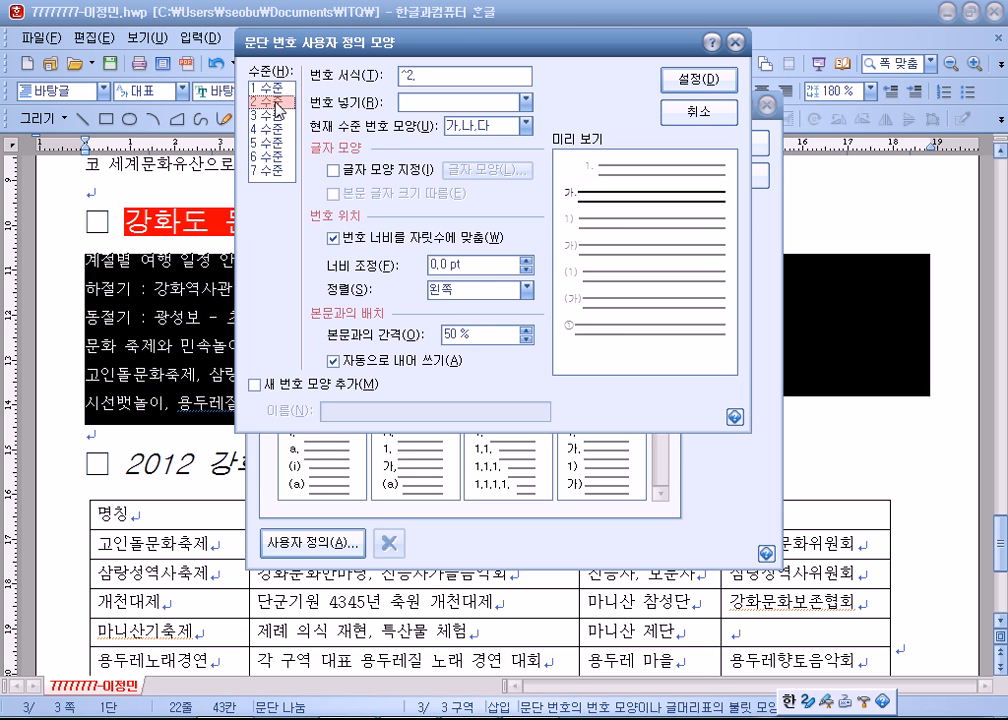
{"action": "triple_click", "coordinate": [484, 265]}
{"action": "type", "text": "30"}
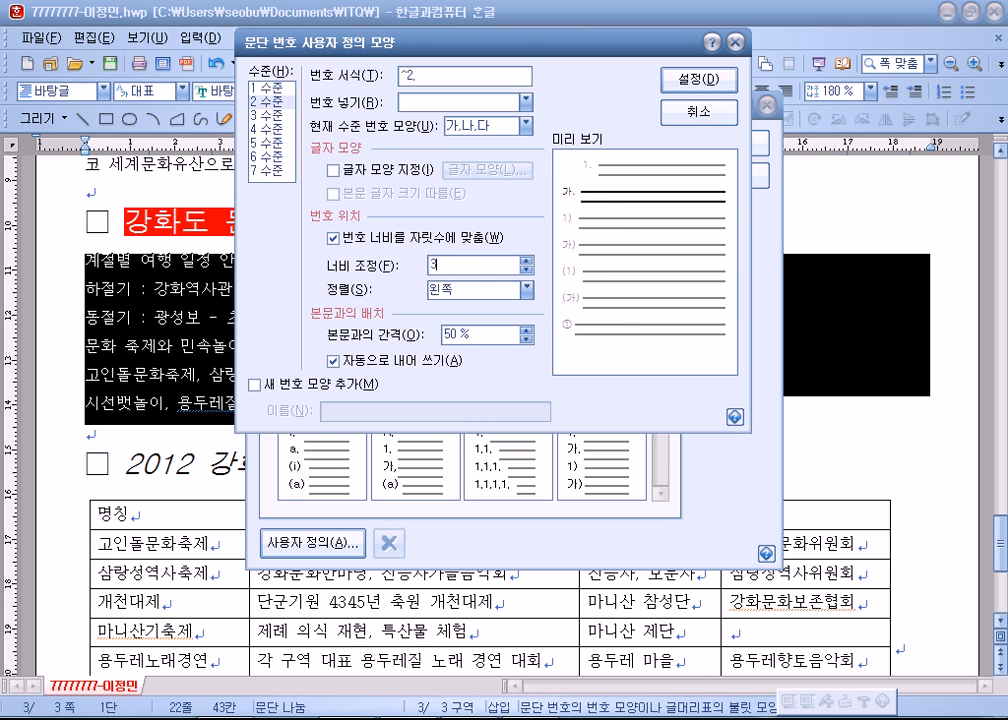
{"action": "left_click", "coordinate": [470, 290]}
{"action": "left_click", "coordinate": [455, 335]}
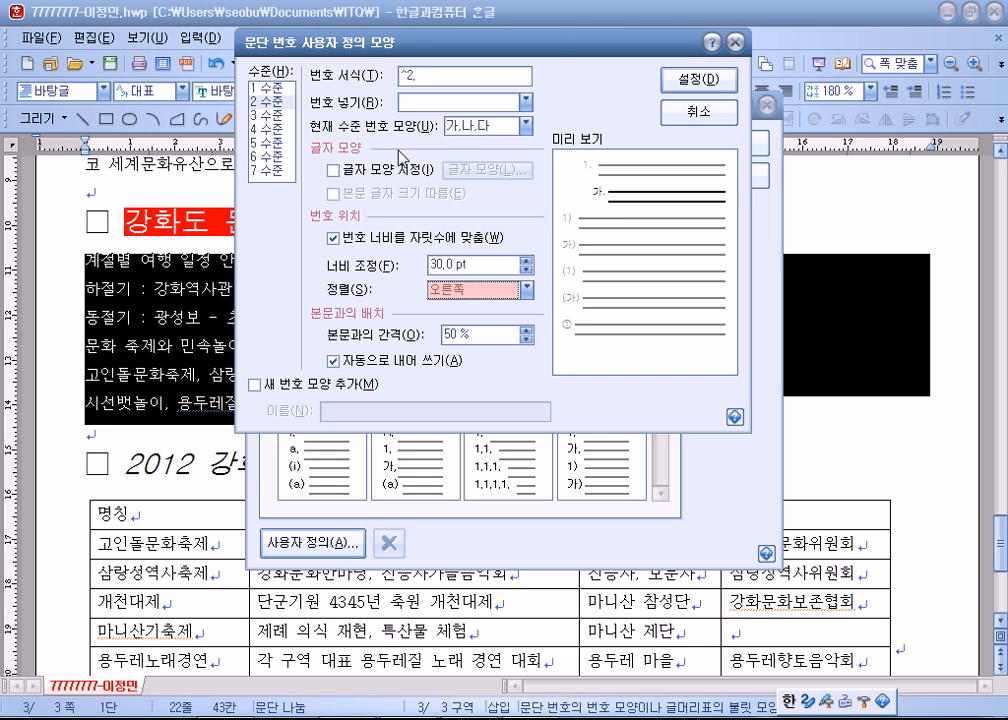
- Check the level 1 and level 2 settings and apply the customized numbering to the six selected lines
{"action": "left_click", "coordinate": [262, 88]}
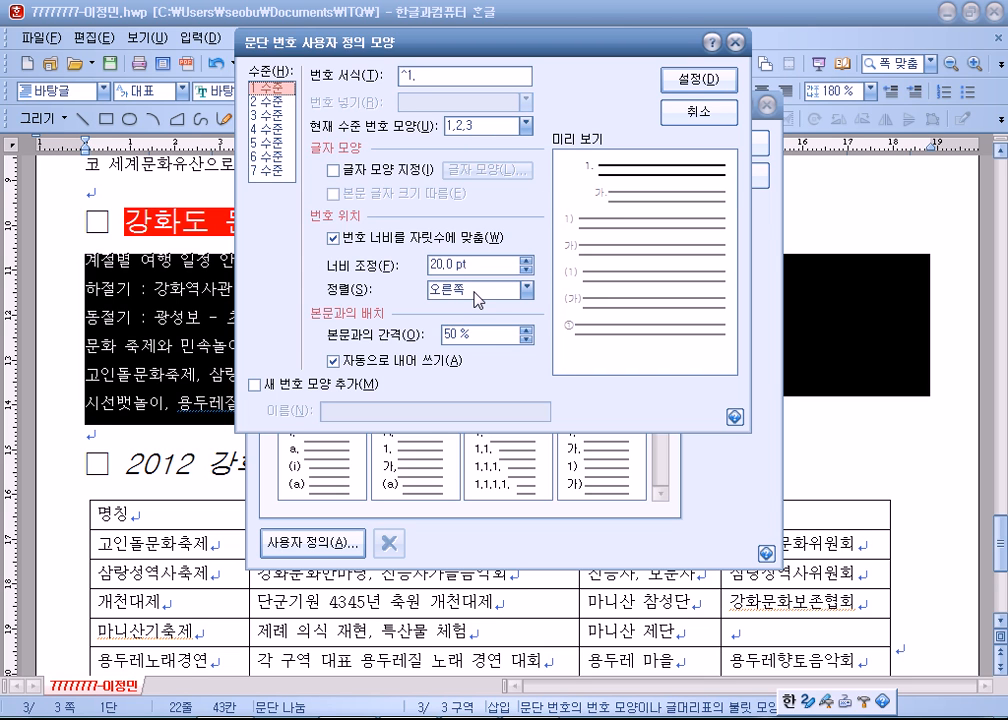
{"action": "left_click", "coordinate": [266, 101]}
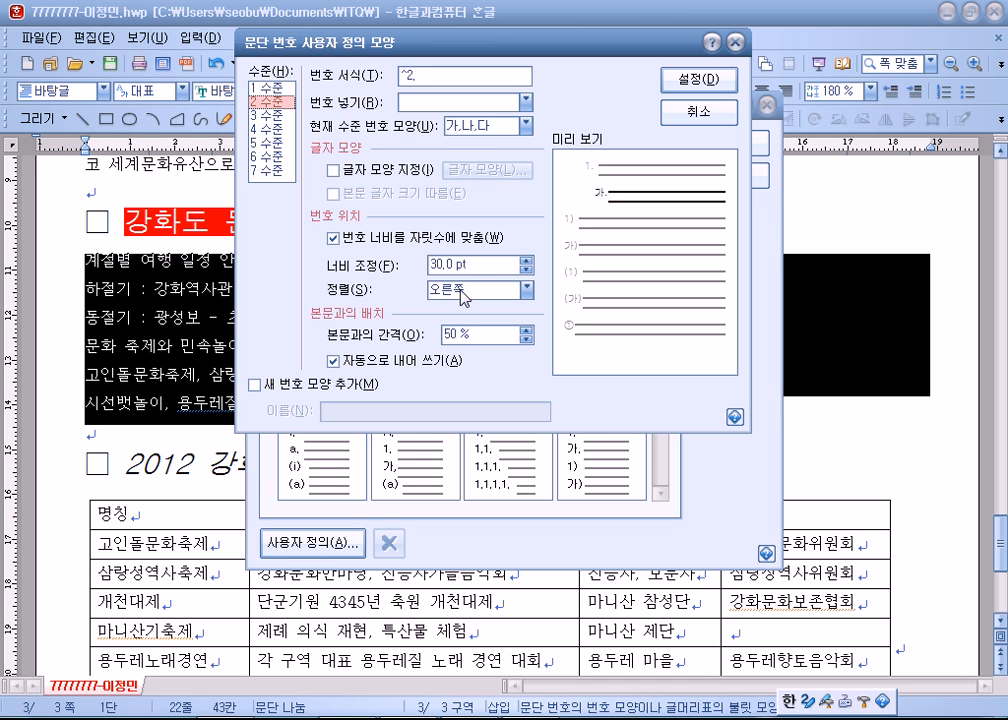
{"action": "left_click", "coordinate": [697, 84]}
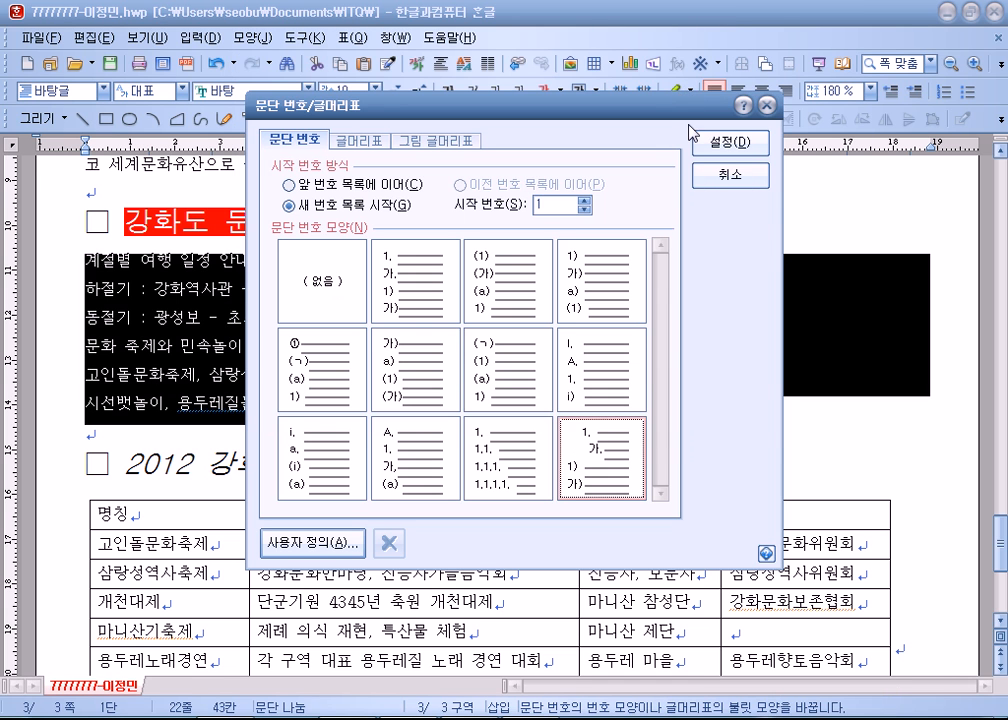
{"action": "left_click", "coordinate": [718, 152]}
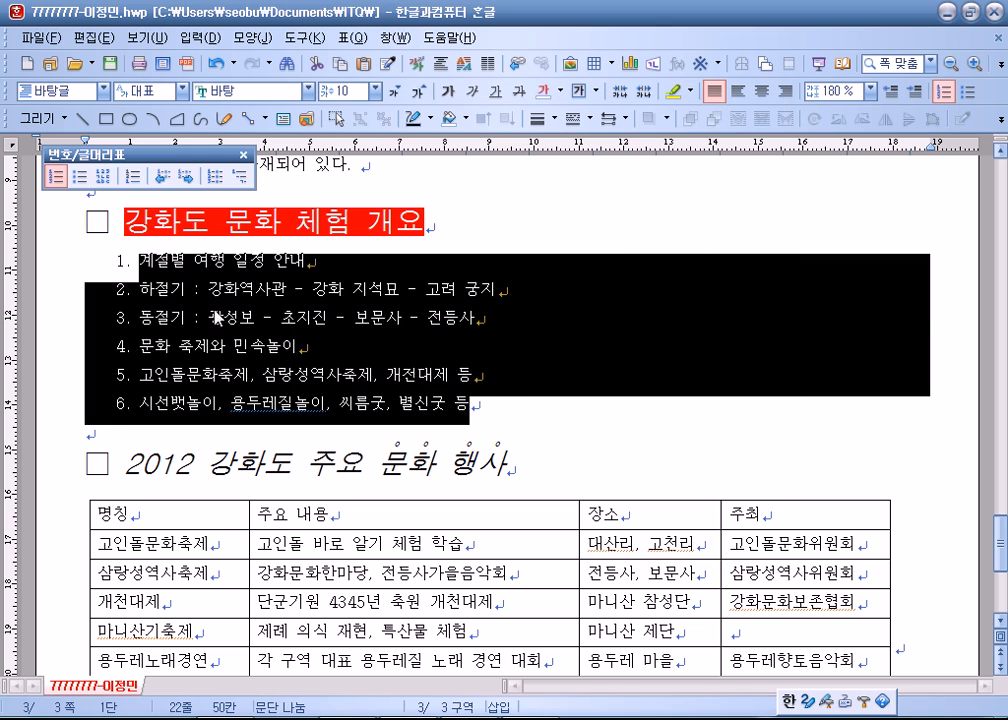
{"action": "left_click", "coordinate": [145, 279]}
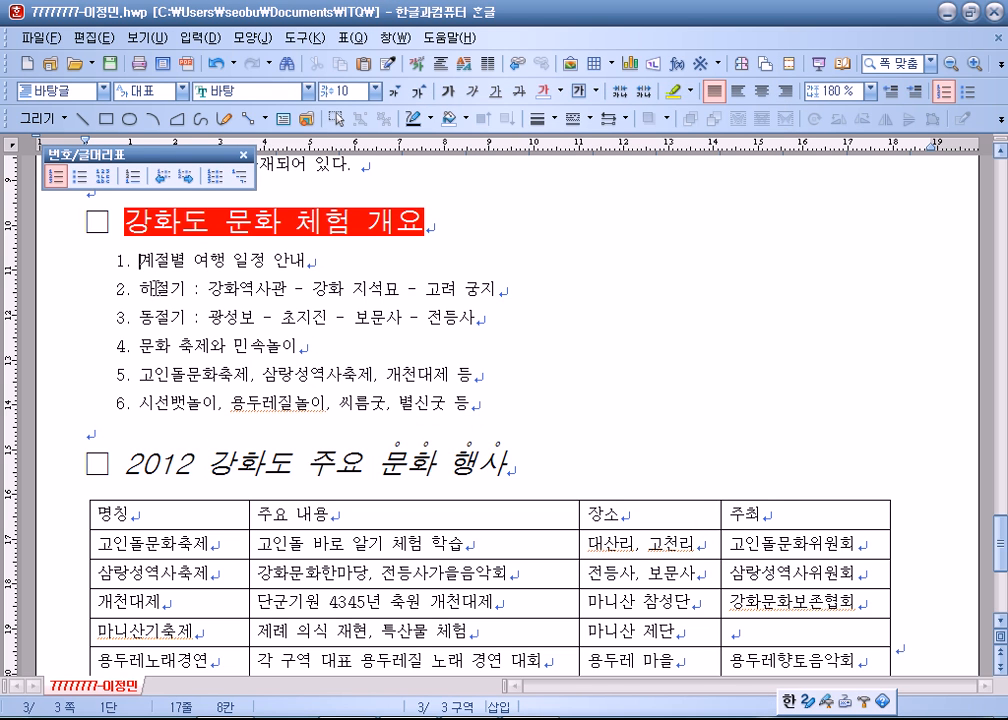
- Demote the 하절기 and 동절기 lines and the 고인돌문화축제 and 시선뱃놀이 lines to the second numbering level
{"action": "left_click_drag", "start_coordinate": [170, 289], "coordinate": [372, 311]}
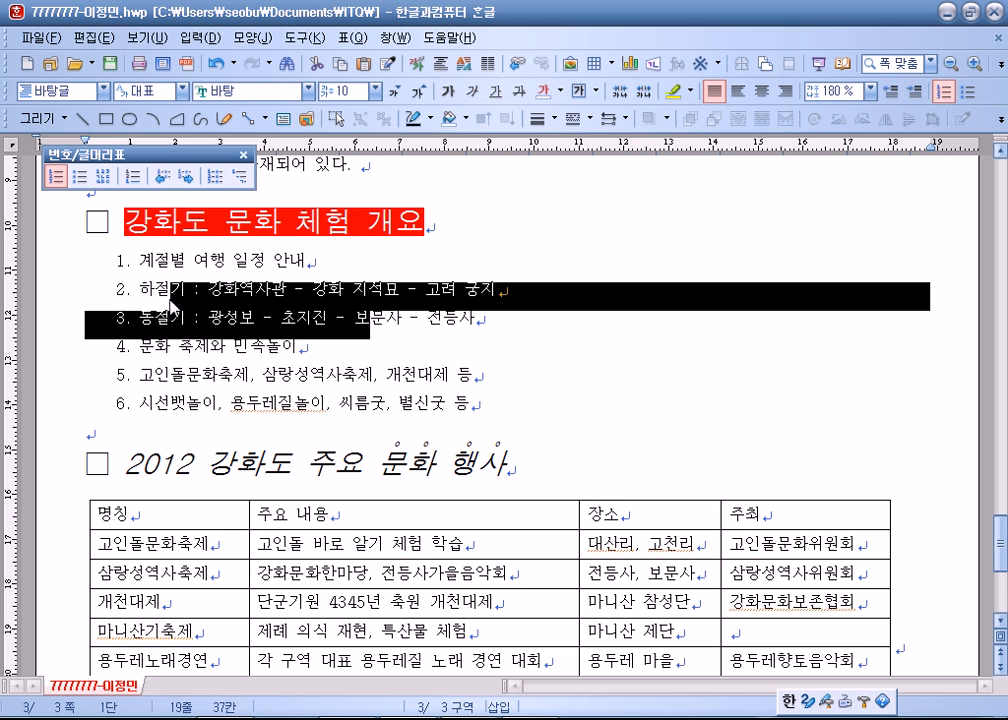
{"action": "left_click", "coordinate": [187, 178]}
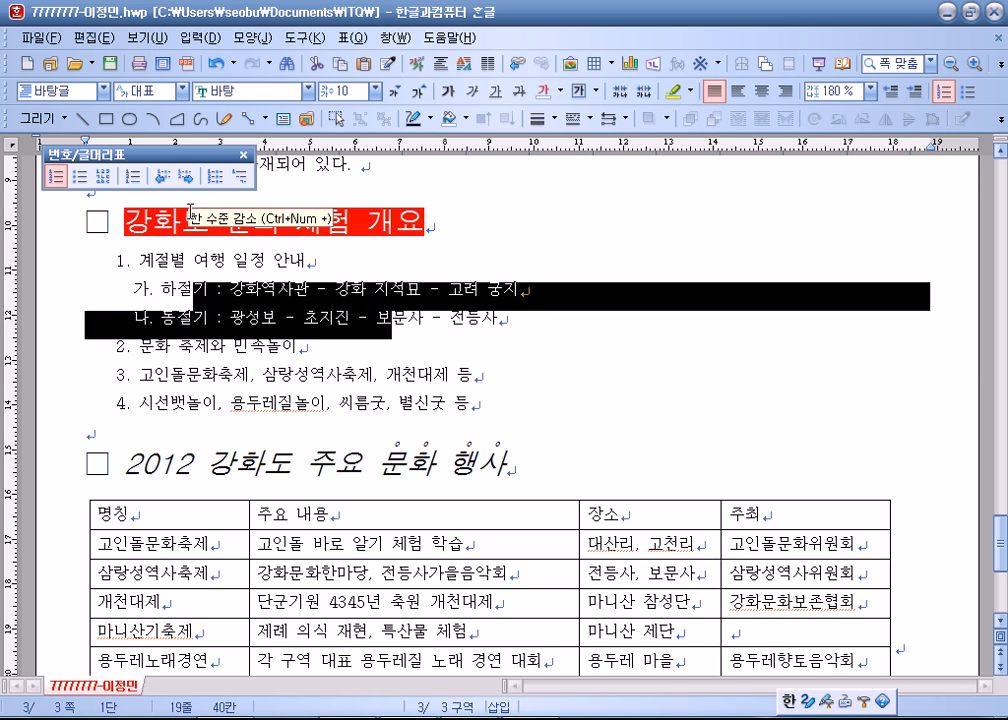
{"action": "left_click_drag", "start_coordinate": [185, 378], "coordinate": [217, 404]}
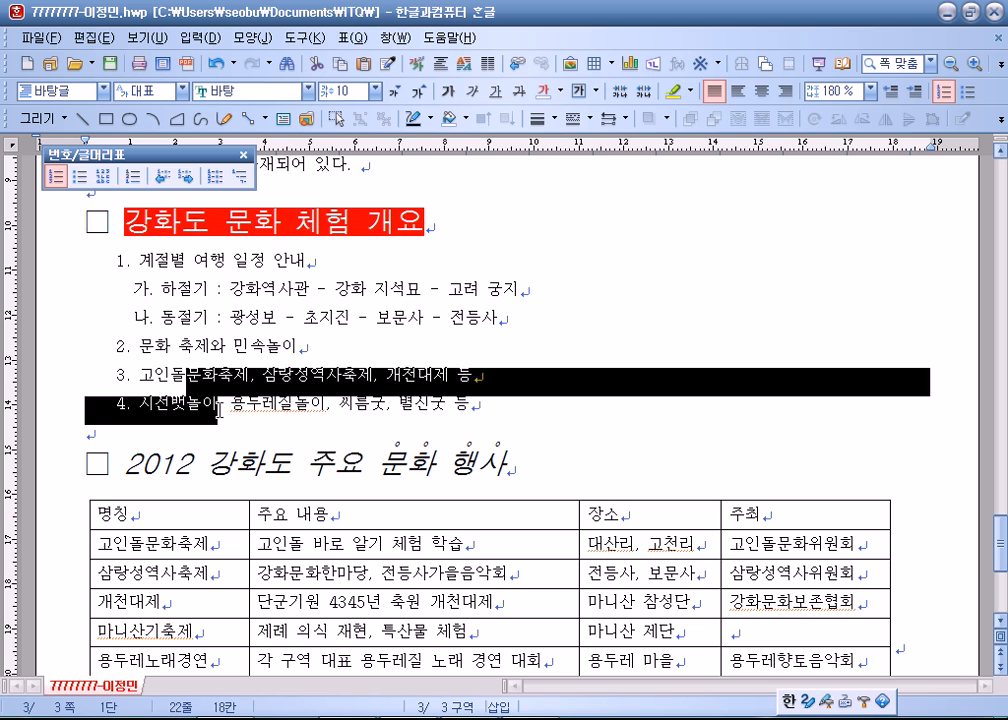
{"action": "left_click", "coordinate": [190, 182]}
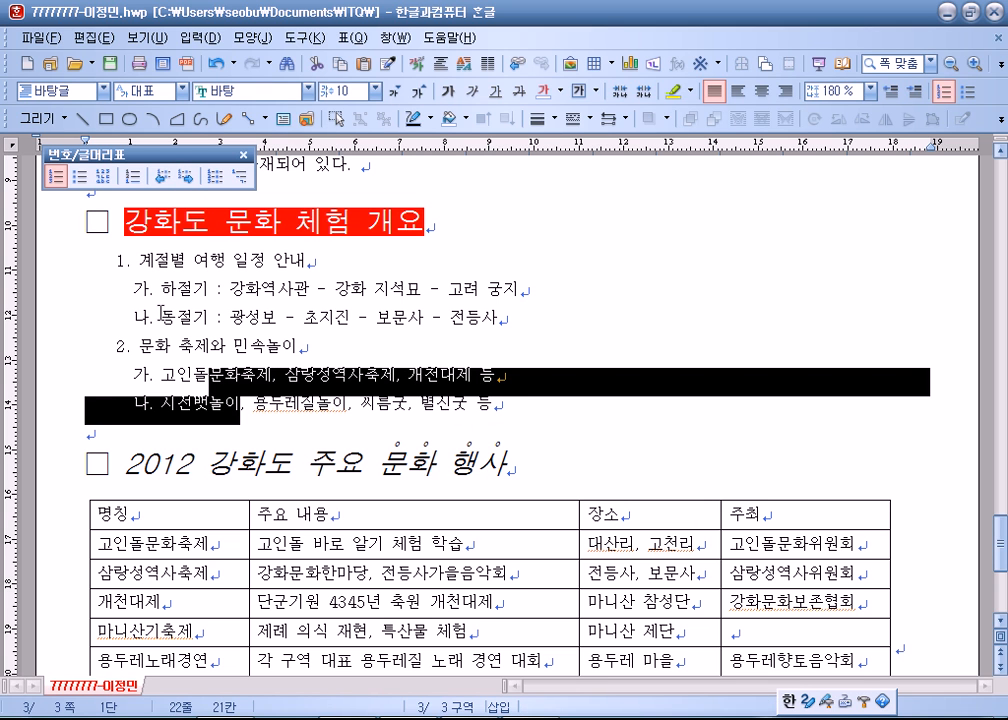
{"action": "left_click", "coordinate": [307, 338]}
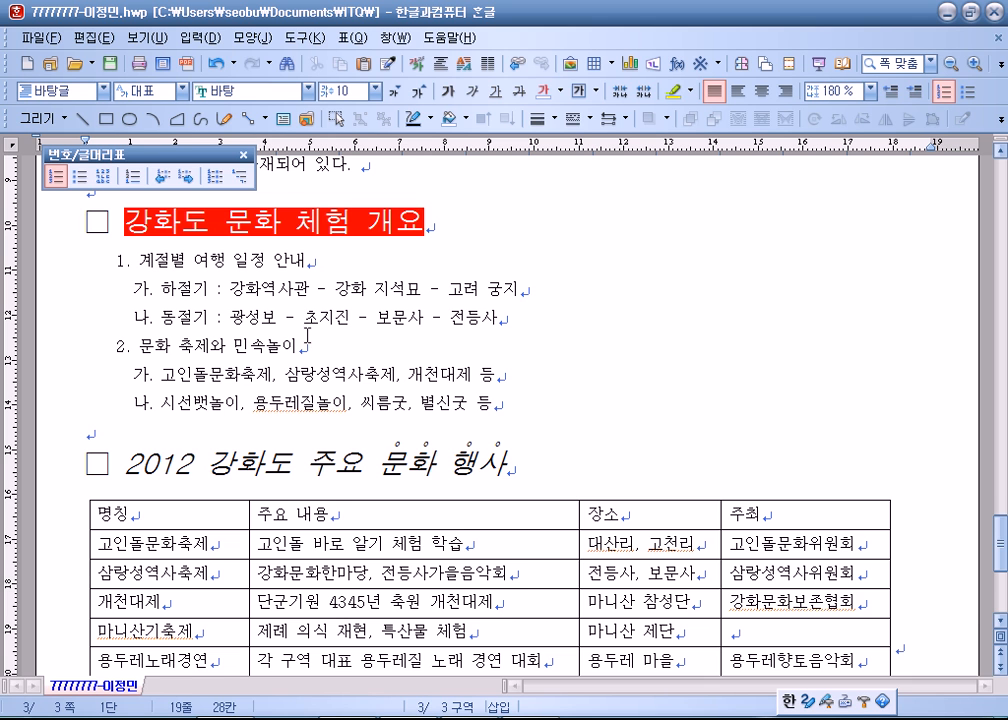
- Make all columns of the cultural events table equally wide
{"action": "scroll", "coordinate": [304, 336], "scroll_direction": "down", "scroll_amount": 3}
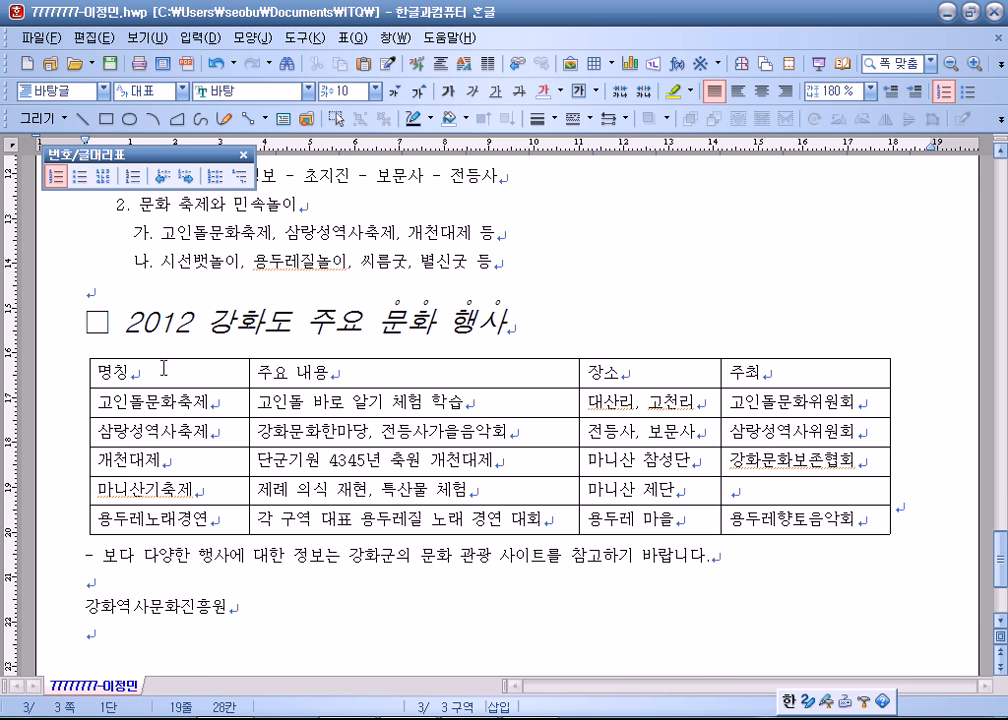
{"action": "left_click", "coordinate": [163, 368]}
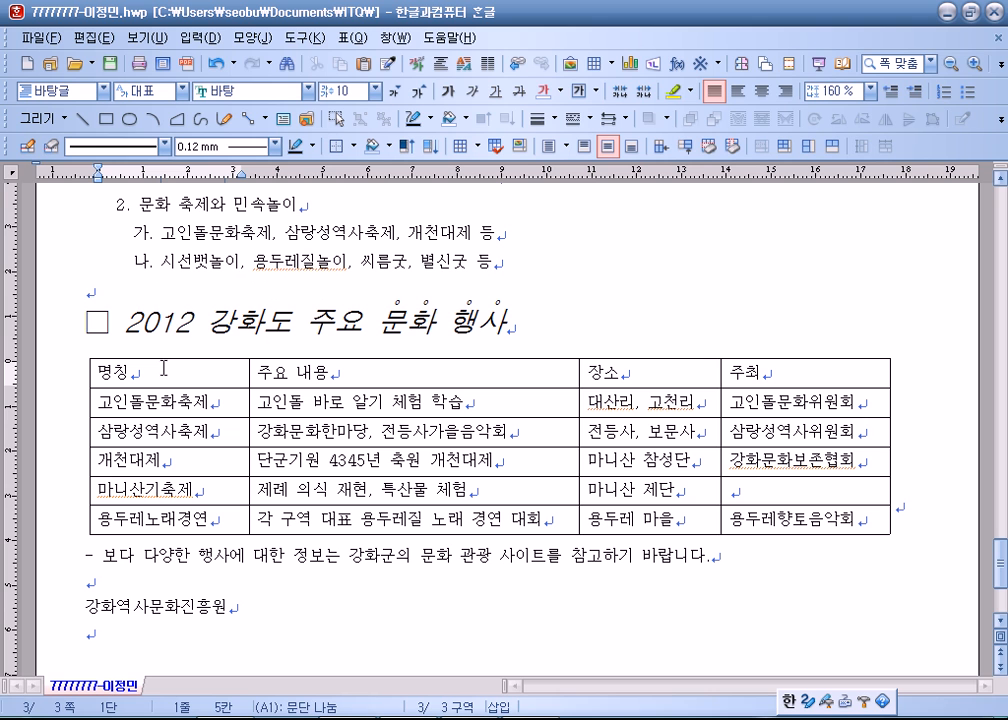
{"action": "left_click_drag", "start_coordinate": [163, 368], "coordinate": [805, 519]}
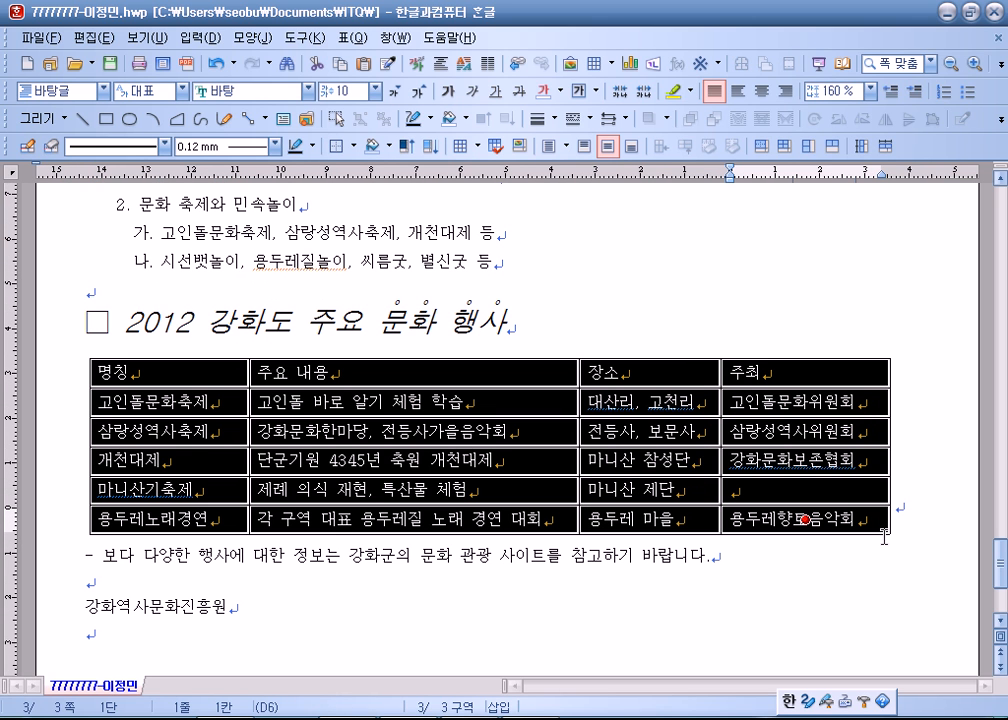
{"action": "right_click", "coordinate": [778, 375]}
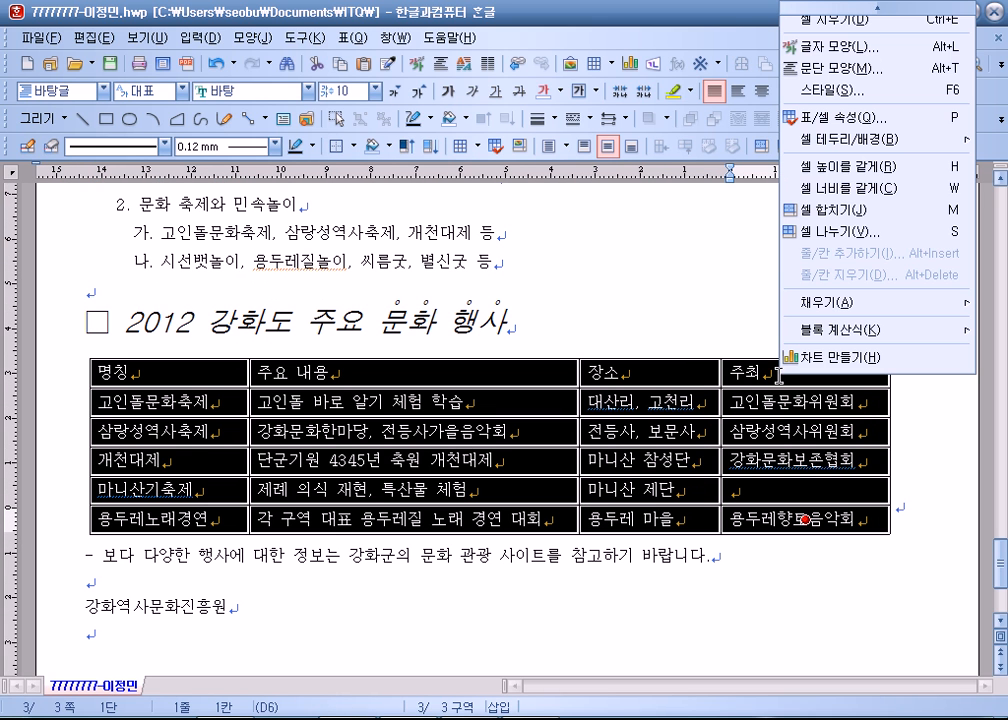
{"action": "left_click", "coordinate": [828, 190]}
{"action": "left_click", "coordinate": [680, 270]}
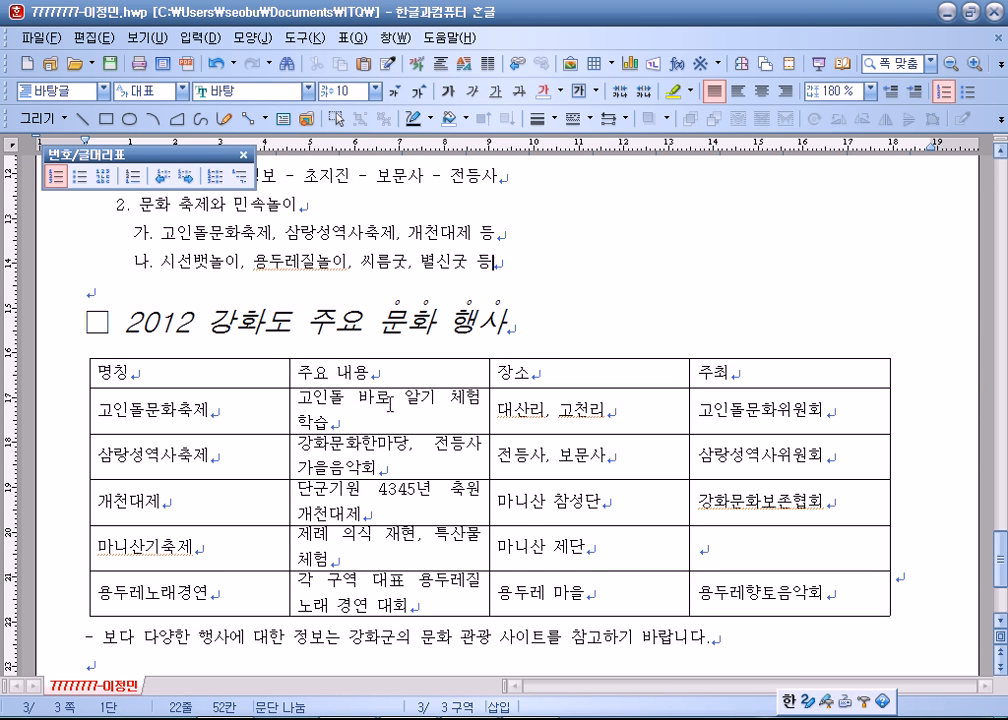
- Widen the table's 주요 내용 column and narrow the 명칭, 장소 and 주최 columns so each row's text fits on one line
{"action": "scroll", "coordinate": [461, 533], "scroll_direction": "down", "scroll_amount": 3}
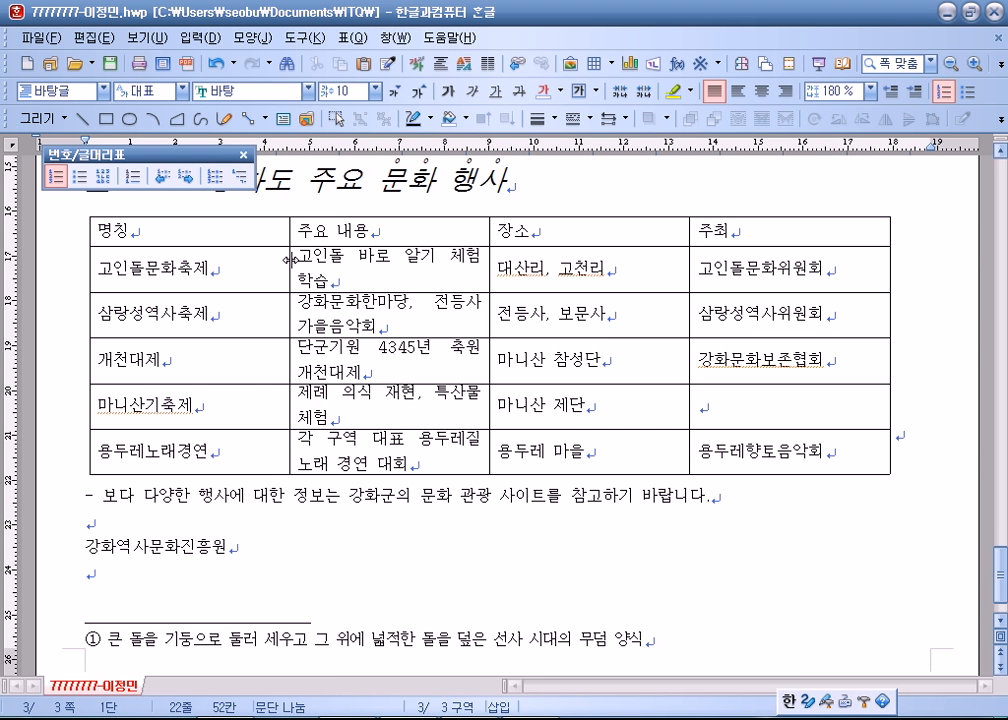
{"action": "left_click_drag", "start_coordinate": [266, 266], "coordinate": [245, 266]}
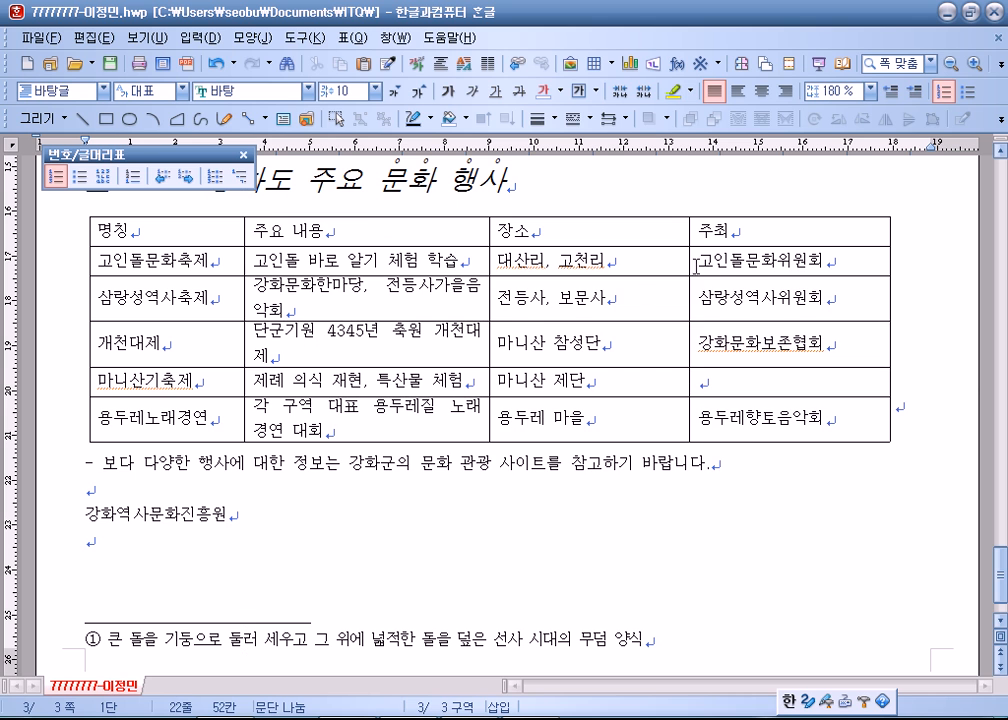
{"action": "left_click_drag", "start_coordinate": [687, 260], "coordinate": [716, 260]}
{"action": "left_click_drag", "start_coordinate": [489, 260], "coordinate": [570, 262]}
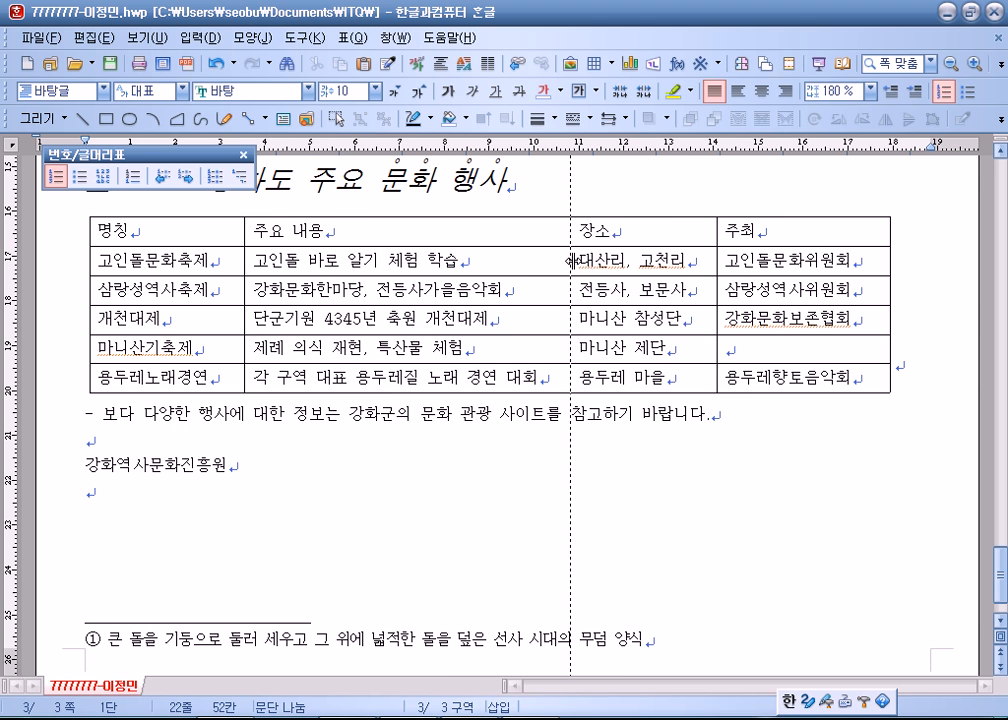
{"action": "scroll", "coordinate": [570, 262], "scroll_direction": "up", "scroll_amount": 1}
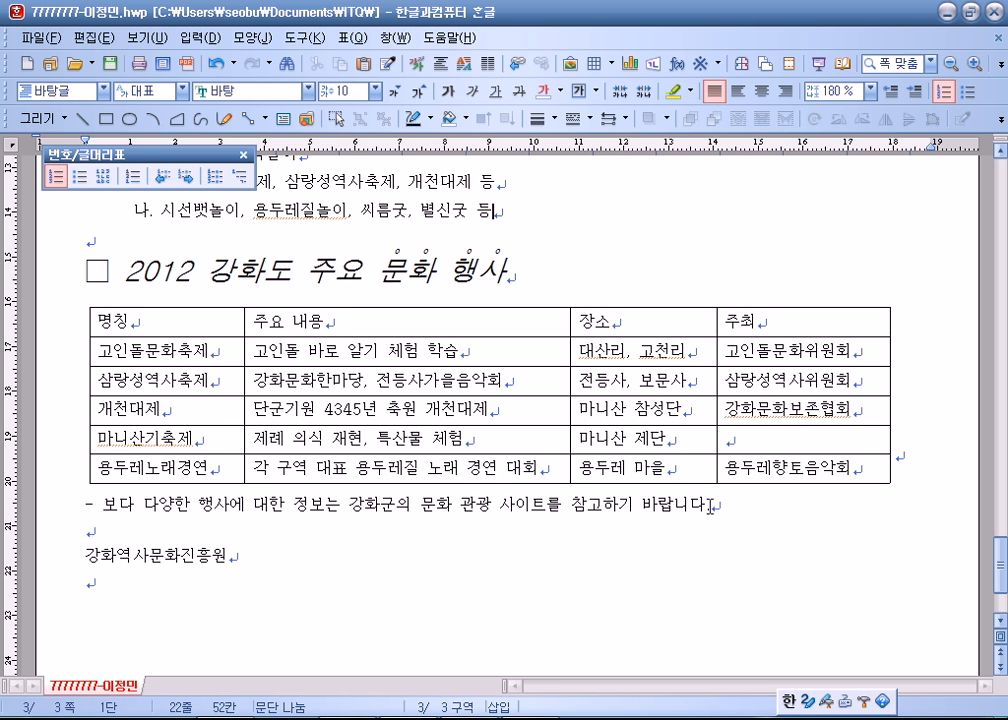
- Center the text in all event table cells and merge the 주최 cells of the 개천대제 and 마니산기축제 rows
{"action": "left_click_drag", "start_coordinate": [226, 315], "coordinate": [803, 467]}
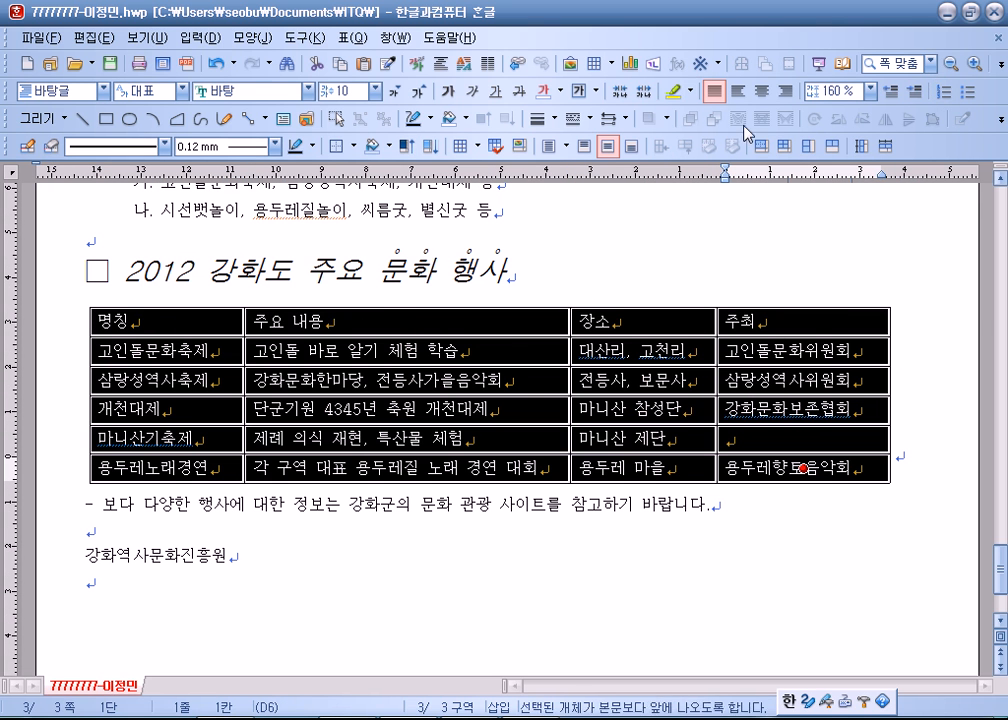
{"action": "left_click", "coordinate": [762, 91]}
{"action": "left_click_drag", "start_coordinate": [772, 410], "coordinate": [762, 444]}
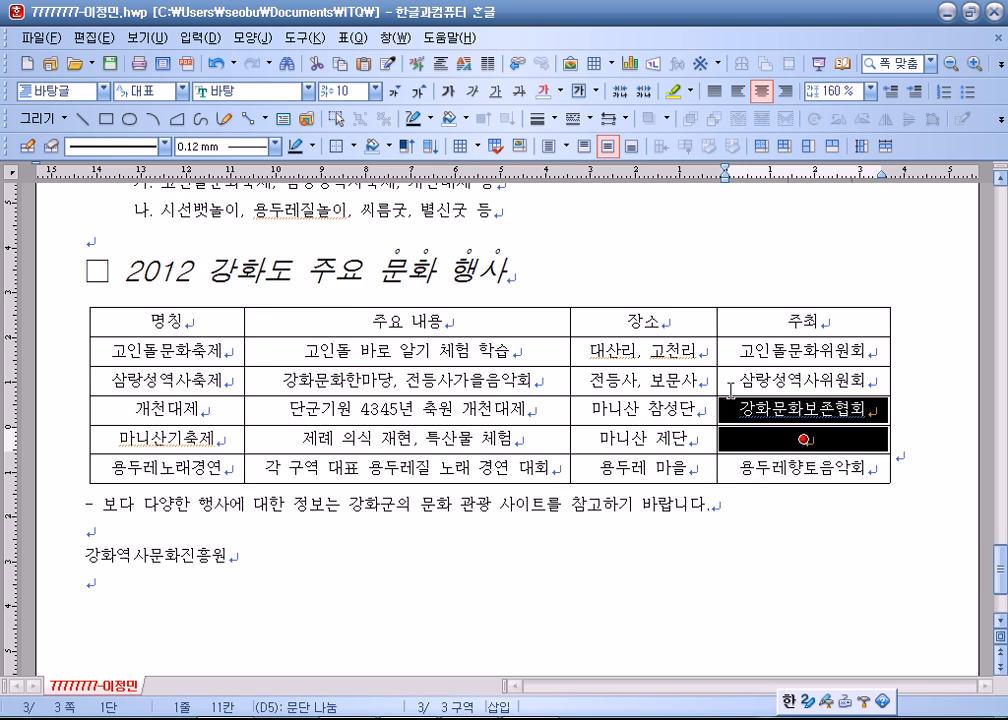
{"action": "scroll", "coordinate": [731, 390], "scroll_direction": "down", "scroll_amount": 2}
{"action": "right_click", "coordinate": [764, 345]}
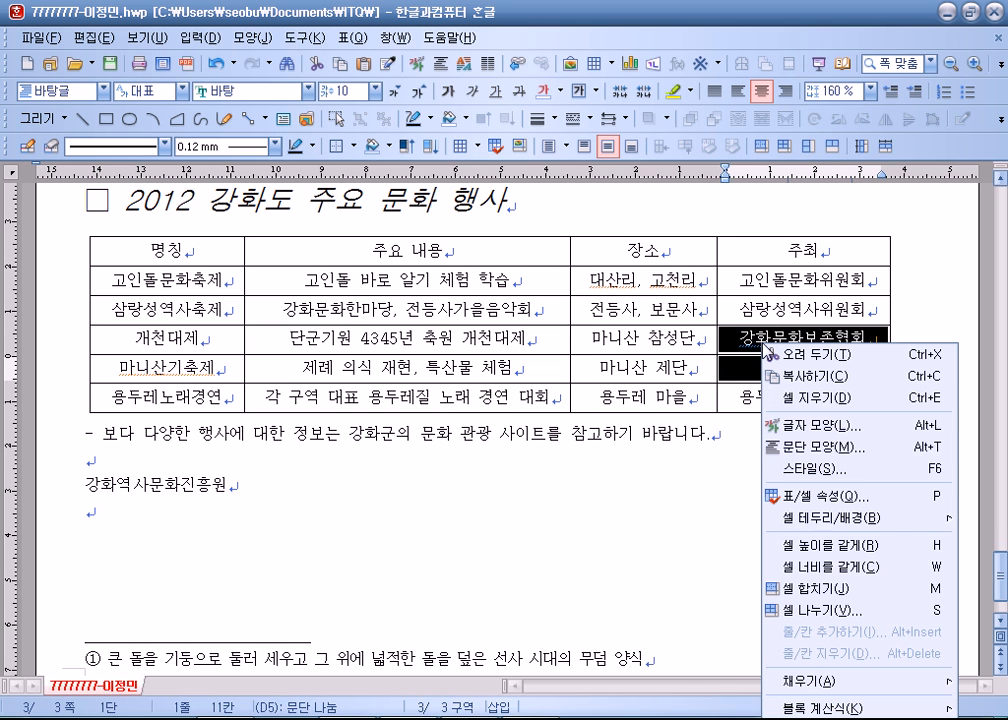
{"action": "left_click", "coordinate": [797, 590]}
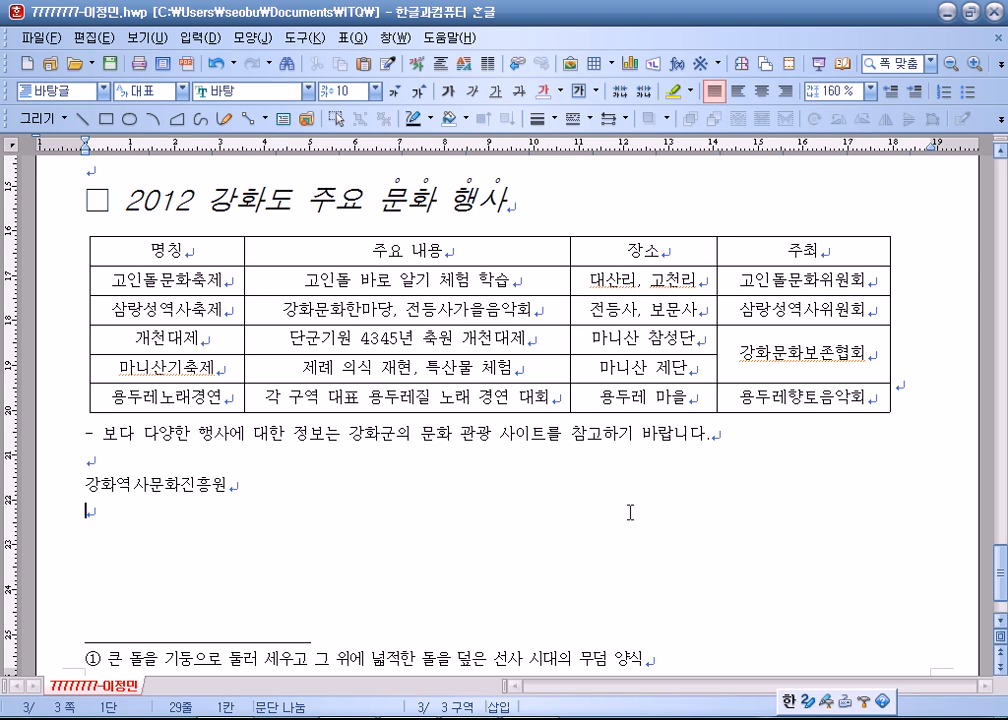
- Save the document and slightly reduce the height of all rows in the event table
{"action": "key", "text": "alt+s"}
{"action": "right_click", "coordinate": [545, 247]}
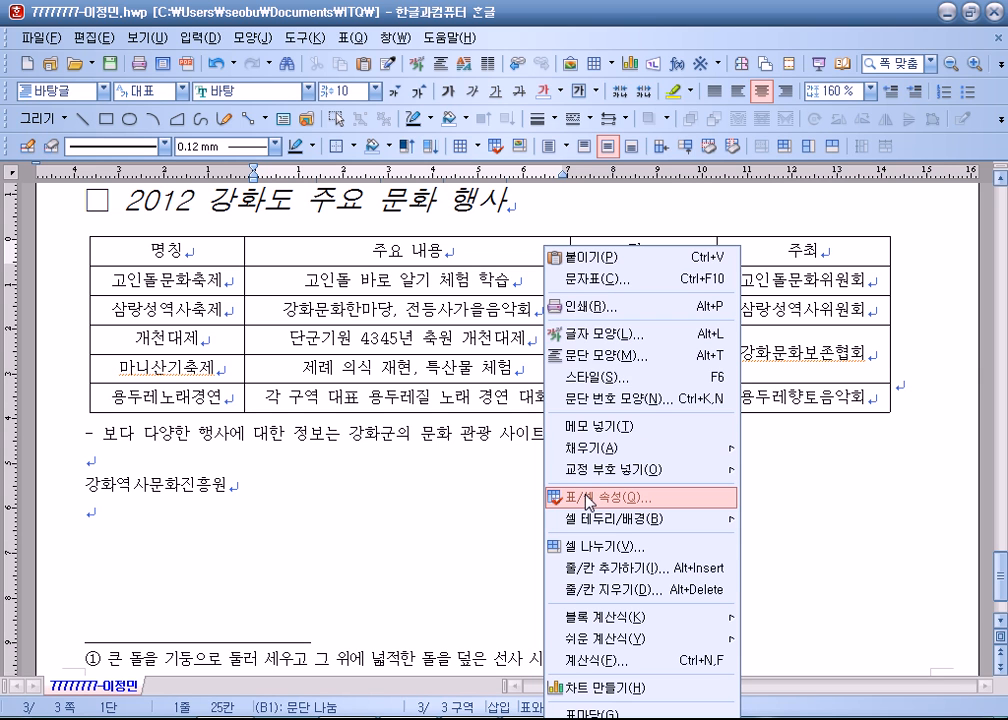
{"action": "left_click_drag", "start_coordinate": [213, 251], "coordinate": [808, 400]}
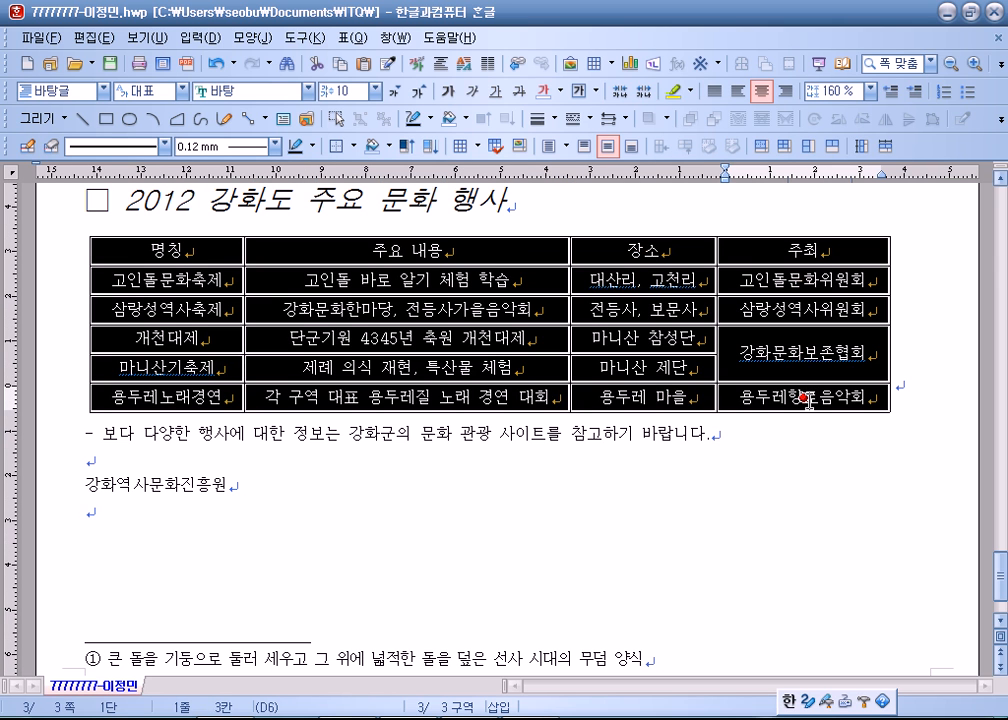
{"action": "key", "text": "ctrl+Up"}
{"action": "key", "text": "ctrl+Up"}
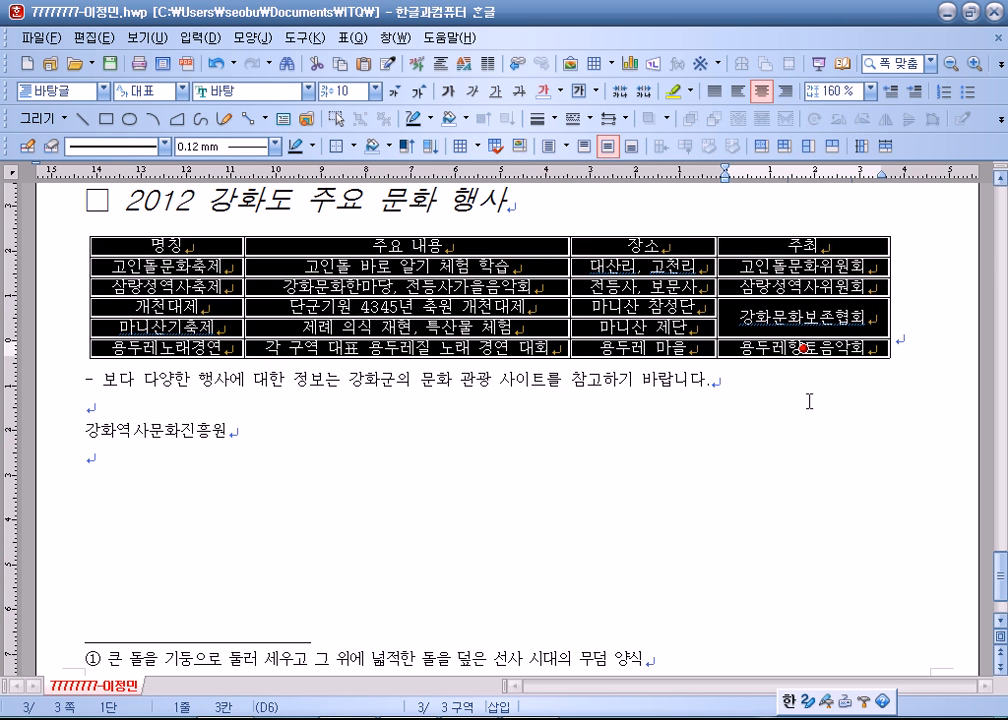
{"action": "key", "text": "ctrl+Down"}
{"action": "key", "text": "ctrl+Down"}
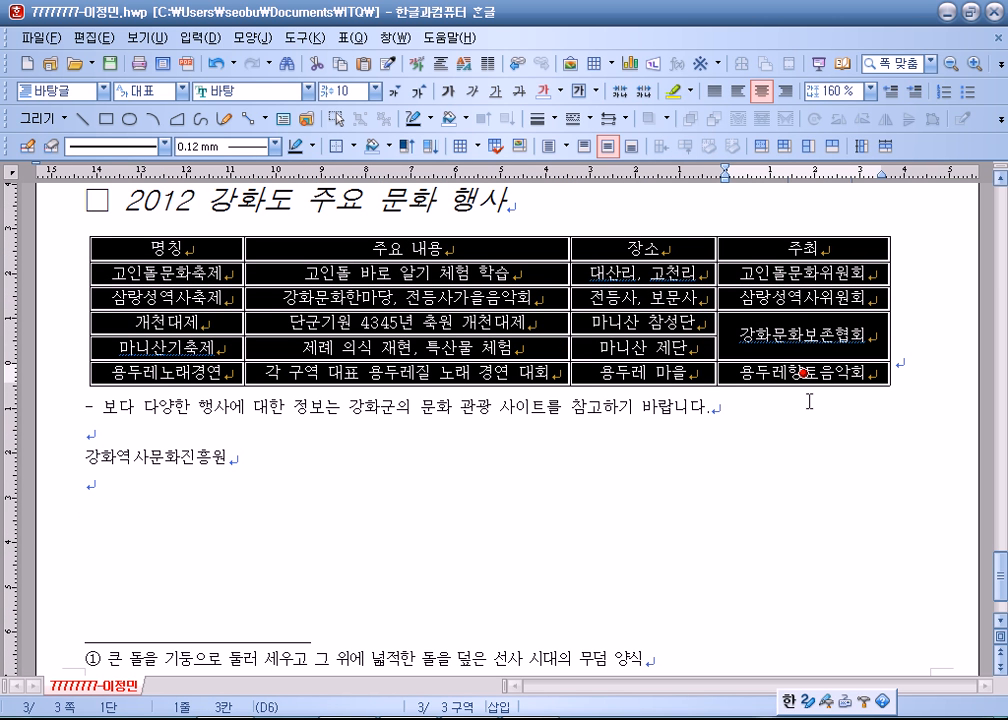
- Remove the left and right outer borders of the event table
{"action": "key", "text": "l"}
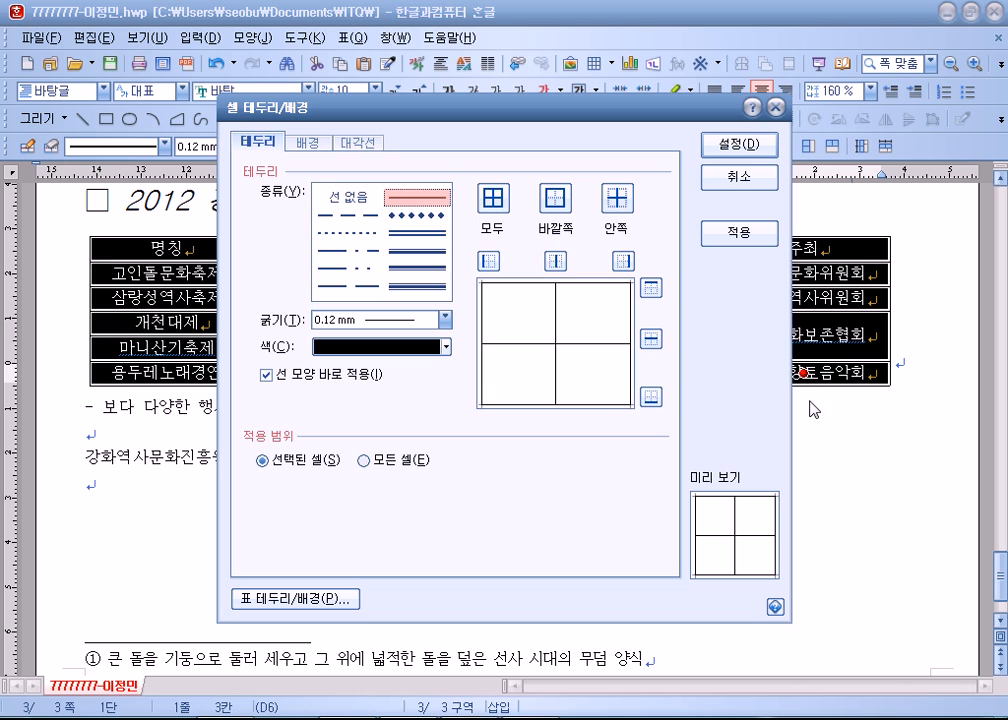
{"action": "left_click", "coordinate": [348, 197]}
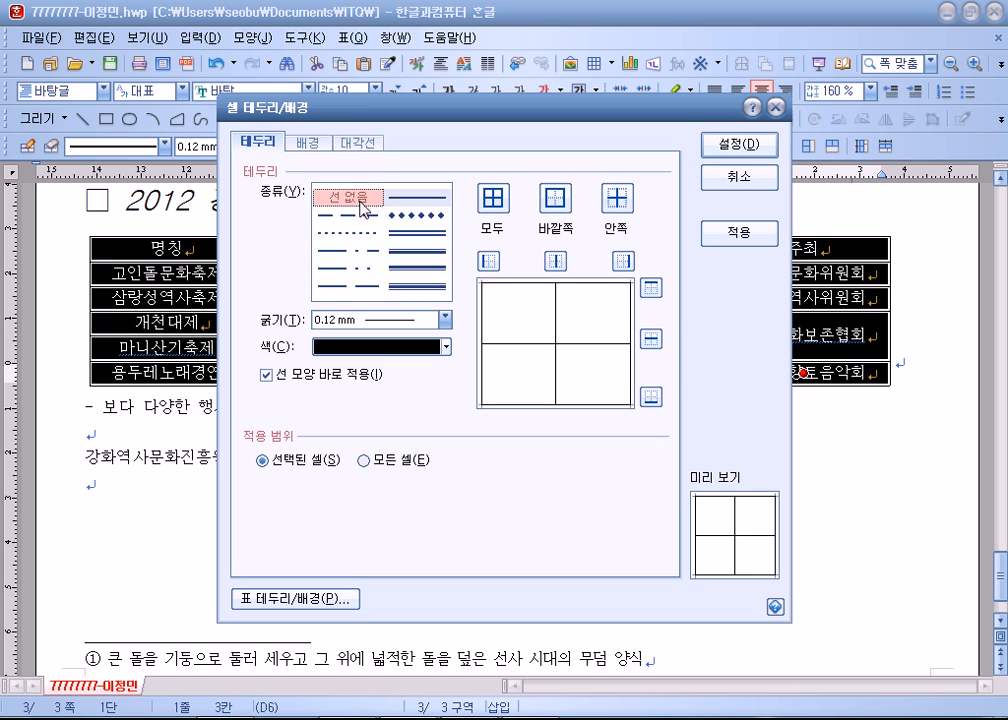
{"action": "left_click", "coordinate": [489, 261]}
{"action": "left_click", "coordinate": [625, 262]}
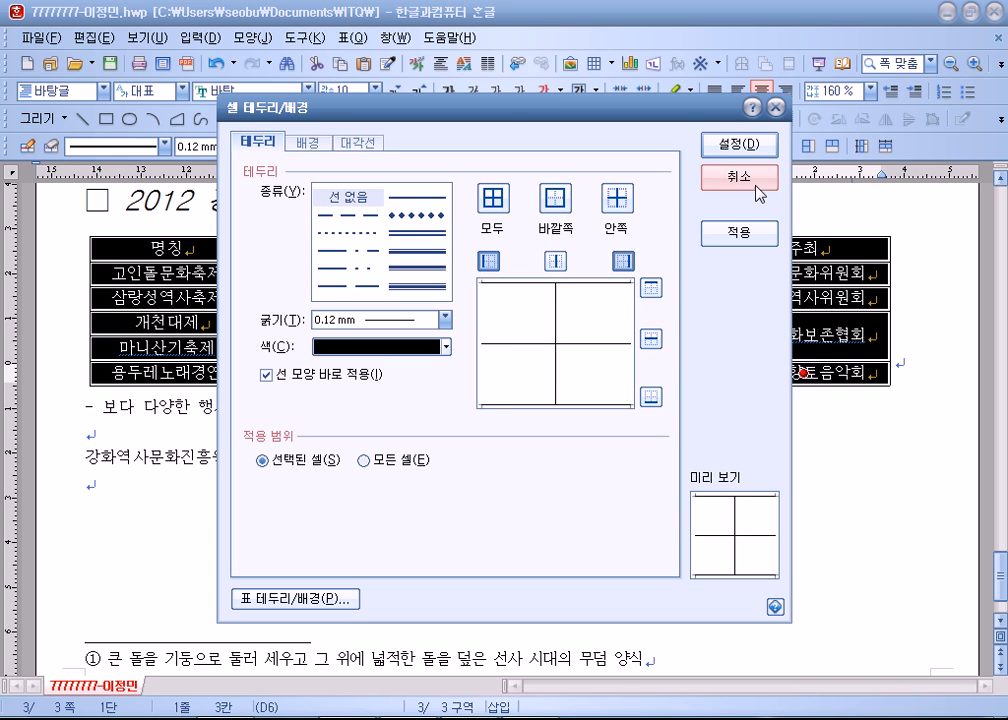
{"action": "left_click", "coordinate": [740, 144]}
{"action": "left_click", "coordinate": [585, 466]}
- Apply a 0.5 mm double line to the top and bottom outer borders of the event table
{"action": "left_click_drag", "start_coordinate": [200, 245], "coordinate": [801, 370]}
{"action": "key", "text": "l"}
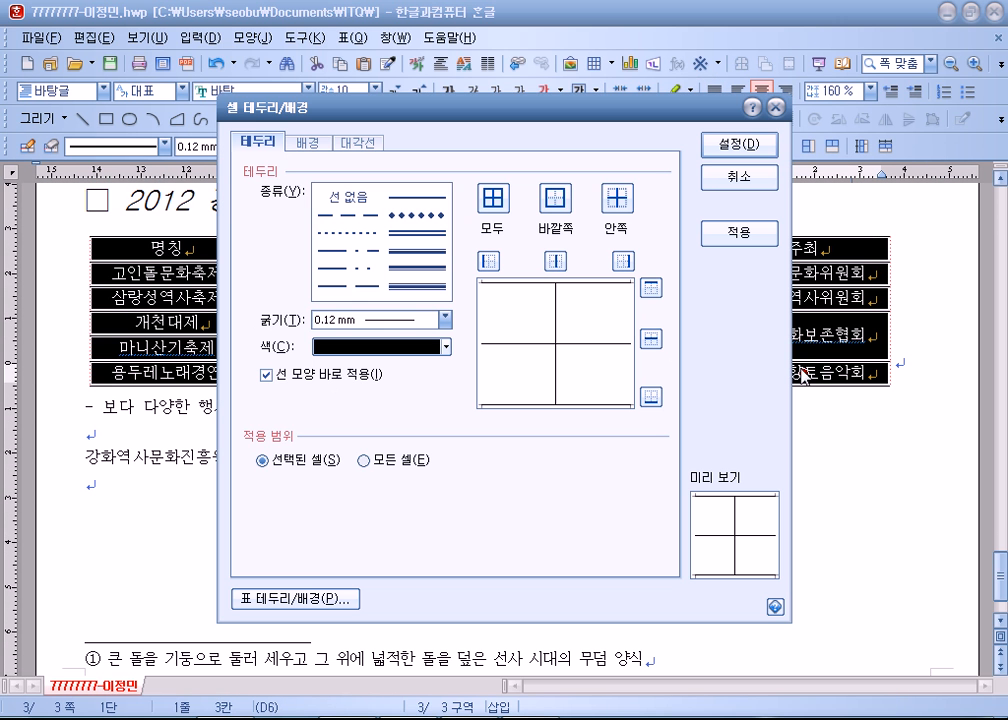
{"action": "left_click", "coordinate": [417, 231]}
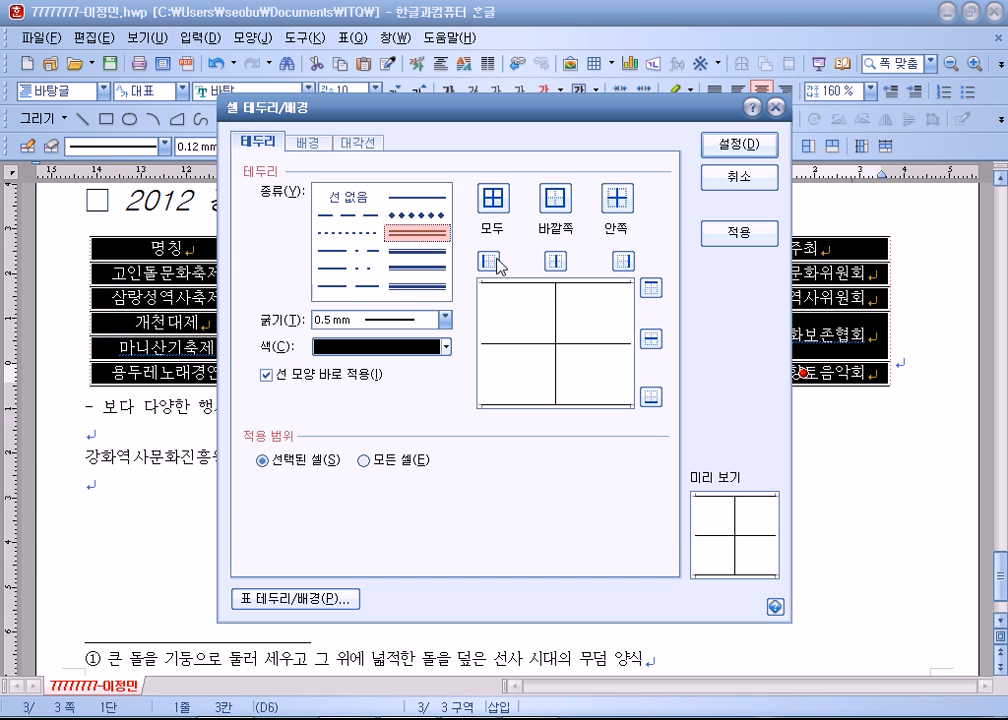
{"action": "left_click", "coordinate": [650, 287]}
{"action": "left_click", "coordinate": [650, 397]}
{"action": "left_click", "coordinate": [739, 144]}
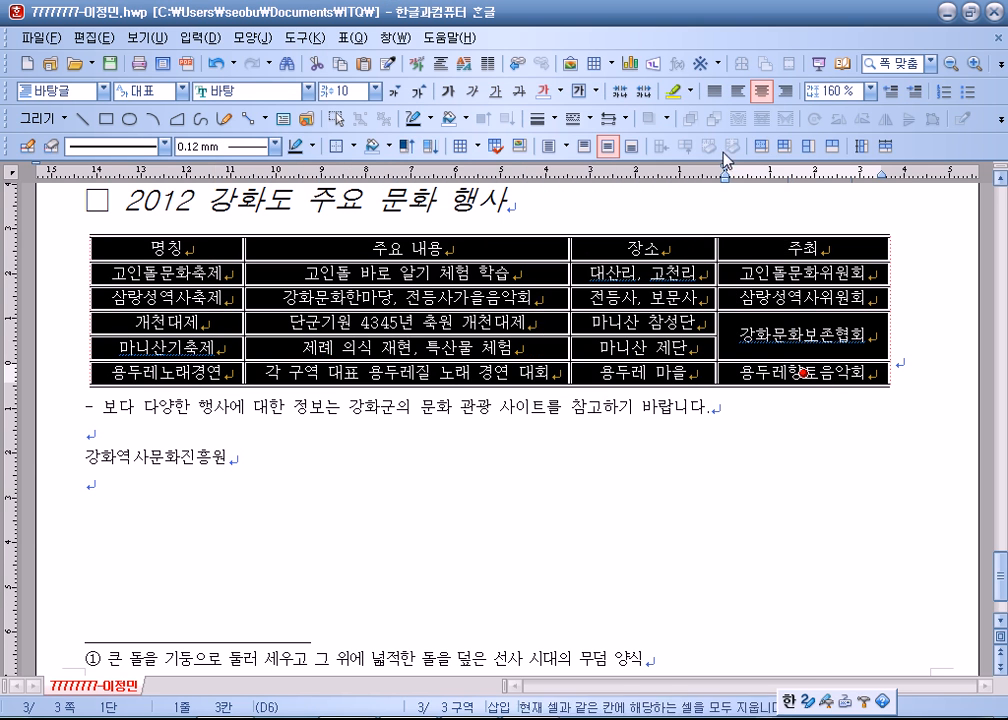
{"action": "left_click", "coordinate": [225, 400]}
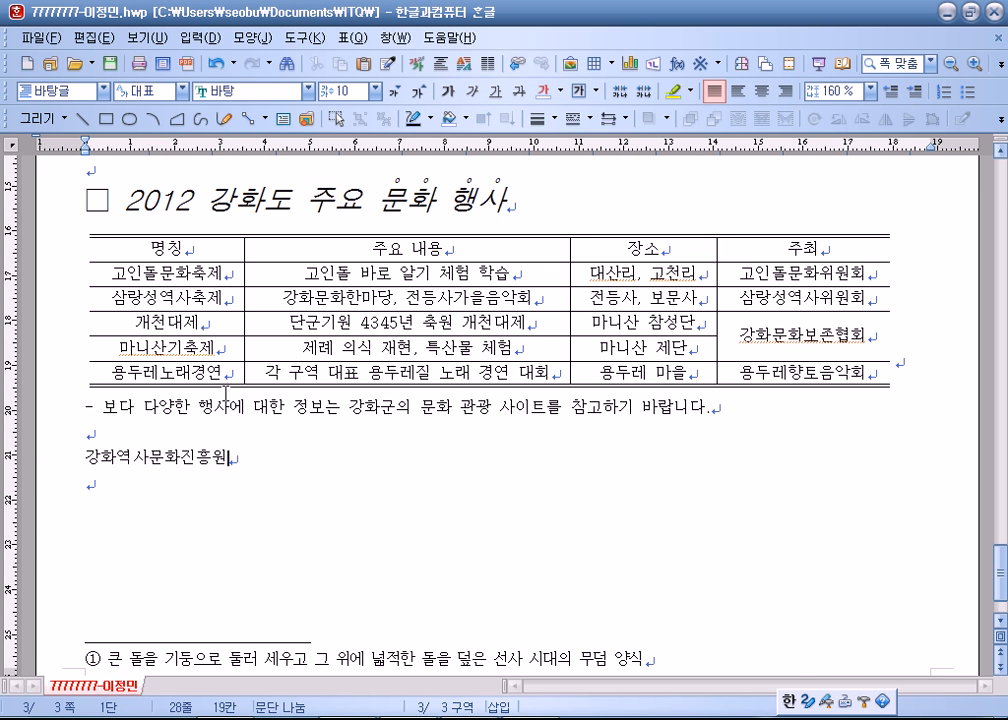
{"action": "left_click_drag", "start_coordinate": [172, 250], "coordinate": [762, 250]}
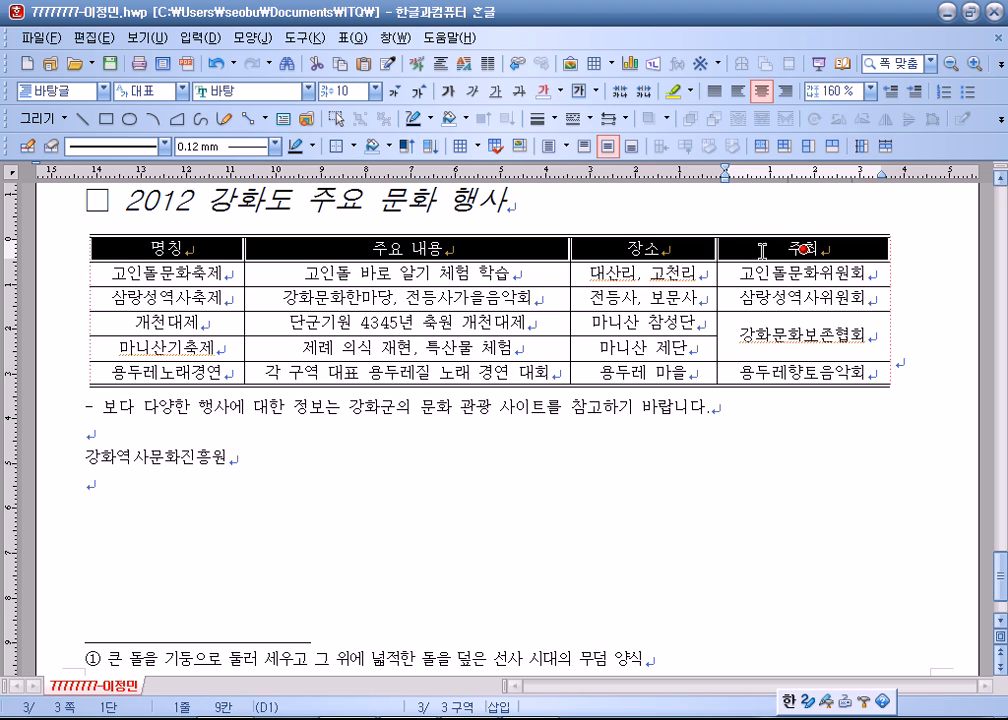
{"action": "key", "text": "l"}
{"action": "left_click", "coordinate": [414, 238]}
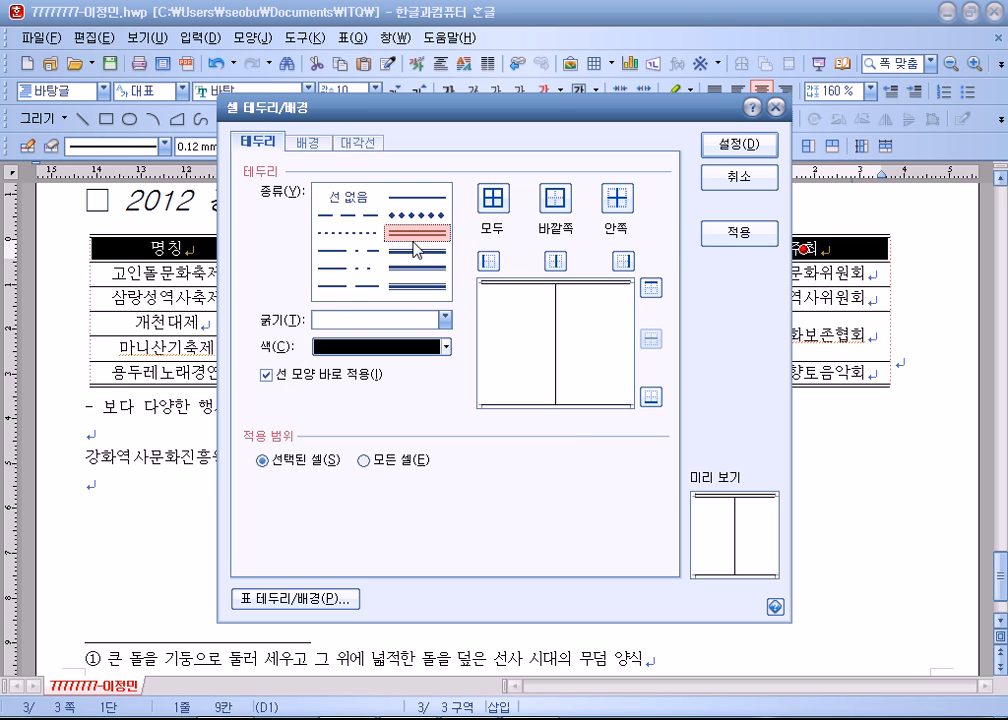
{"action": "left_click", "coordinate": [651, 397]}
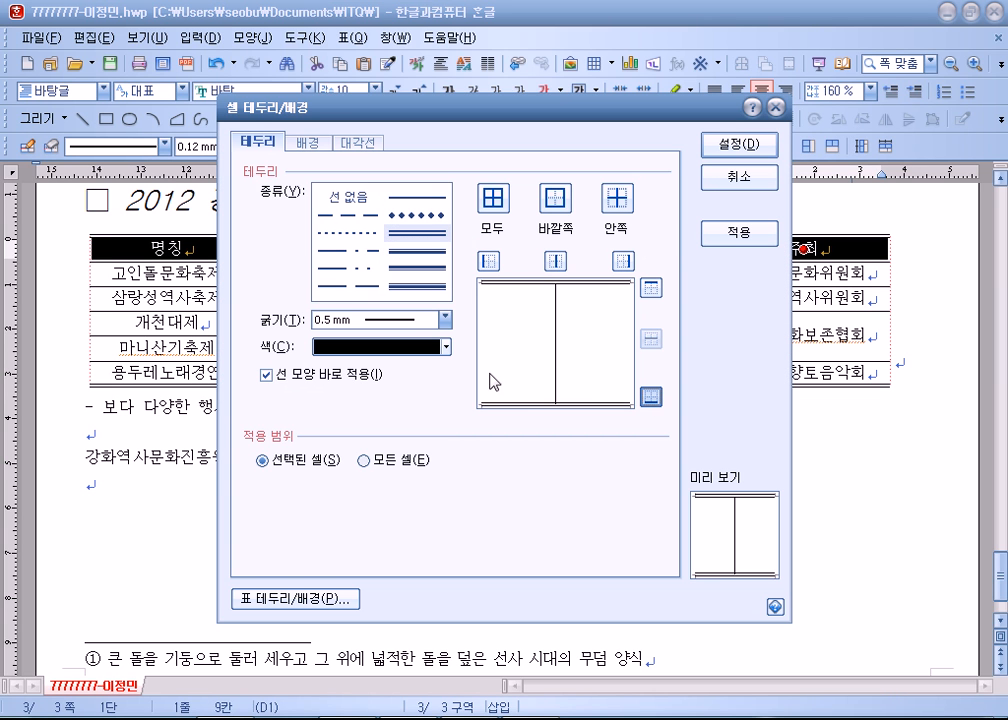
{"action": "left_click", "coordinate": [733, 180]}
{"action": "left_click_drag", "start_coordinate": [178, 268], "coordinate": [825, 273]}
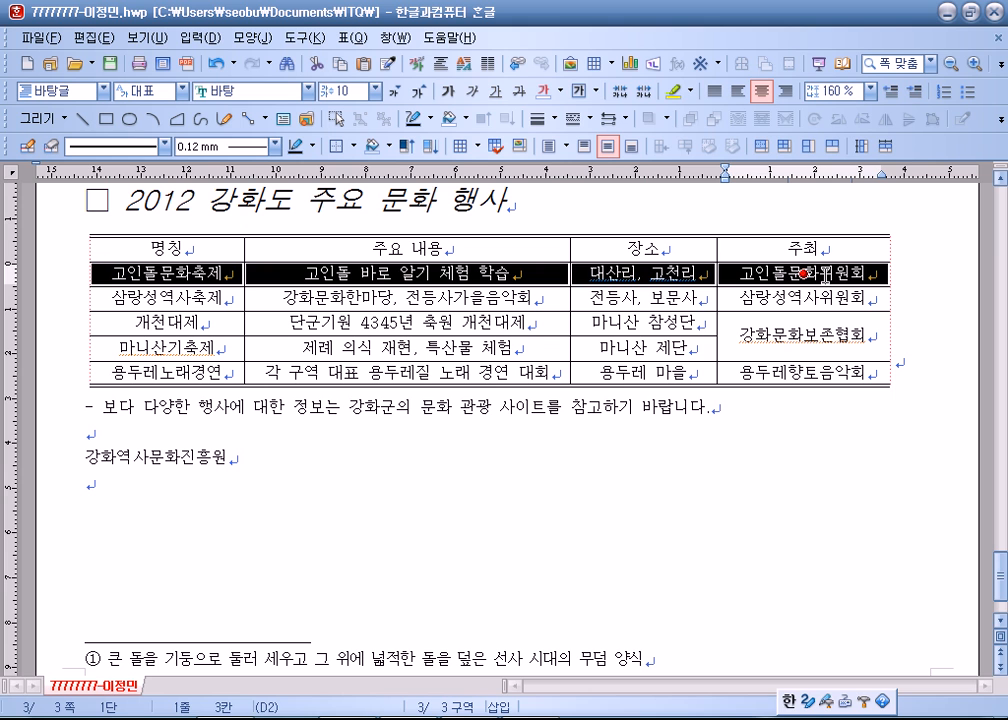
{"action": "left_click_drag", "start_coordinate": [165, 249], "coordinate": [815, 282]}
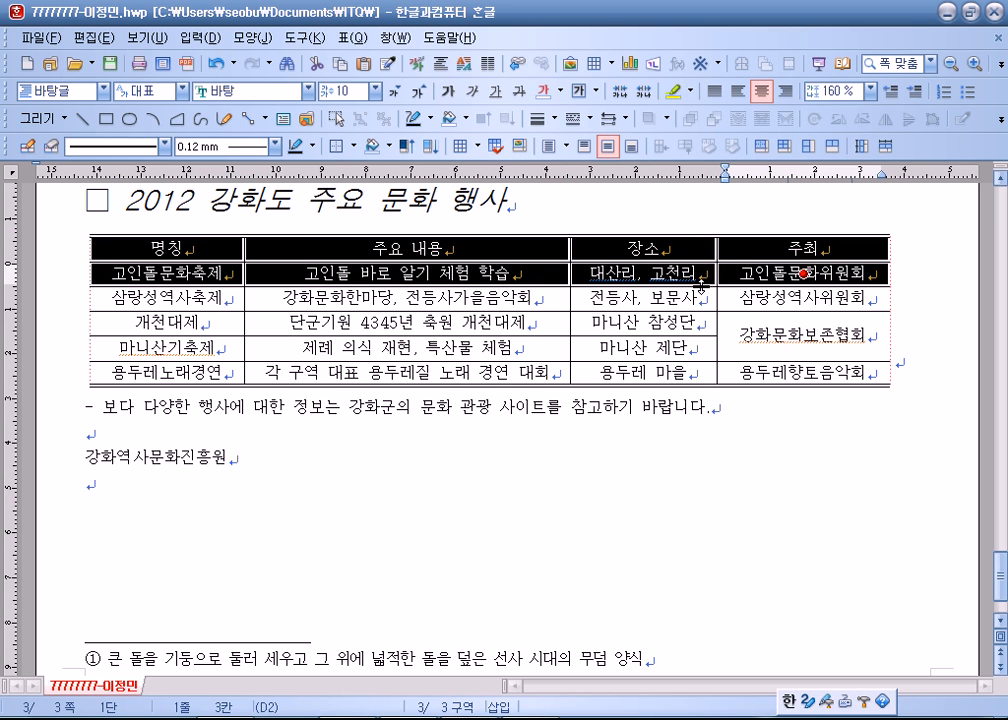
{"action": "left_click", "coordinate": [765, 240]}
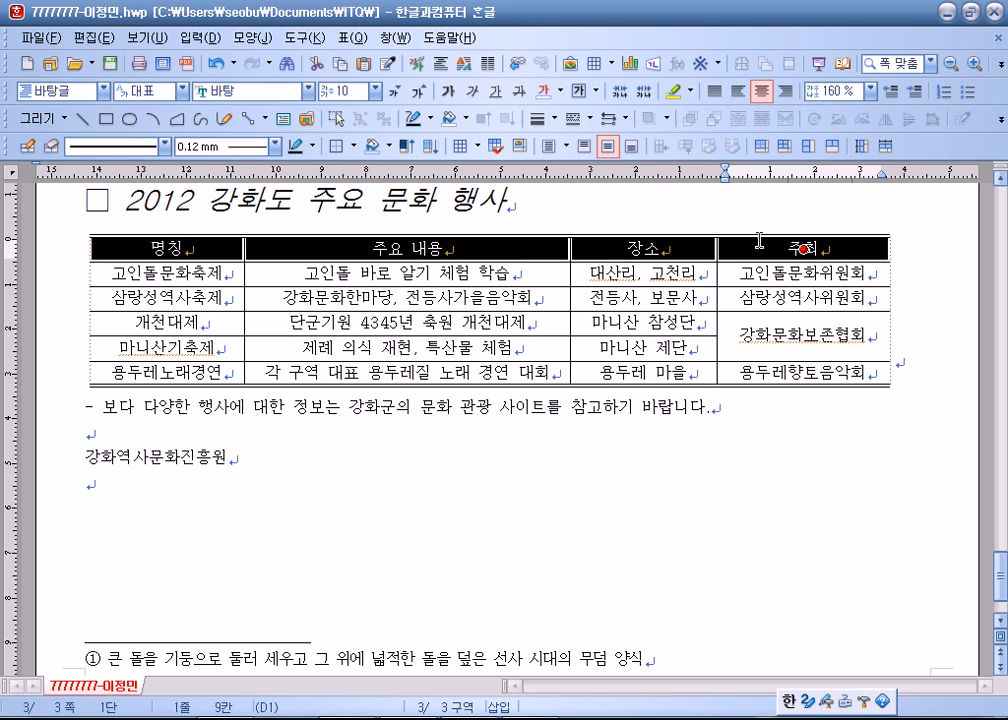
{"action": "left_click_drag", "start_coordinate": [776, 240], "coordinate": [771, 366]}
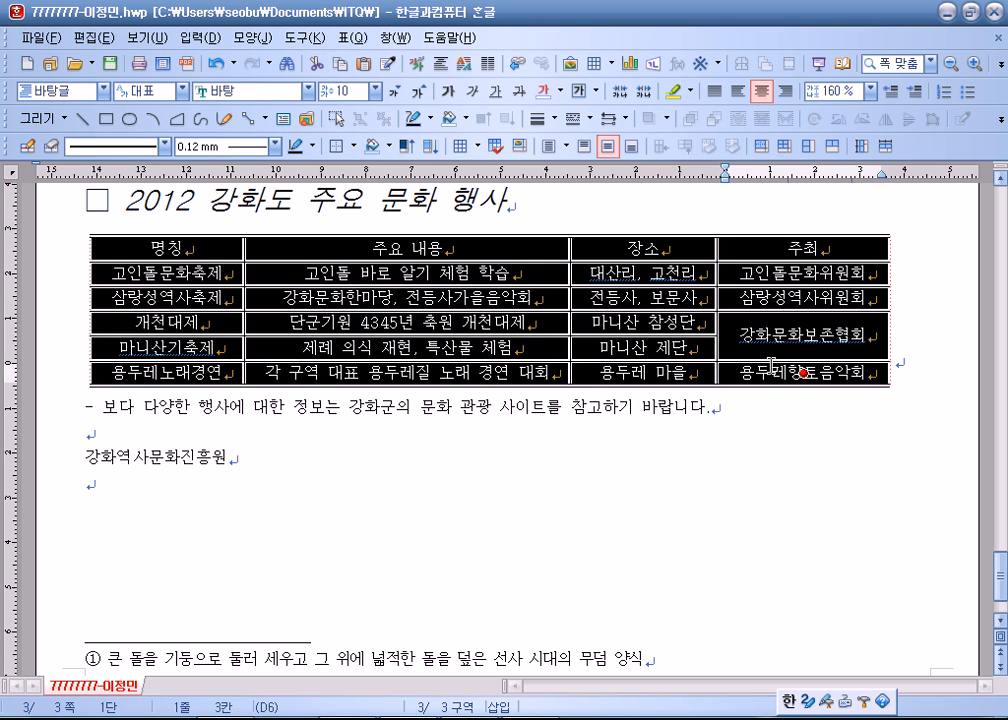
- Apply a 0.5 mm double line to the bottom border of the table's header row
{"action": "left_click", "coordinate": [792, 250]}
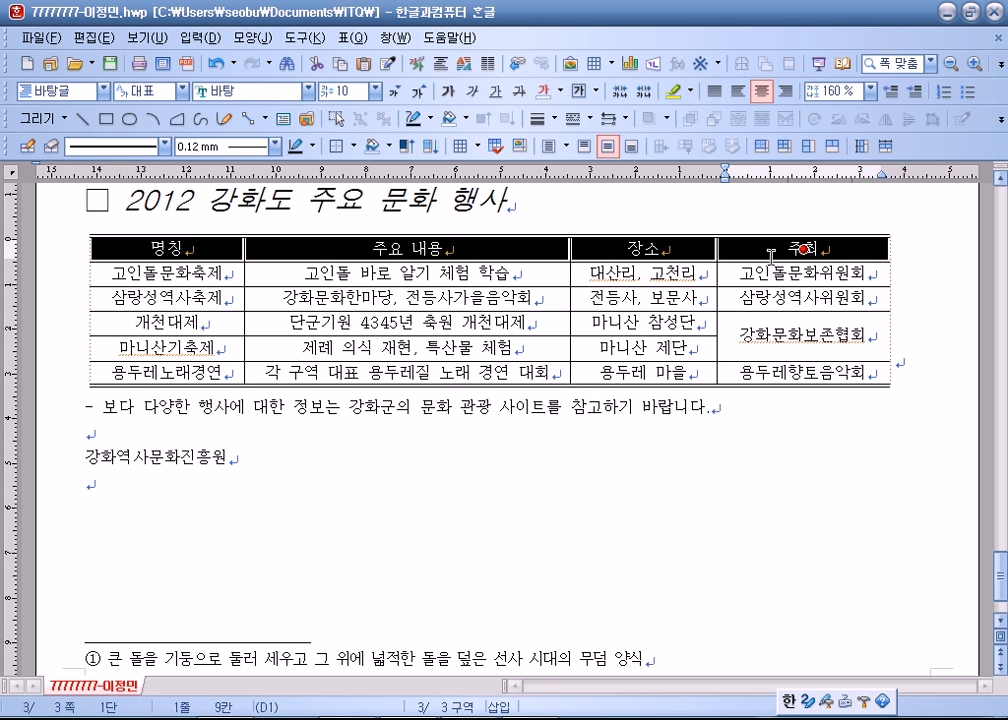
{"action": "key", "text": "l"}
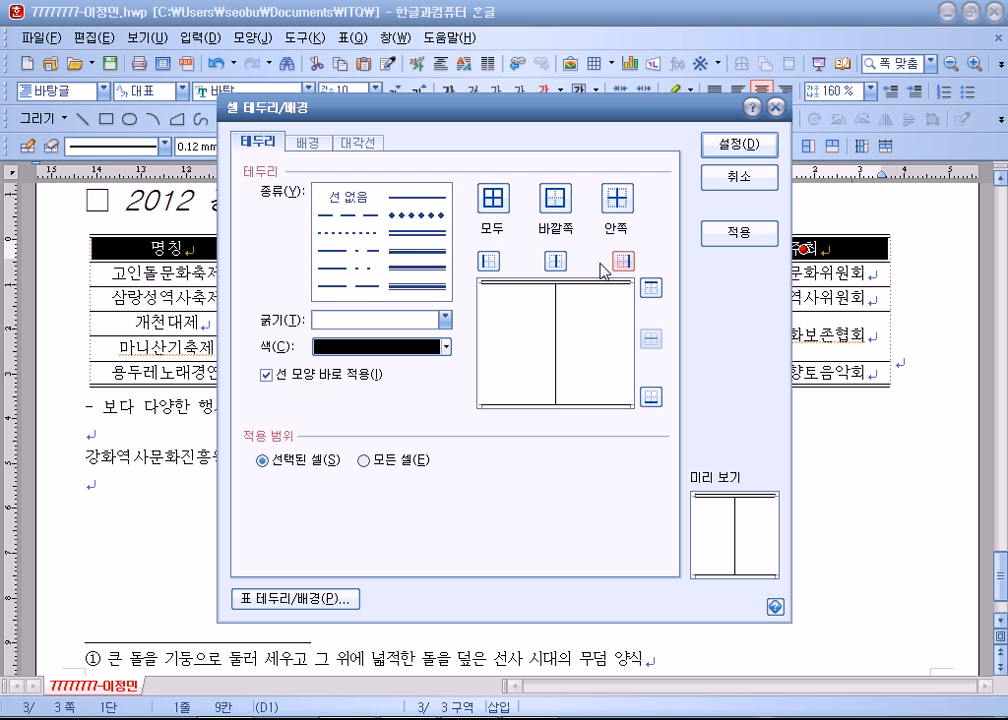
{"action": "left_click", "coordinate": [438, 235]}
{"action": "left_click", "coordinate": [651, 398]}
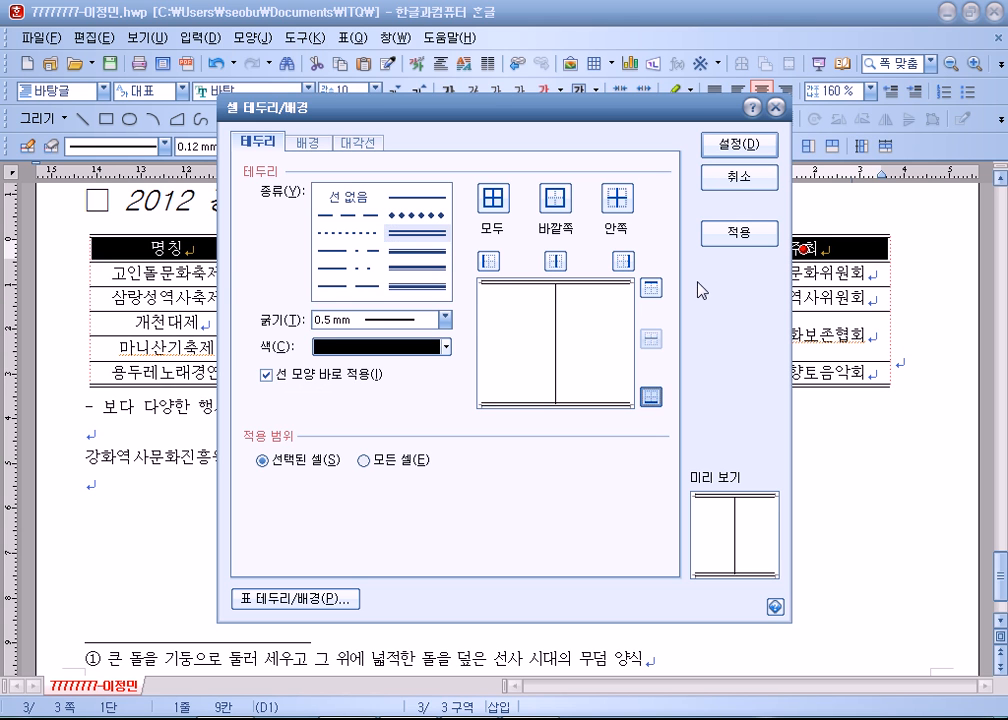
{"action": "left_click", "coordinate": [736, 146]}
{"action": "left_click", "coordinate": [270, 411]}
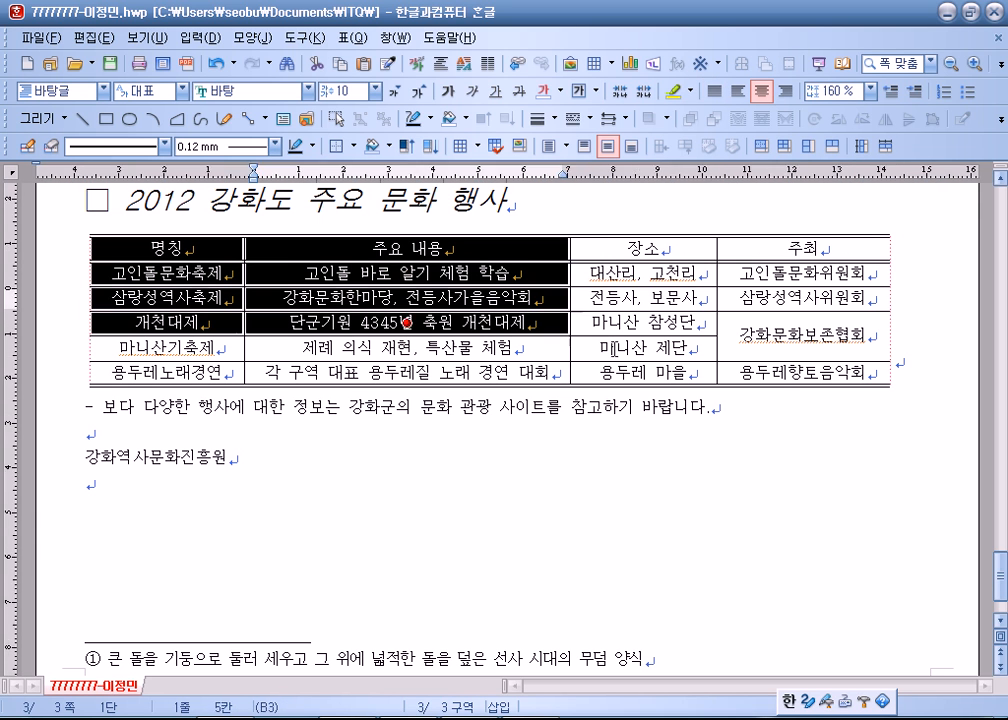
- Set the font of all event table cells to 굴림
{"action": "left_click_drag", "start_coordinate": [160, 246], "coordinate": [798, 397]}
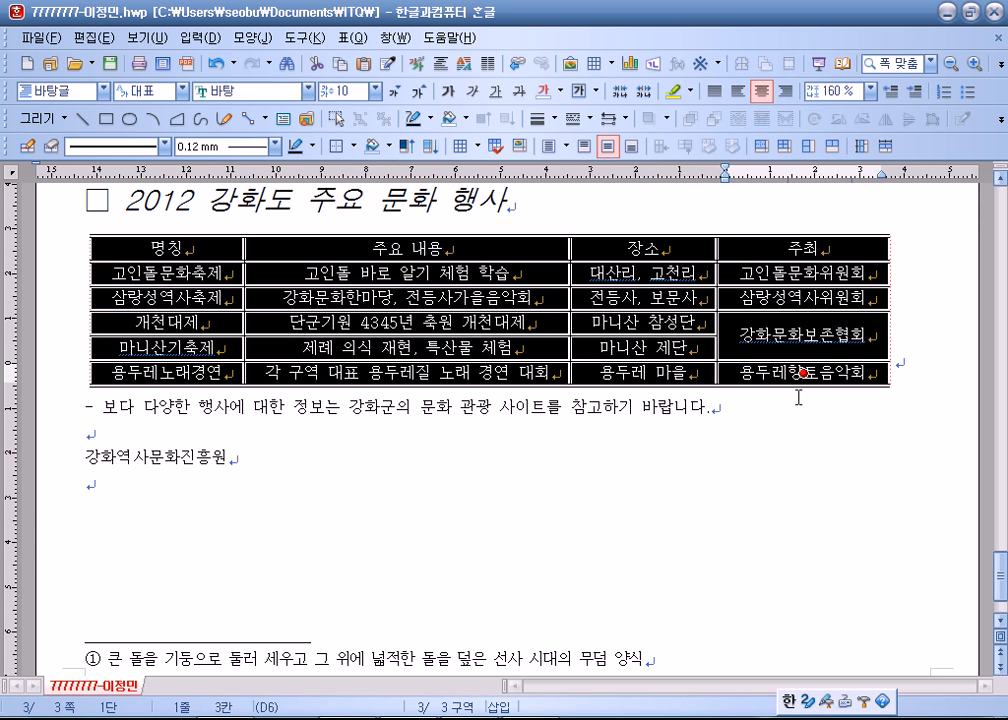
{"action": "left_click", "coordinate": [308, 90]}
{"action": "scroll", "coordinate": [285, 190], "scroll_direction": "up", "scroll_amount": 8}
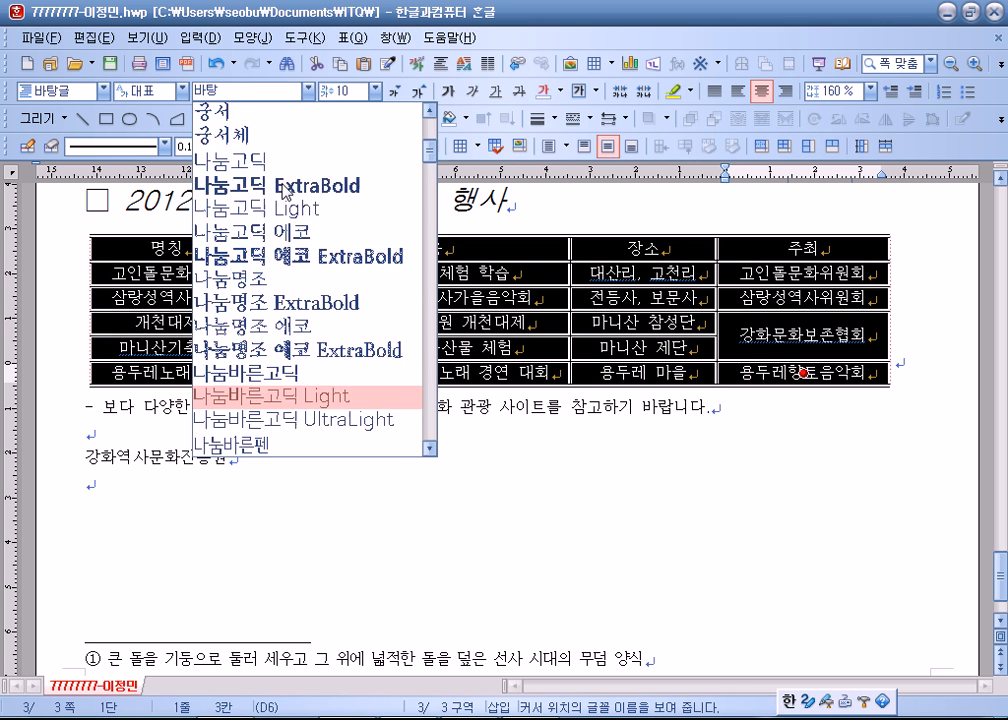
{"action": "left_click", "coordinate": [252, 263]}
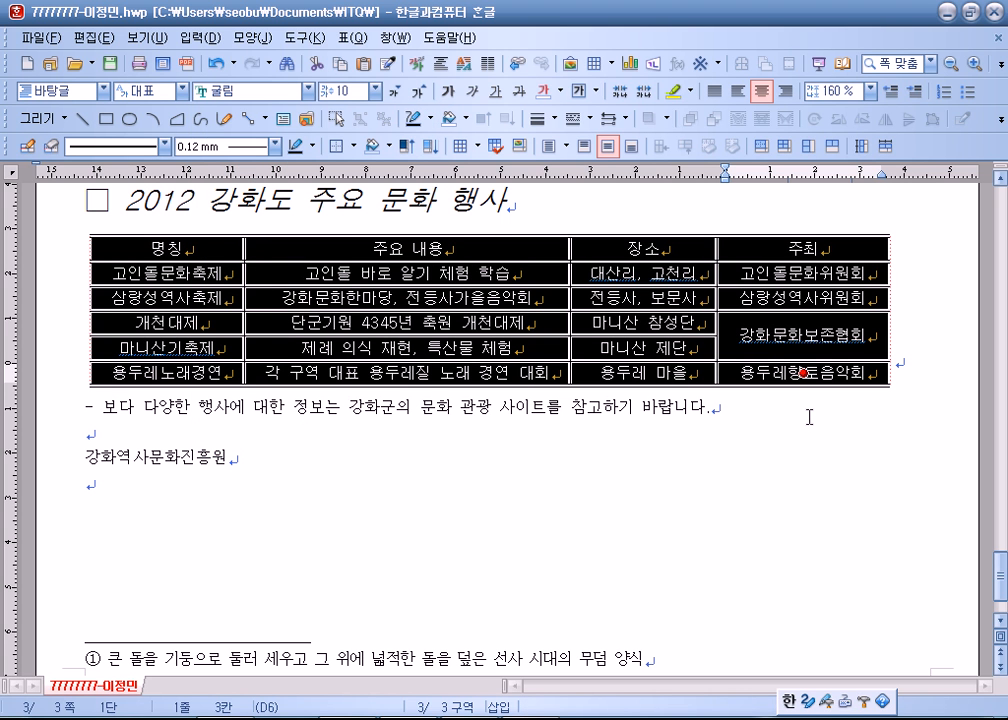
{"action": "left_click", "coordinate": [726, 466]}
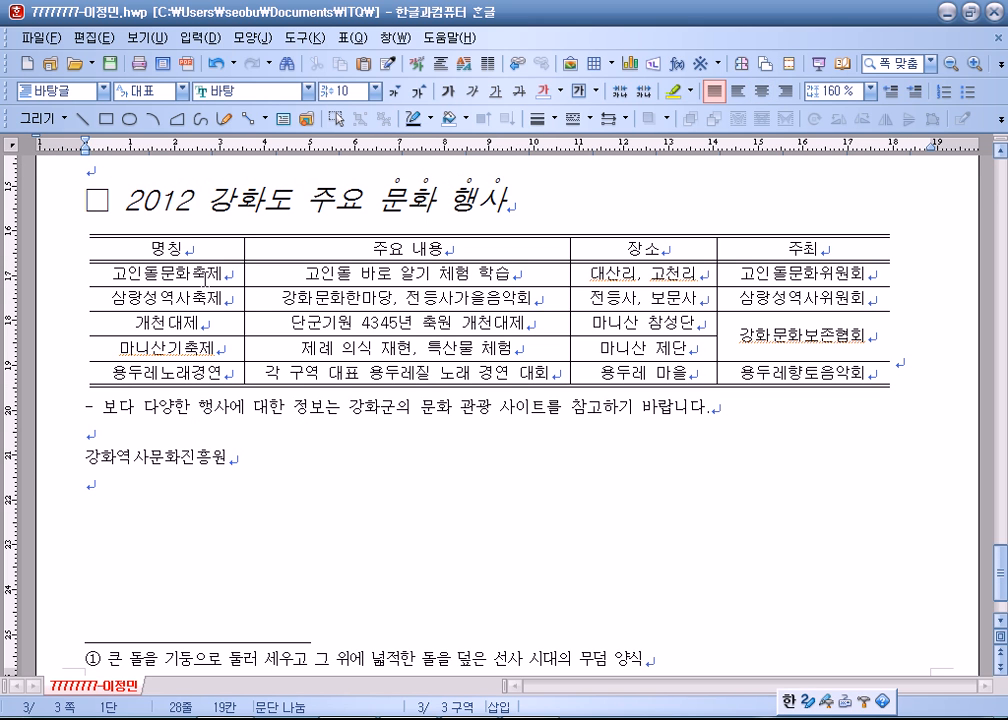
- Fill the event table's header row with a vertical (수직) gradient running from white to yellow
{"action": "left_click_drag", "start_coordinate": [168, 243], "coordinate": [790, 250]}
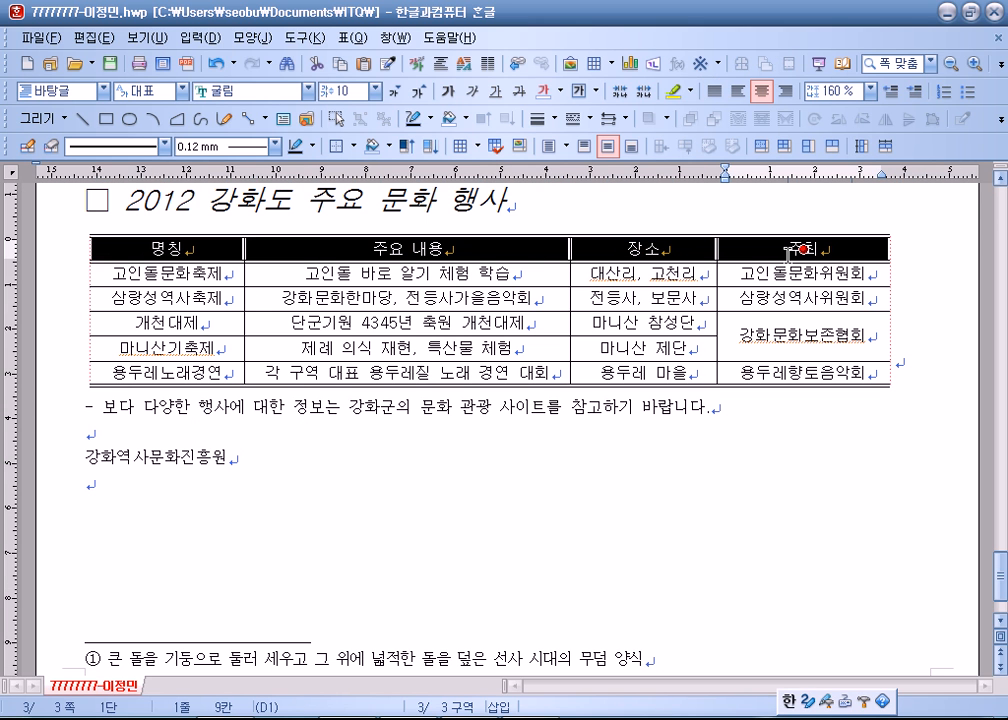
{"action": "key", "text": "c"}
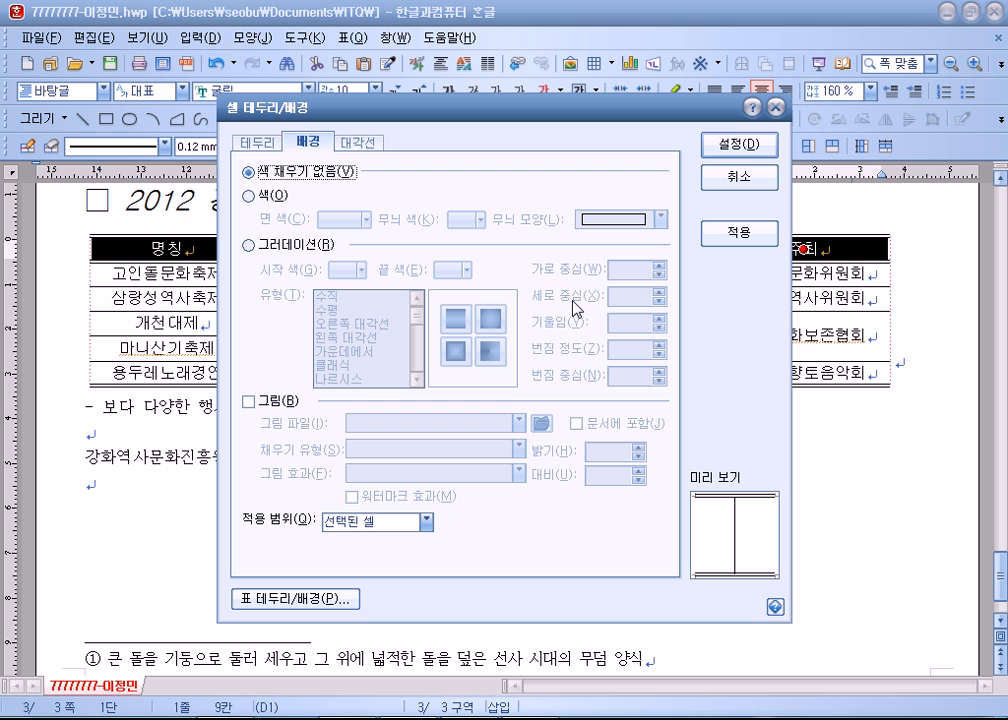
{"action": "left_click", "coordinate": [253, 196]}
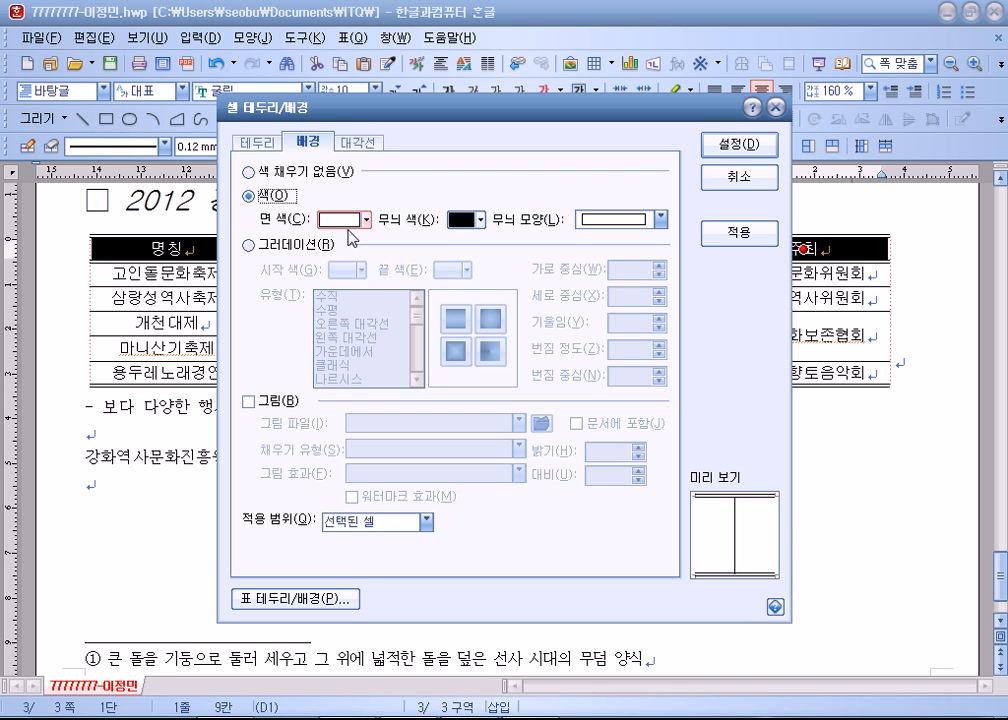
{"action": "left_click", "coordinate": [318, 245]}
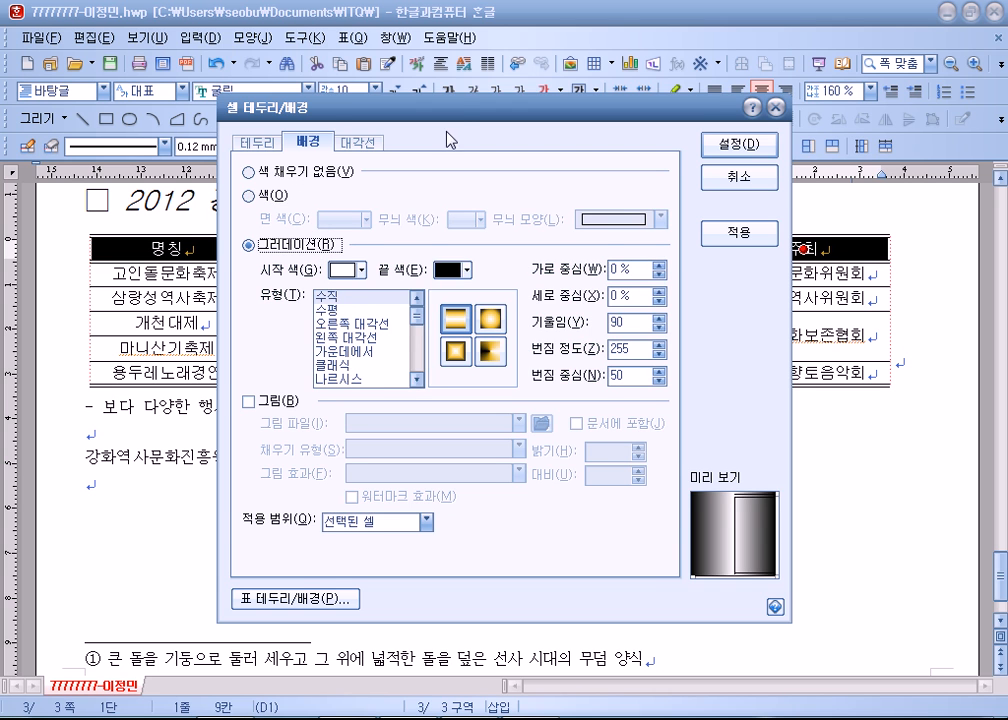
{"action": "left_click_drag", "start_coordinate": [455, 116], "coordinate": [475, 81]}
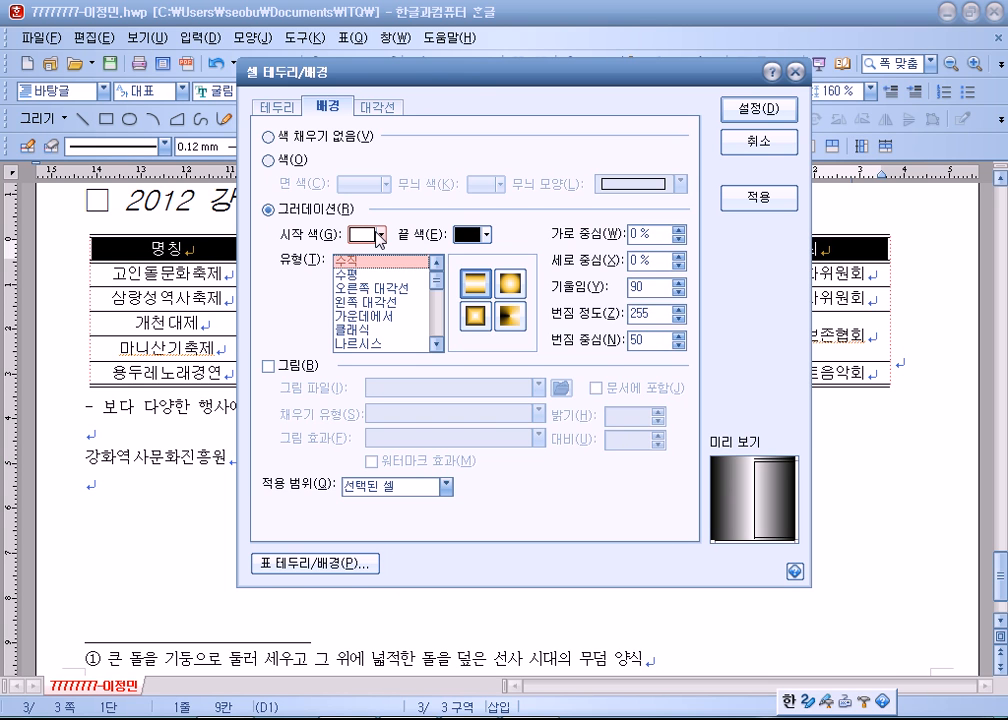
{"action": "left_click", "coordinate": [487, 240]}
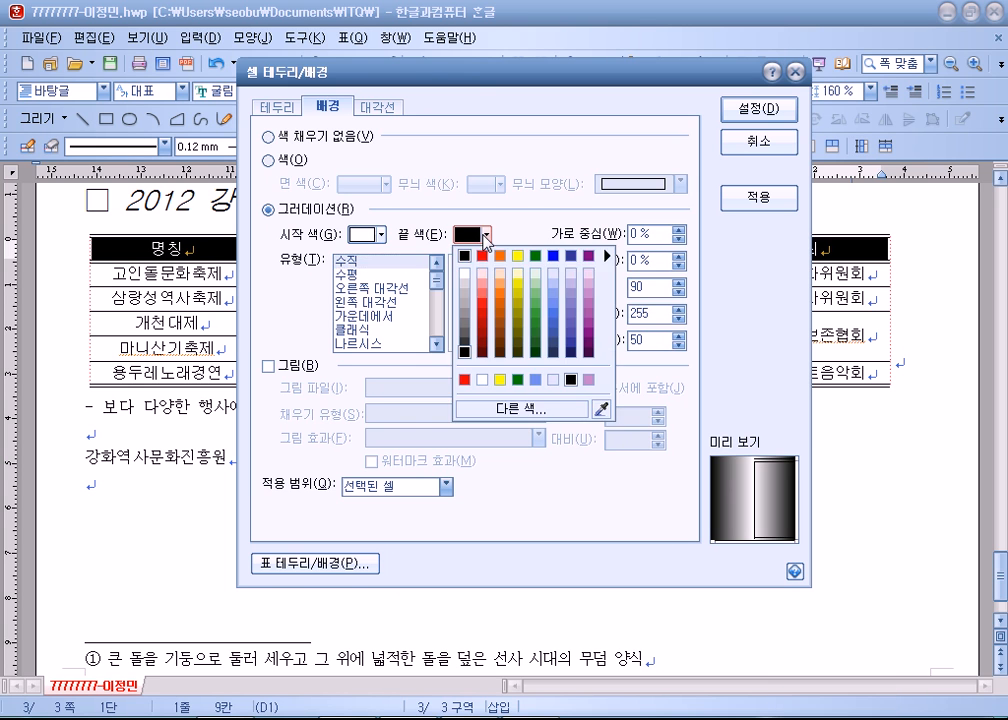
{"action": "left_click", "coordinate": [517, 255]}
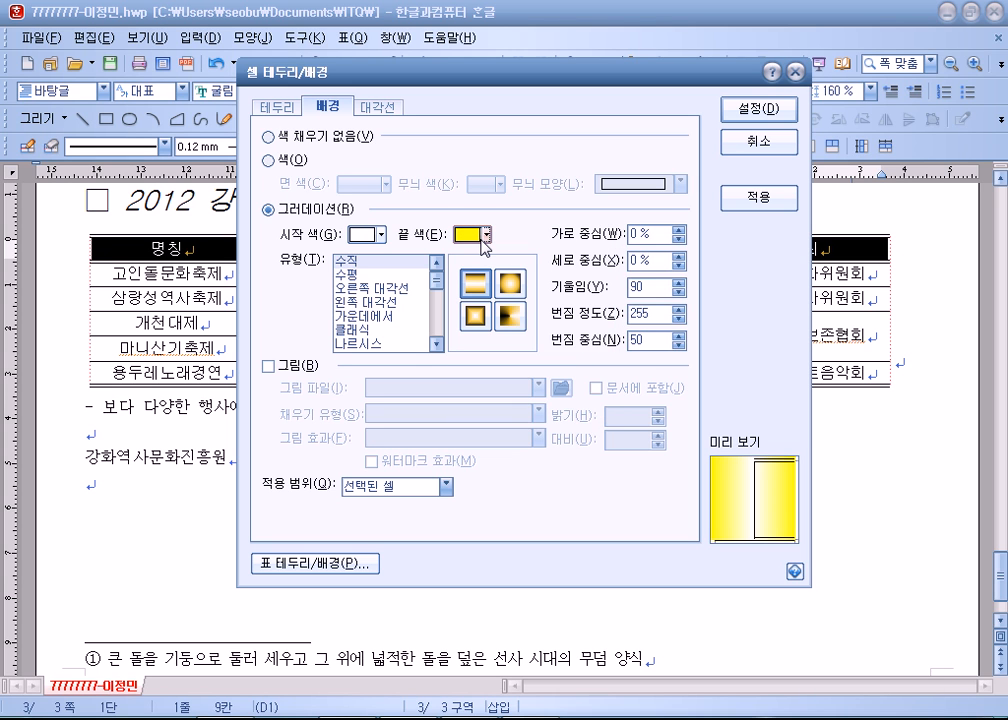
{"action": "left_click", "coordinate": [357, 272]}
{"action": "key", "text": "Up"}
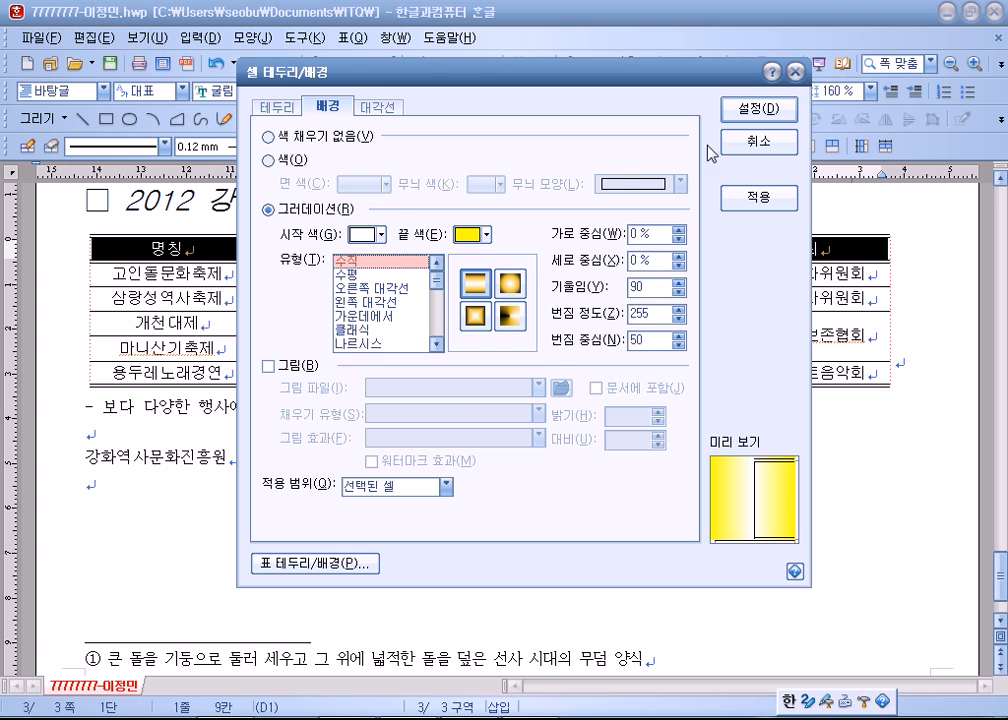
{"action": "left_click", "coordinate": [759, 107]}
{"action": "left_click", "coordinate": [522, 434]}
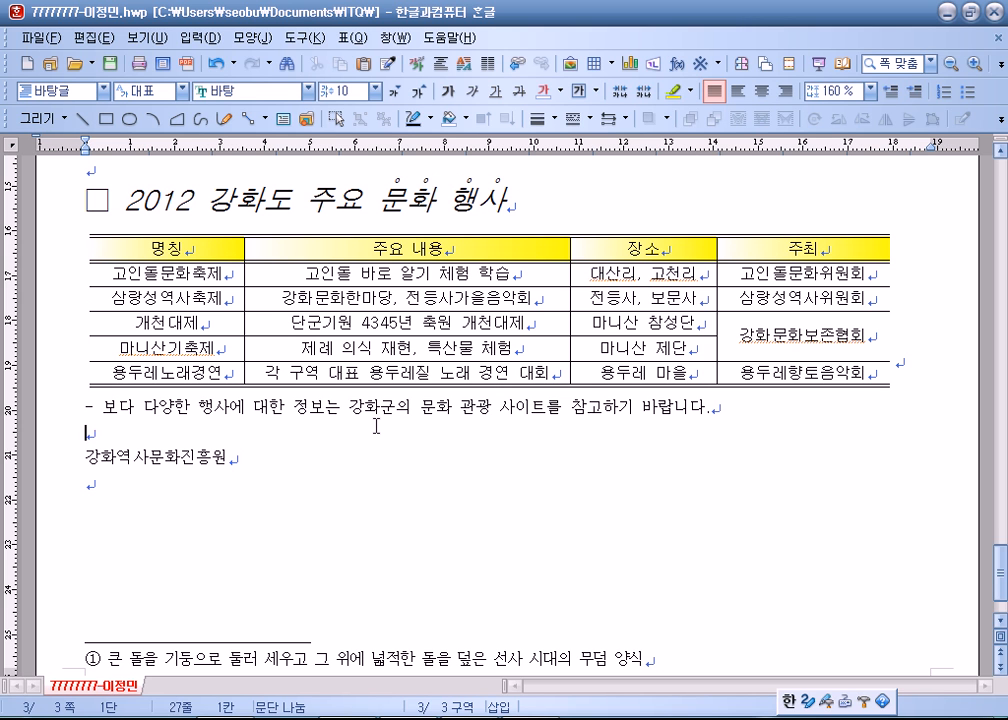
{"action": "left_click_drag", "start_coordinate": [130, 248], "coordinate": [800, 246]}
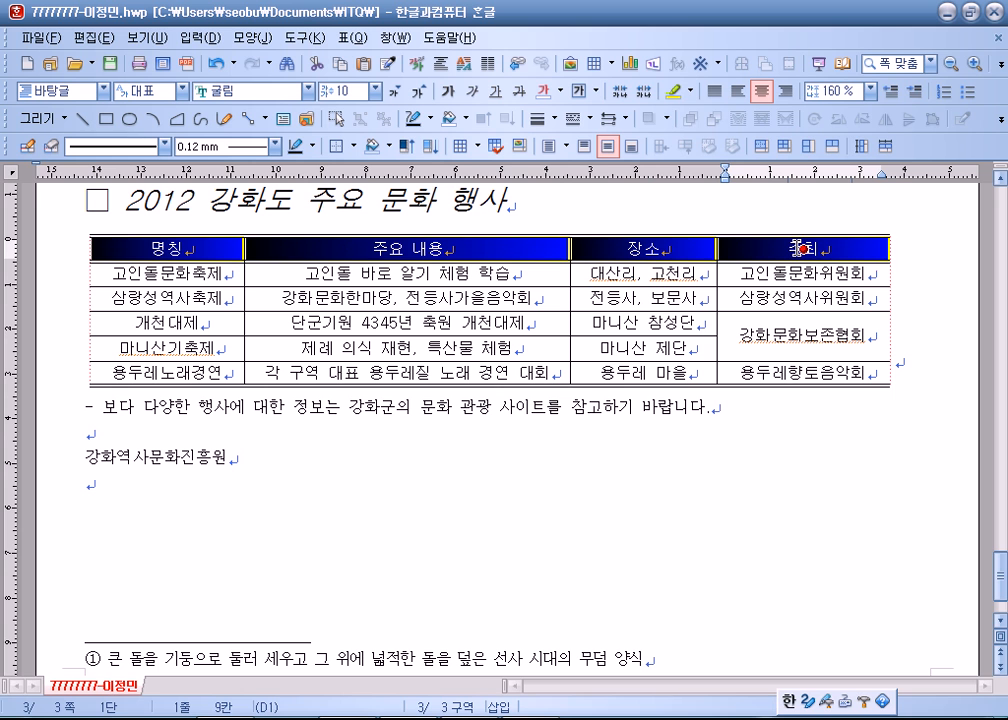
- Set the font of the closing organization name 강화역사문화진흥원 below the table to 궁서
{"action": "scroll", "coordinate": [265, 441], "scroll_direction": "down", "scroll_amount": 1}
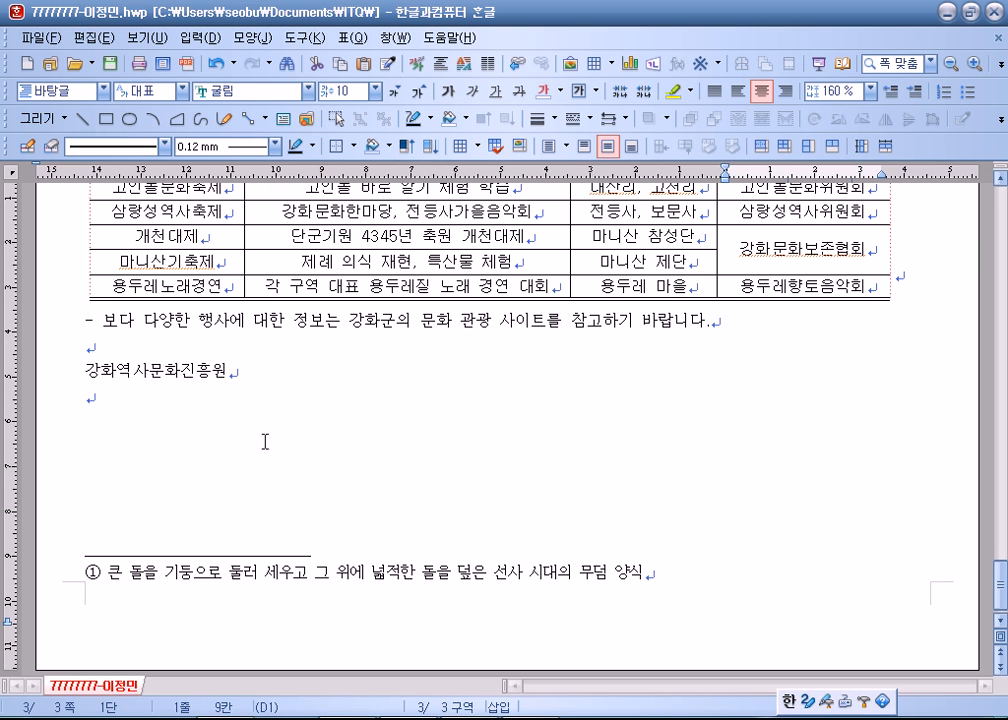
{"action": "left_click_drag", "start_coordinate": [90, 371], "coordinate": [238, 368]}
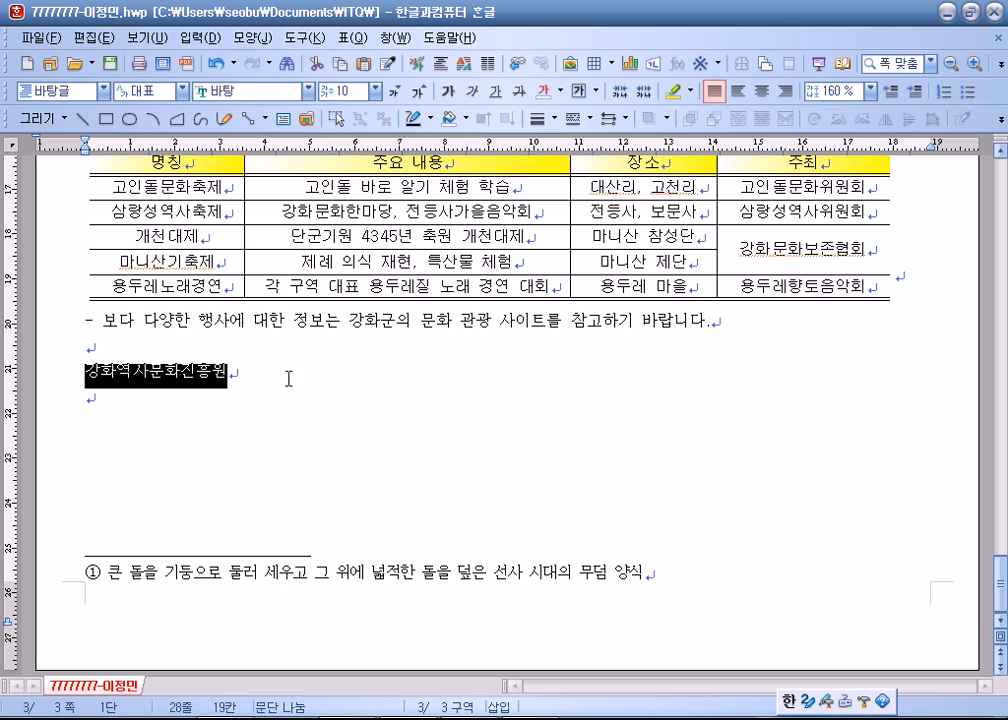
{"action": "left_click", "coordinate": [308, 91]}
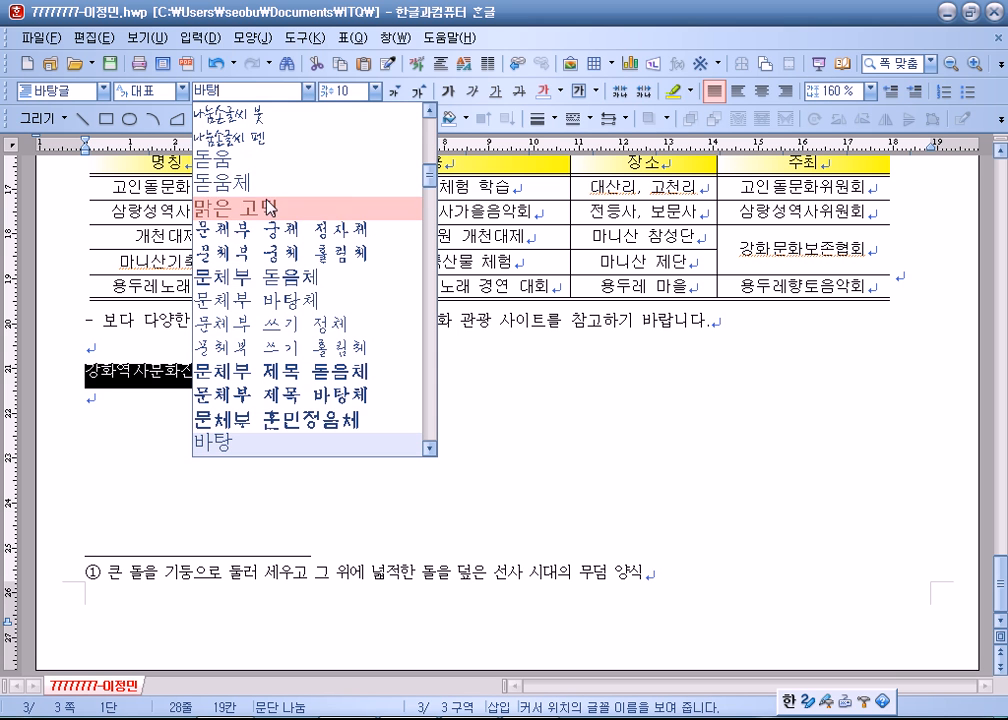
{"action": "scroll", "coordinate": [278, 197], "scroll_direction": "up", "scroll_amount": 2}
{"action": "scroll", "coordinate": [280, 195], "scroll_direction": "up", "scroll_amount": 5}
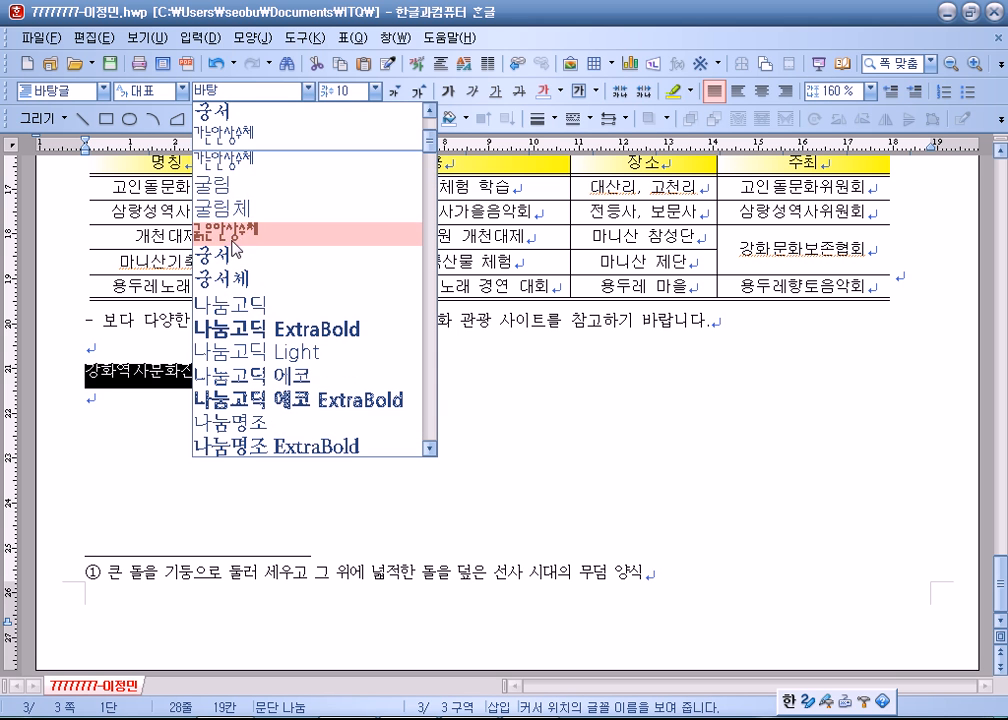
{"action": "left_click", "coordinate": [231, 257]}
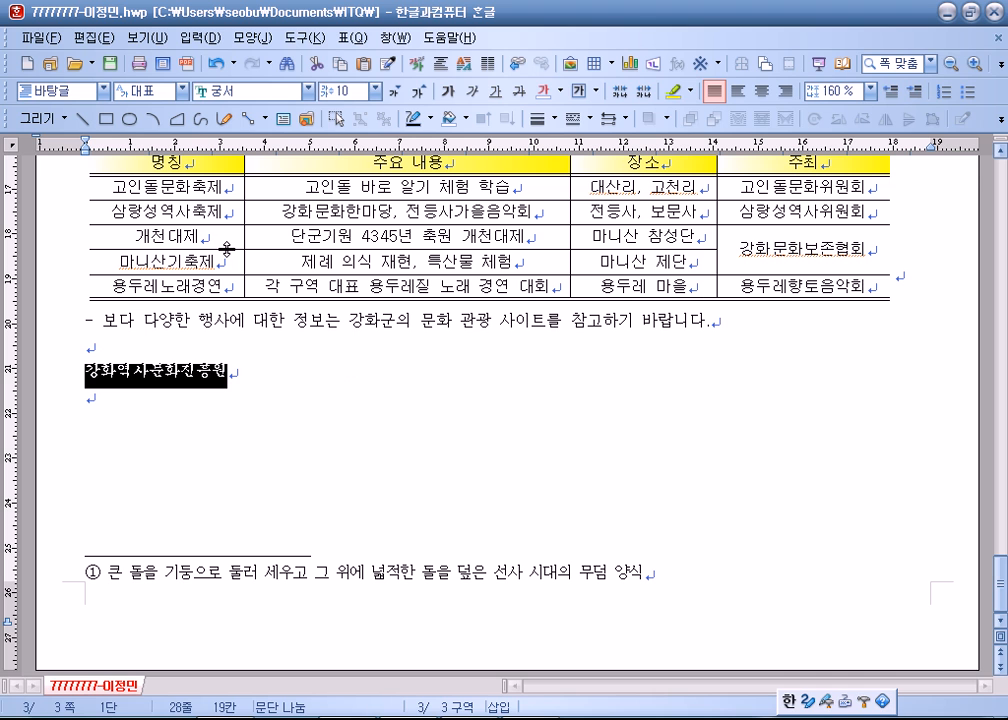
- Make the organization name 25 pt bold and centre its paragraph
{"action": "left_click", "coordinate": [345, 90]}
{"action": "type", "text": "4"}
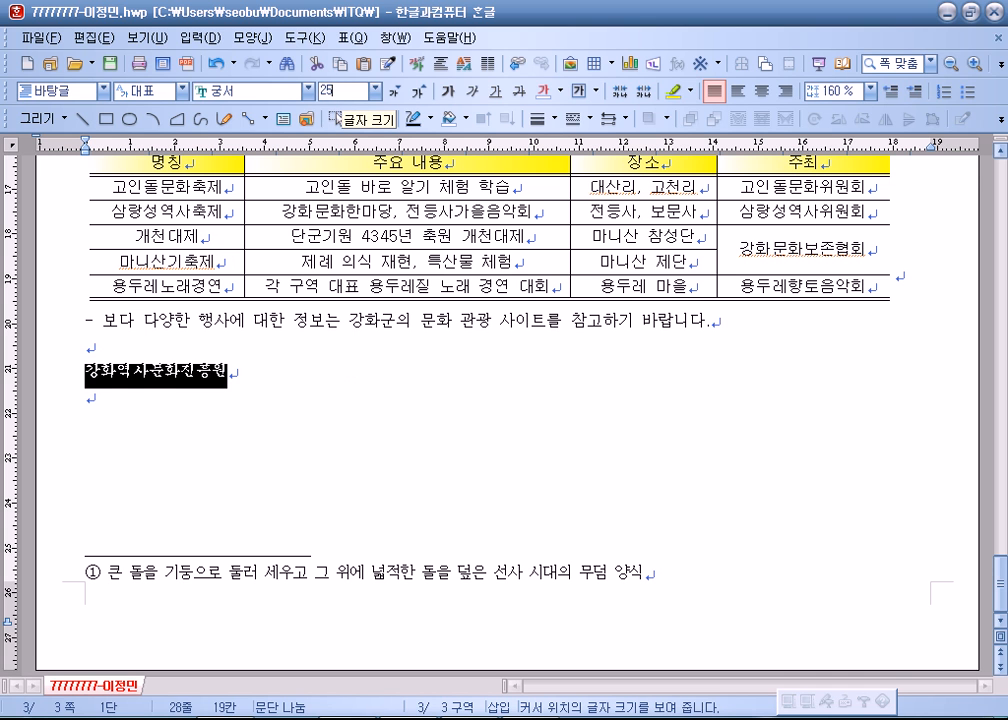
{"action": "type", "text": "5"}
{"action": "key", "text": "Return"}
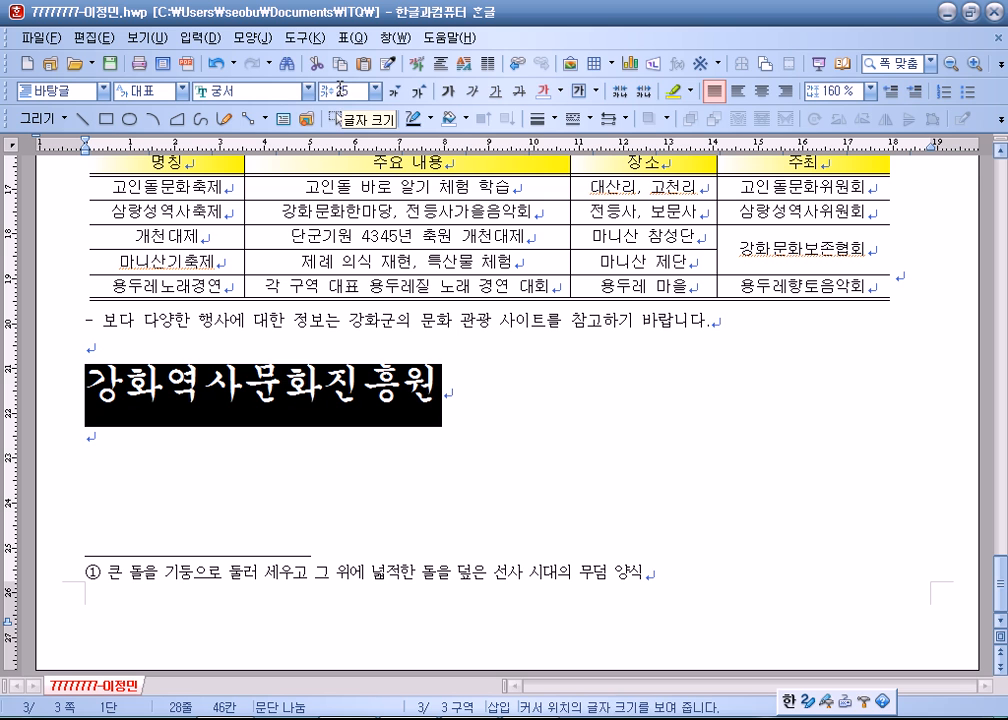
{"action": "left_click", "coordinate": [449, 91]}
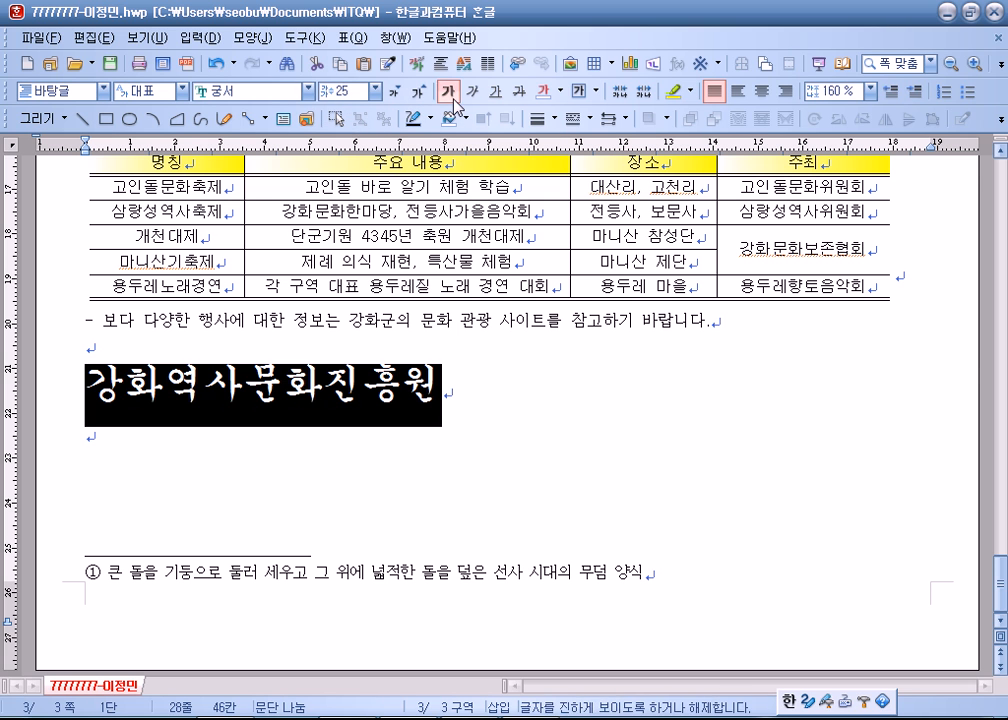
{"action": "left_click", "coordinate": [762, 91]}
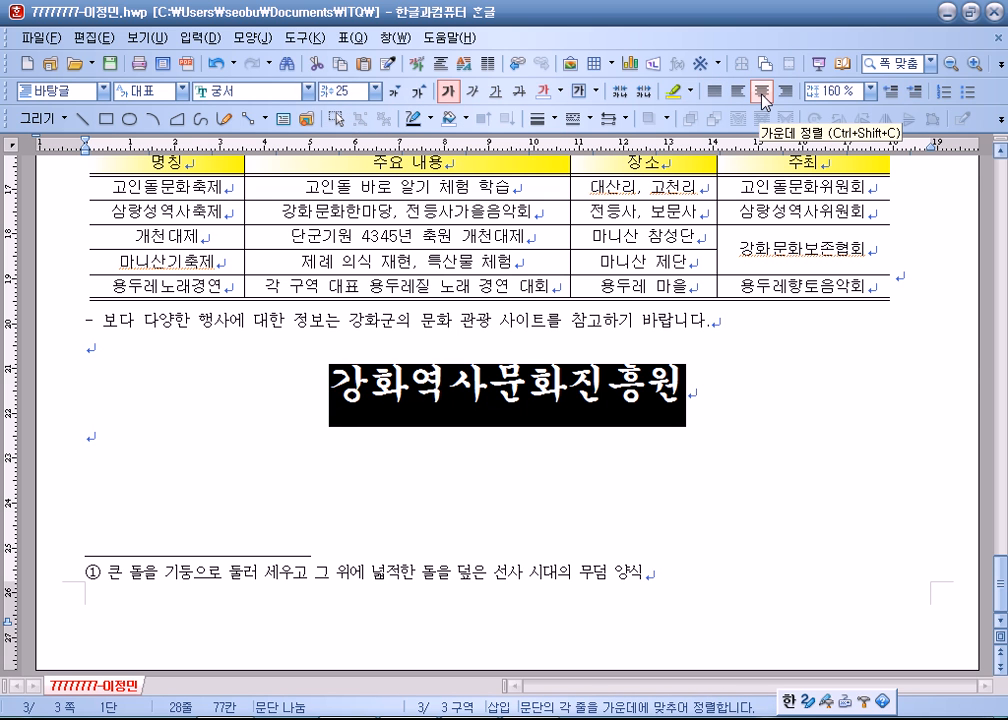
- Reduce the character width (장평) of the organization name to 95%
{"action": "left_click", "coordinate": [270, 38]}
{"action": "left_click", "coordinate": [265, 61]}
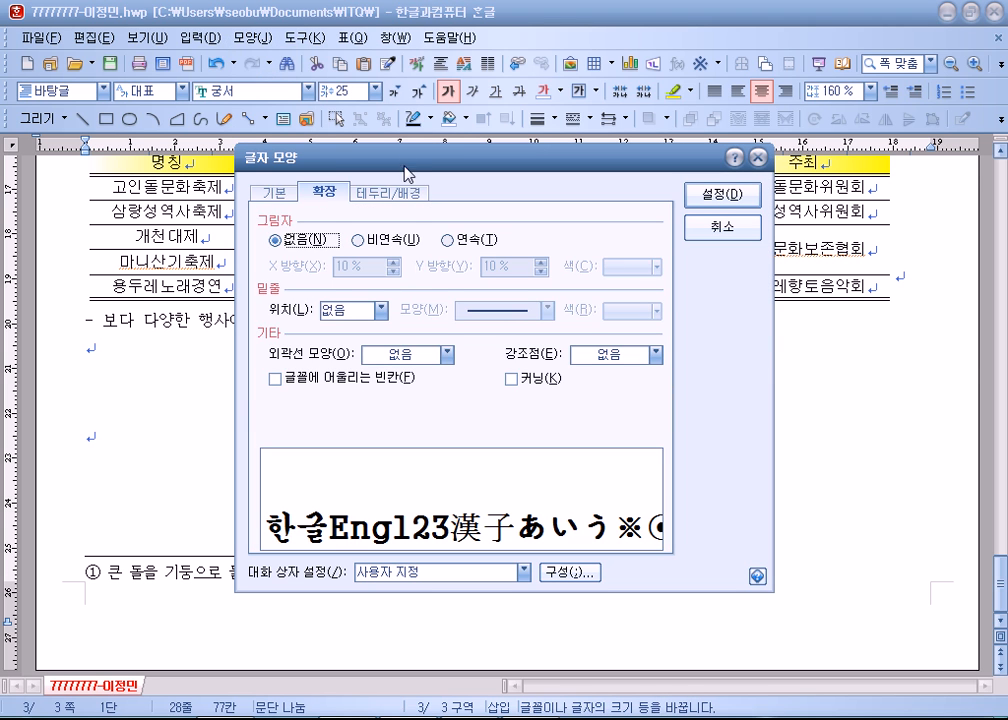
{"action": "left_click", "coordinate": [275, 191]}
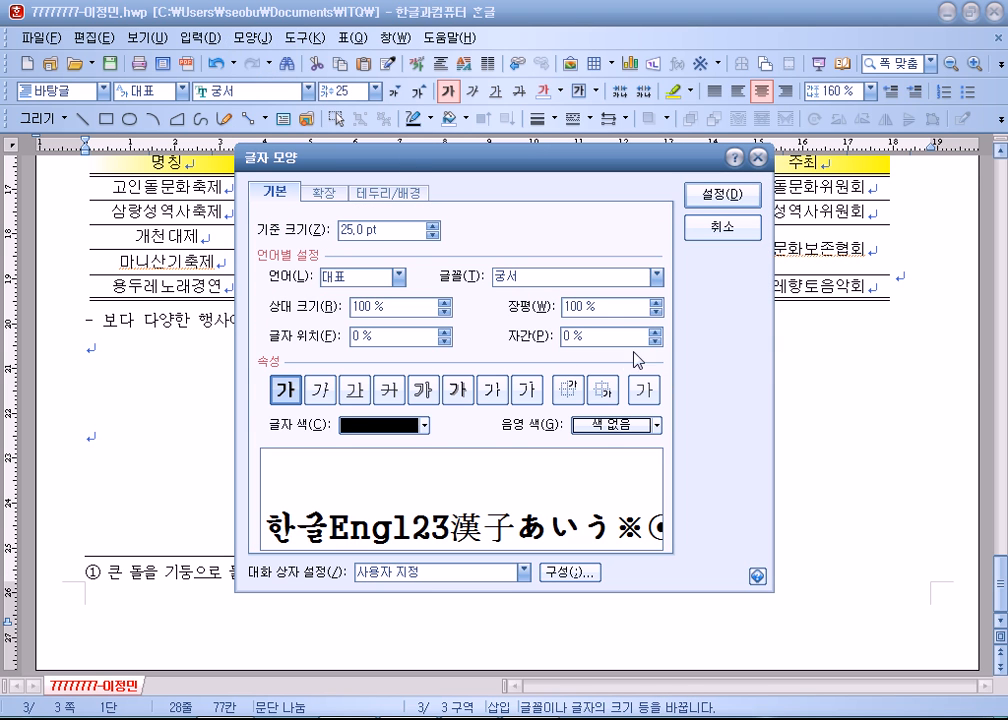
{"action": "left_click", "coordinate": [656, 312]}
{"action": "left_click", "coordinate": [656, 312]}
{"action": "left_click", "coordinate": [656, 312]}
{"action": "left_click", "coordinate": [656, 312]}
{"action": "left_click", "coordinate": [656, 312]}
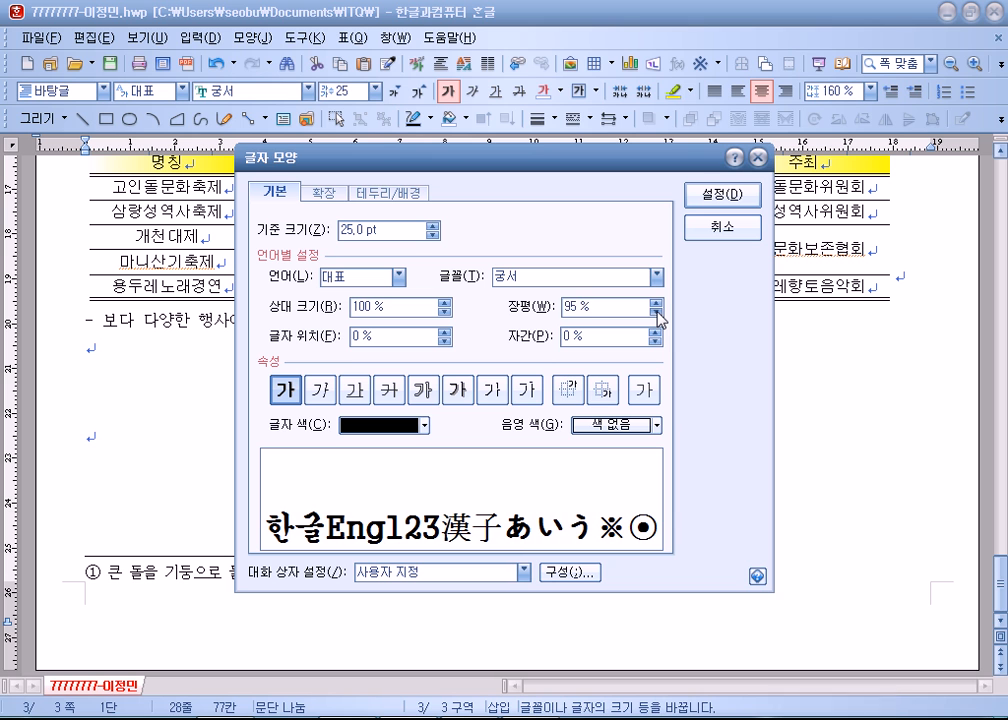
{"action": "left_click", "coordinate": [656, 312]}
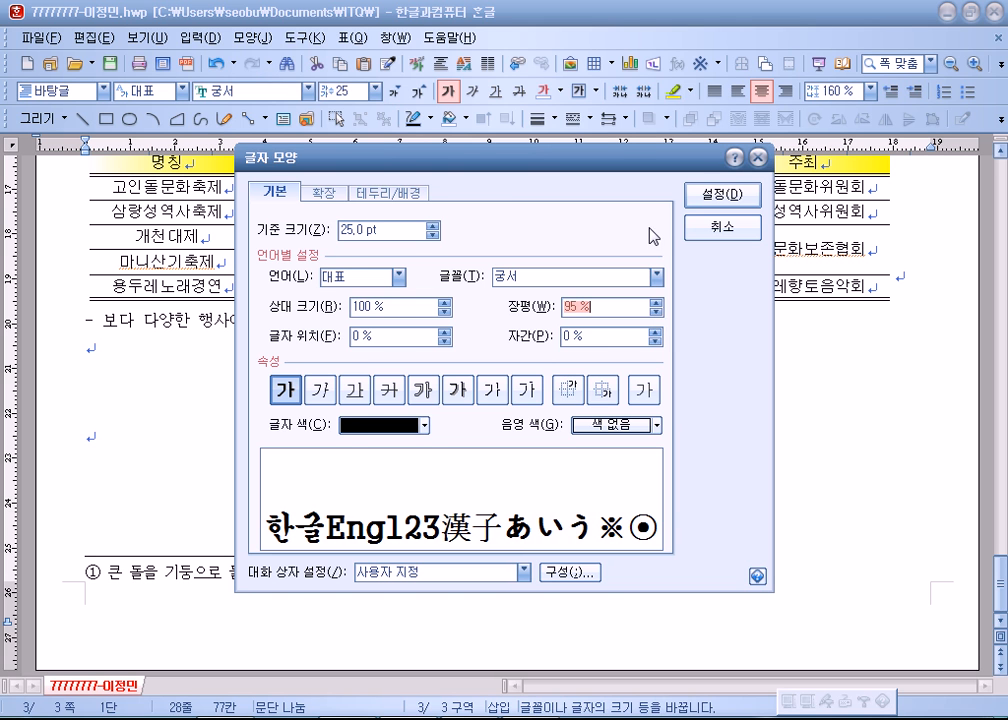
{"action": "left_click", "coordinate": [722, 194]}
{"action": "left_click", "coordinate": [310, 352]}
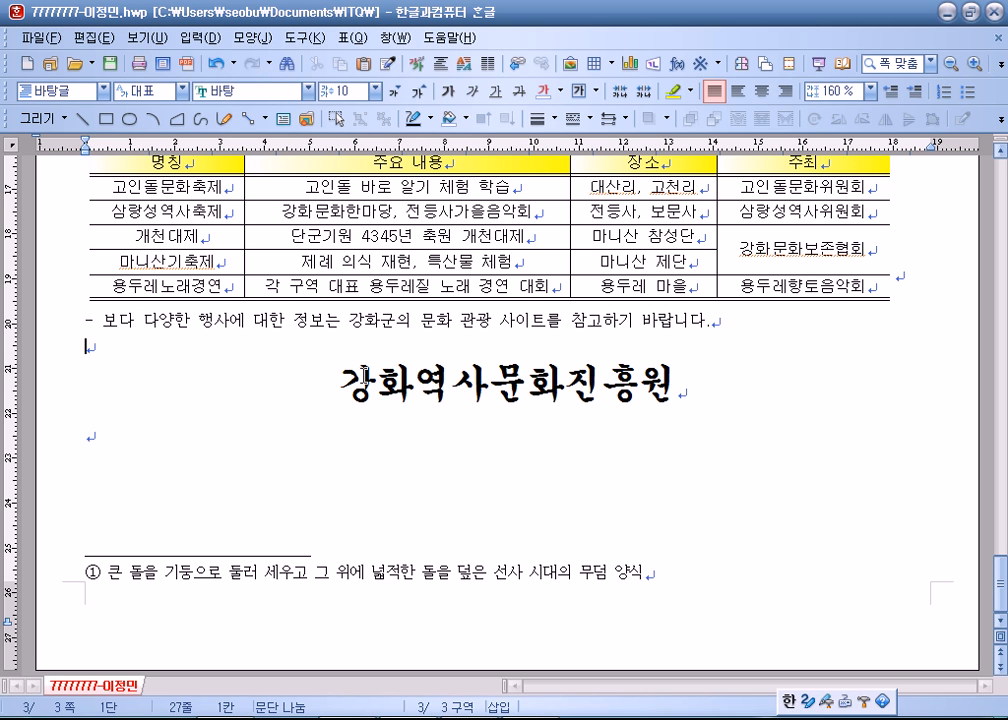
- Create a header for both pages (양 쪽) on page 3 containing the text 강화역사관
{"action": "scroll", "coordinate": [365, 373], "scroll_direction": "up", "scroll_amount": 15}
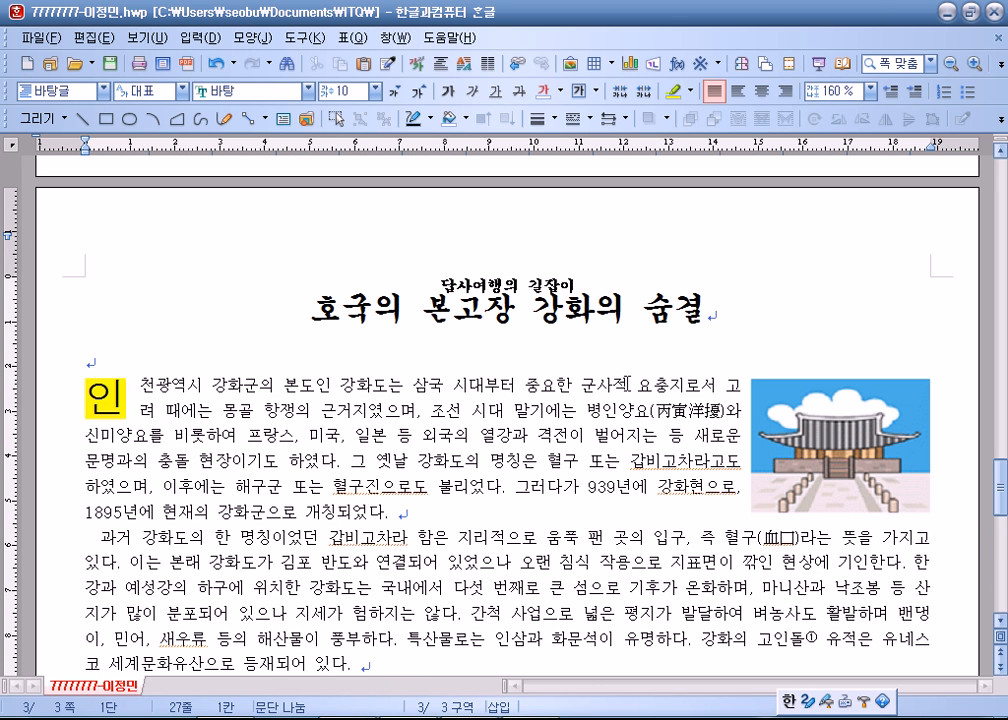
{"action": "left_click", "coordinate": [530, 384]}
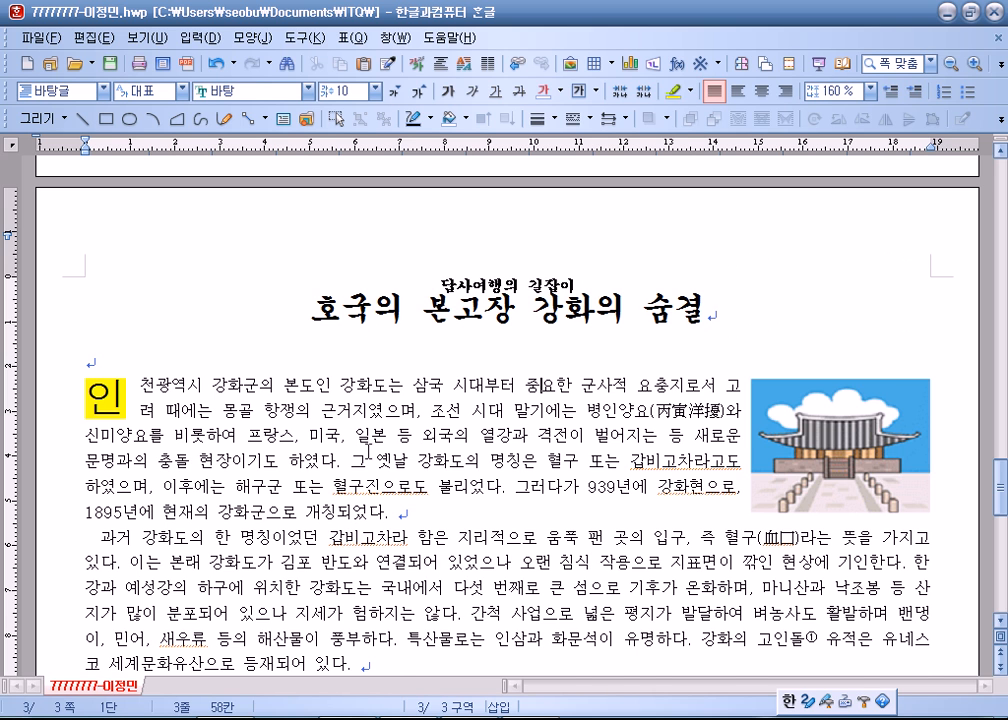
{"action": "scroll", "coordinate": [367, 450], "scroll_direction": "up", "scroll_amount": 2}
{"action": "scroll", "coordinate": [367, 450], "scroll_direction": "down", "scroll_amount": 3}
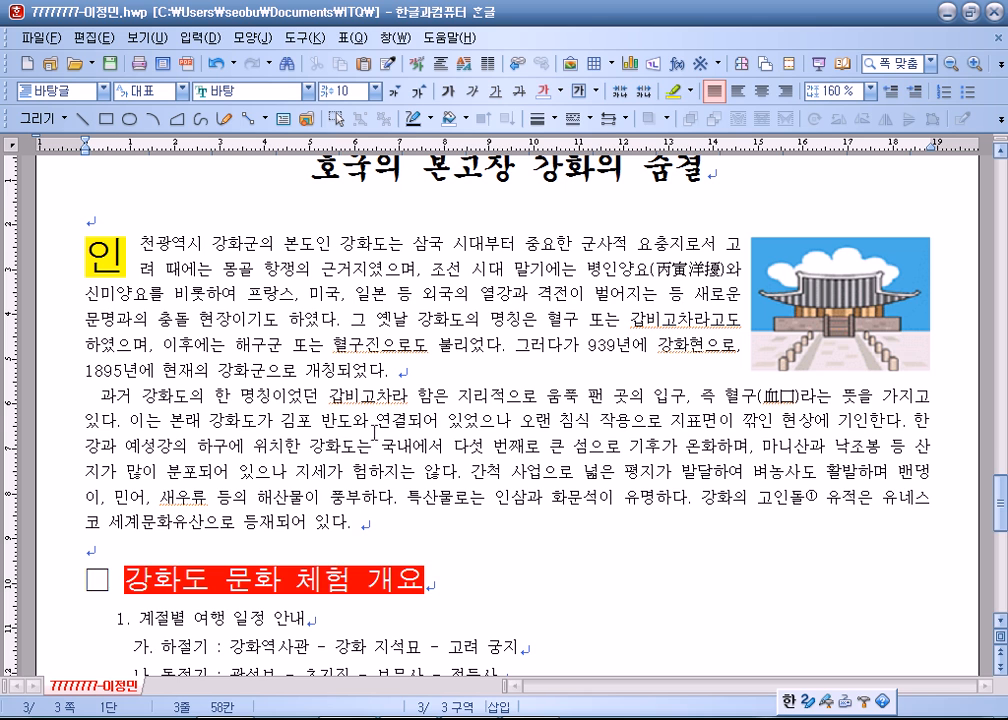
{"action": "scroll", "coordinate": [789, 273], "scroll_direction": "up", "scroll_amount": 3}
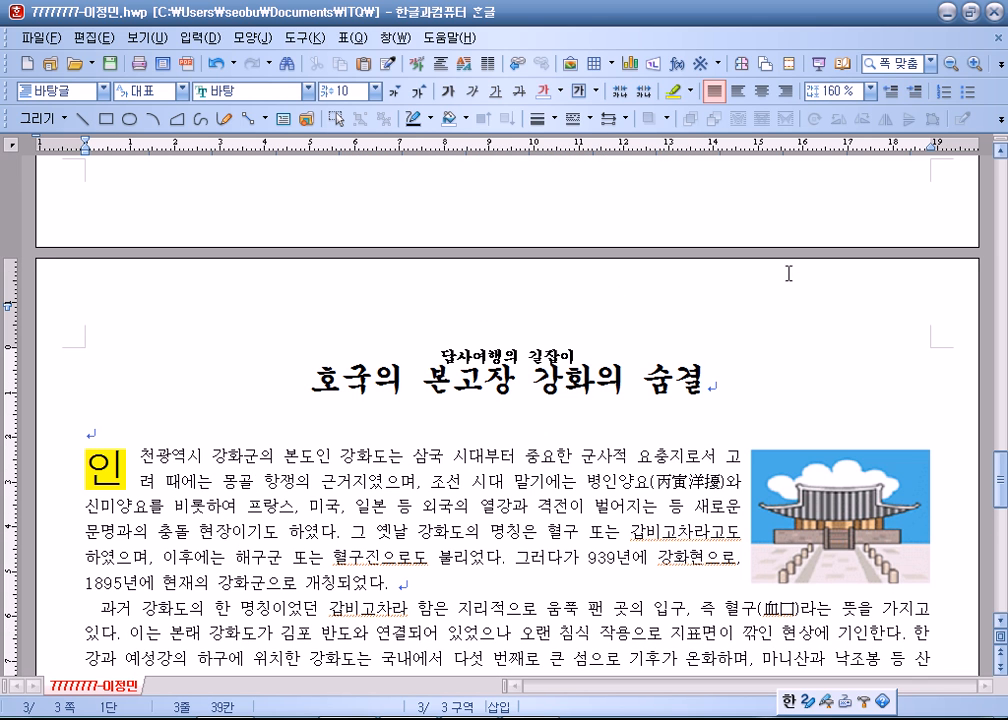
{"action": "key", "text": "Right"}
{"action": "left_click", "coordinate": [251, 38]}
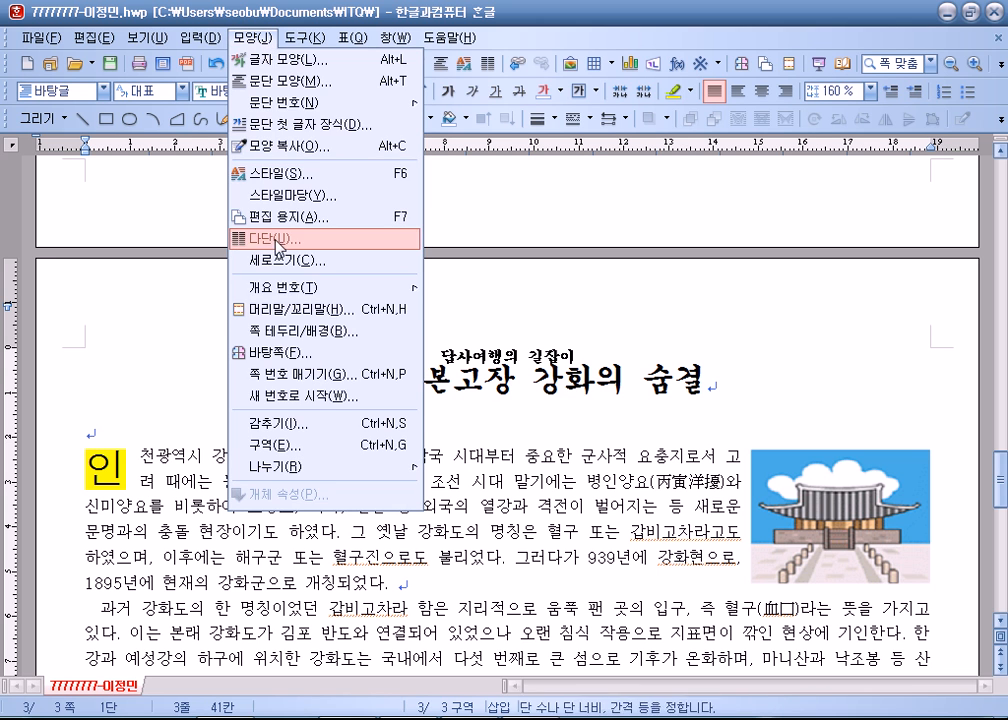
{"action": "left_click", "coordinate": [265, 314]}
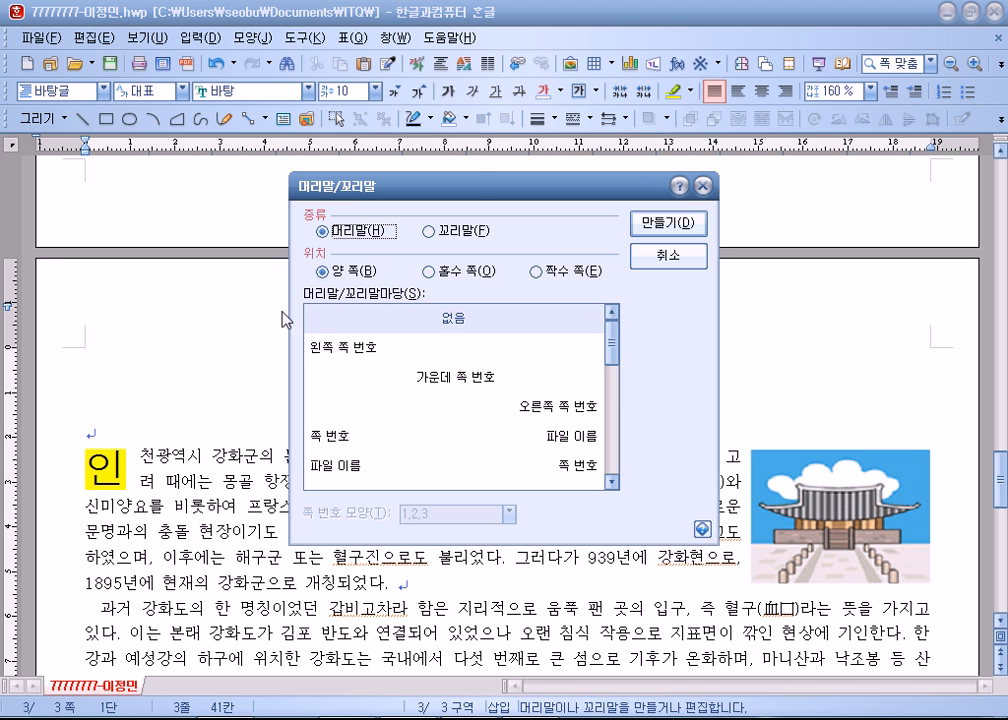
{"action": "left_click", "coordinate": [686, 225]}
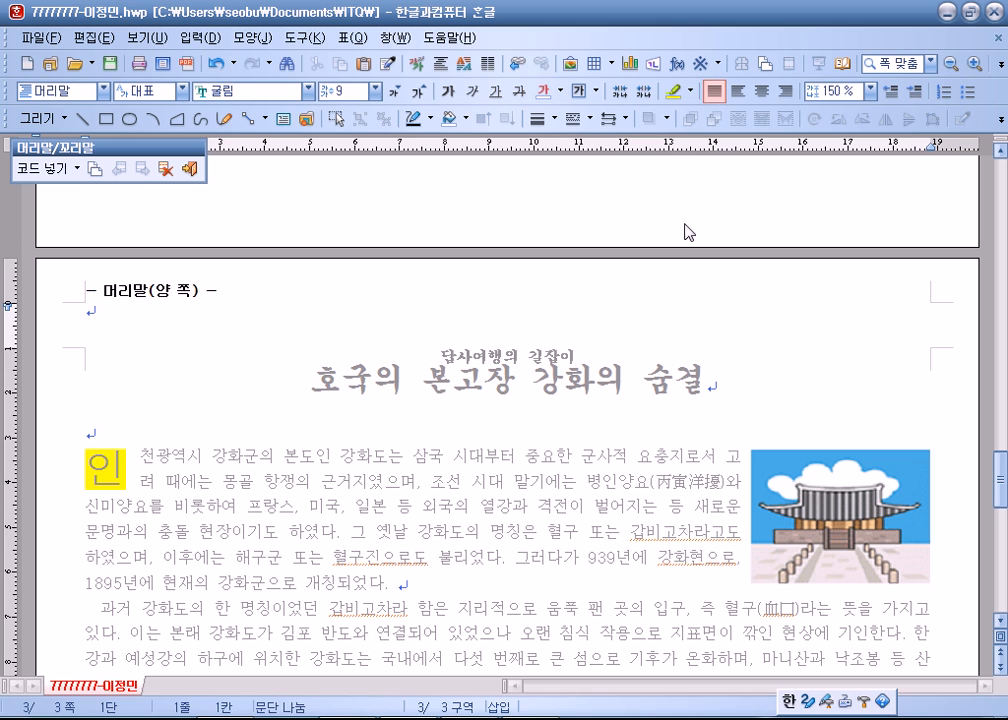
{"action": "type", "text": "강화역사"}
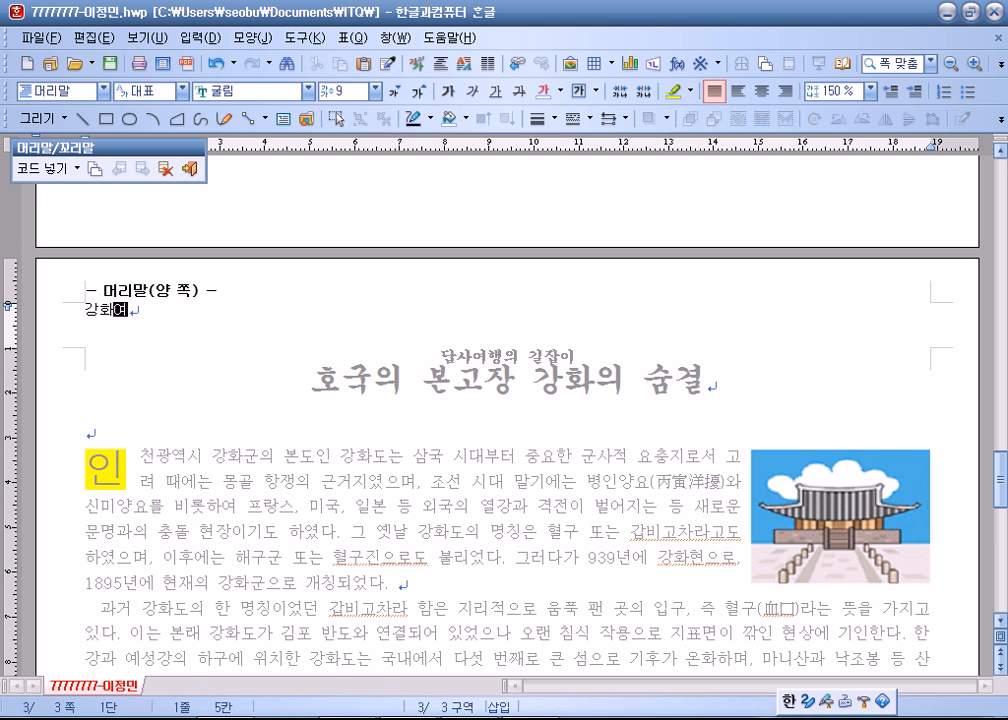
{"action": "type", "text": "관"}
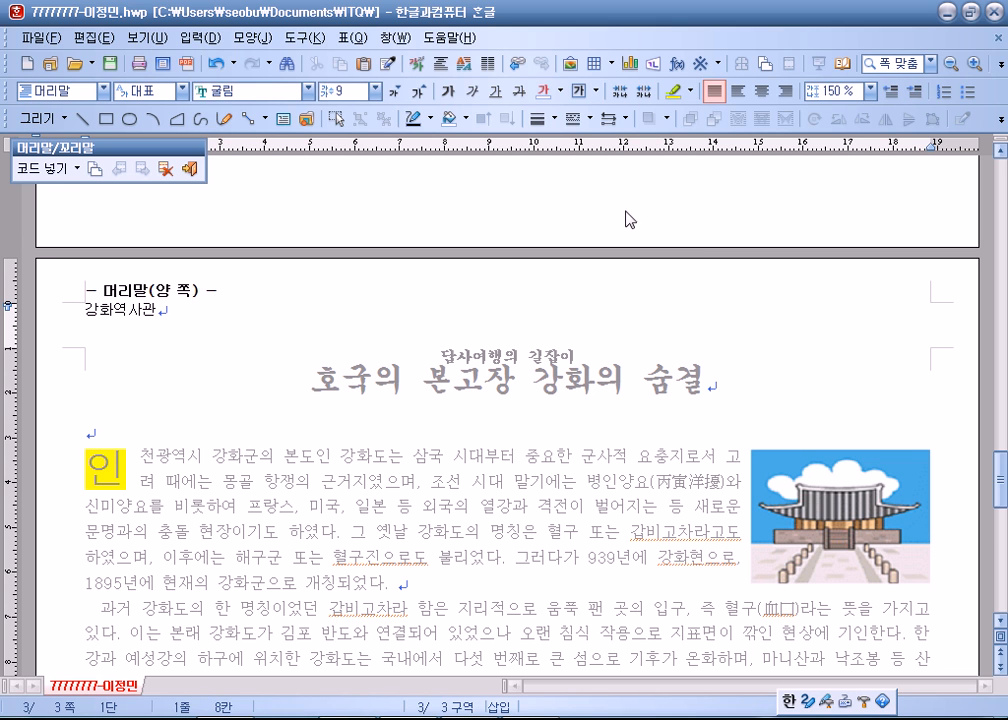
- Set the header text 강화역사관 to 10 pt, right-align it and leave header editing
{"action": "left_click_drag", "start_coordinate": [286, 312], "coordinate": [85, 312]}
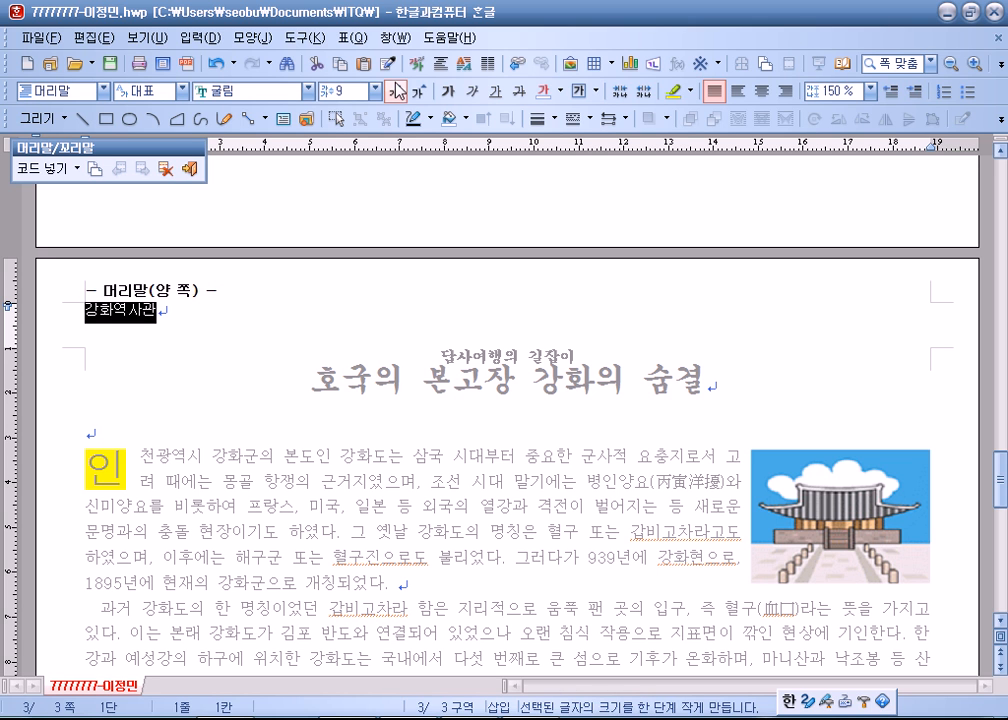
{"action": "left_click", "coordinate": [420, 91]}
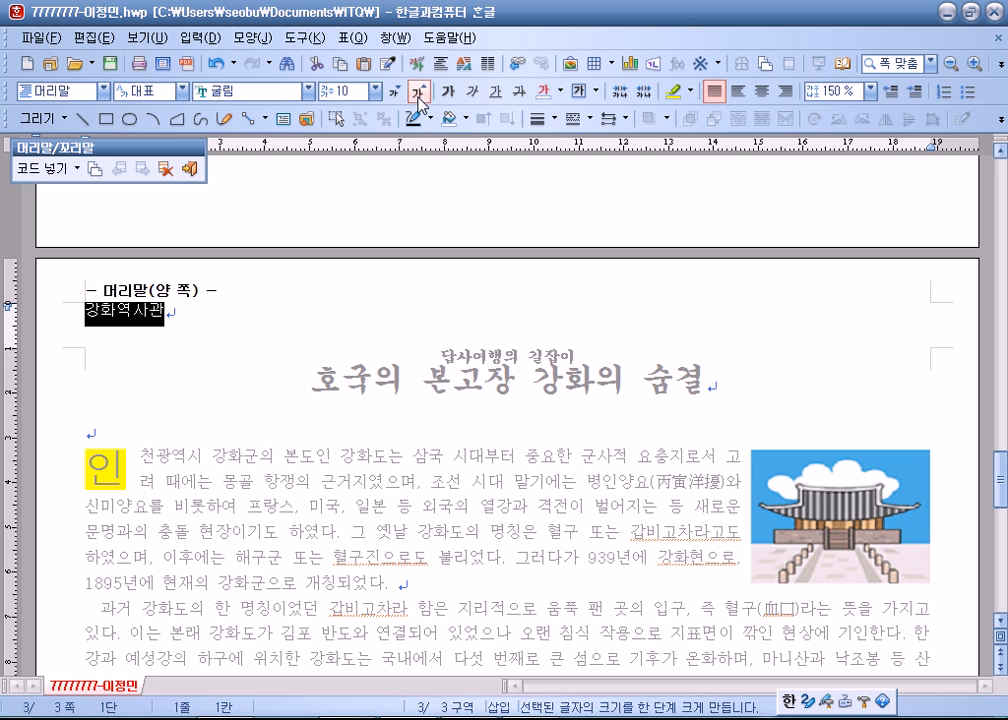
{"action": "left_click", "coordinate": [787, 91]}
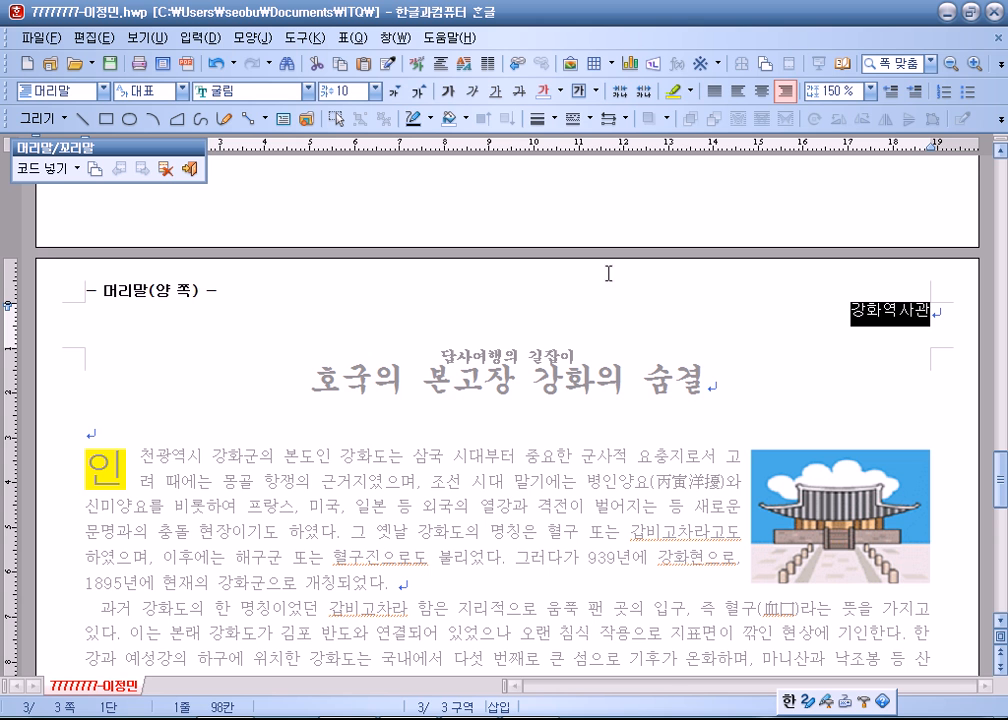
{"action": "left_click", "coordinate": [191, 172]}
- Reopen the page 3 header and examine the font, size and alignment of its text
{"action": "double_click", "coordinate": [893, 226]}
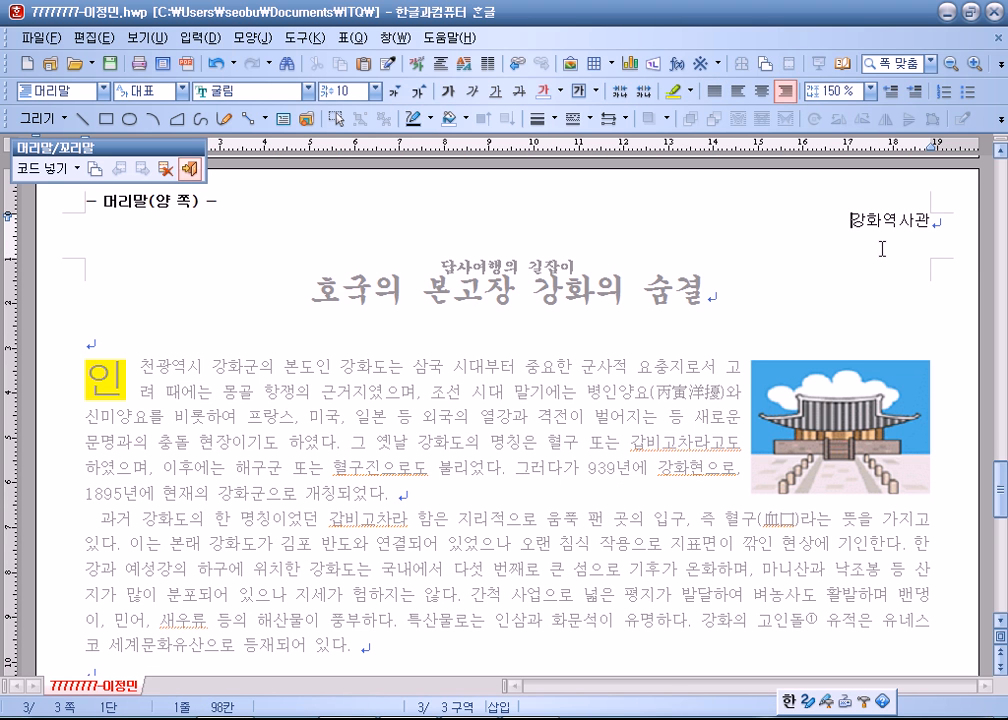
{"action": "left_click_drag", "start_coordinate": [851, 221], "coordinate": [945, 218]}
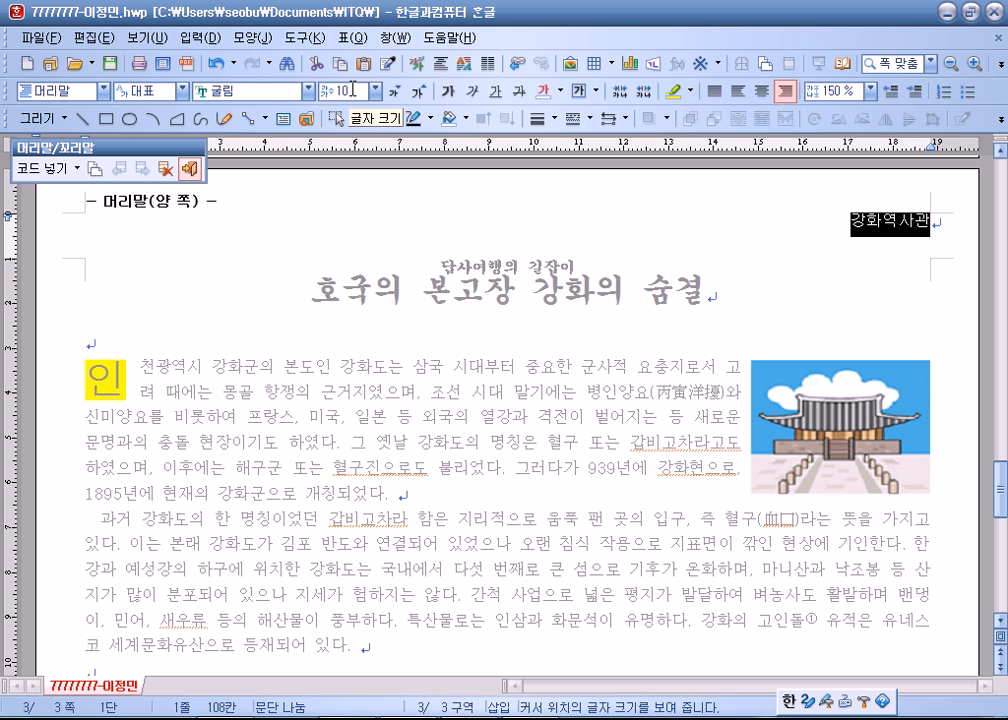
{"action": "left_click", "coordinate": [190, 169]}
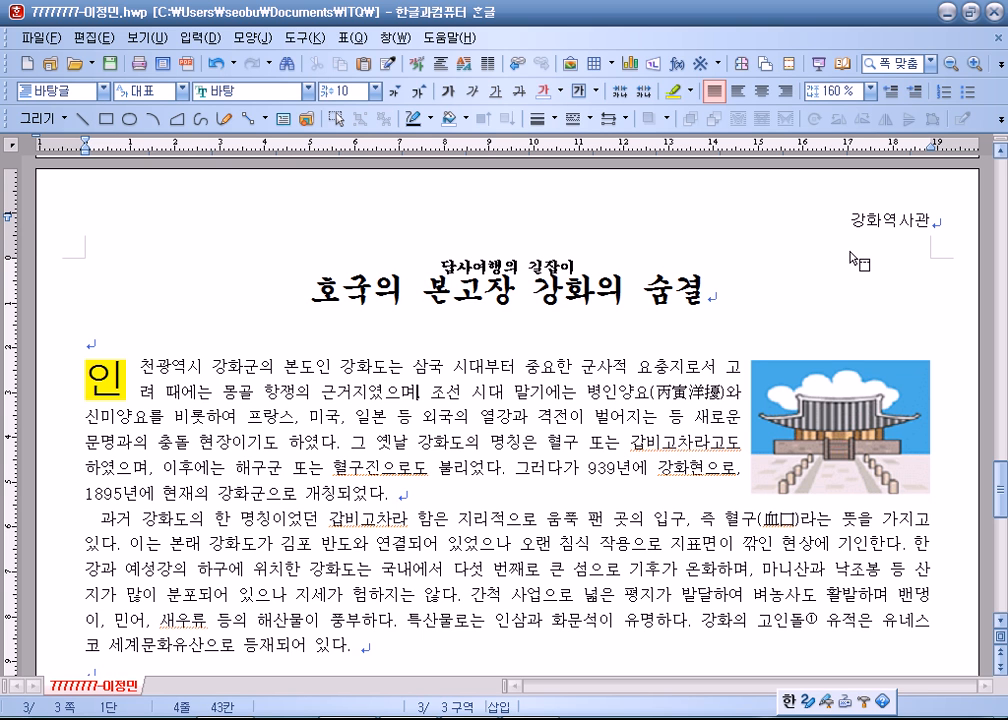
{"action": "scroll", "coordinate": [700, 220], "scroll_direction": "up", "scroll_amount": 3}
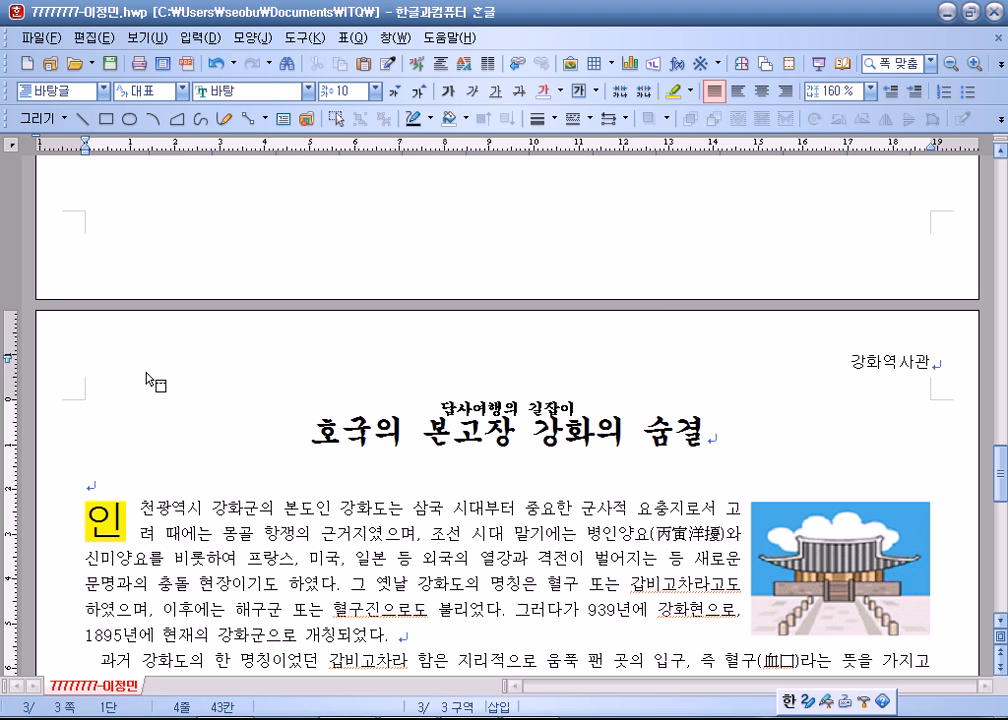
{"action": "double_click", "coordinate": [849, 372]}
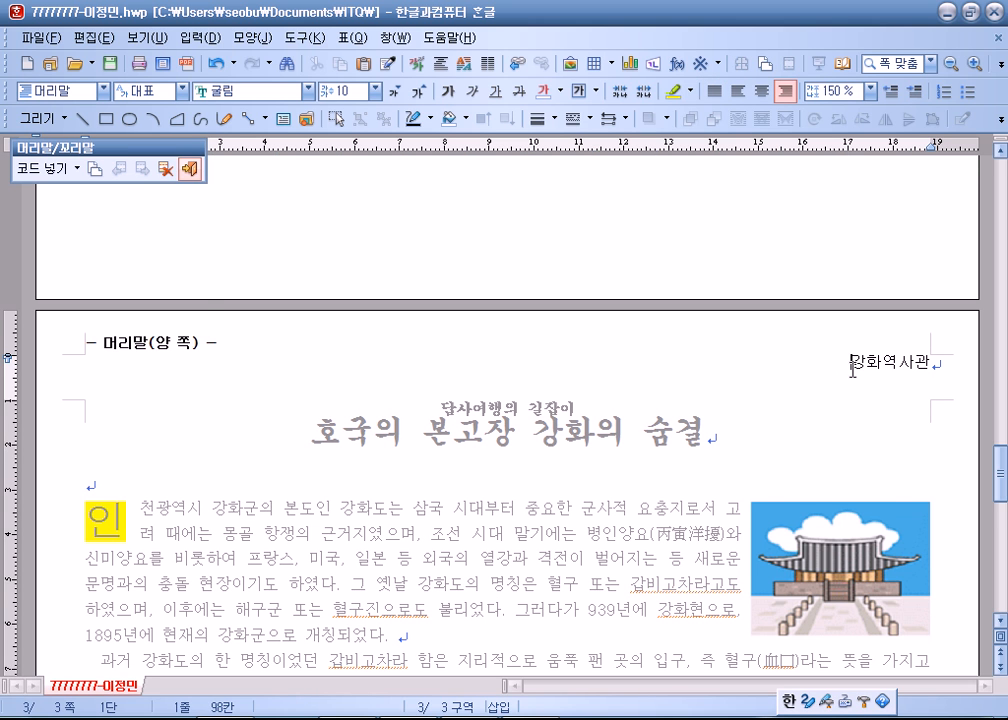
{"action": "scroll", "coordinate": [782, 360], "scroll_direction": "down", "scroll_amount": 2}
{"action": "left_click_drag", "start_coordinate": [852, 222], "coordinate": [953, 219]}
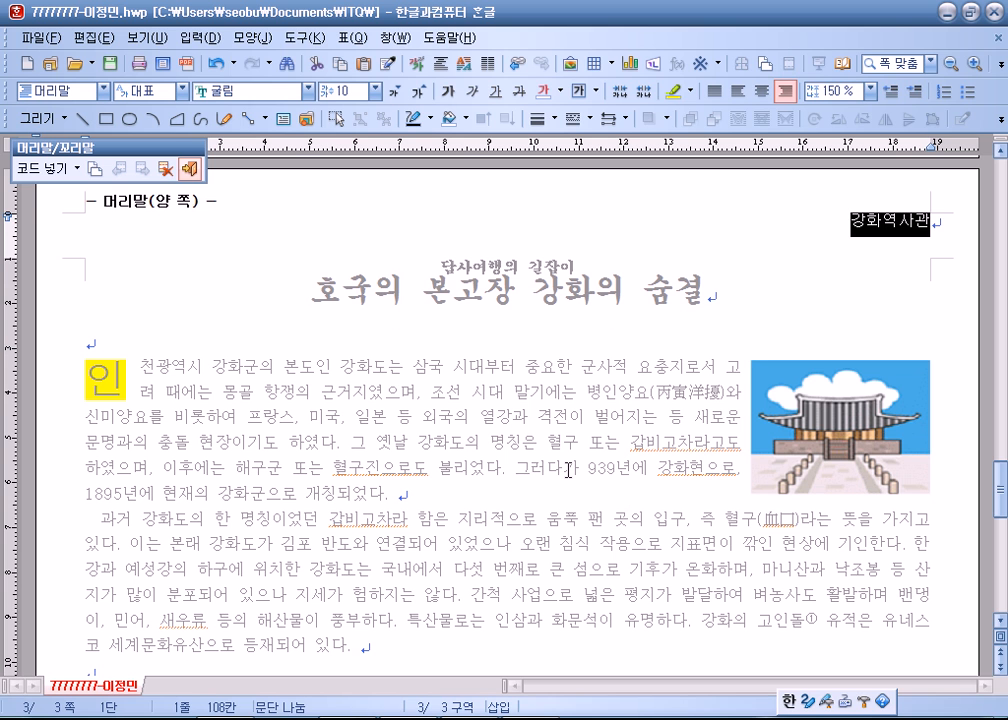
{"action": "left_click", "coordinate": [190, 170]}
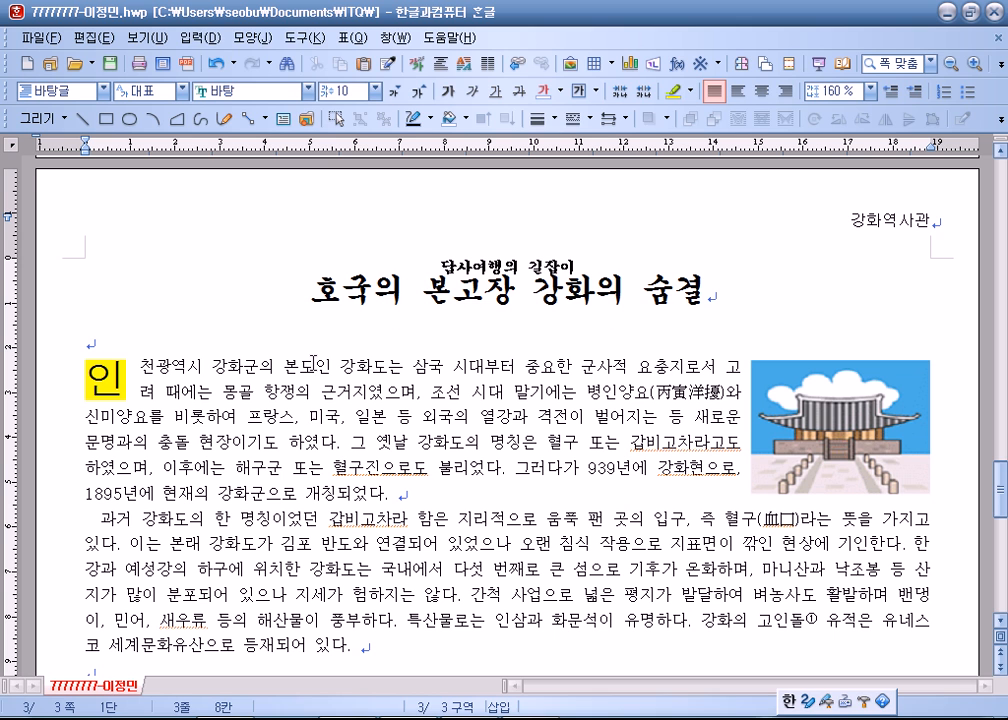
- Insert page numbers at the bottom left of the page in the A,B,C format with dashes (줄표 넣기)
{"action": "left_click", "coordinate": [202, 38]}
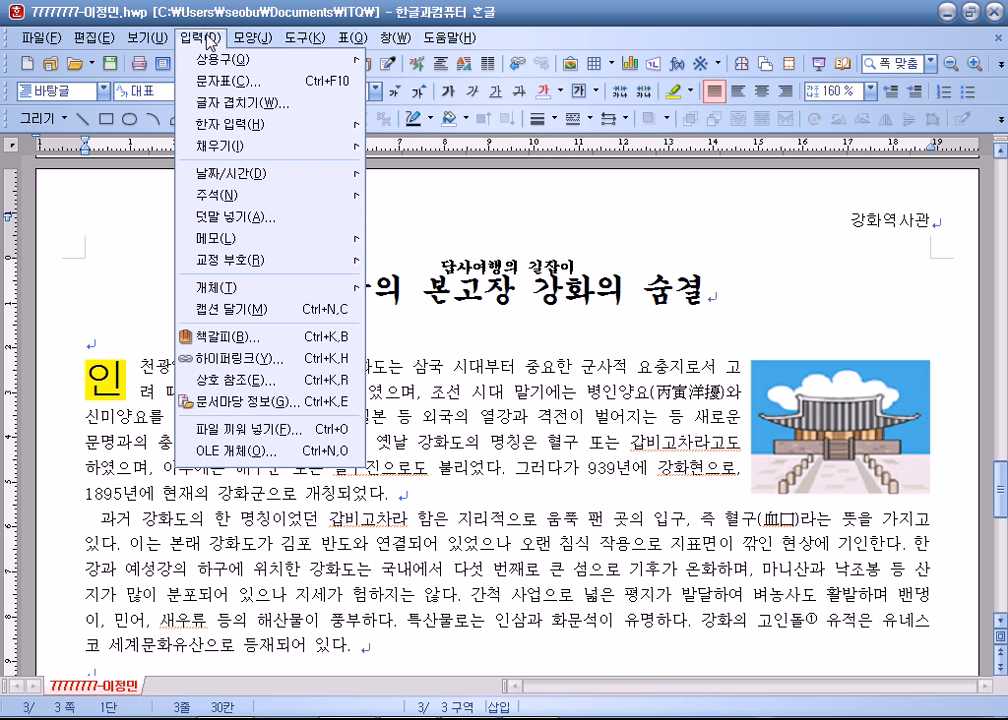
{"action": "mouse_move", "coordinate": [250, 38]}
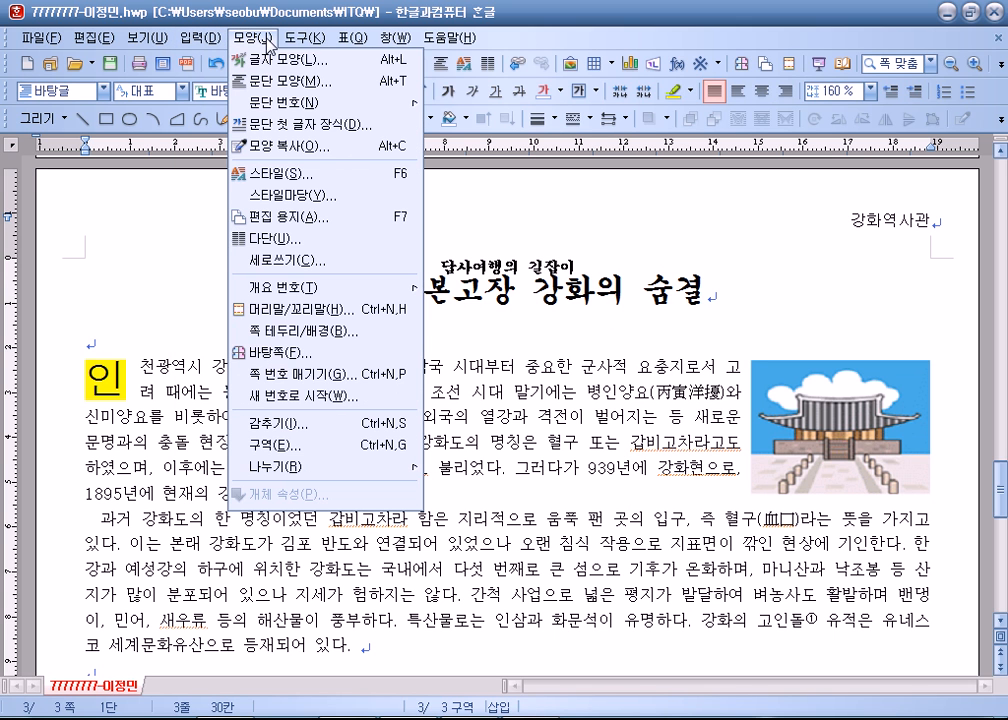
{"action": "left_click", "coordinate": [265, 378]}
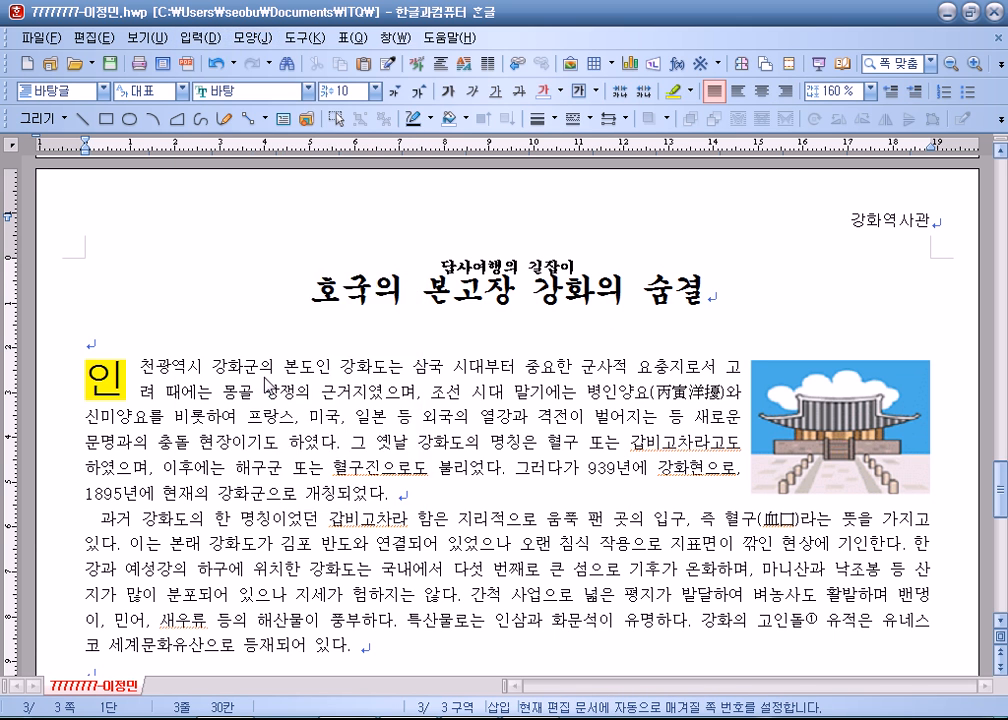
{"action": "left_click", "coordinate": [318, 387]}
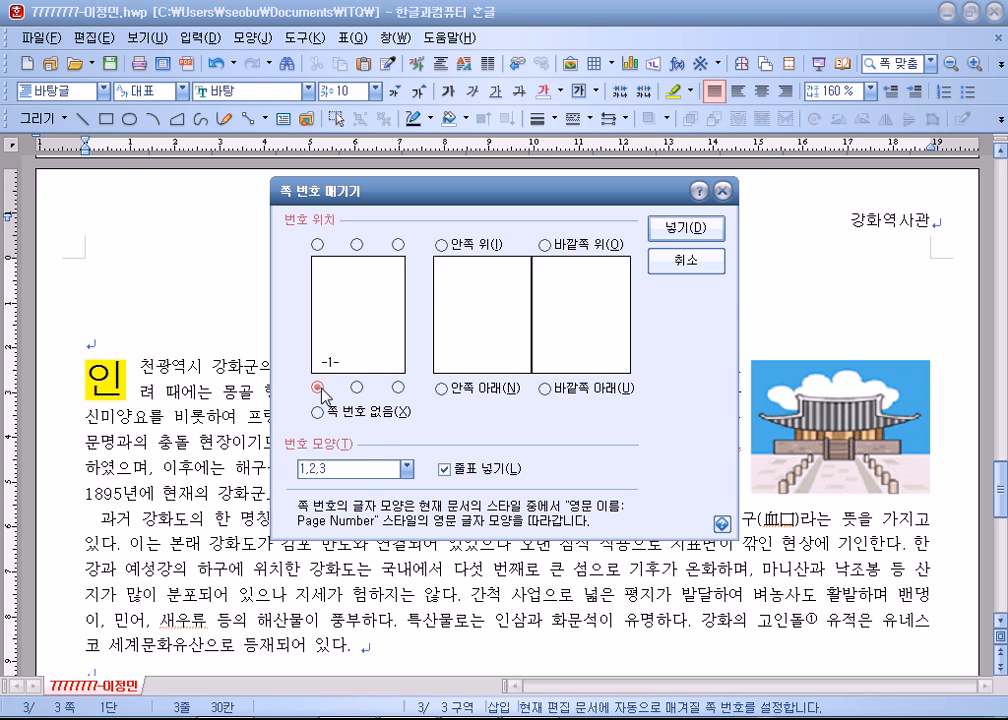
{"action": "left_click", "coordinate": [332, 468]}
{"action": "left_click", "coordinate": [334, 543]}
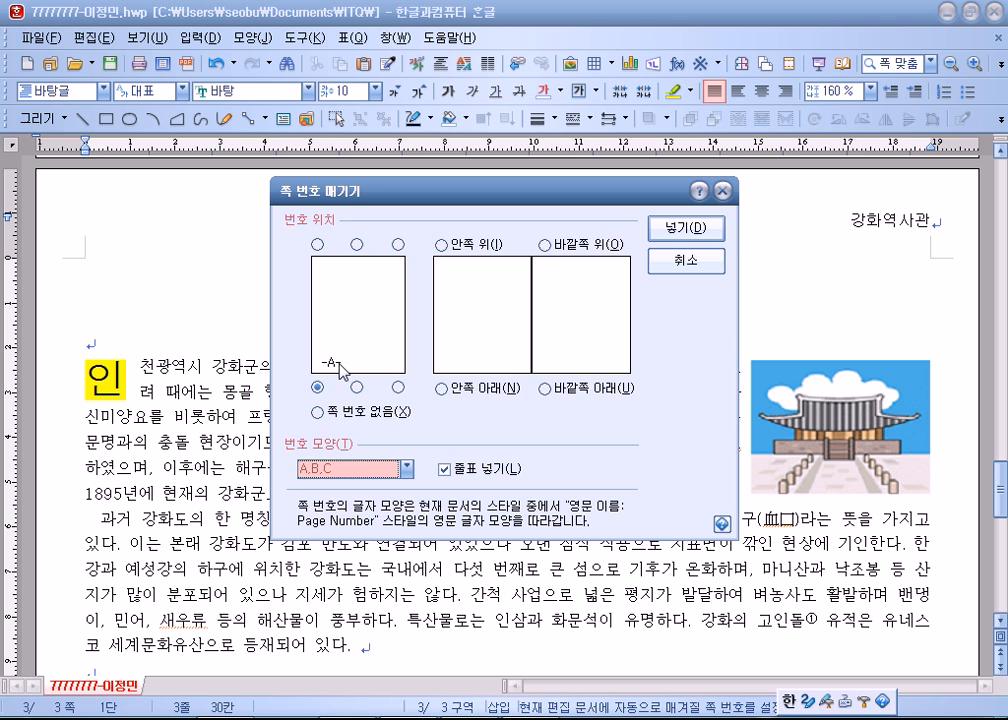
{"action": "left_click_drag", "start_coordinate": [375, 189], "coordinate": [392, 82]}
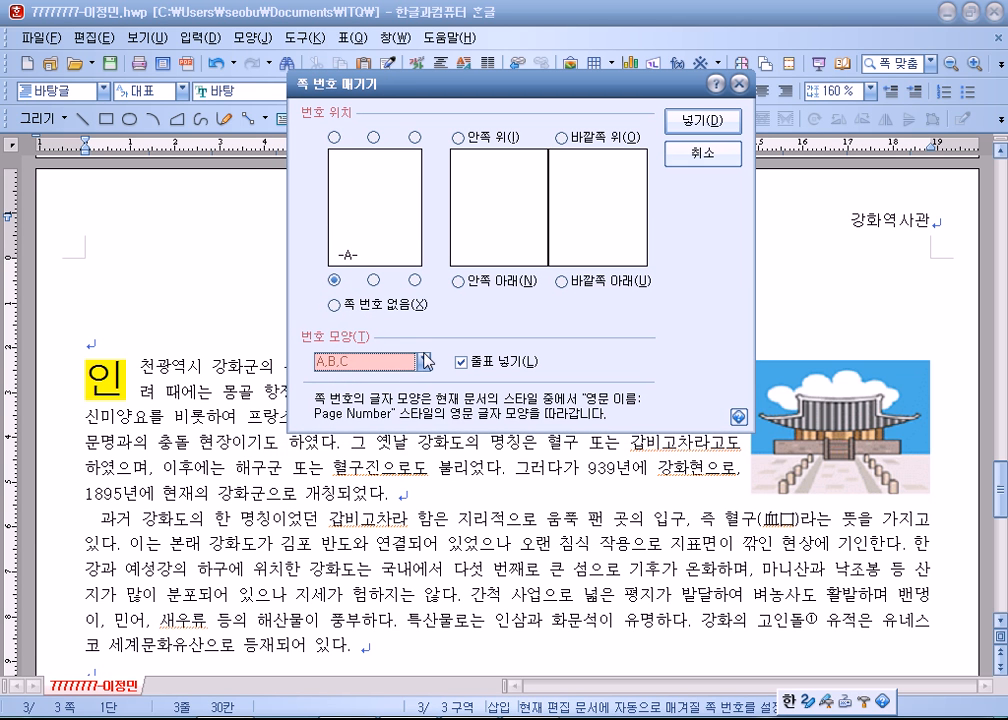
{"action": "left_click", "coordinate": [462, 365]}
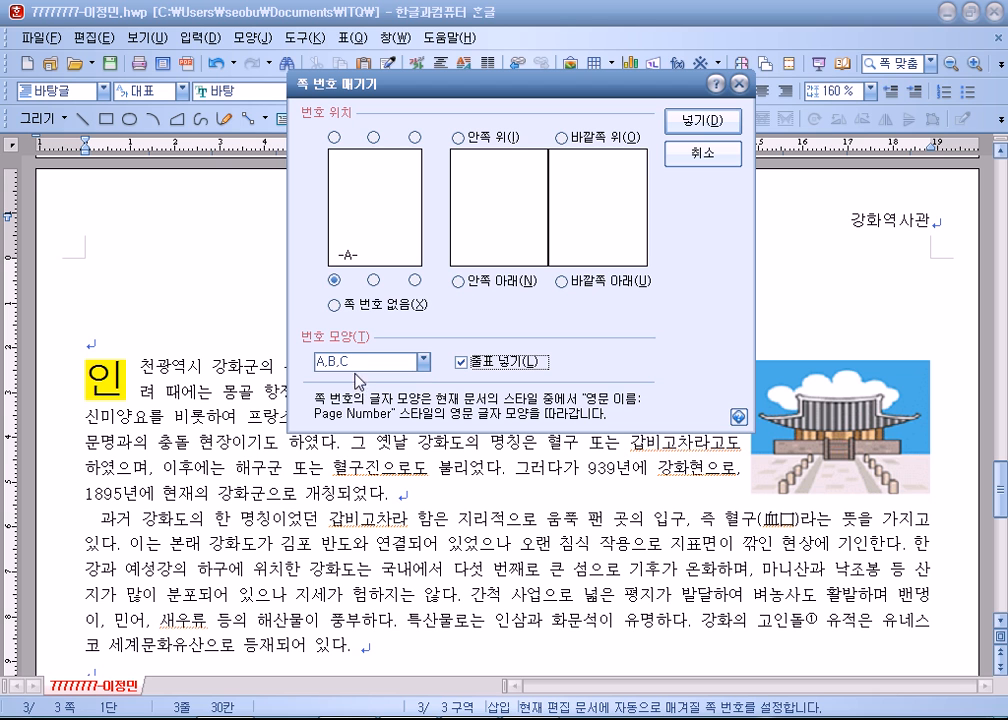
{"action": "left_click", "coordinate": [706, 121]}
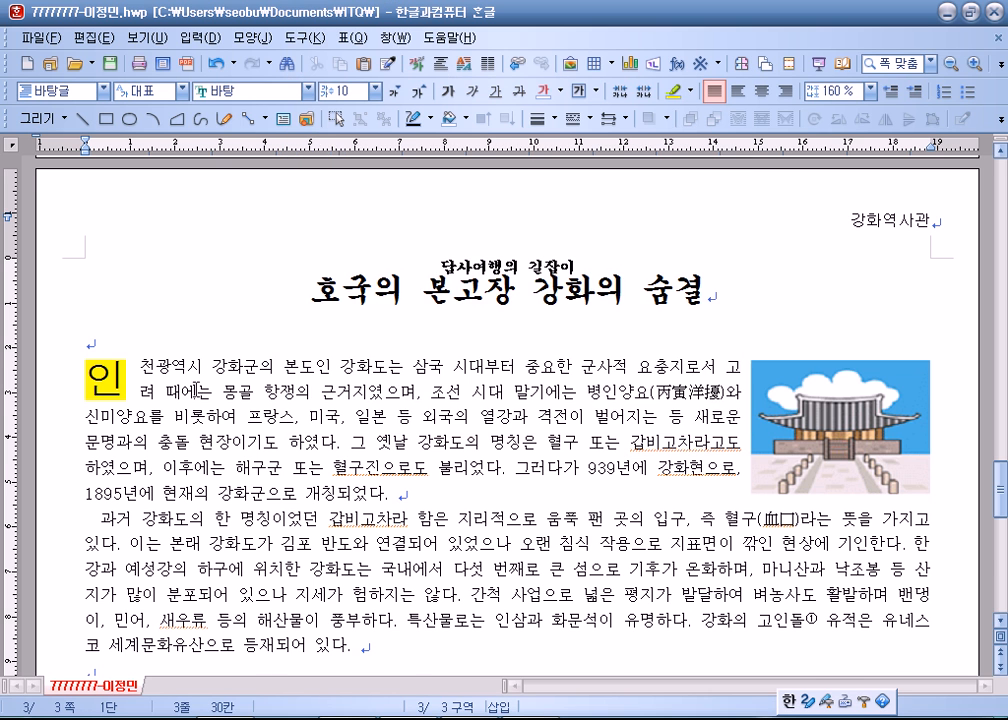
{"action": "scroll", "coordinate": [144, 501], "scroll_direction": "down", "scroll_amount": 10}
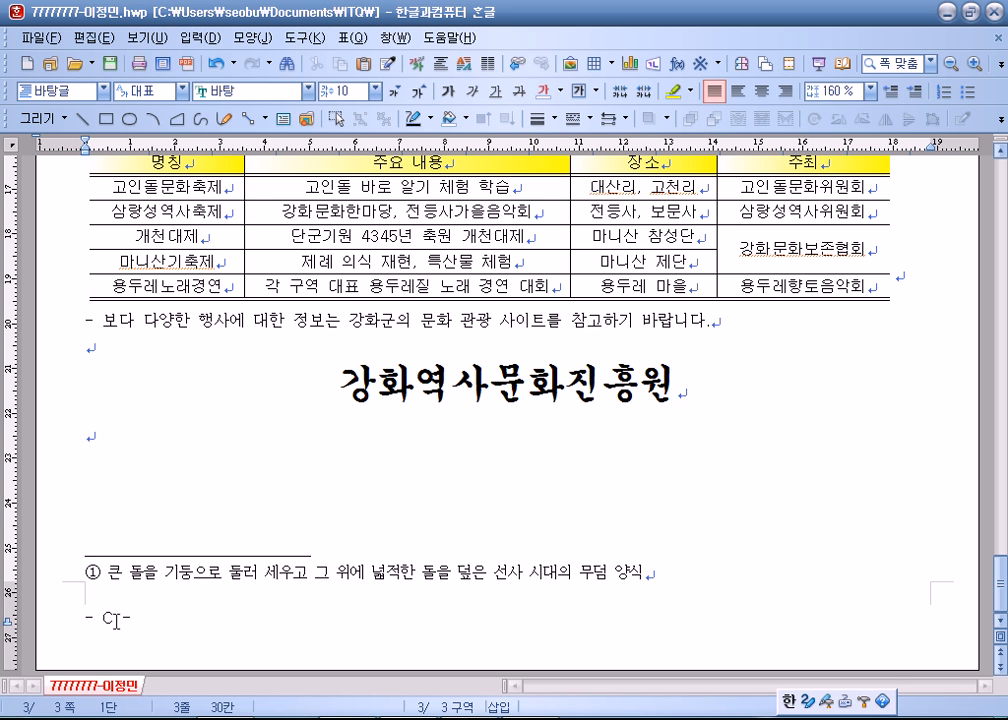
- Restart the page numbering (쪽 번호) of page 3 with start number 1
{"action": "scroll", "coordinate": [116, 620], "scroll_direction": "up", "scroll_amount": 4}
{"action": "left_click", "coordinate": [326, 414]}
{"action": "left_click", "coordinate": [250, 38]}
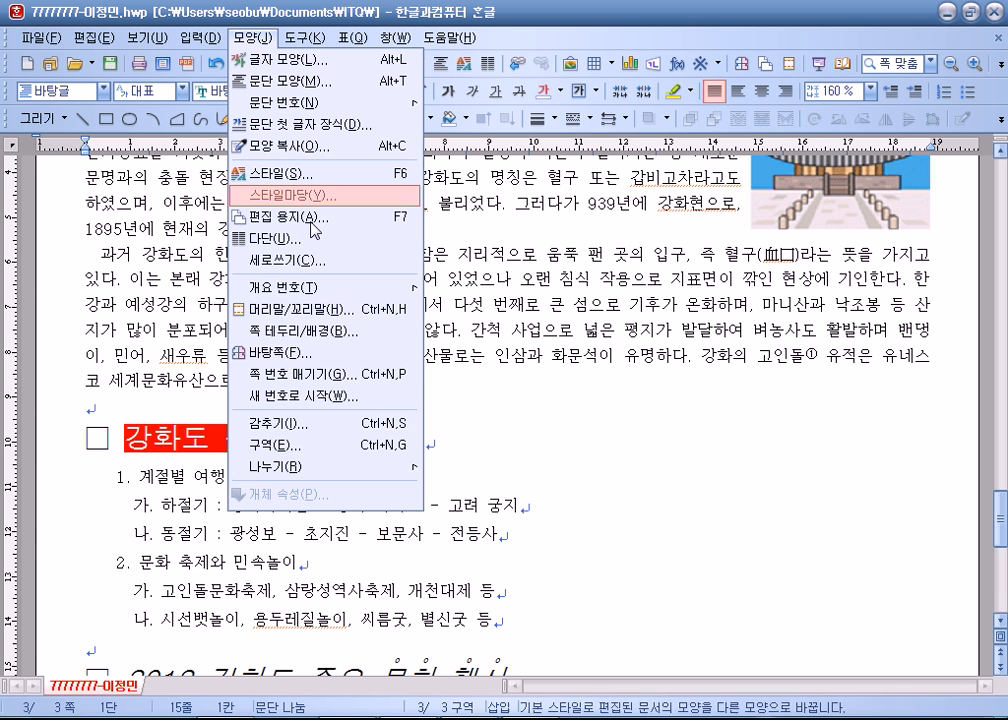
{"action": "left_click", "coordinate": [279, 407]}
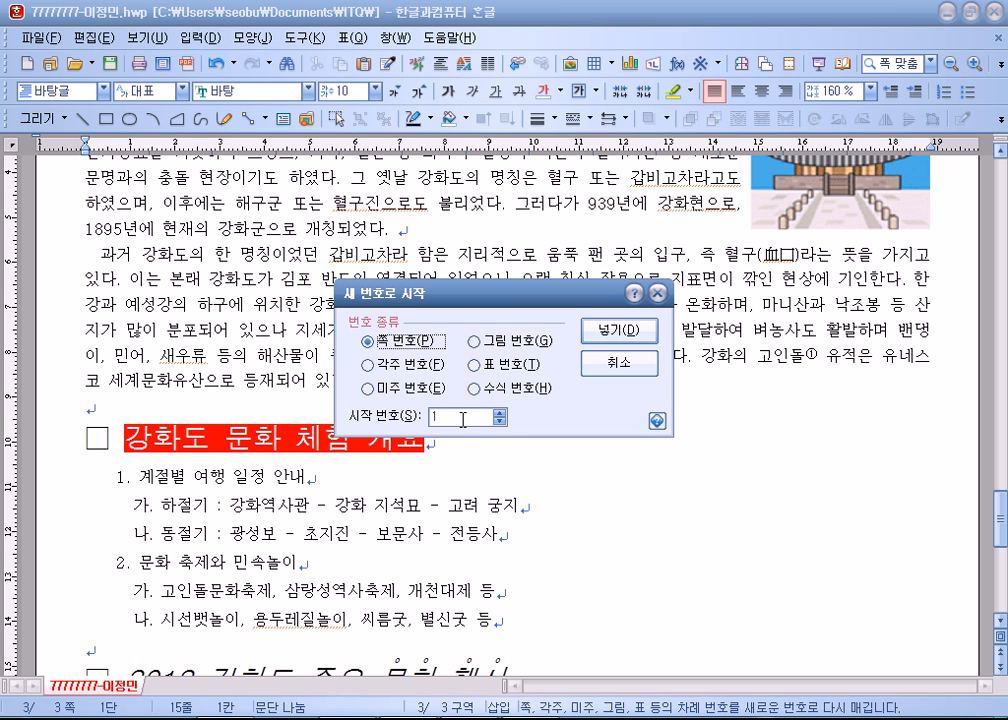
{"action": "key", "text": "Return"}
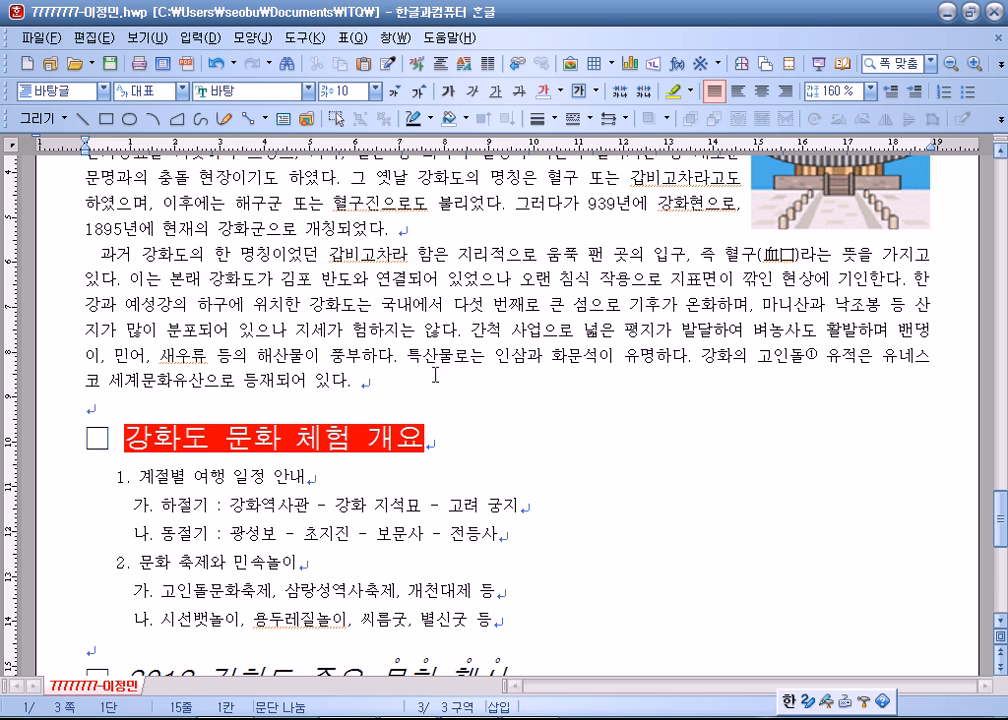
{"action": "scroll", "coordinate": [135, 444], "scroll_direction": "down", "scroll_amount": 10}
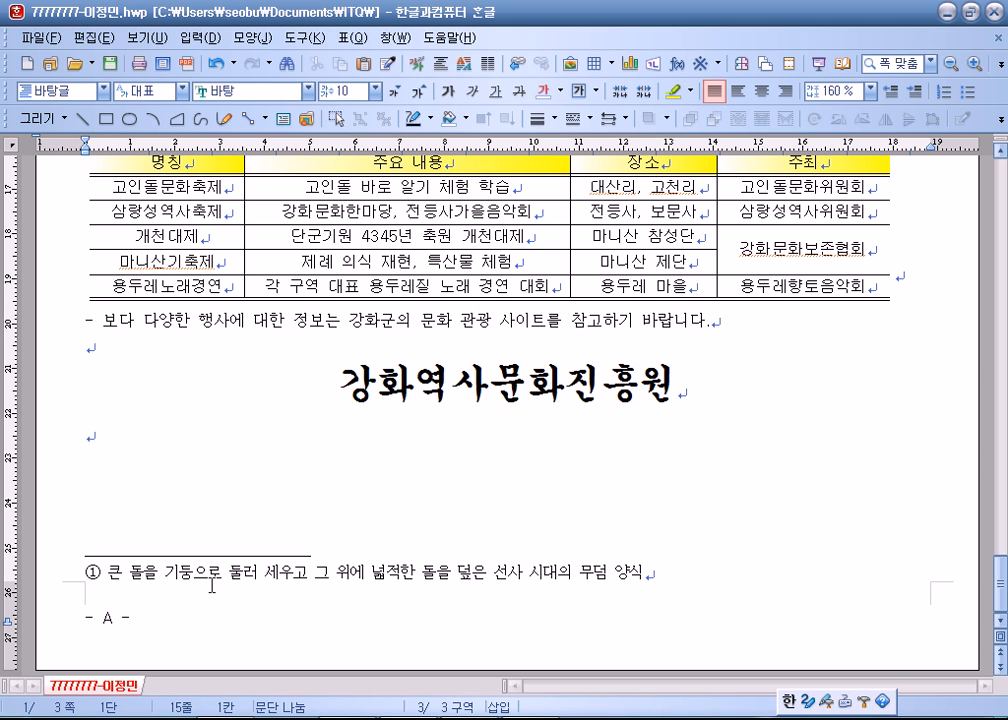
- Review the formatting of the article title 호국의 본고장 강화의 숨결 and the bookmark command used on it
{"action": "scroll", "coordinate": [211, 585], "scroll_direction": "up", "scroll_amount": 15}
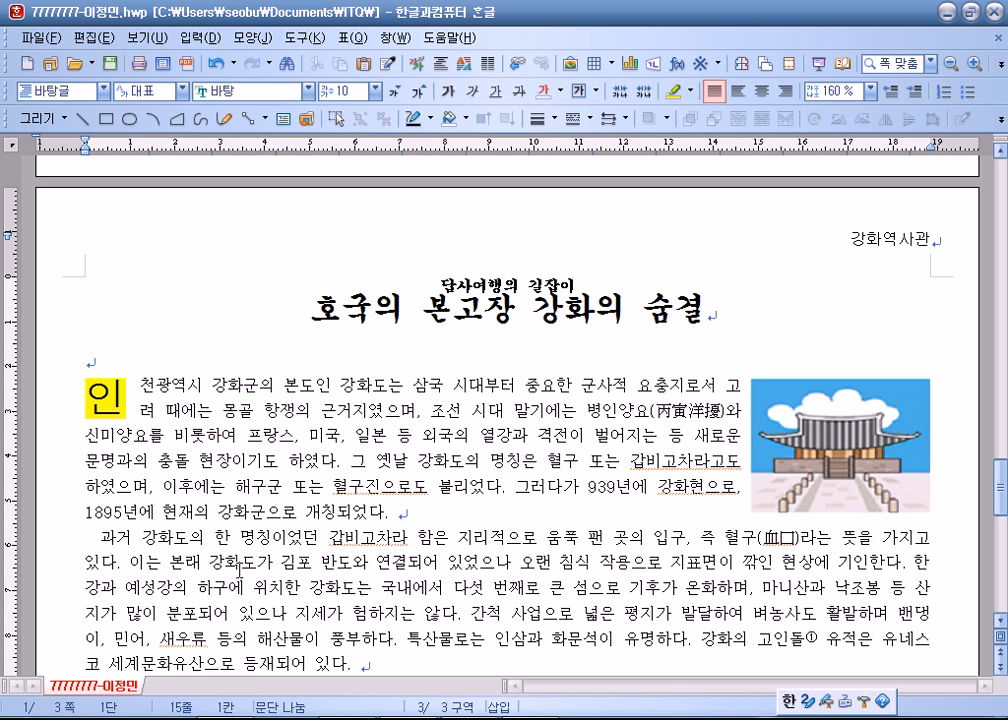
{"action": "left_click", "coordinate": [267, 323]}
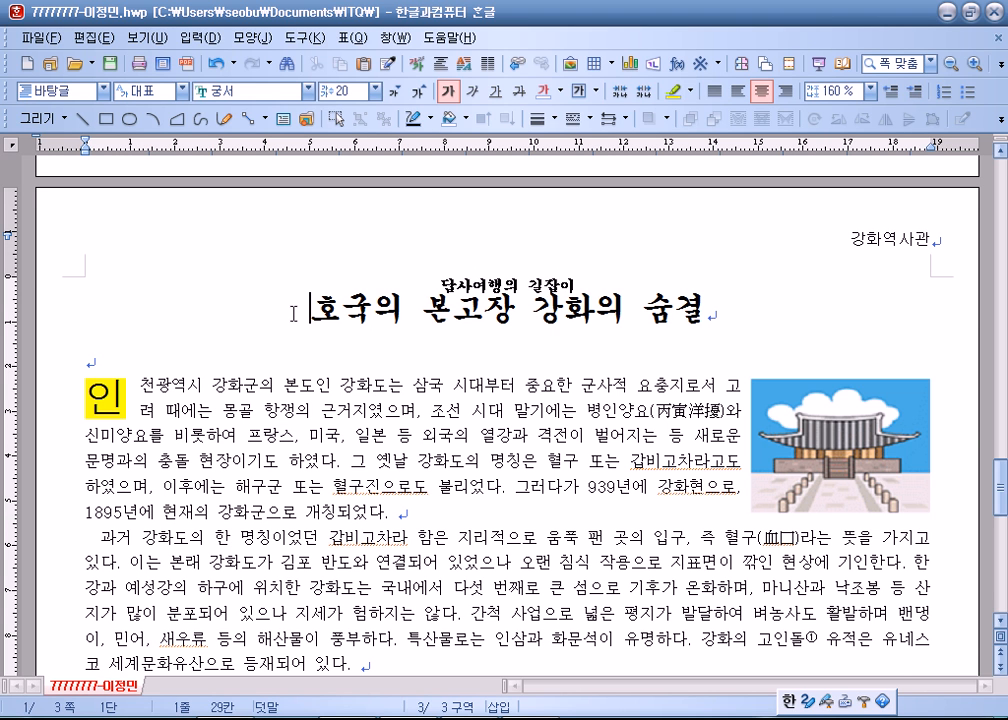
{"action": "left_click_drag", "start_coordinate": [293, 314], "coordinate": [742, 295]}
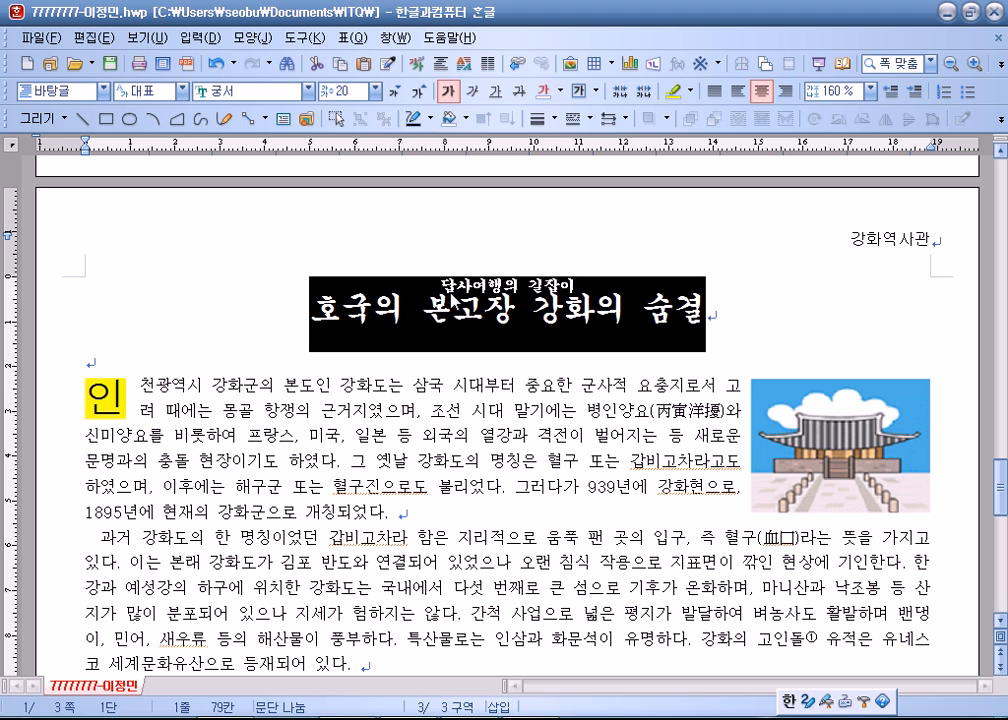
{"action": "left_click", "coordinate": [252, 245]}
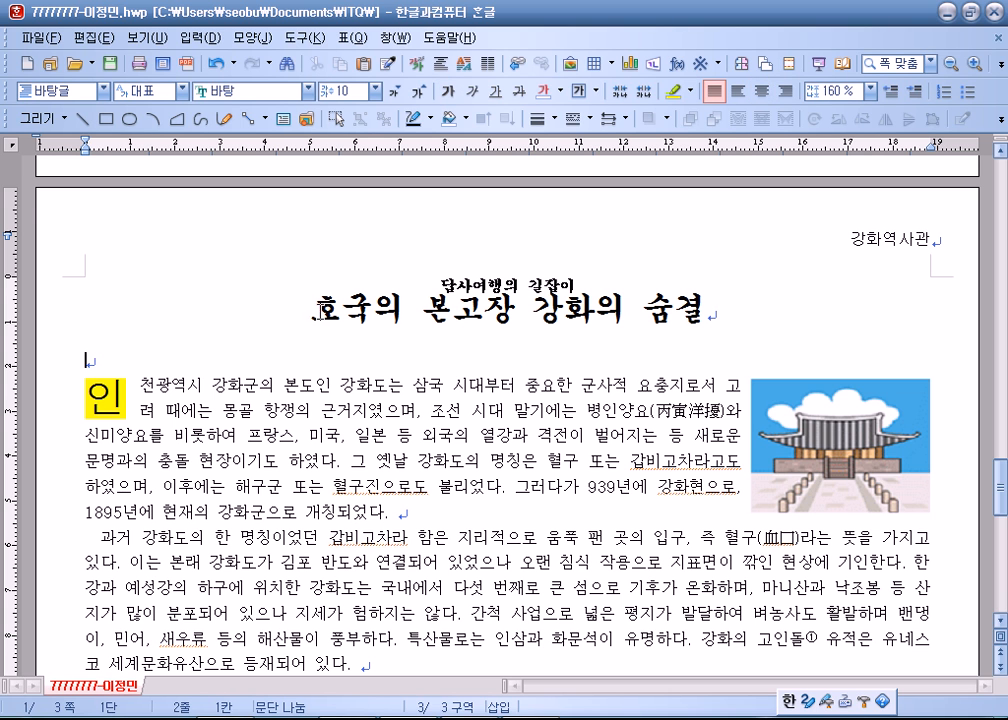
{"action": "left_click", "coordinate": [199, 37]}
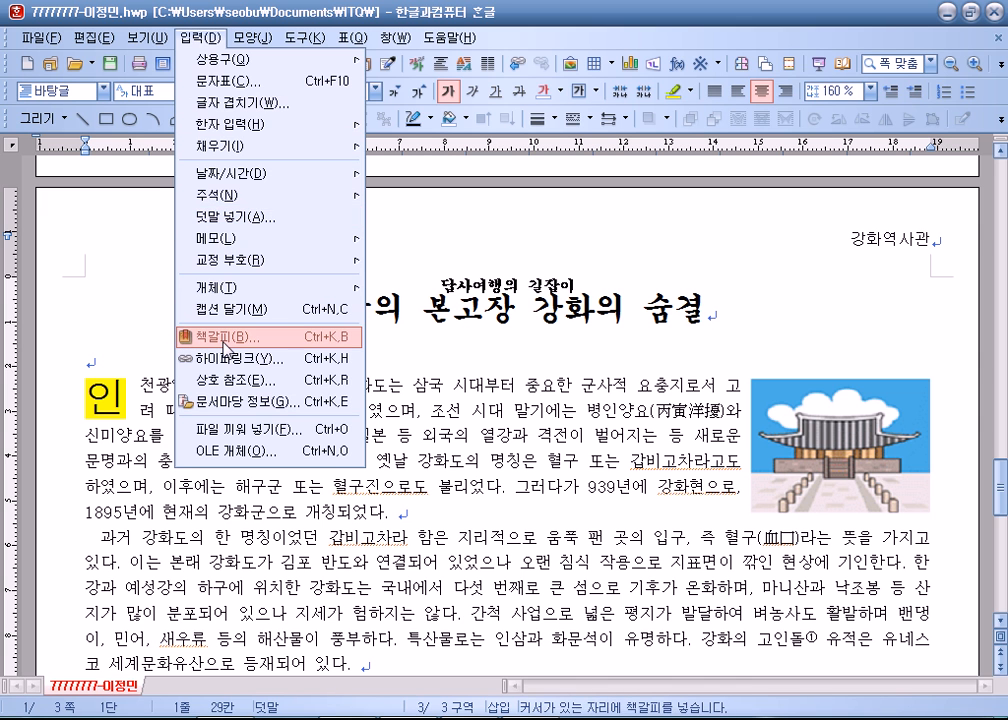
{"action": "left_click", "coordinate": [517, 395]}
{"action": "scroll", "coordinate": [266, 381], "scroll_direction": "down", "scroll_amount": 2}
{"action": "left_click", "coordinate": [215, 240]}
{"action": "left_click_drag", "start_coordinate": [215, 240], "coordinate": [266, 318]}
{"action": "left_click", "coordinate": [266, 318]}
{"action": "left_click", "coordinate": [215, 240]}
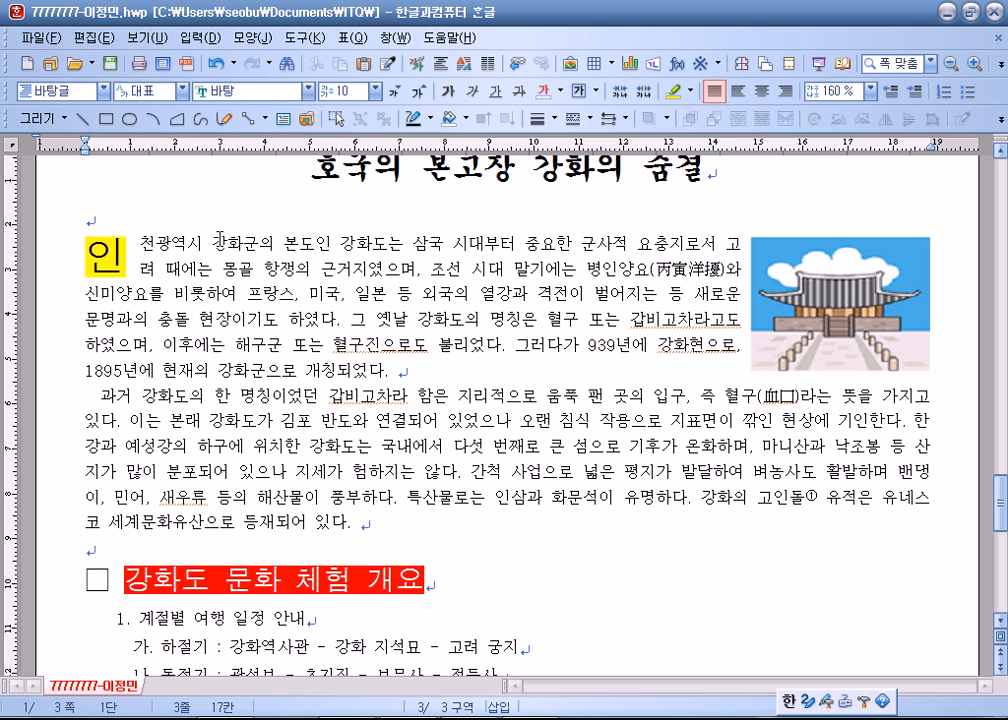
- Check the first-letter decoration (문단 첫 글자 장식) settings of the opening paragraph without changing them
{"action": "left_click", "coordinate": [252, 37]}
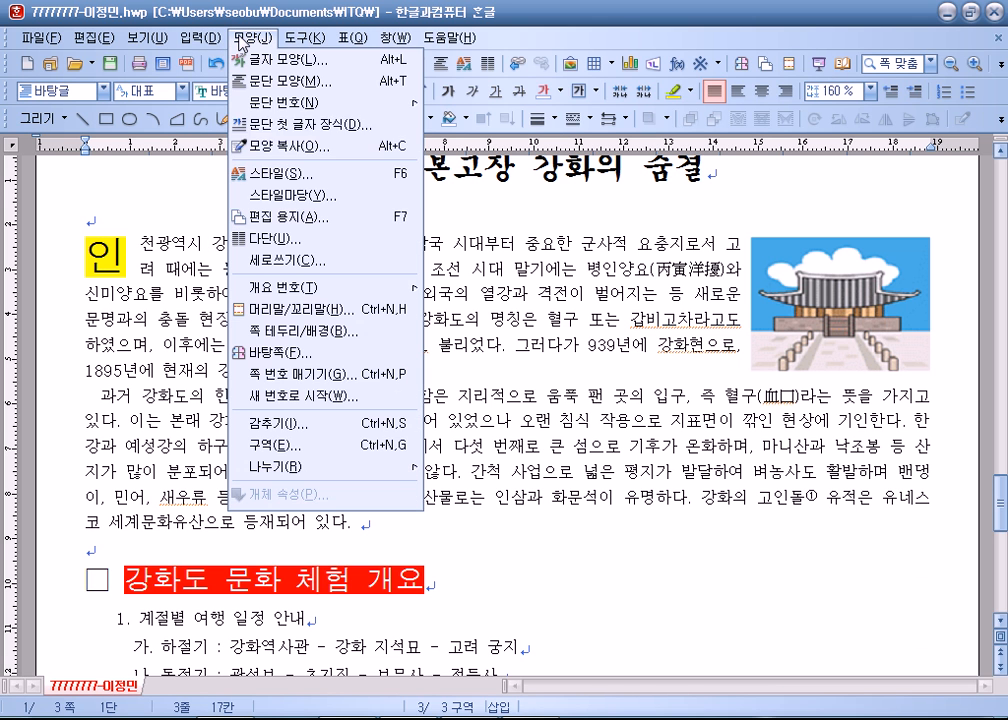
{"action": "left_click", "coordinate": [310, 124]}
{"action": "left_click", "coordinate": [387, 280]}
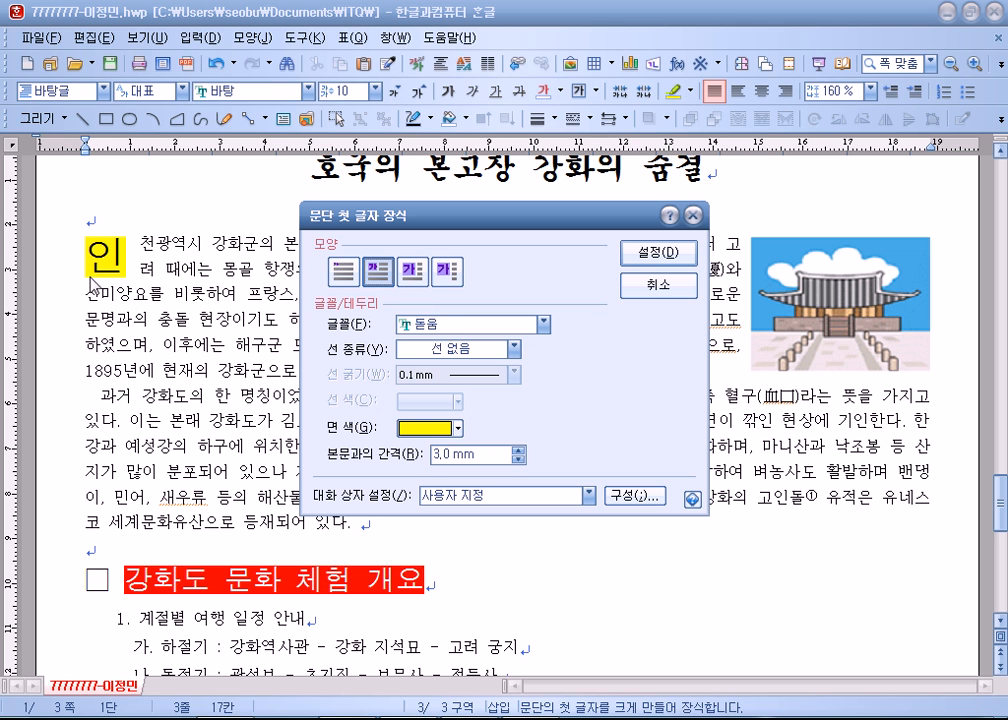
{"action": "left_click", "coordinate": [658, 285]}
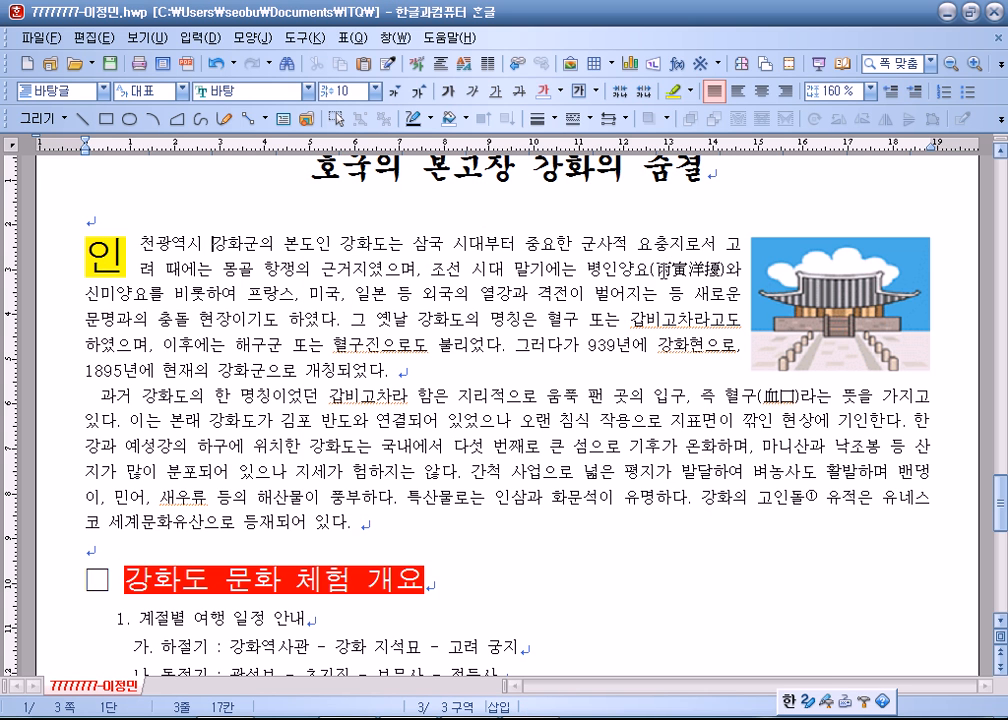
- Check the Hanja notations for 병인양요 and 혈구 and the first-line indent of the second paragraph
{"action": "left_click_drag", "start_coordinate": [669, 268], "coordinate": [704, 266]}
{"action": "left_click", "coordinate": [667, 265]}
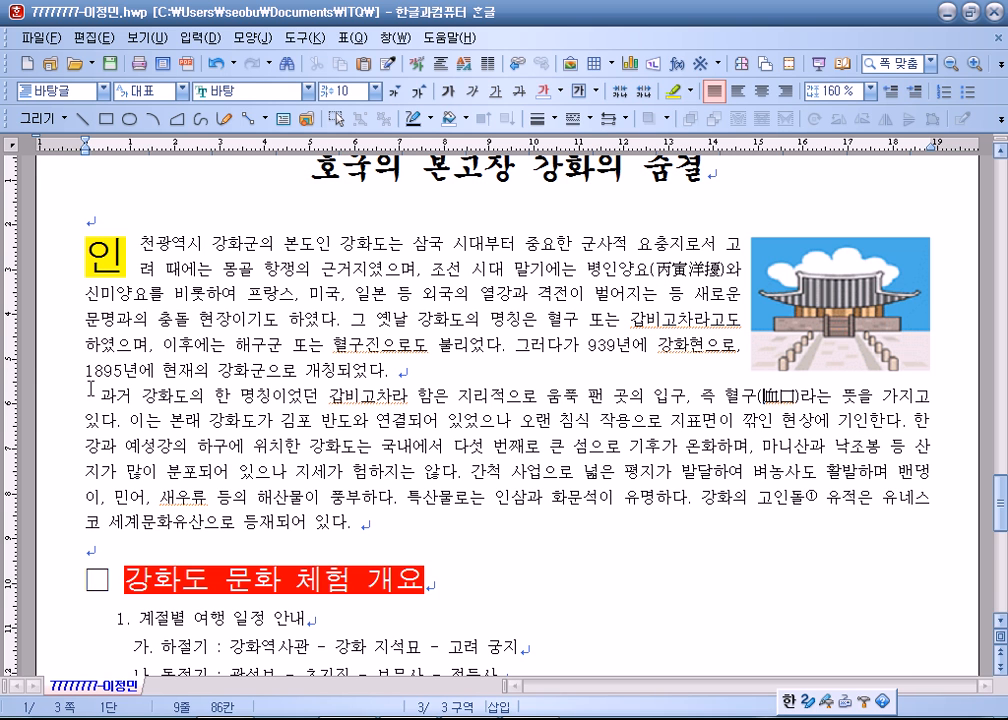
{"action": "left_click_drag", "start_coordinate": [85, 396], "coordinate": [100, 403]}
{"action": "scroll", "coordinate": [90, 350], "scroll_direction": "down", "scroll_amount": 2}
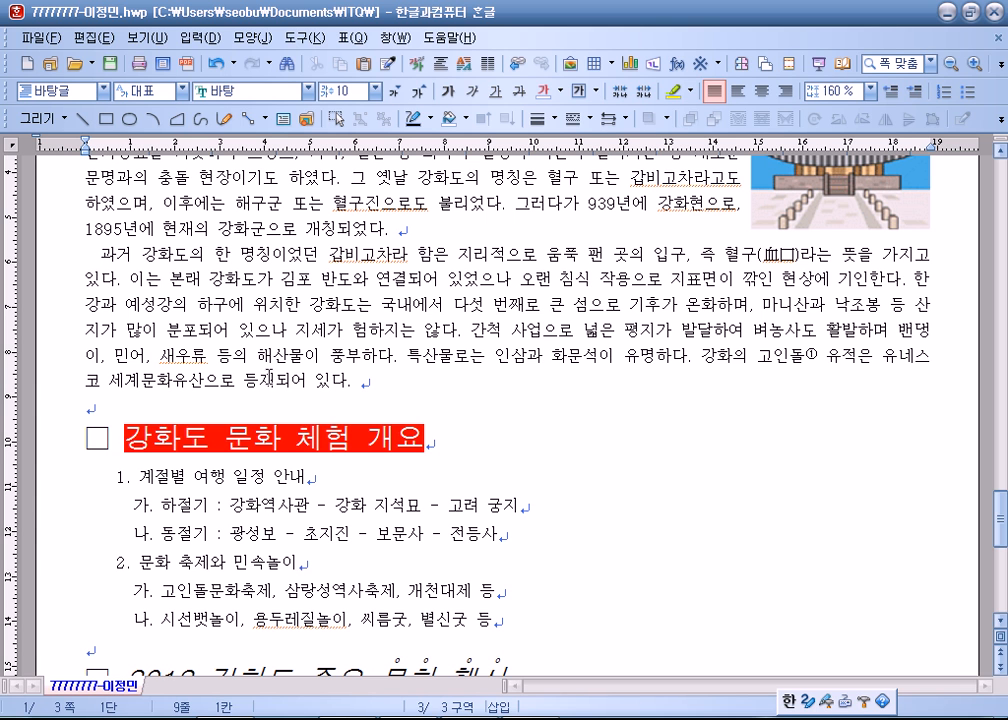
{"action": "key", "text": "Delete"}
- Try the palace picture at the left edge of the opening paragraph and return it to the right margin
{"action": "scroll", "coordinate": [240, 307], "scroll_direction": "up", "scroll_amount": 3}
{"action": "left_click", "coordinate": [829, 350]}
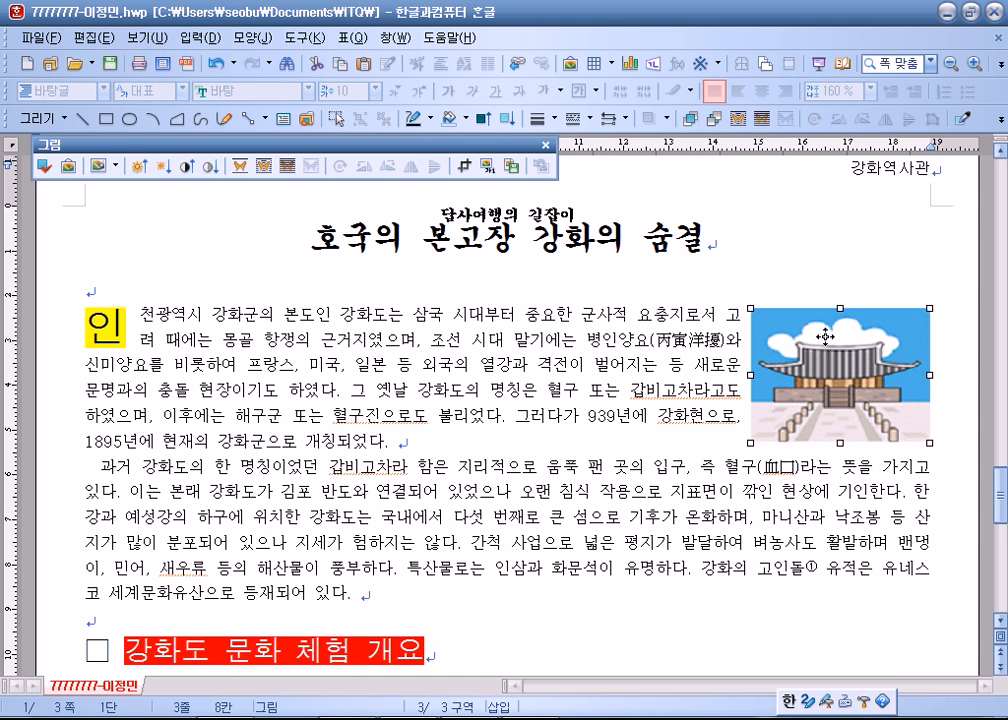
{"action": "left_click", "coordinate": [494, 369]}
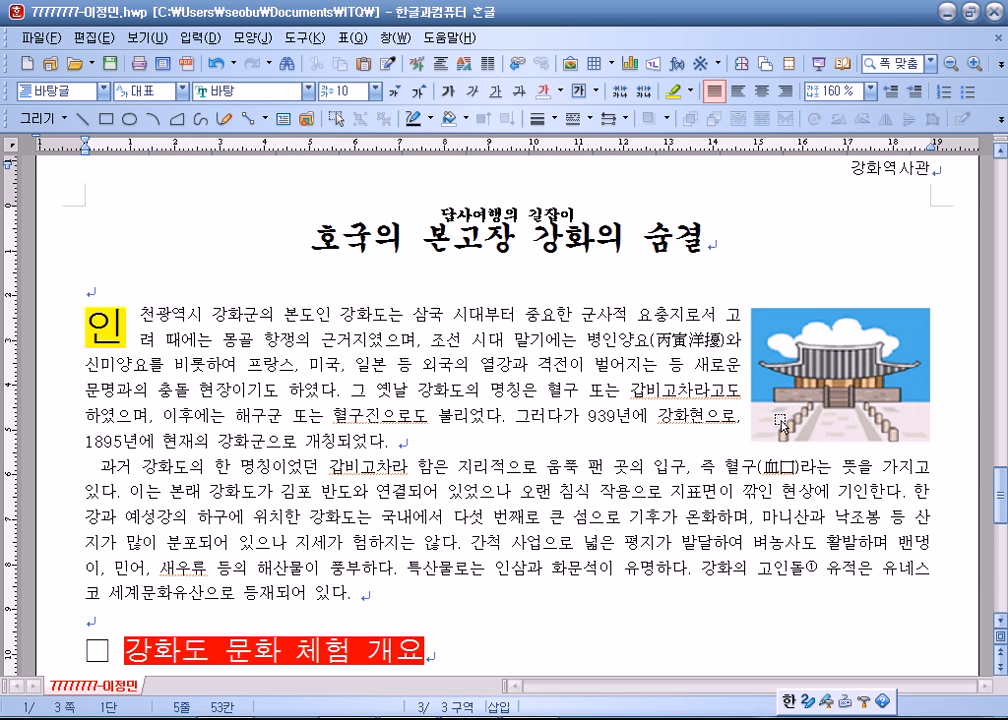
{"action": "left_click", "coordinate": [790, 340]}
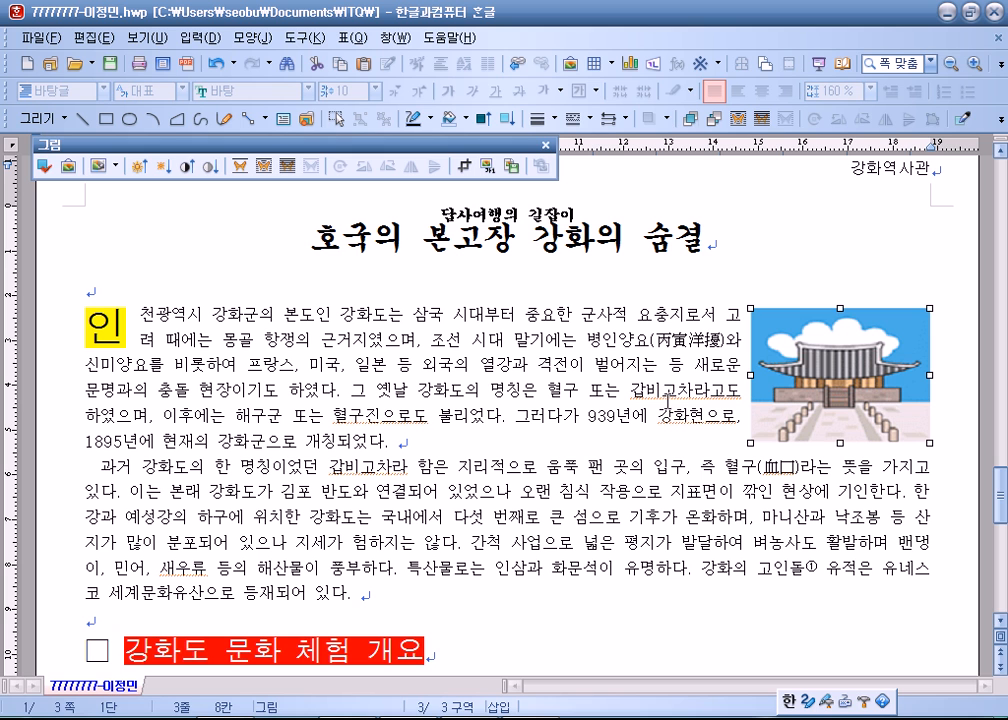
{"action": "left_click_drag", "start_coordinate": [808, 381], "coordinate": [66, 386]}
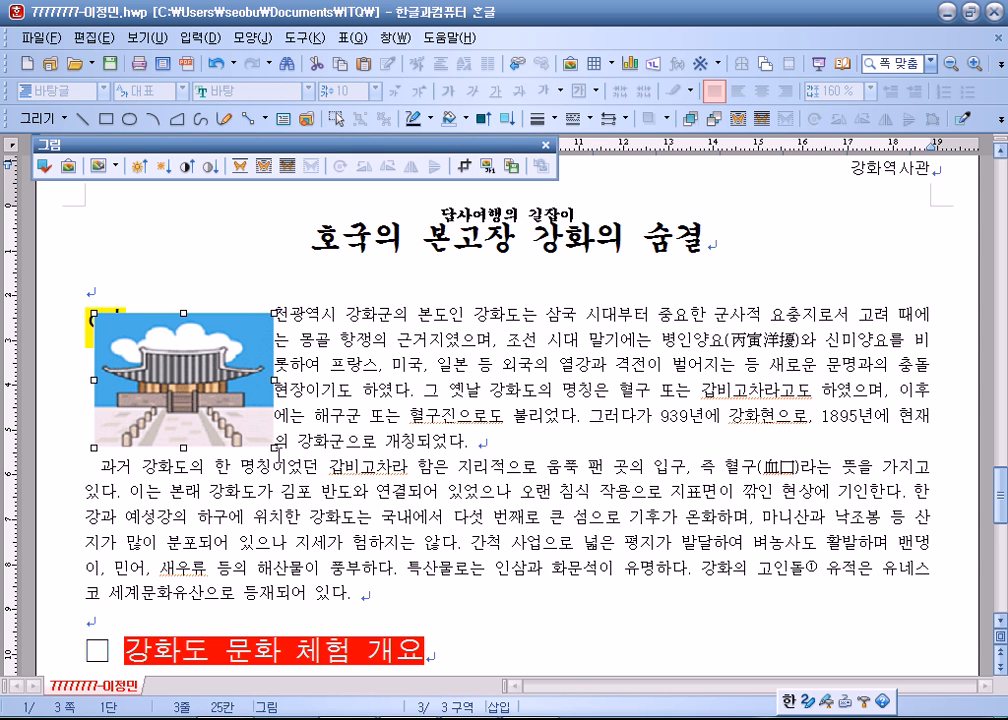
{"action": "left_click_drag", "start_coordinate": [197, 394], "coordinate": [921, 389]}
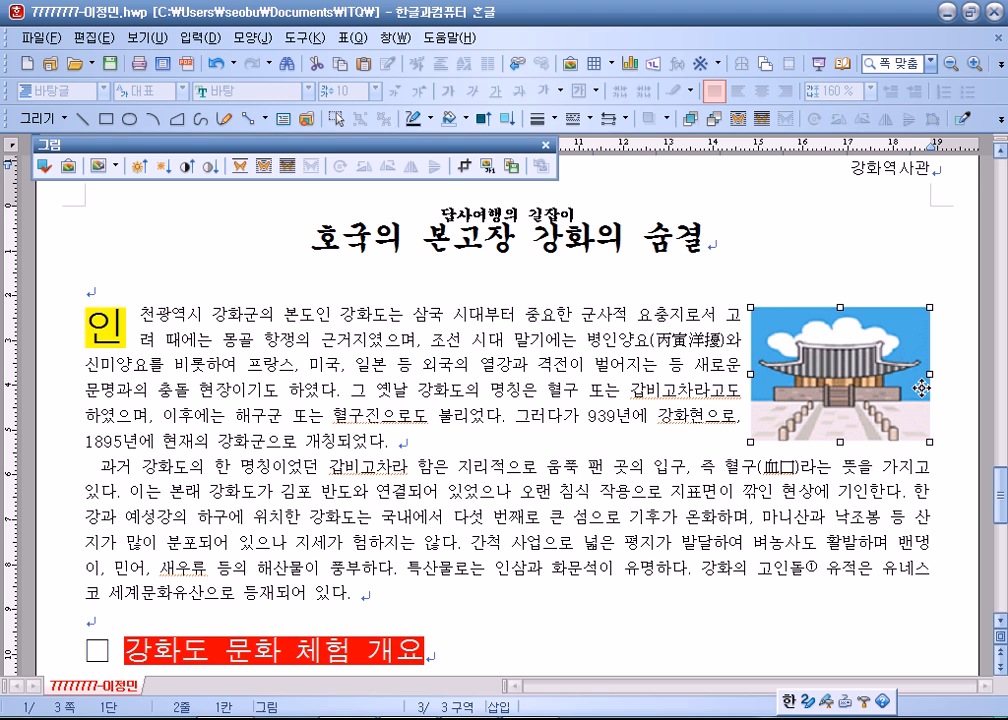
{"action": "left_click", "coordinate": [627, 405]}
- Review the numbered list and compare the two square-marked section headings above and below it
{"action": "scroll", "coordinate": [607, 407], "scroll_direction": "down", "scroll_amount": 5}
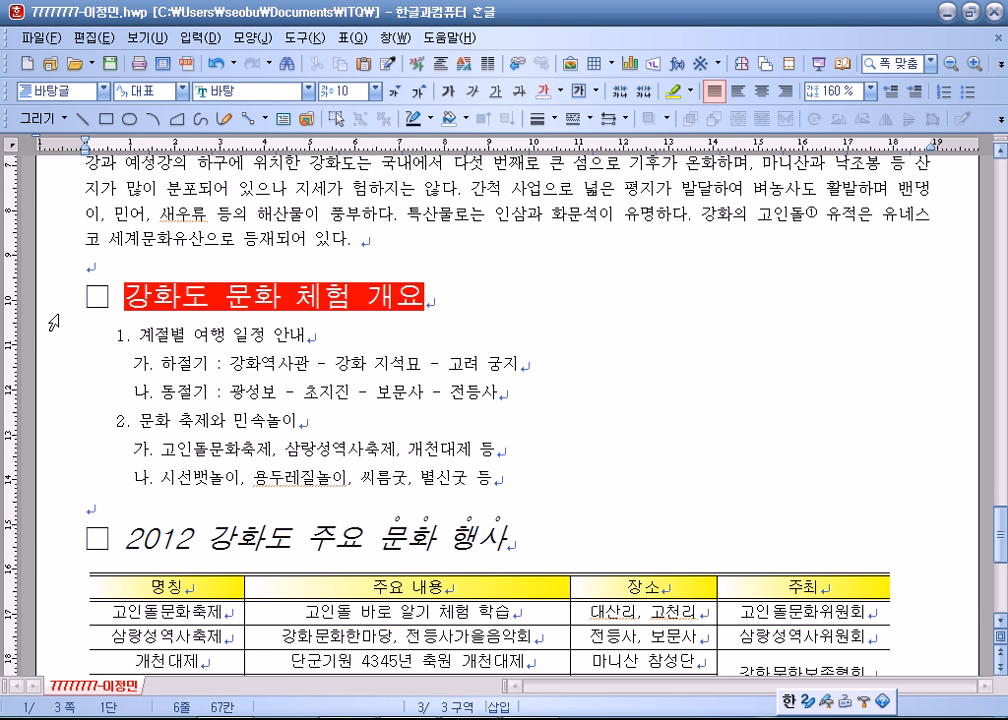
{"action": "left_click_drag", "start_coordinate": [52, 337], "coordinate": [66, 482]}
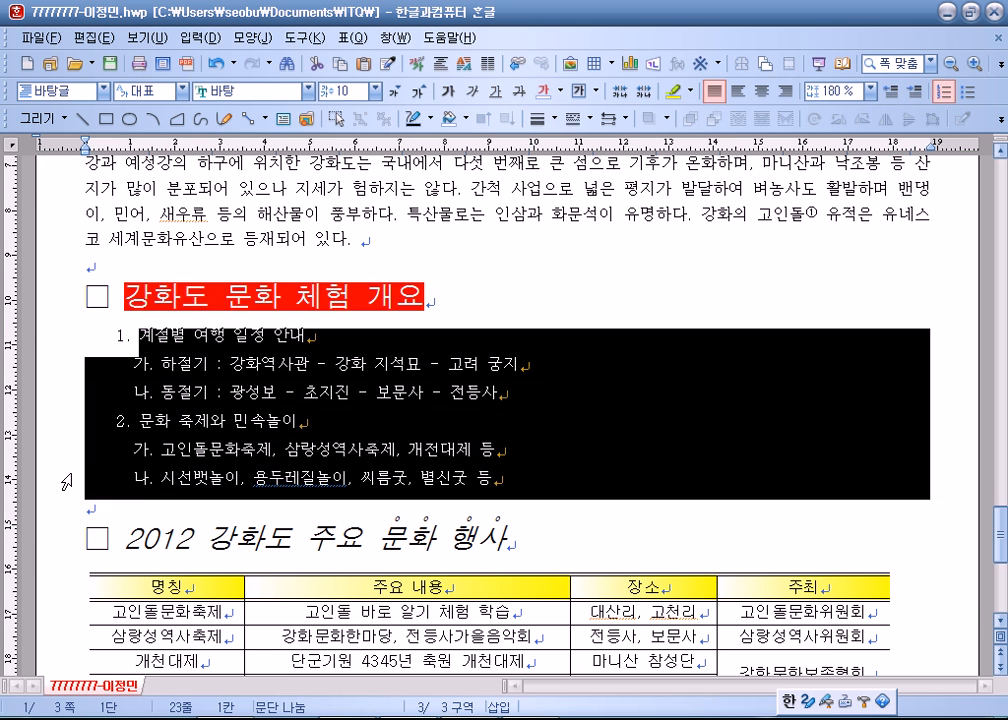
{"action": "left_click", "coordinate": [285, 400]}
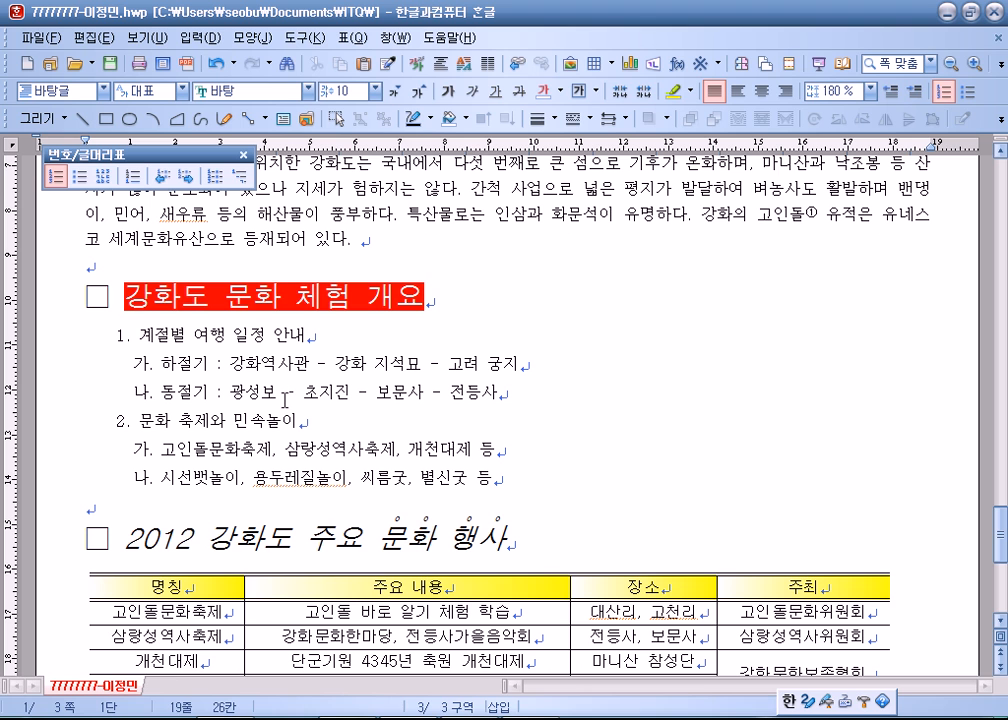
{"action": "left_click", "coordinate": [46, 306]}
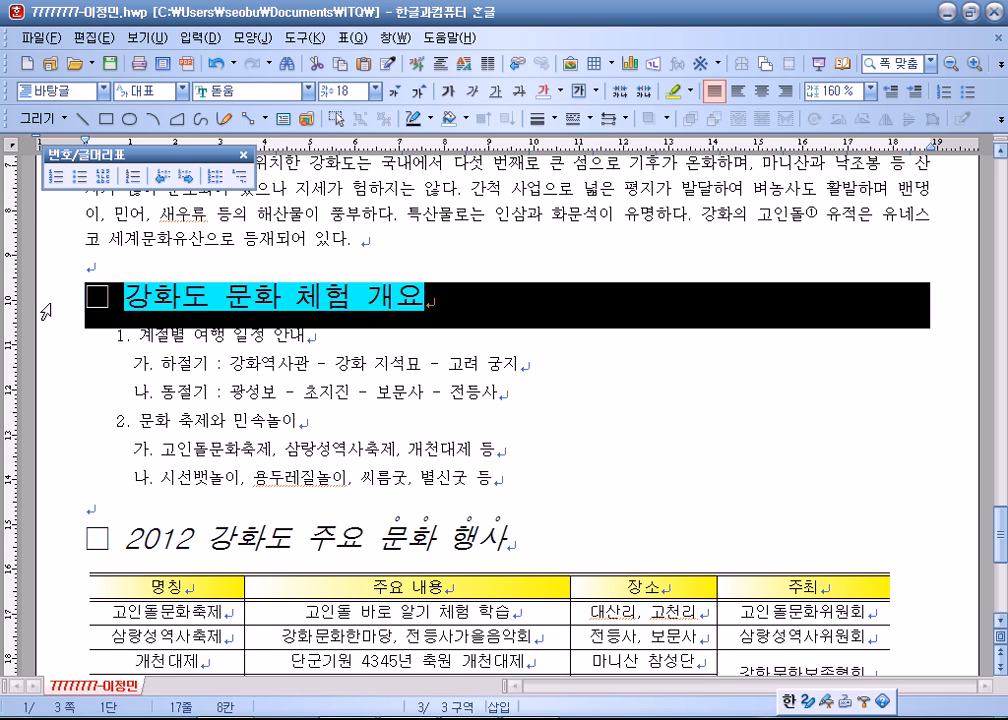
{"action": "left_click", "coordinate": [48, 545]}
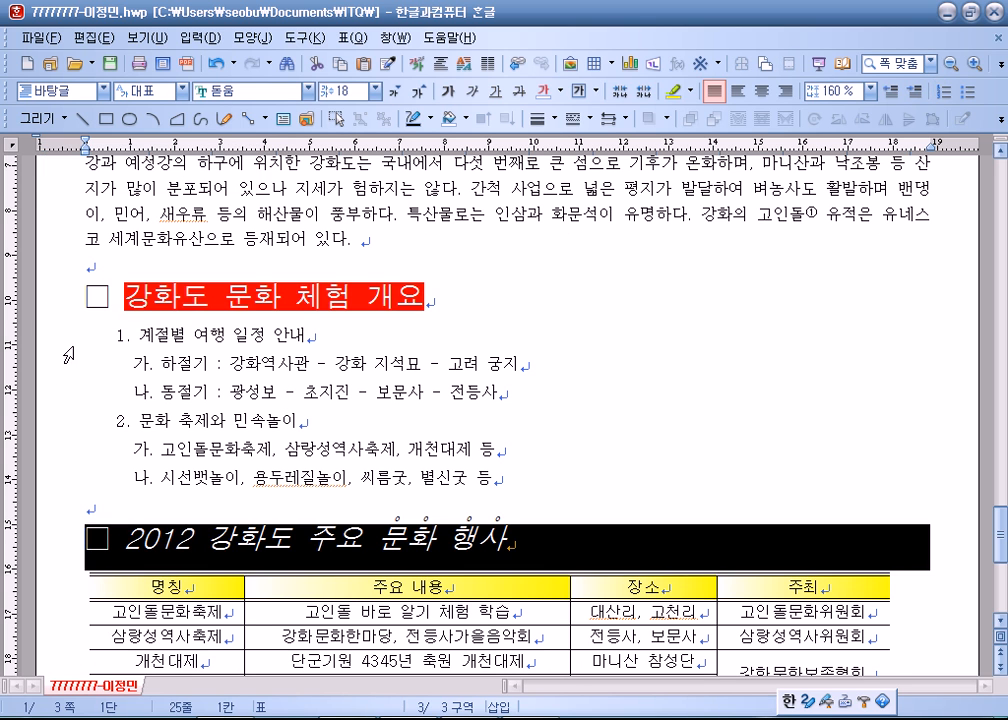
{"action": "left_click", "coordinate": [52, 318]}
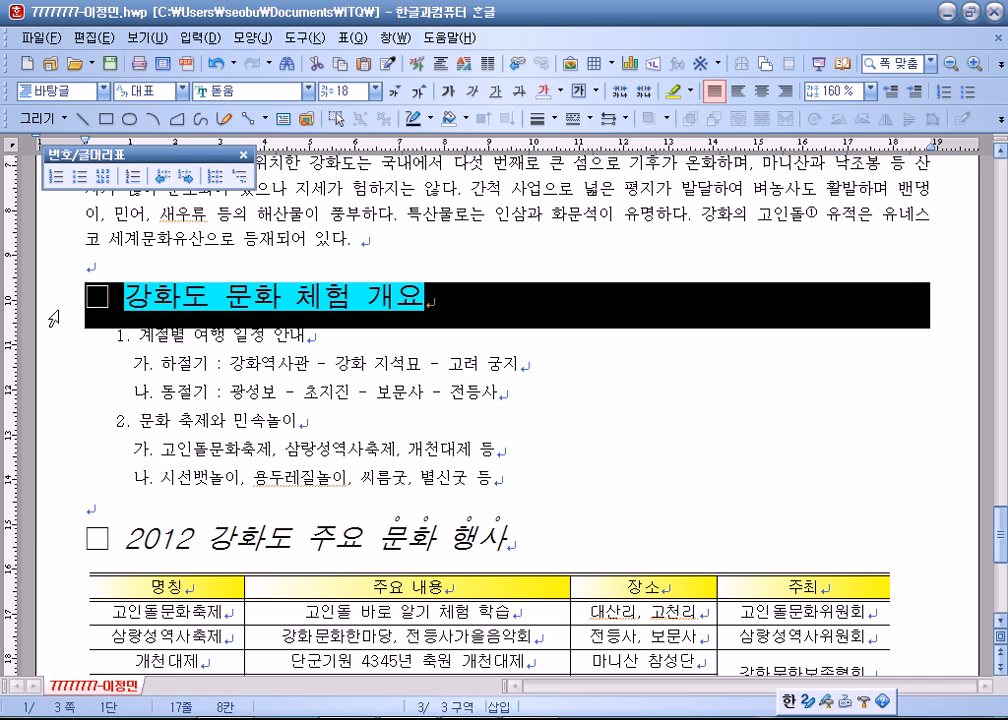
{"action": "left_click", "coordinate": [48, 548]}
- Examine the heading 강화도 문화 체험 개요, distinguishing its square marker from the highlighted heading text
{"action": "left_click", "coordinate": [47, 318]}
{"action": "left_click", "coordinate": [79, 295]}
{"action": "left_click_drag", "start_coordinate": [79, 295], "coordinate": [509, 304]}
{"action": "left_click_drag", "start_coordinate": [124, 295], "coordinate": [425, 310]}
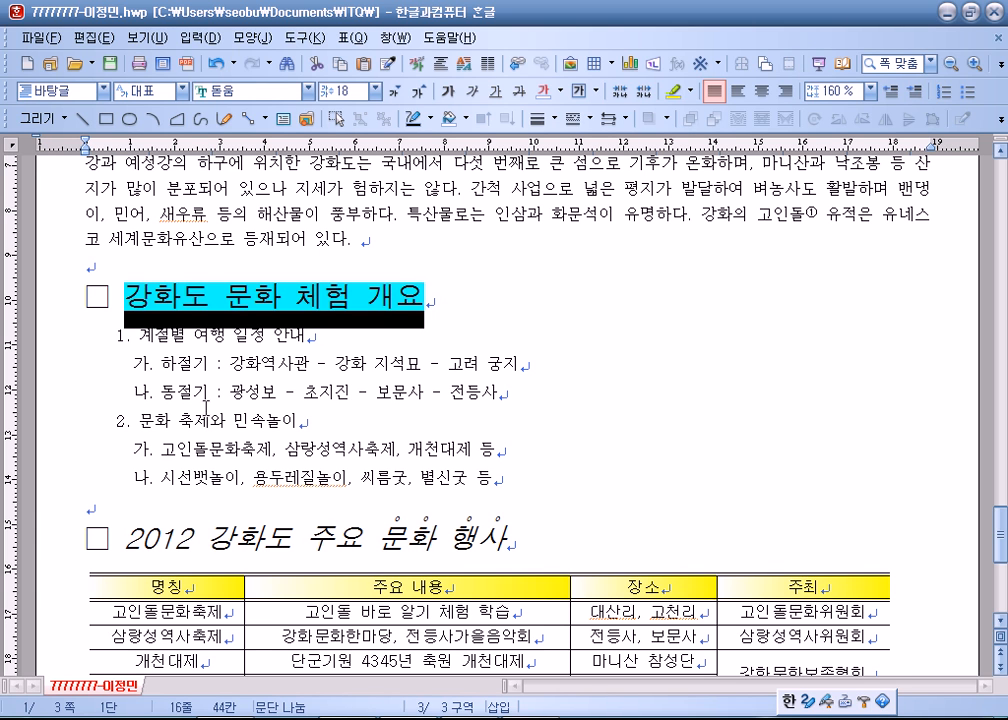
{"action": "left_click", "coordinate": [65, 305]}
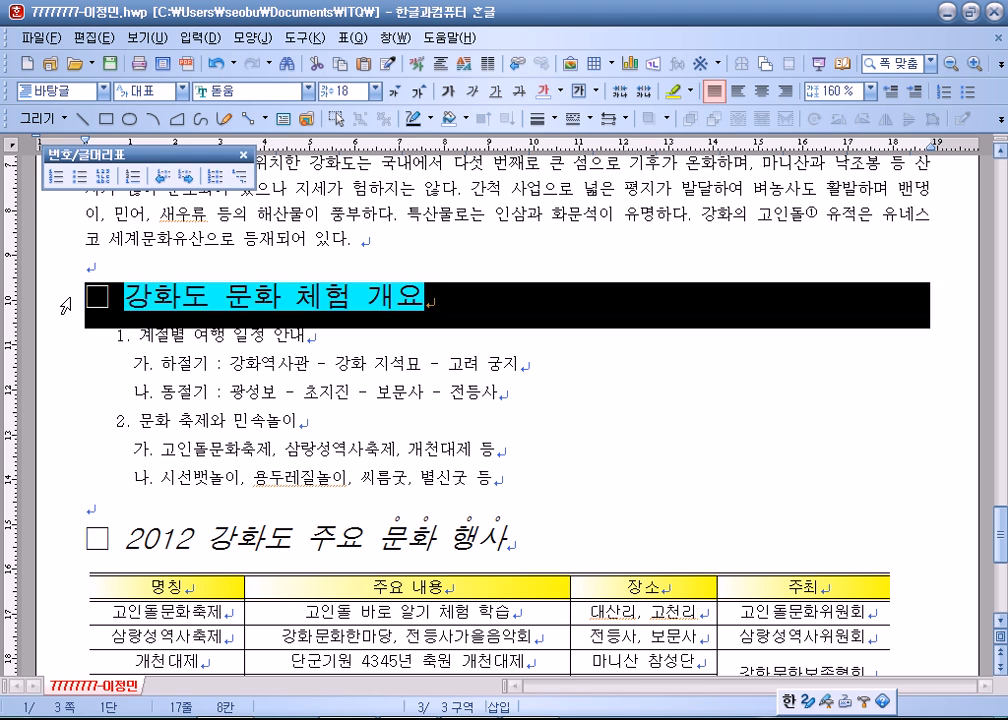
{"action": "left_click", "coordinate": [148, 408]}
{"action": "left_click_drag", "start_coordinate": [83, 299], "coordinate": [530, 308]}
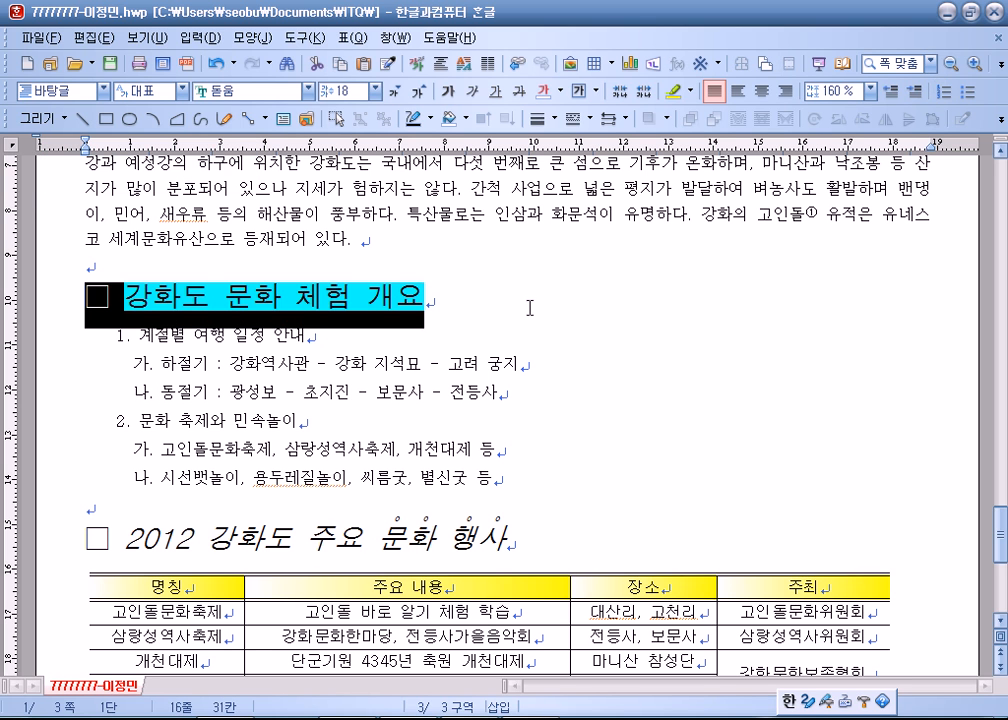
{"action": "left_click", "coordinate": [100, 300]}
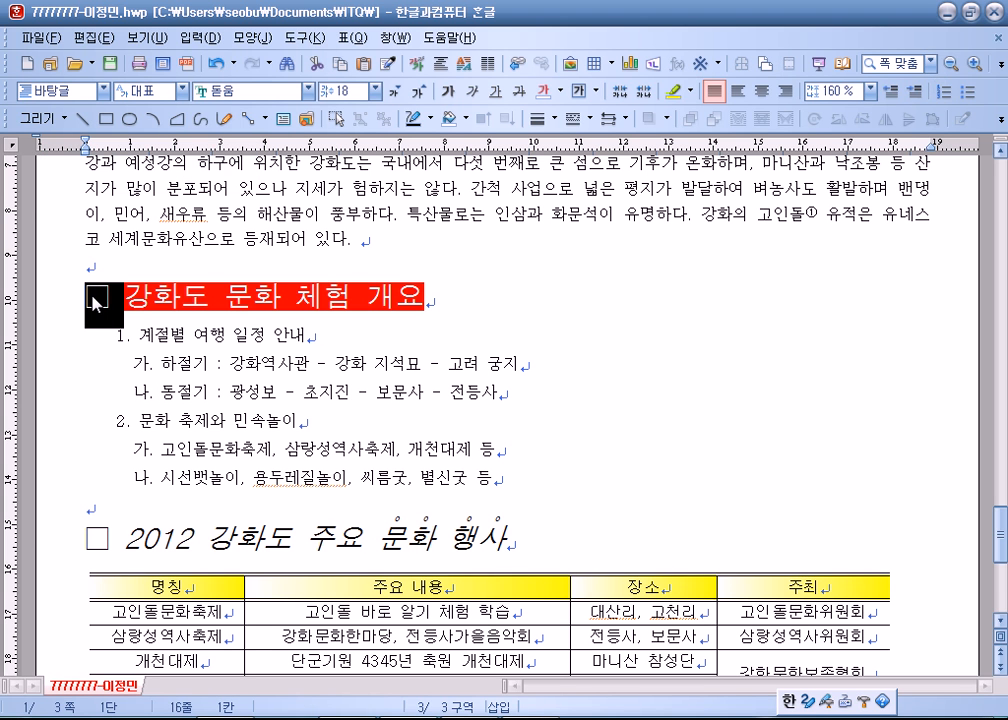
{"action": "left_click", "coordinate": [119, 306]}
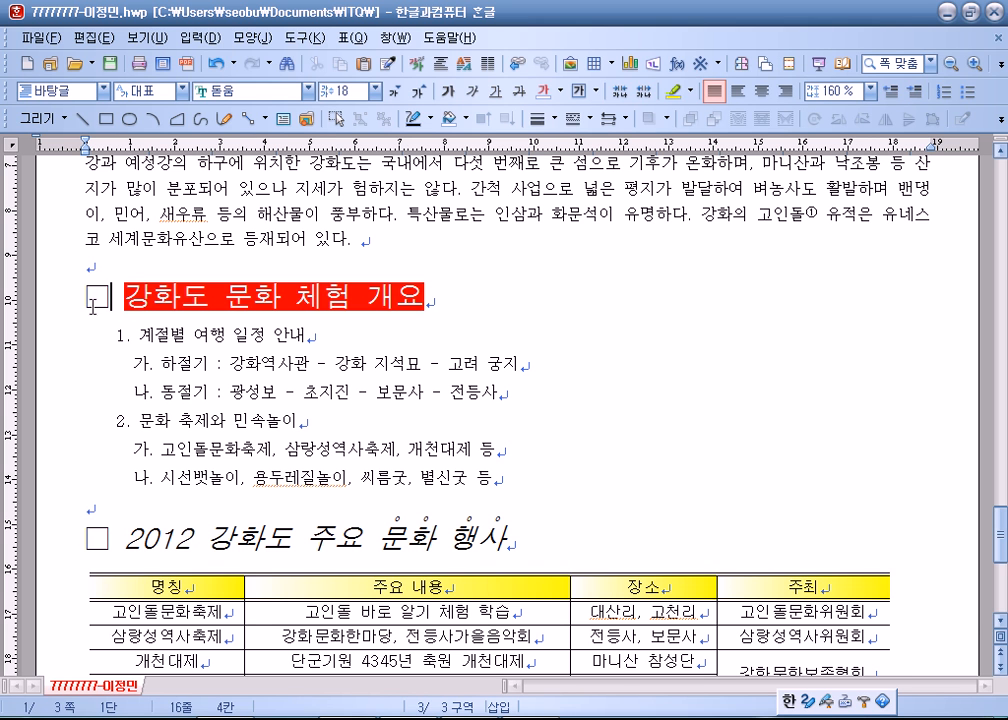
{"action": "left_click", "coordinate": [60, 302]}
{"action": "left_click", "coordinate": [243, 311]}
{"action": "scroll", "coordinate": [130, 488], "scroll_direction": "down", "scroll_amount": 3}
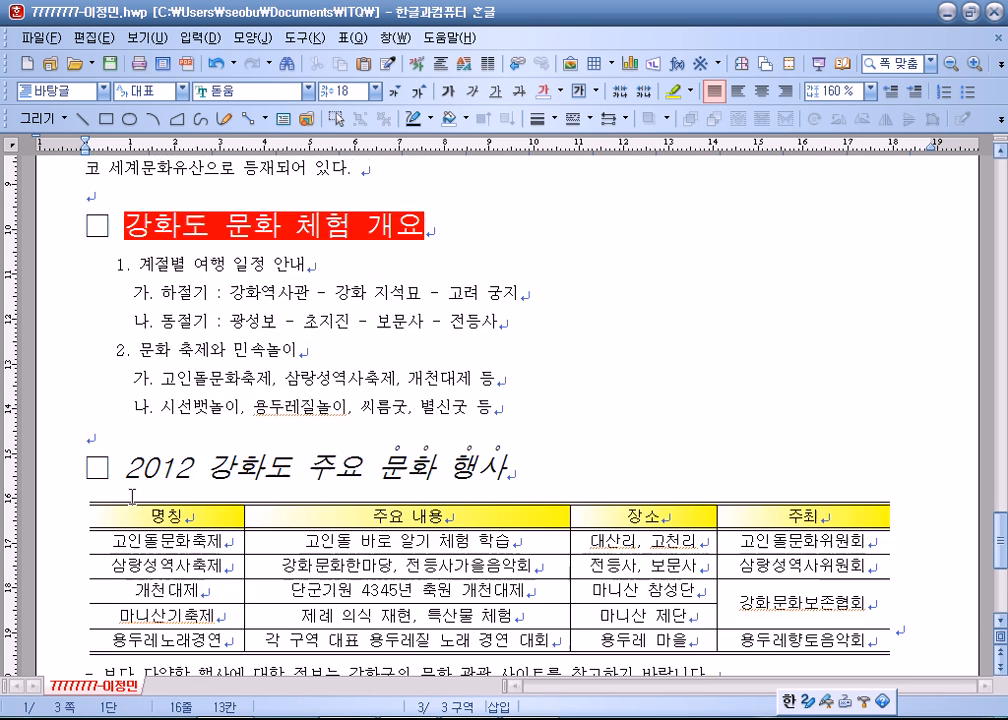
- Examine the formatting of the heading 2012 강화도 주요 문화 행사 and the emphasis dots on 문화 행사
{"action": "left_click", "coordinate": [60, 337]}
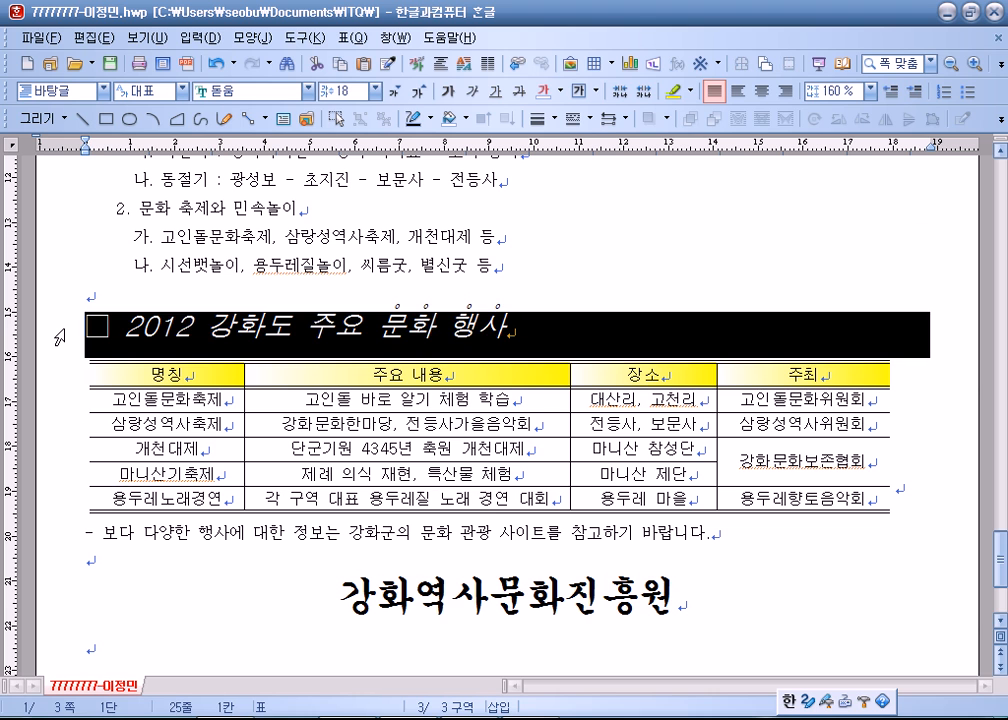
{"action": "left_click_drag", "start_coordinate": [125, 327], "coordinate": [510, 328]}
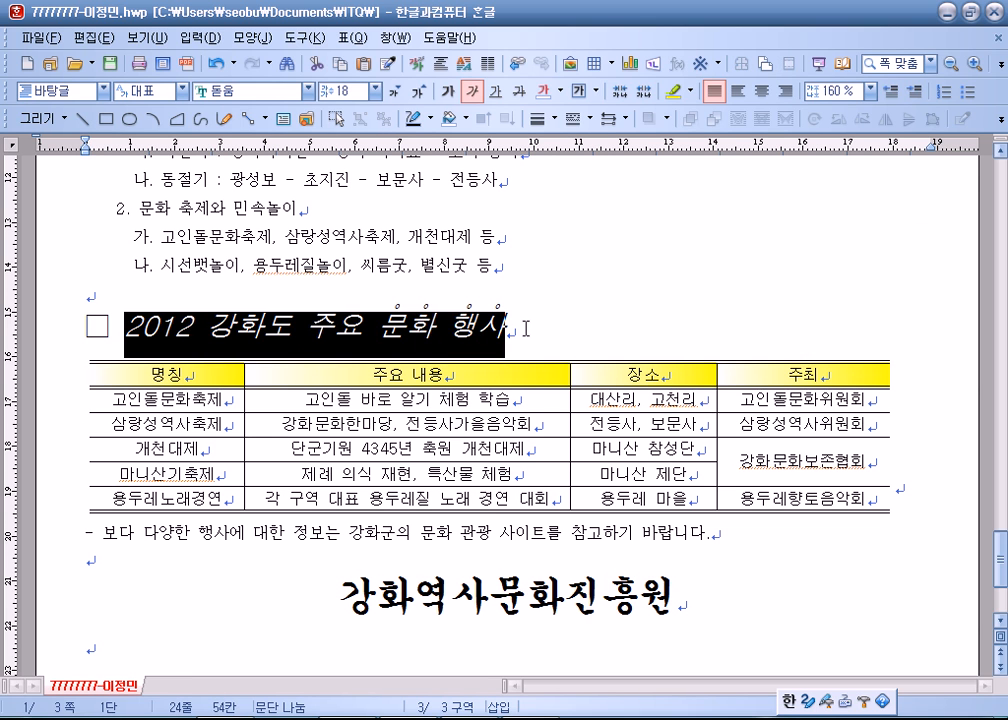
{"action": "left_click", "coordinate": [334, 238]}
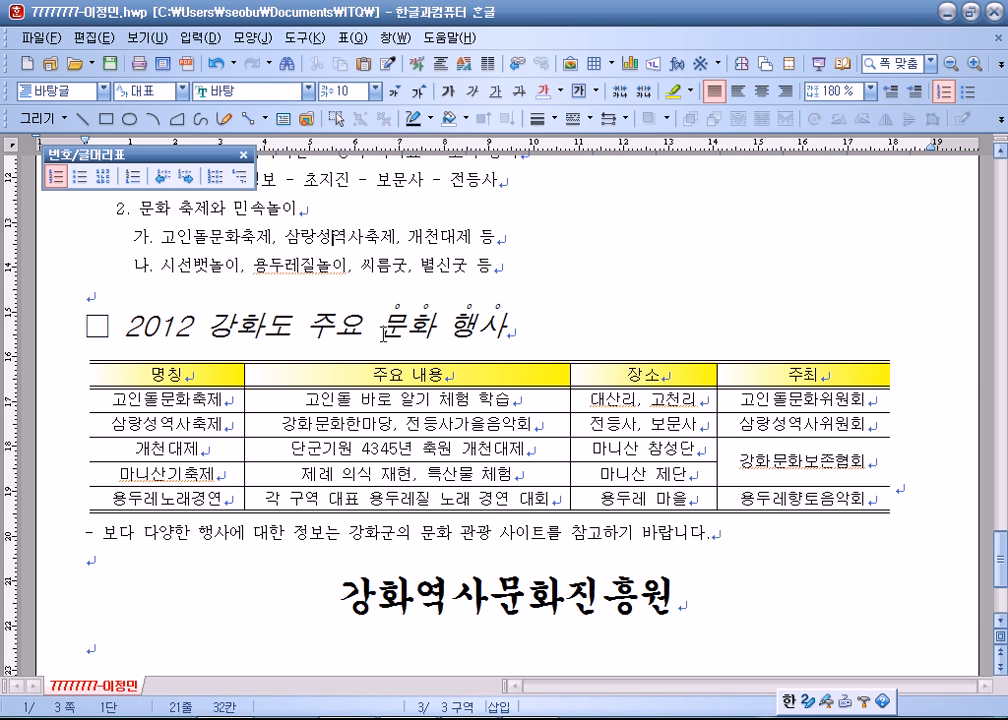
{"action": "left_click_drag", "start_coordinate": [383, 331], "coordinate": [515, 331]}
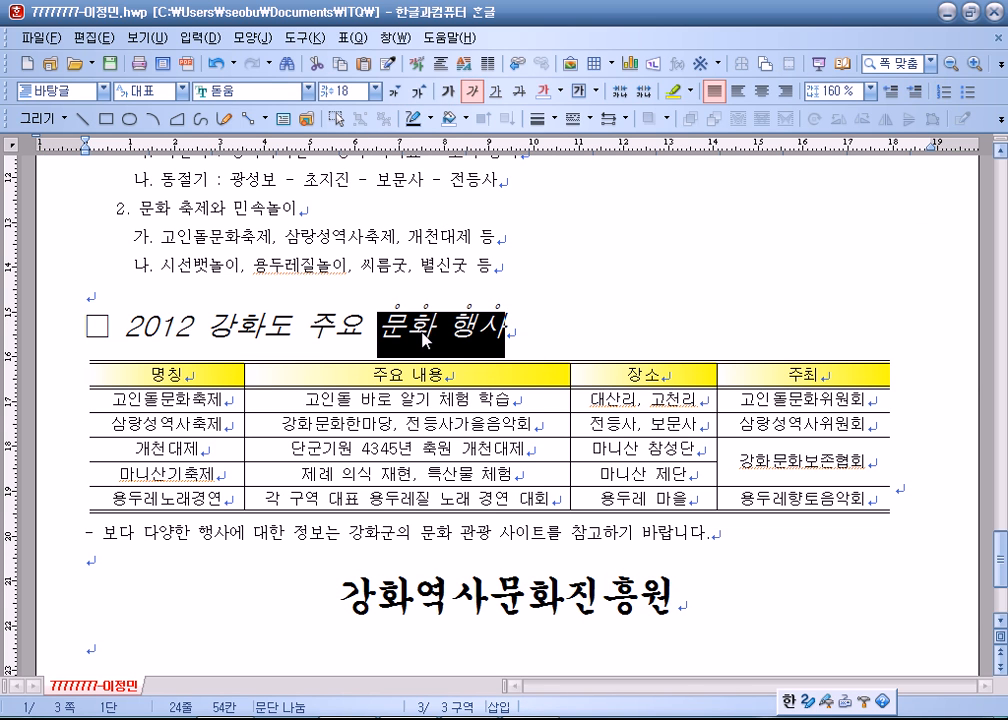
- Open the custom definition (사용자 정의) of the 1. 가. 1) 가) paragraph number format for the numbered list
{"action": "scroll", "coordinate": [425, 340], "scroll_direction": "up", "scroll_amount": 3}
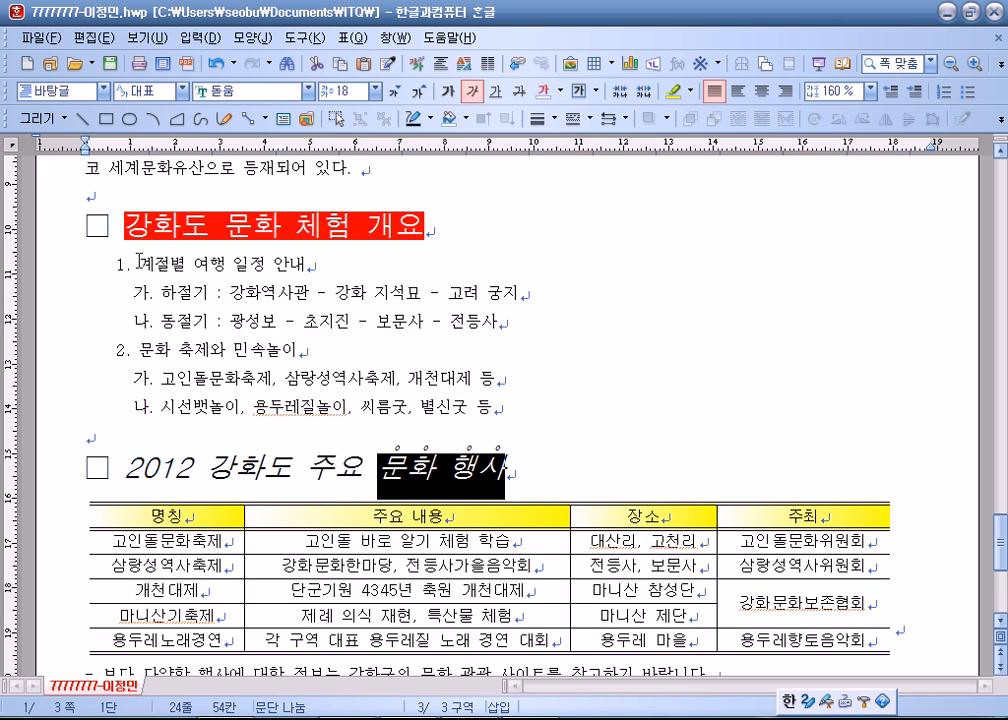
{"action": "left_click_drag", "start_coordinate": [105, 267], "coordinate": [500, 408]}
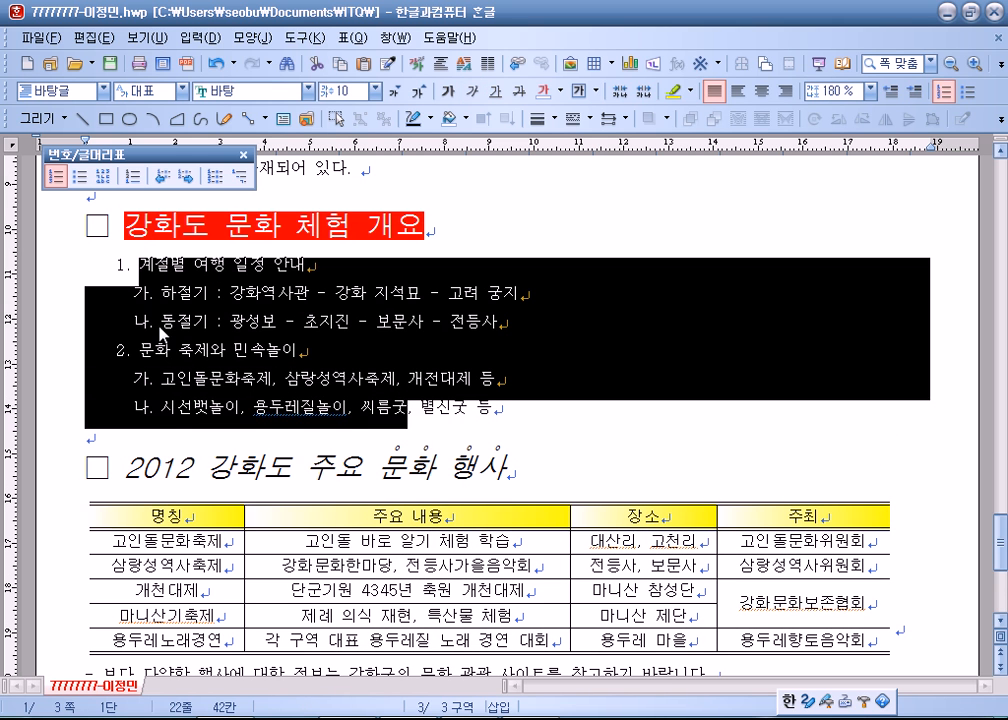
{"action": "right_click", "coordinate": [218, 322]}
{"action": "left_click", "coordinate": [234, 496]}
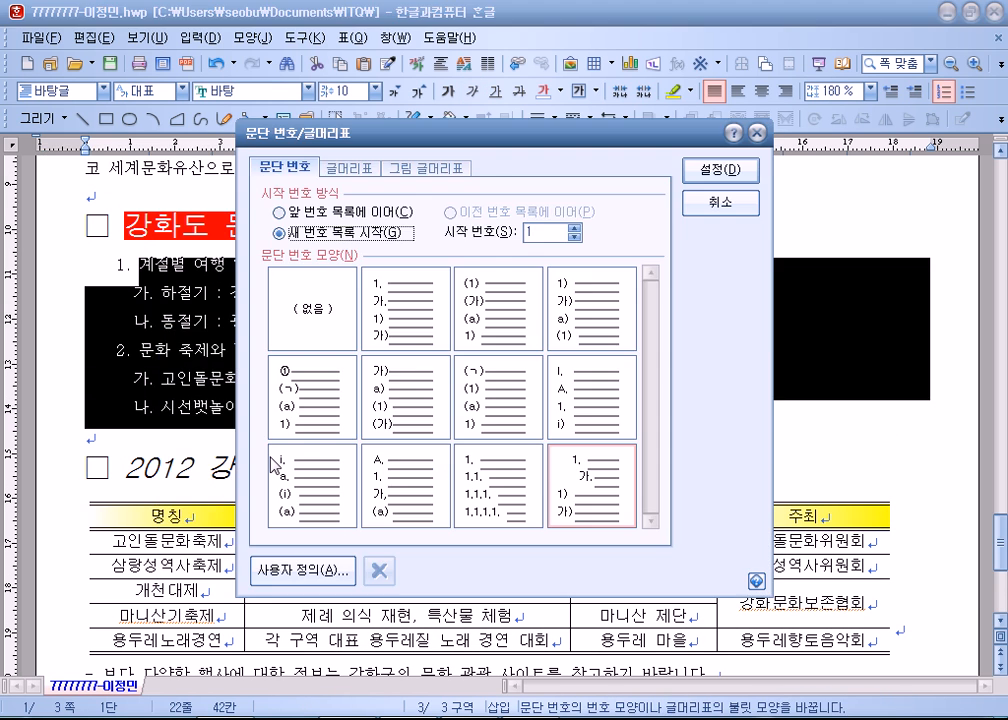
{"action": "left_click", "coordinate": [393, 318]}
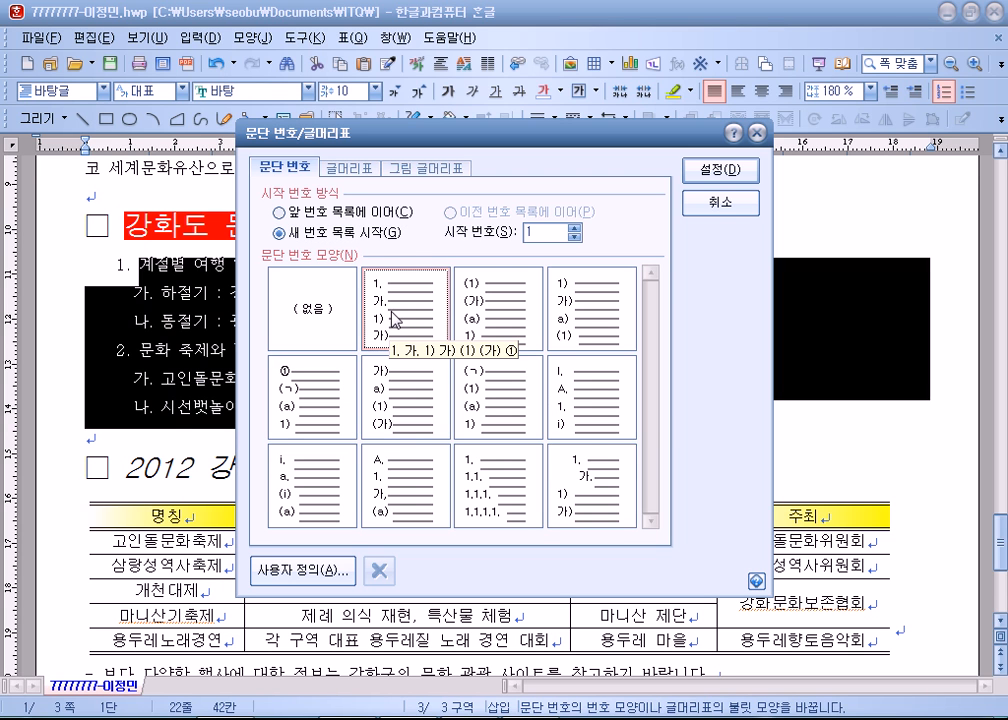
{"action": "left_click", "coordinate": [272, 569]}
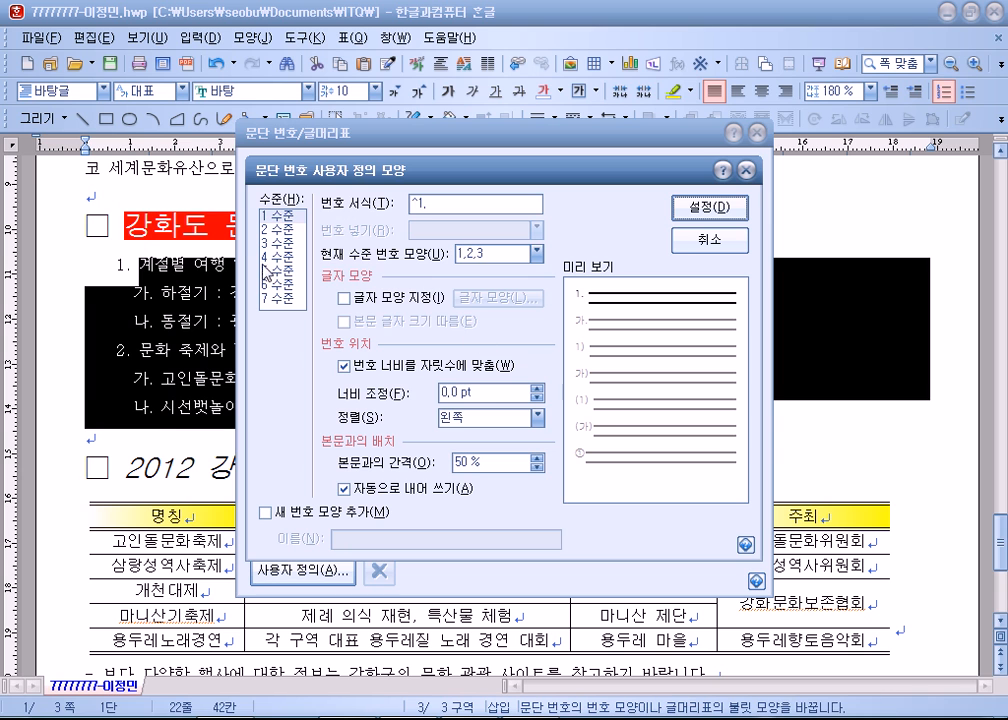
- Check the width adjustment (너비 조정) and alignment (정렬) options for levels 1 and 2, and cancel the numbering settings
{"action": "left_click", "coordinate": [284, 229]}
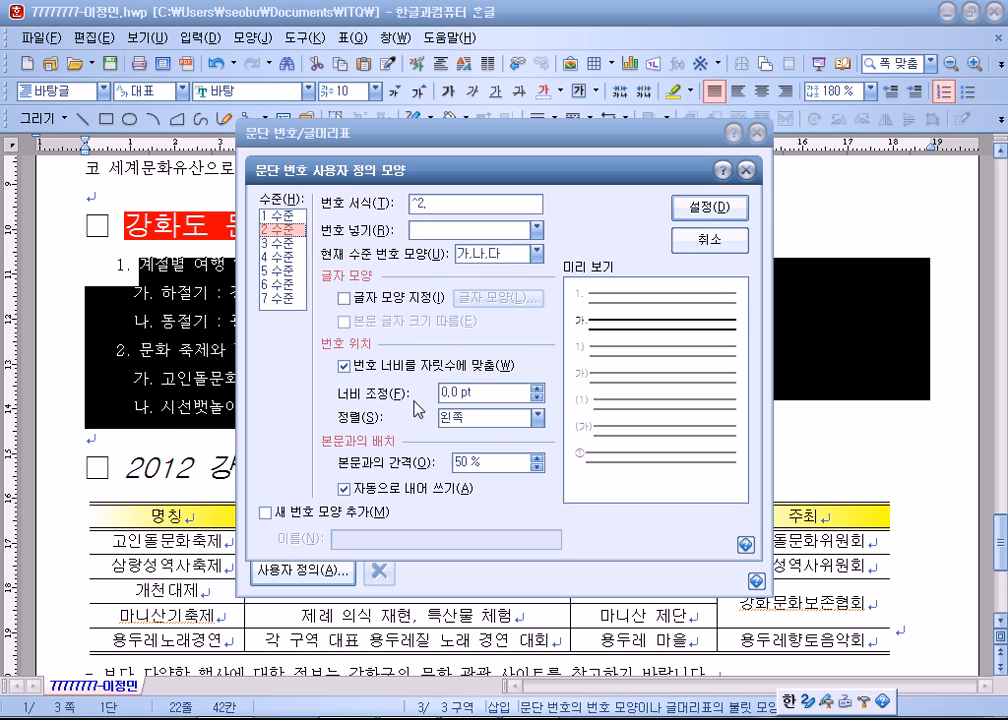
{"action": "key", "text": "Up"}
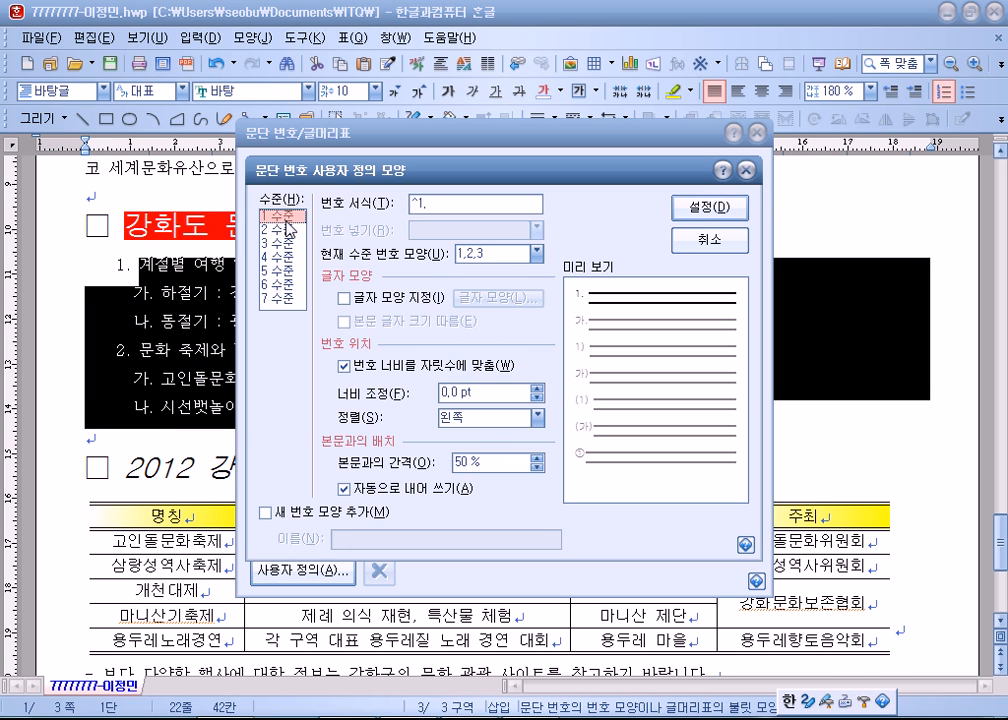
{"action": "left_click", "coordinate": [480, 393]}
{"action": "left_click", "coordinate": [485, 417]}
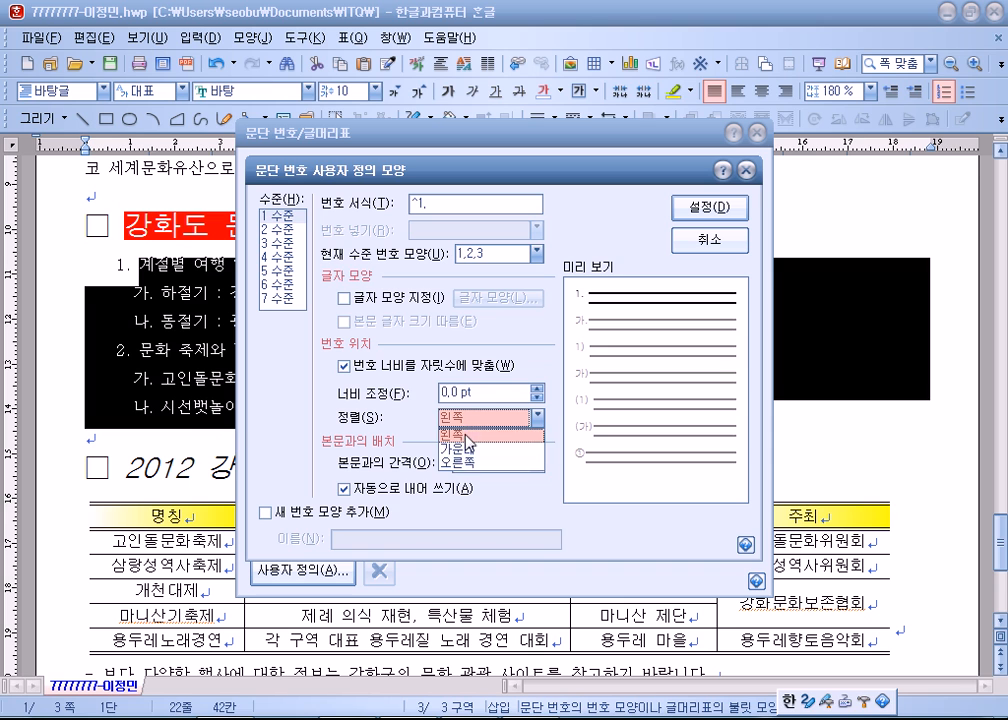
{"action": "left_click", "coordinate": [276, 231]}
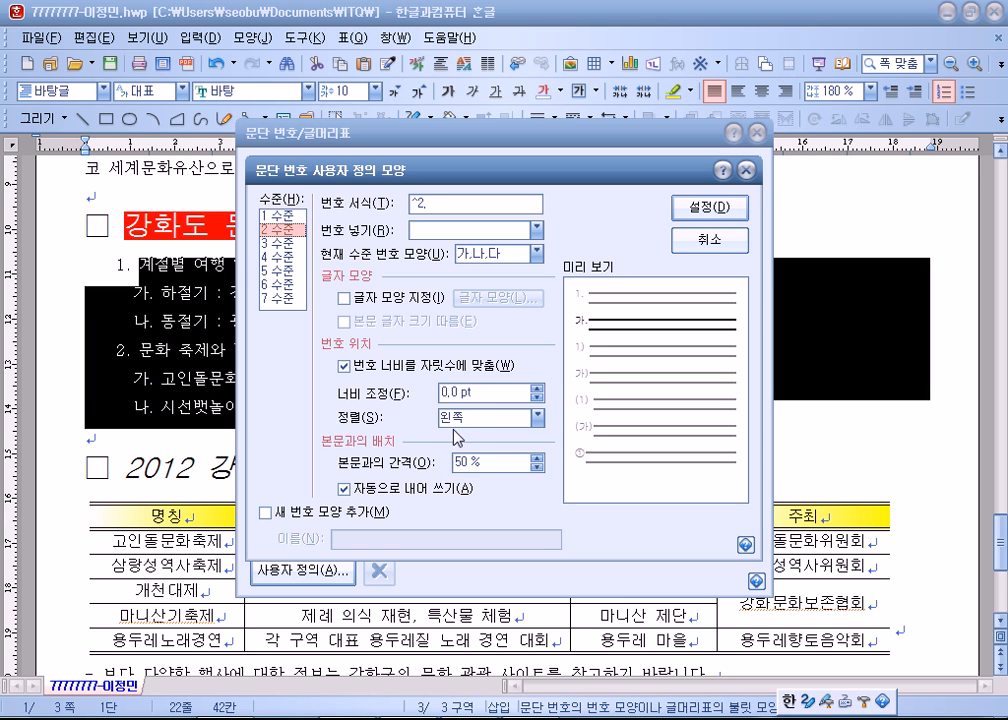
{"action": "left_click", "coordinate": [463, 393]}
{"action": "left_click", "coordinate": [466, 421]}
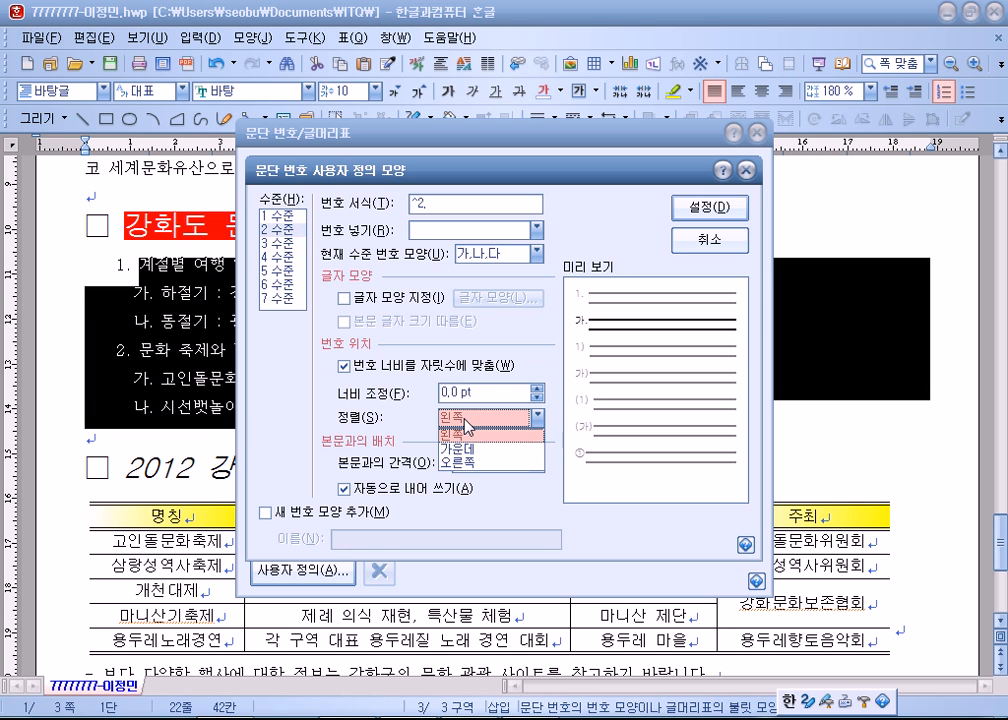
{"action": "left_click", "coordinate": [592, 307]}
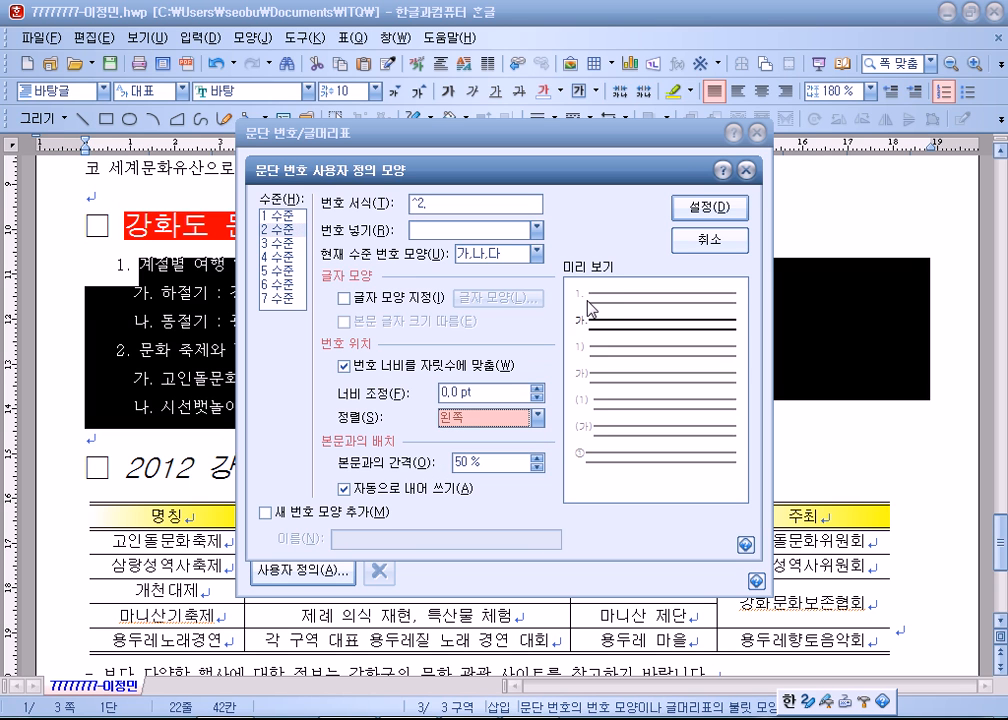
{"action": "left_click", "coordinate": [709, 240]}
{"action": "left_click", "coordinate": [720, 202]}
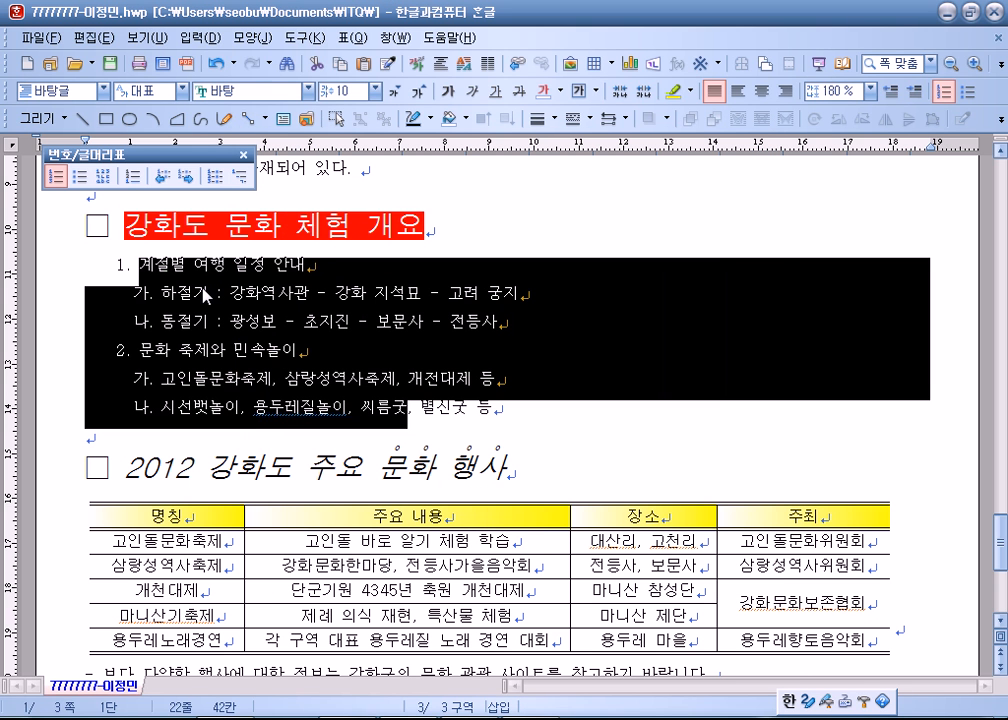
- Undo the numbering of the list under 강화도 문화 체험 개요 and set its line spacing to 180 %
{"action": "key", "text": "ctrl+z"}
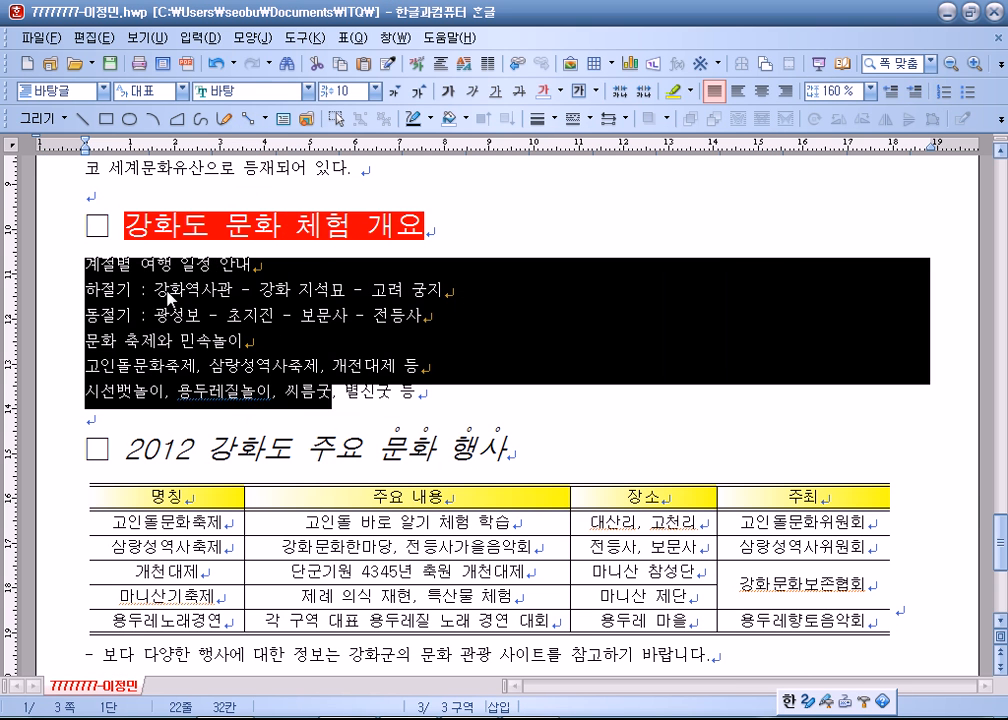
{"action": "left_click", "coordinate": [861, 91]}
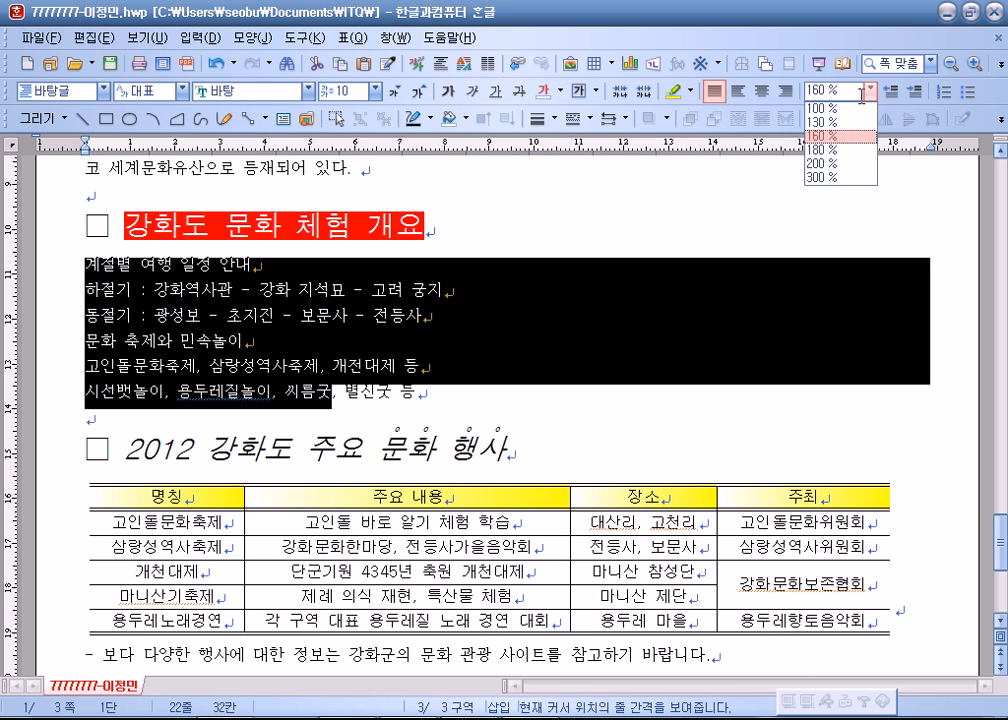
{"action": "left_click", "coordinate": [826, 152]}
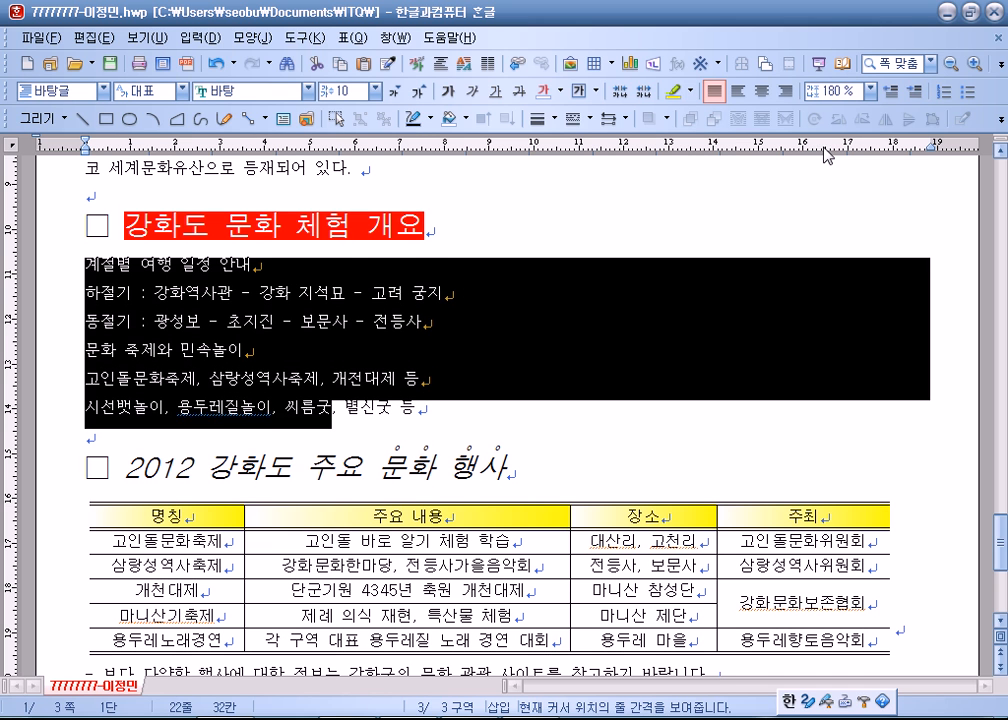
- Customise the 1. 가. 1) 가) paragraph number format for the selected list, giving level 1 a 20 pt width adjustment and right alignment (오른쪽)
{"action": "right_click", "coordinate": [213, 313]}
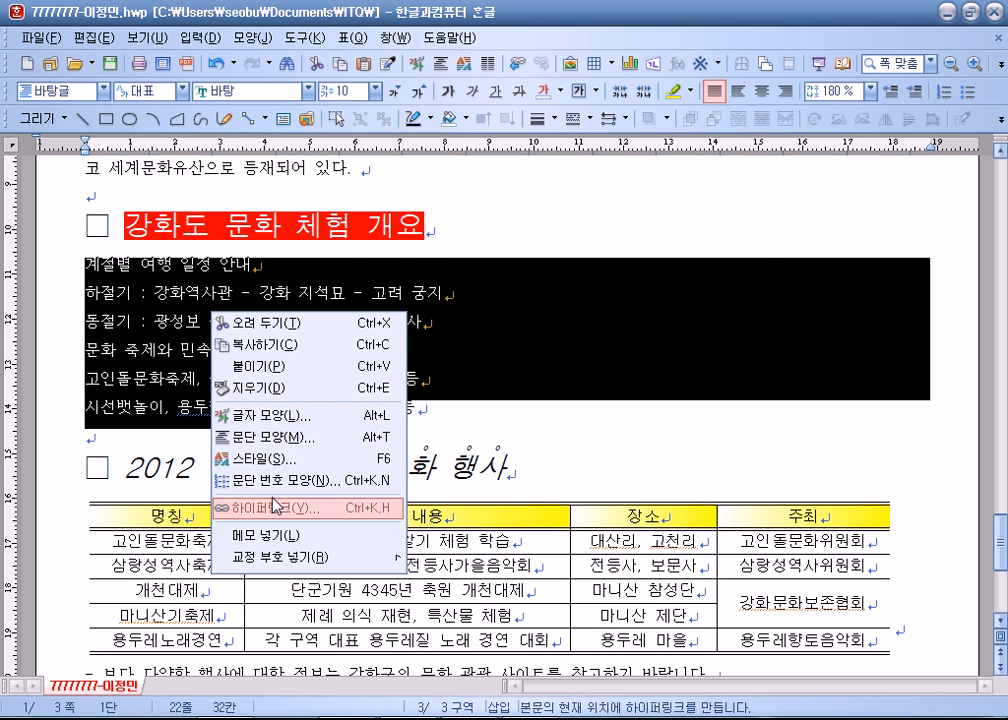
{"action": "left_click", "coordinate": [285, 480]}
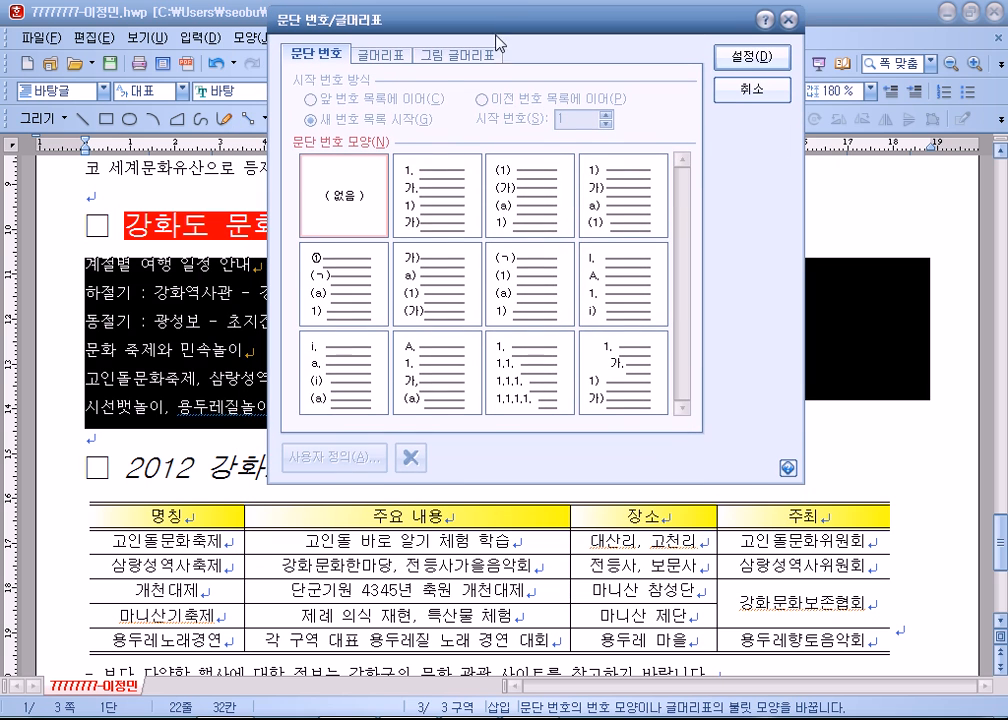
{"action": "left_click", "coordinate": [430, 187]}
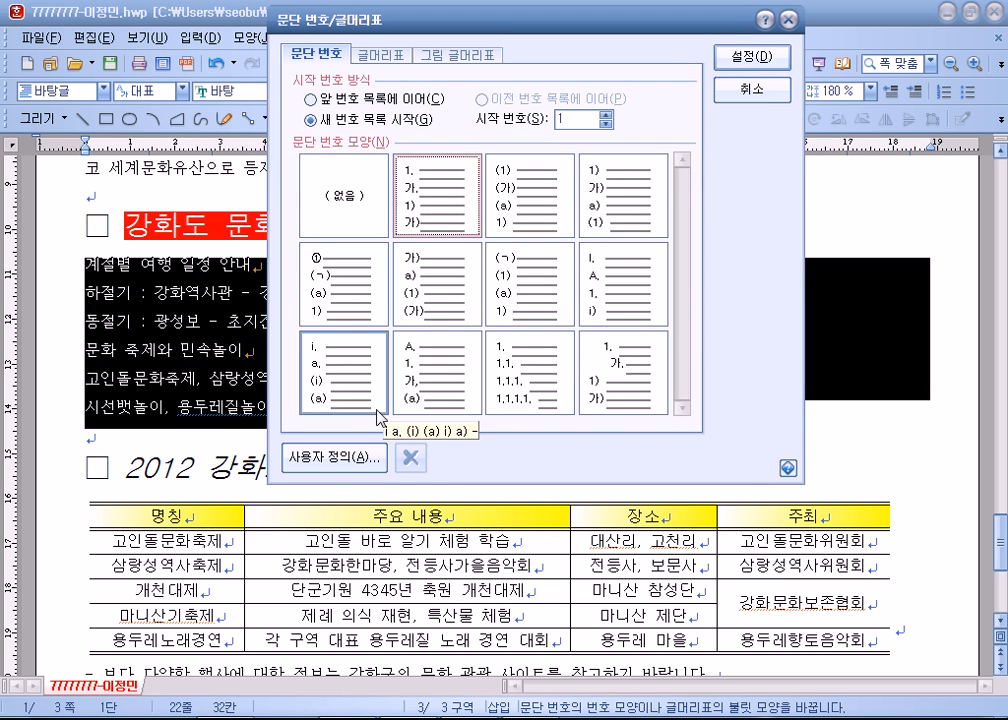
{"action": "left_click", "coordinate": [376, 458]}
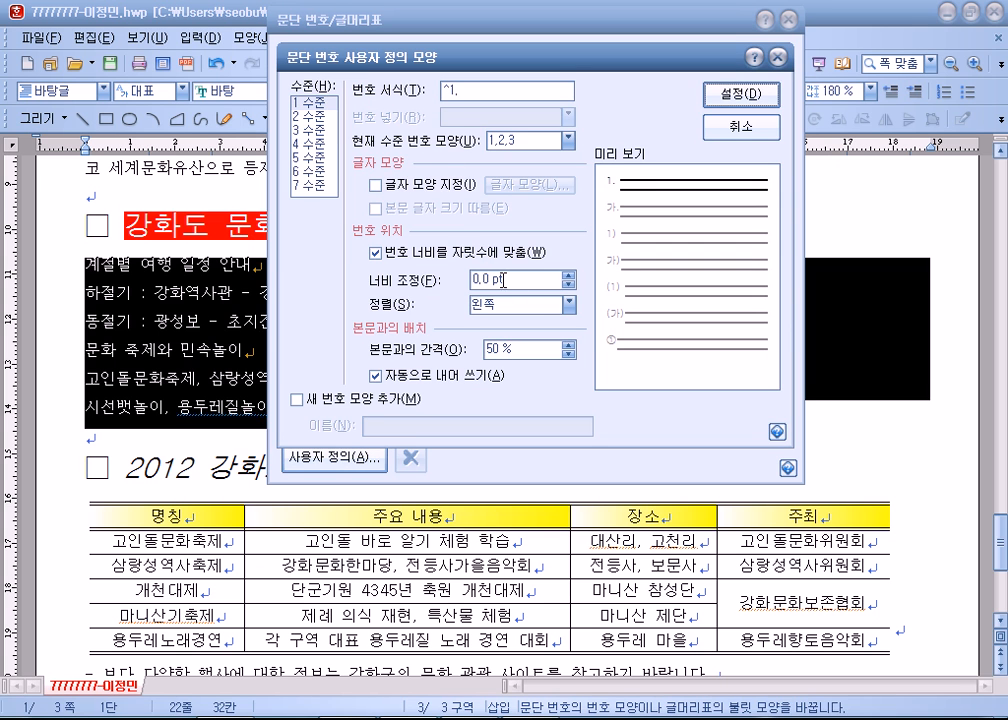
{"action": "left_click", "coordinate": [408, 282]}
{"action": "type", "text": "20"}
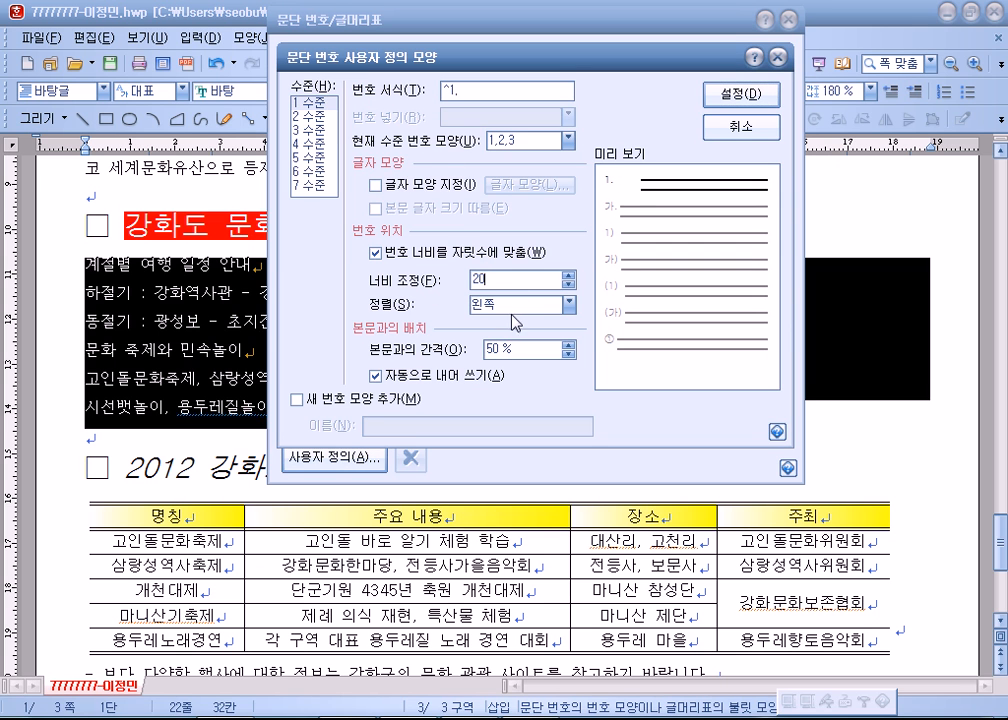
{"action": "left_click", "coordinate": [513, 304]}
{"action": "left_click", "coordinate": [509, 349]}
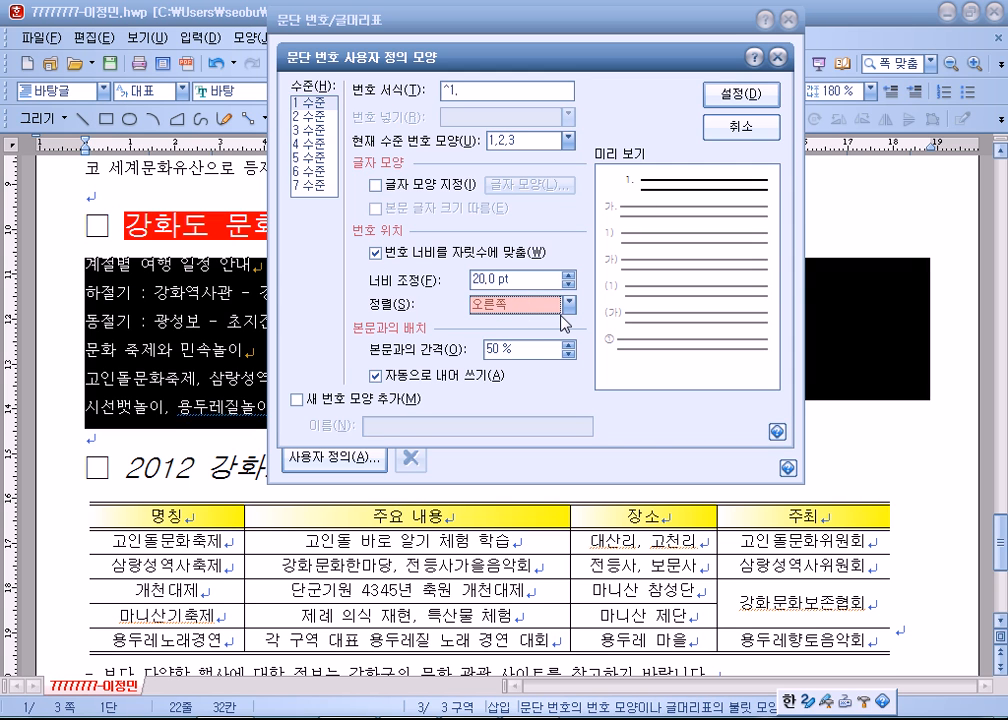
- Give level 2 a 30 pt width adjustment and right alignment (오른쪽), and apply the custom numbering to the list
{"action": "left_click", "coordinate": [308, 116]}
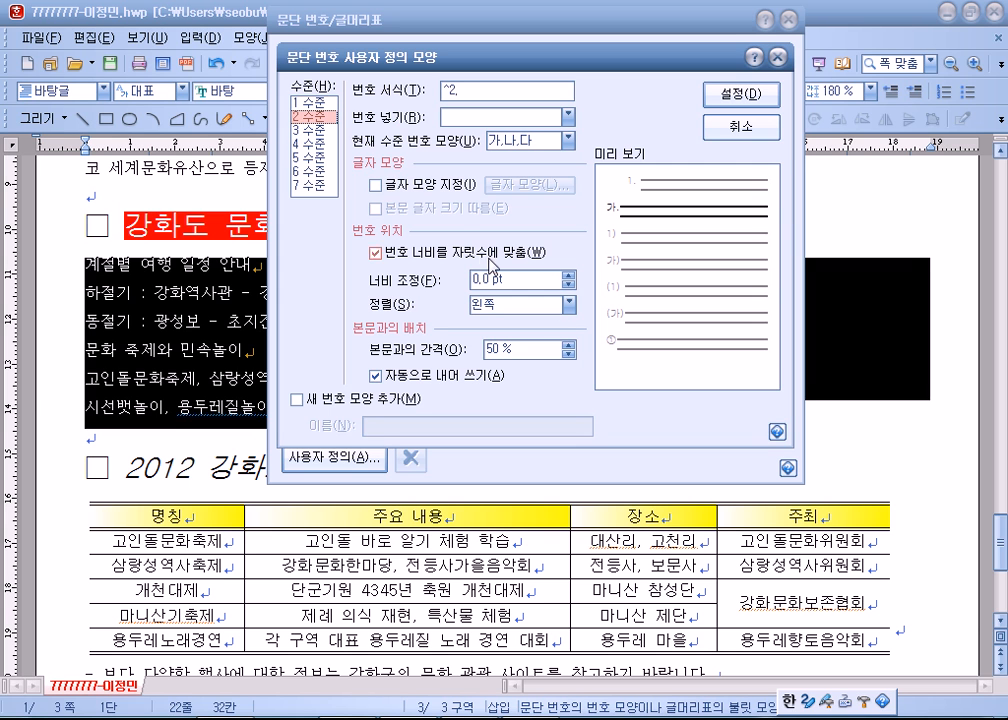
{"action": "type", "text": "30"}
{"action": "left_click", "coordinate": [515, 304]}
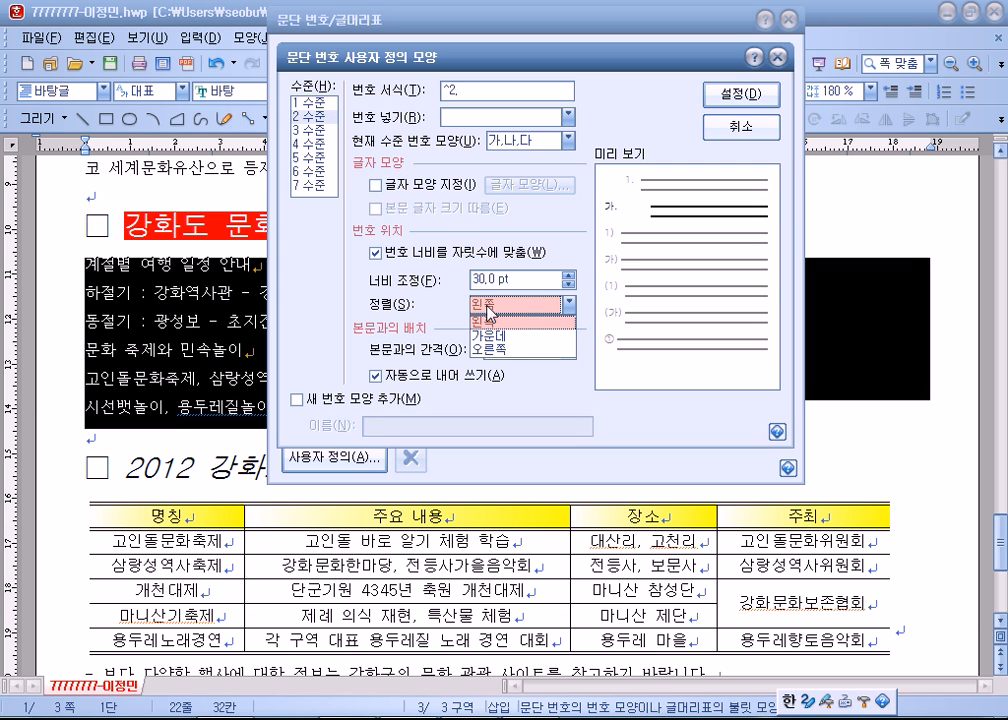
{"action": "left_click", "coordinate": [494, 340]}
{"action": "left_click", "coordinate": [741, 94]}
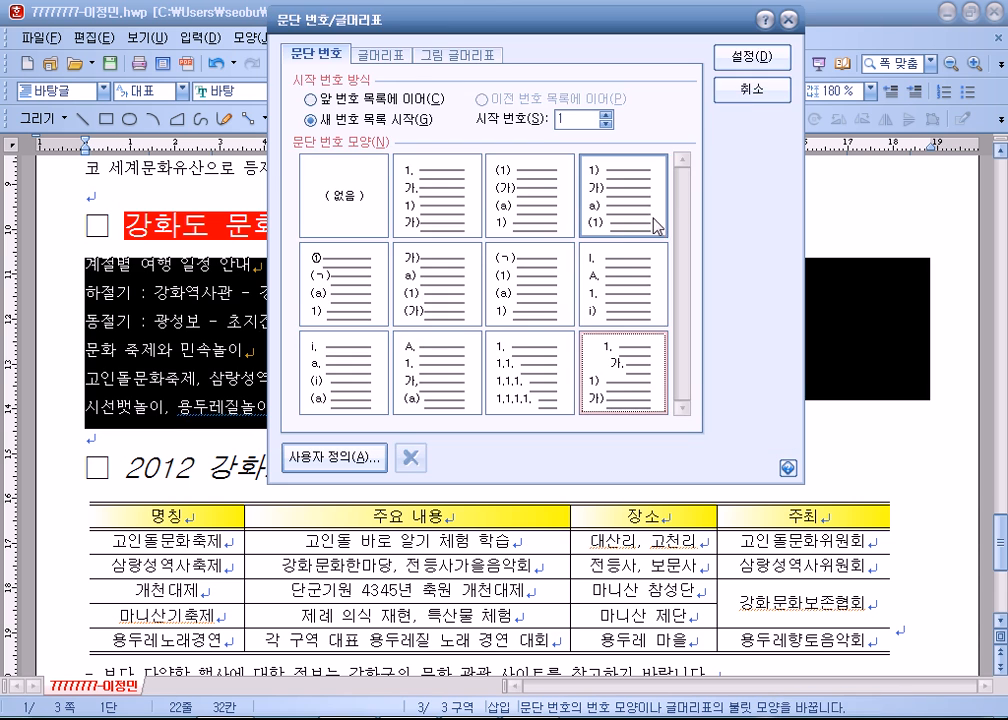
{"action": "key", "text": "Return"}
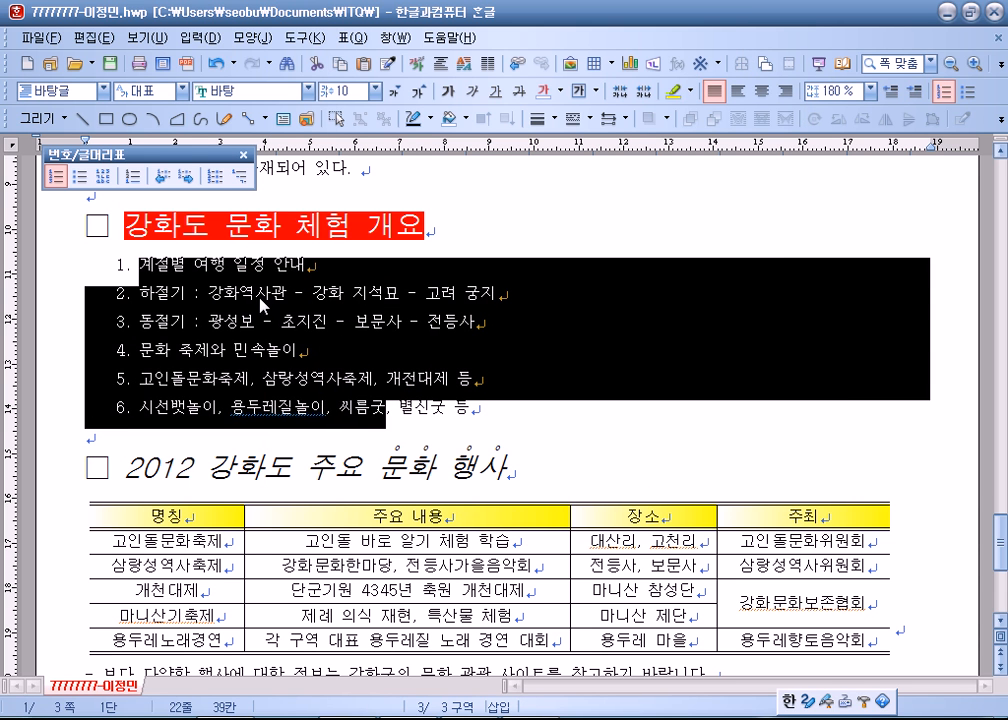
- Demote the 하절기 and 동절기 items and the 고인돌문화축제 and 시선뱃놀이 items to level 2 numbering
{"action": "left_click", "coordinate": [232, 355]}
{"action": "left_click_drag", "start_coordinate": [160, 294], "coordinate": [229, 321]}
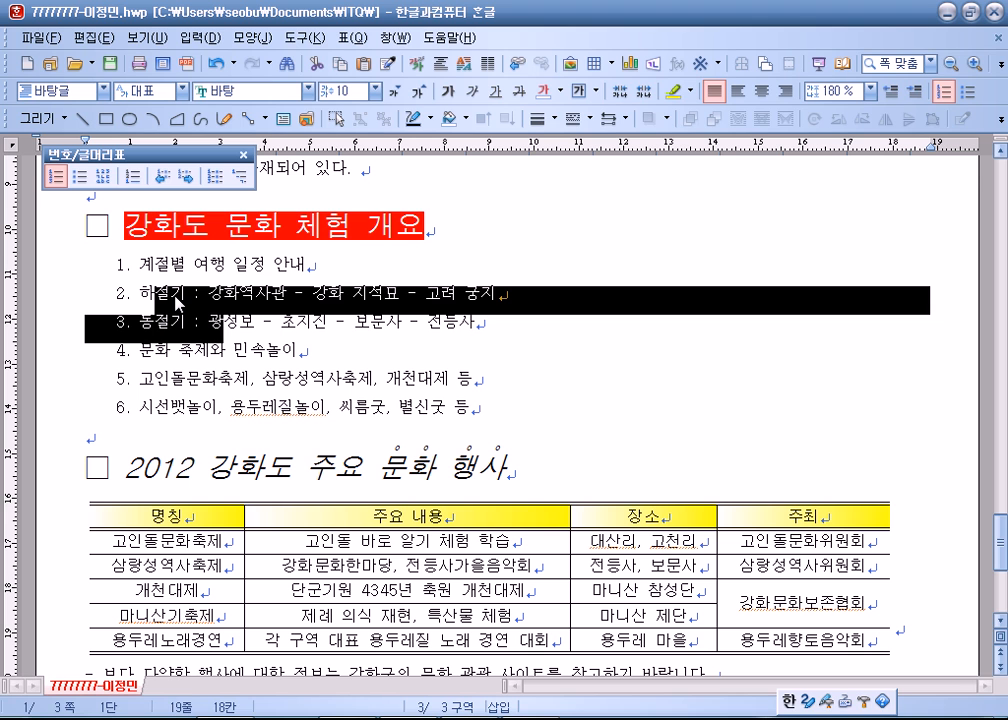
{"action": "left_click", "coordinate": [189, 188]}
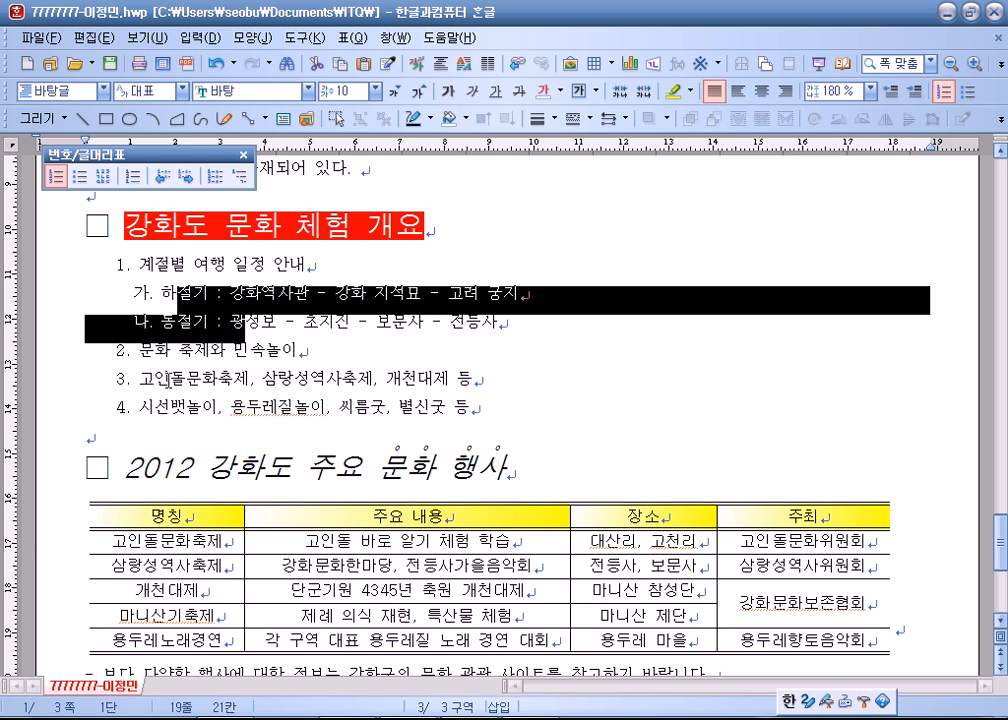
{"action": "left_click_drag", "start_coordinate": [170, 380], "coordinate": [243, 416]}
{"action": "left_click", "coordinate": [186, 180]}
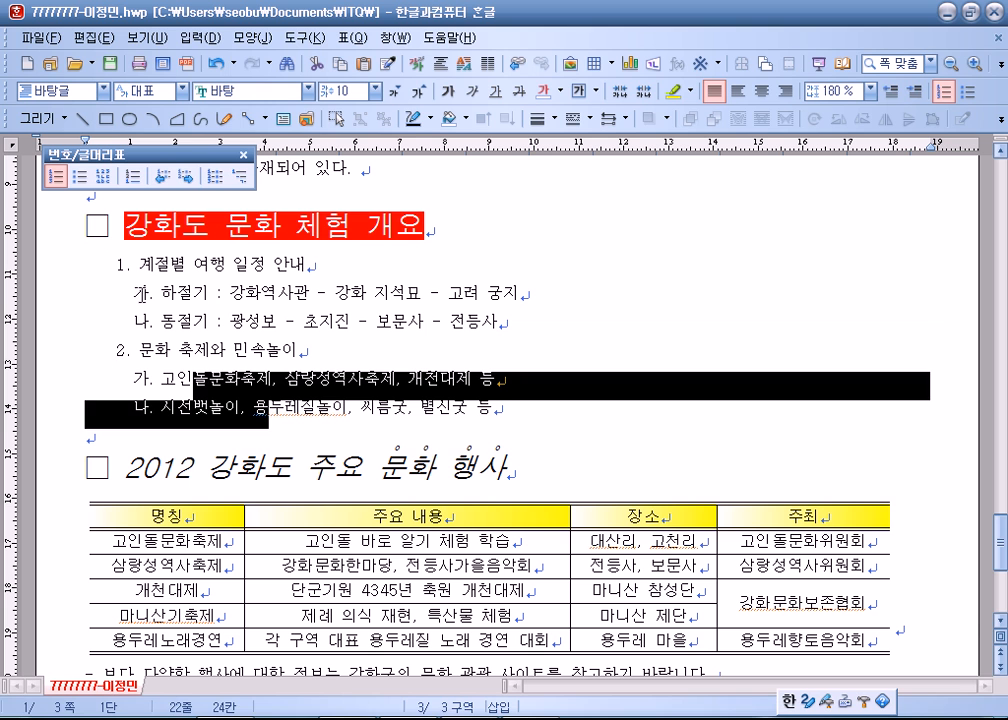
{"action": "left_click", "coordinate": [262, 404]}
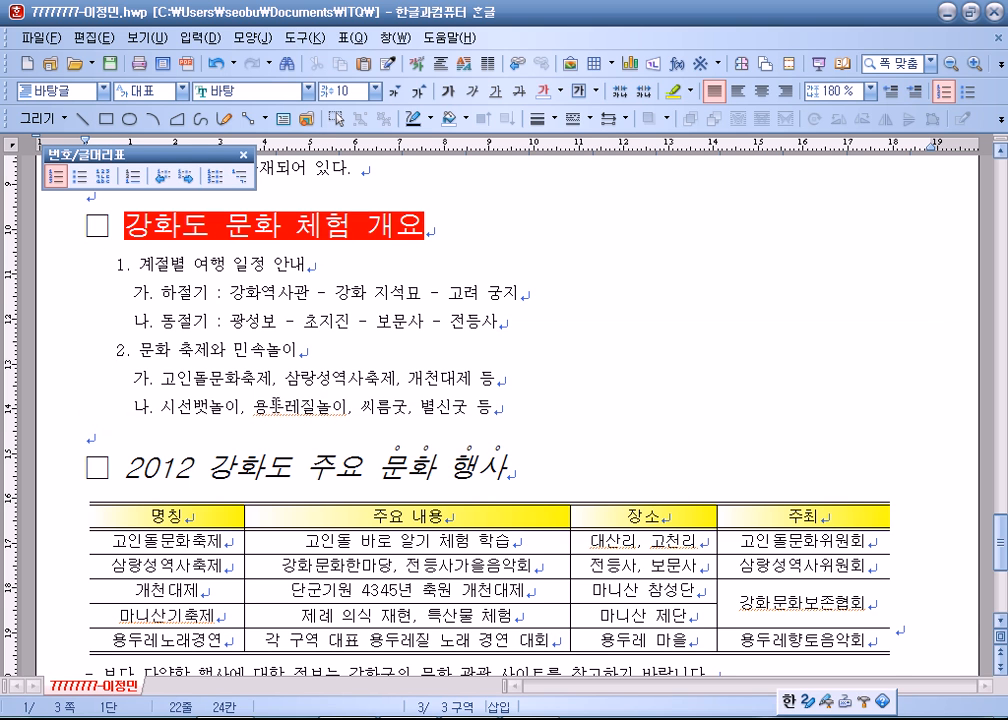
{"action": "left_click_drag", "start_coordinate": [115, 260], "coordinate": [442, 403]}
{"action": "left_click", "coordinate": [362, 383]}
- Select all cells of the table under 2012 강화도 주요 문화 행사 and make the rows slightly taller
{"action": "scroll", "coordinate": [349, 370], "scroll_direction": "down", "scroll_amount": 5}
{"action": "left_click_drag", "start_coordinate": [160, 300], "coordinate": [803, 428]}
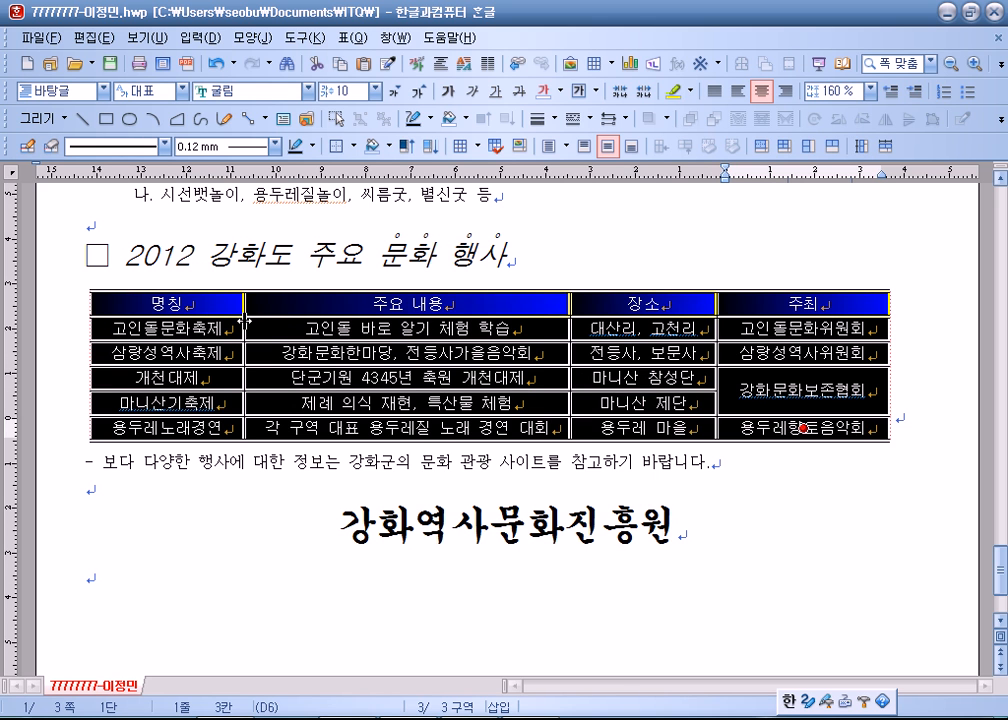
{"action": "key", "text": "ctrl+Up"}
{"action": "key", "text": "ctrl+Up"}
{"action": "key", "text": "ctrl+Down"}
{"action": "key", "text": "ctrl+Down"}
{"action": "key", "text": "ctrl+Down"}
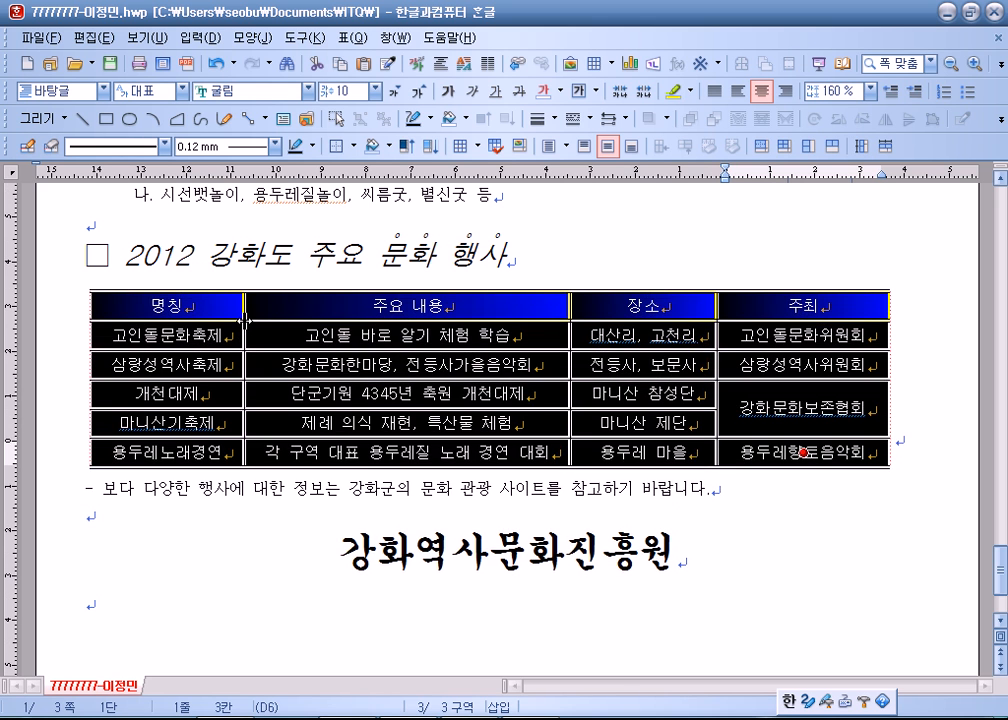
- Try enlarging all table rows until the end of the text runs over onto page 4
{"action": "scroll", "coordinate": [239, 320], "scroll_direction": "down", "scroll_amount": 3}
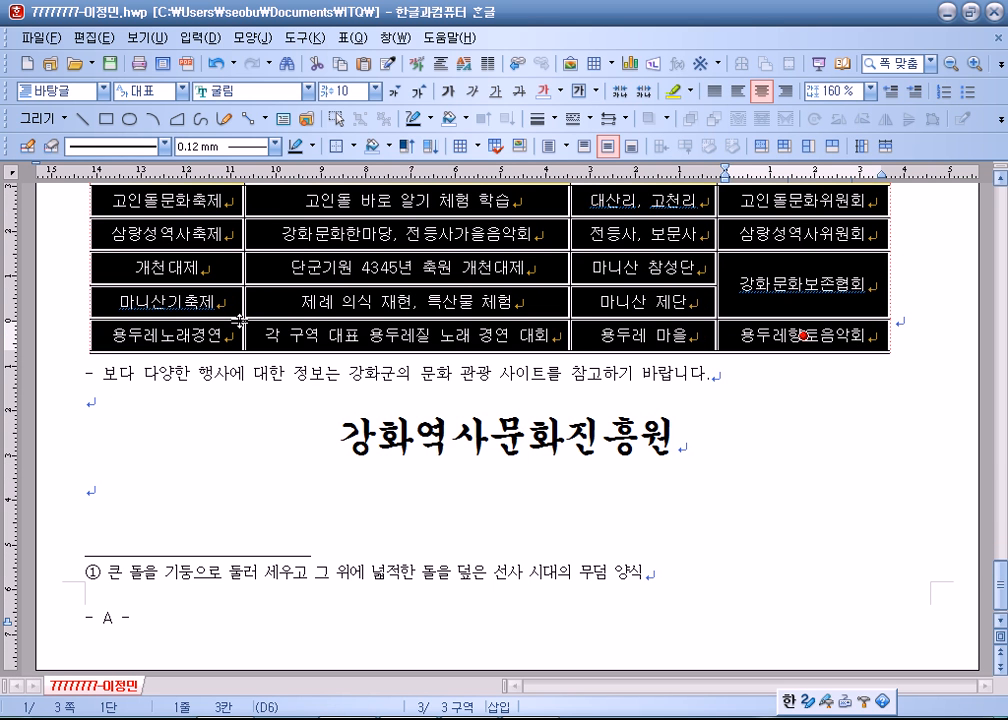
{"action": "key", "text": "ctrl+Down"}
{"action": "key", "text": "ctrl+Down"}
{"action": "scroll", "coordinate": [191, 349], "scroll_direction": "down", "scroll_amount": 9}
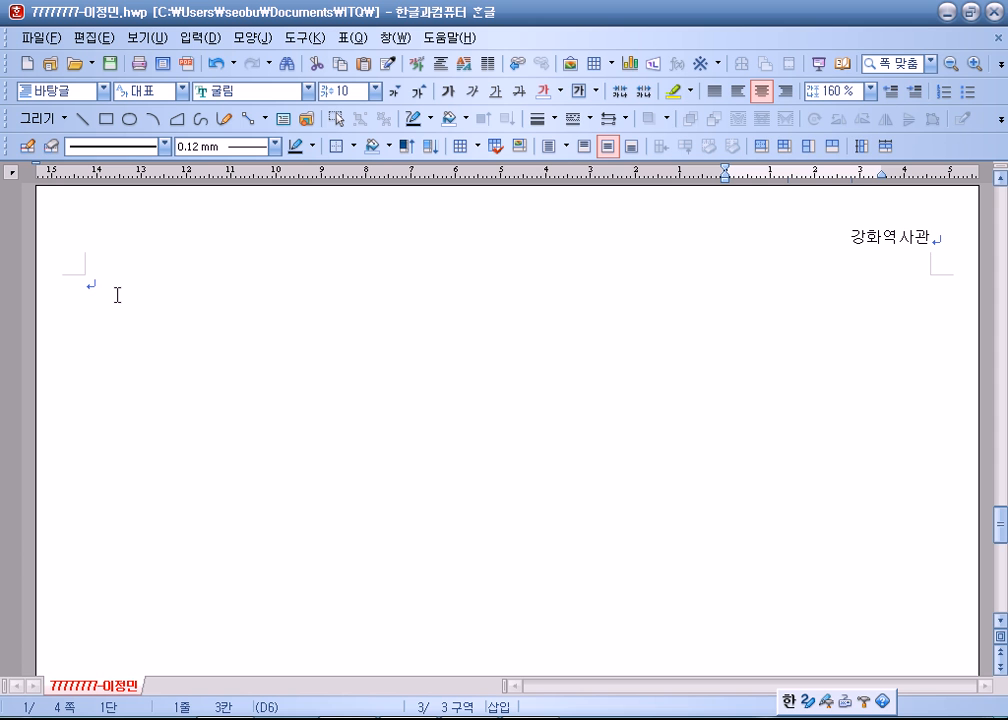
{"action": "scroll", "coordinate": [117, 295], "scroll_direction": "up", "scroll_amount": 15}
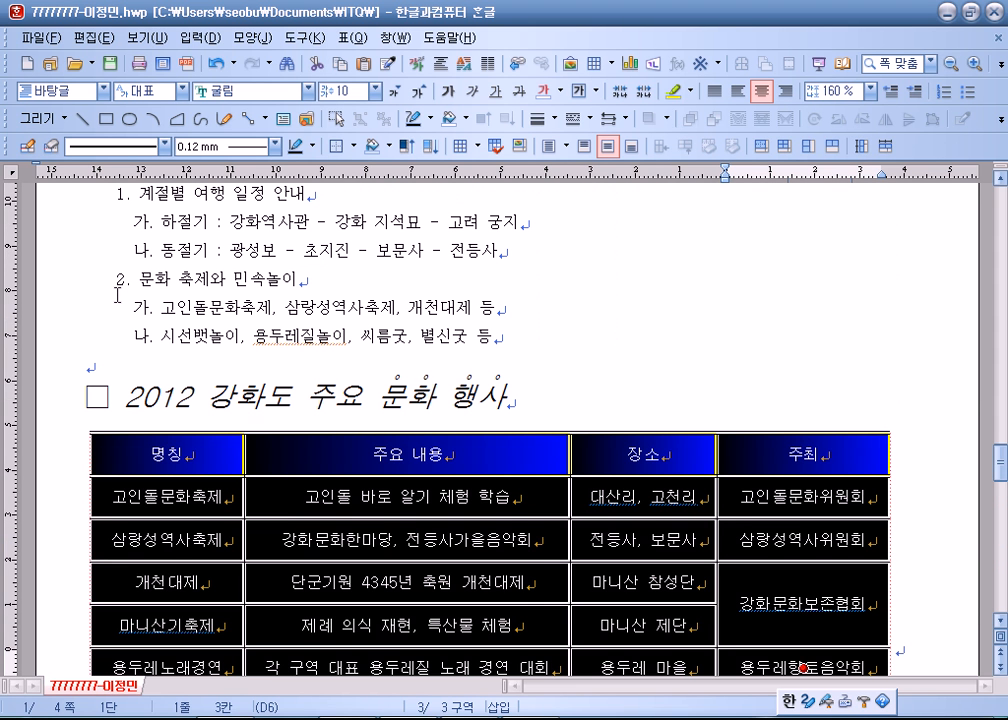
- Shrink all table rows to a compact height, and enlarge them moderately again so the content fits on page 3
{"action": "key", "text": "ctrl+Up"}
{"action": "key", "text": "ctrl+Up"}
{"action": "key", "text": "ctrl+Up"}
{"action": "scroll", "coordinate": [117, 295], "scroll_direction": "down", "scroll_amount": 4}
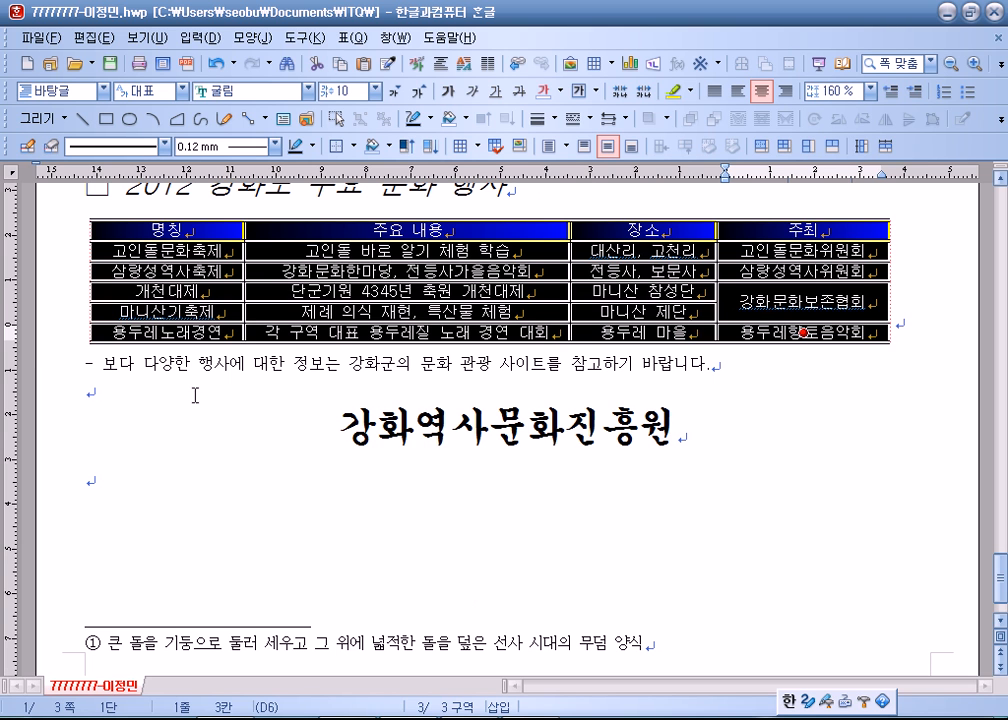
{"action": "key", "text": "ctrl+Down"}
{"action": "key", "text": "ctrl+Down"}
{"action": "key", "text": "ctrl+Down"}
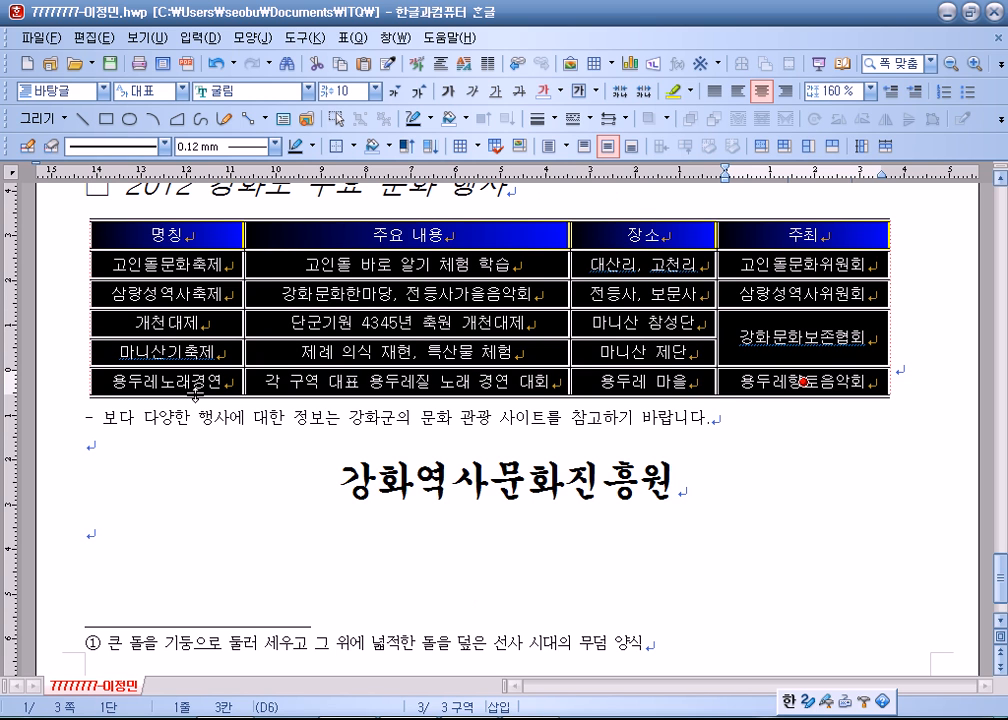
{"action": "left_click", "coordinate": [146, 480]}
- Examine the formatting of the whole 2012 강화도 주요 문화 행사 table, including the gradient header row and the 주요 내용 cells
{"action": "scroll", "coordinate": [124, 535], "scroll_direction": "up", "scroll_amount": 3}
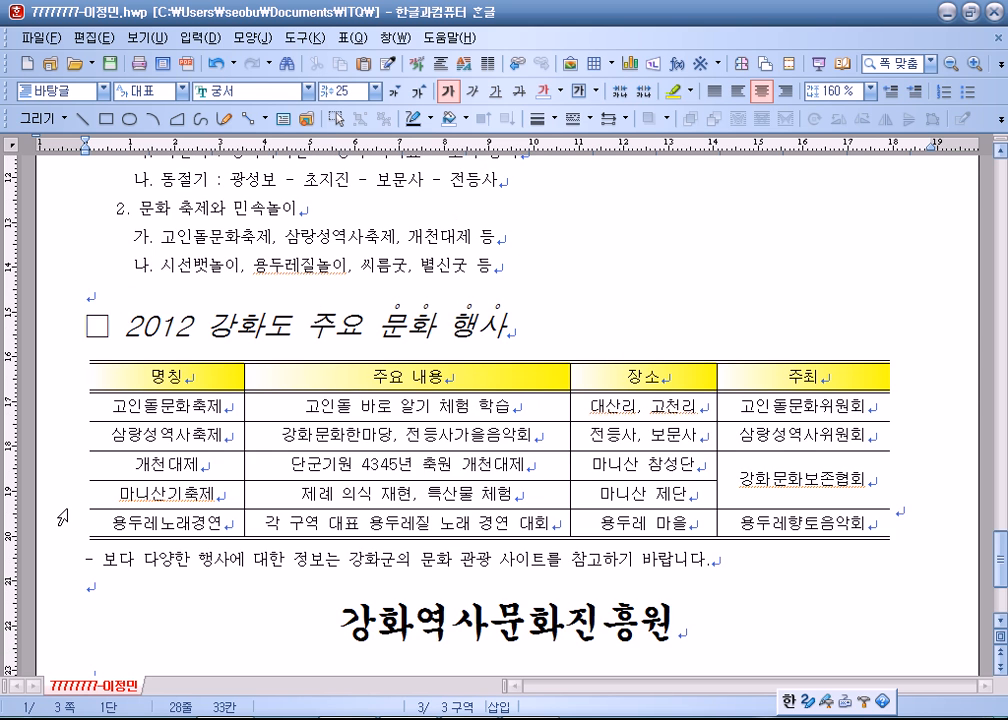
{"action": "scroll", "coordinate": [62, 524], "scroll_direction": "down", "scroll_amount": 3}
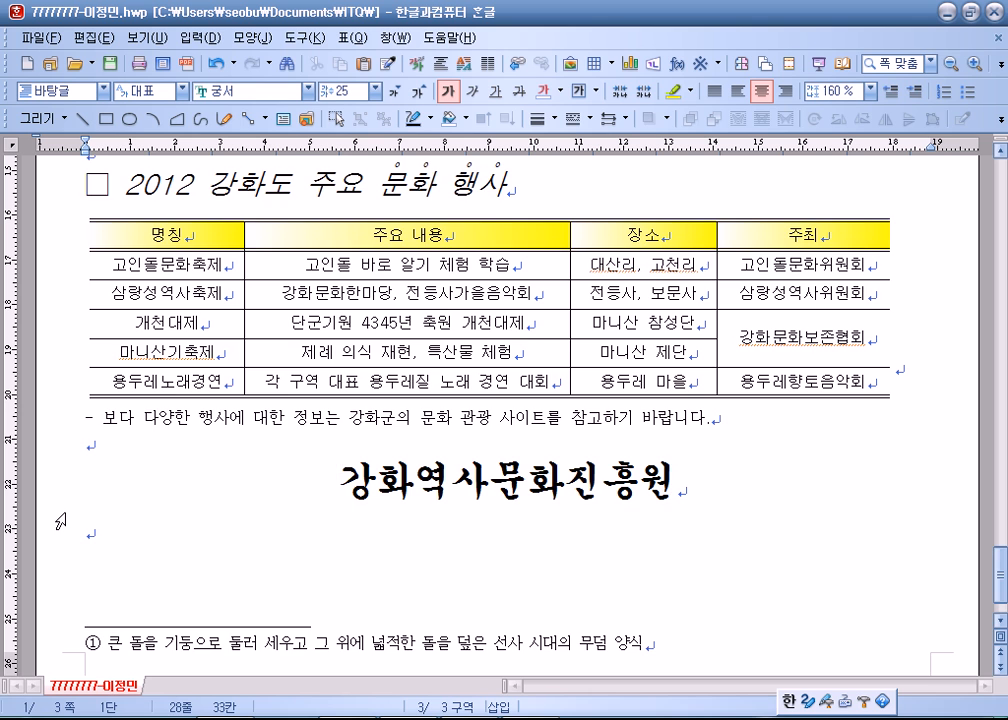
{"action": "scroll", "coordinate": [60, 520], "scroll_direction": "up", "scroll_amount": 2}
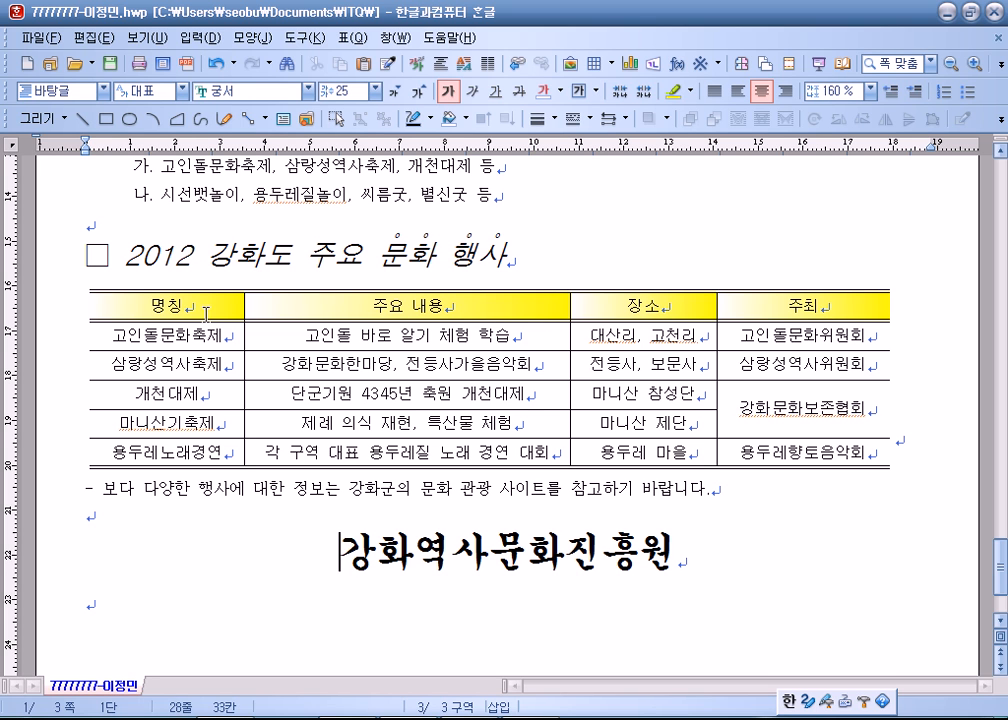
{"action": "left_click_drag", "start_coordinate": [140, 304], "coordinate": [790, 452]}
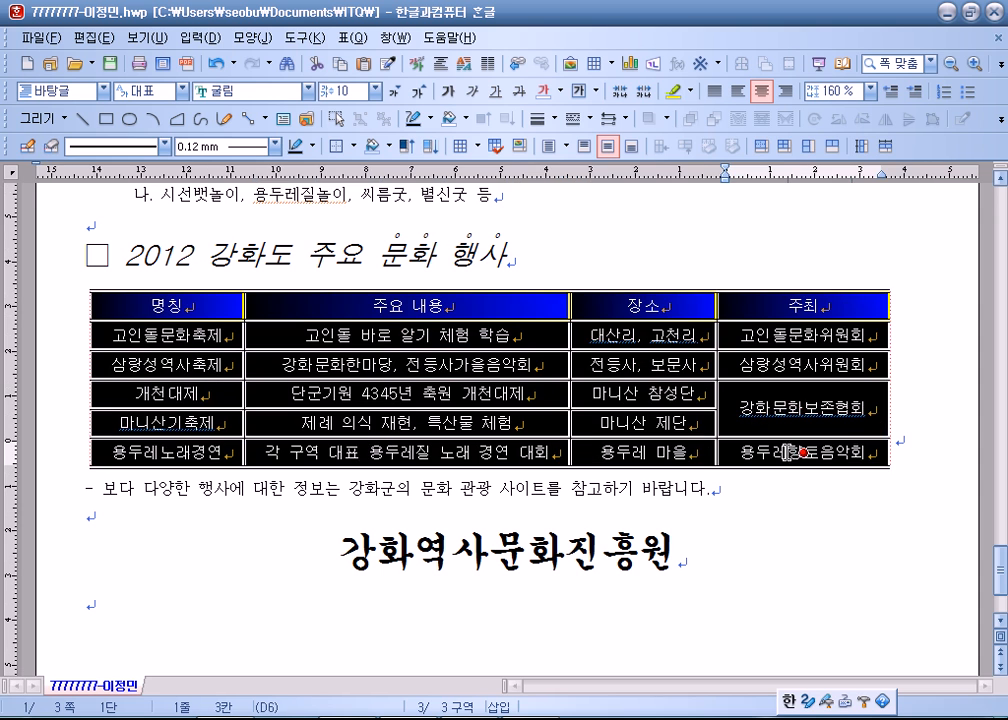
{"action": "left_click", "coordinate": [763, 553]}
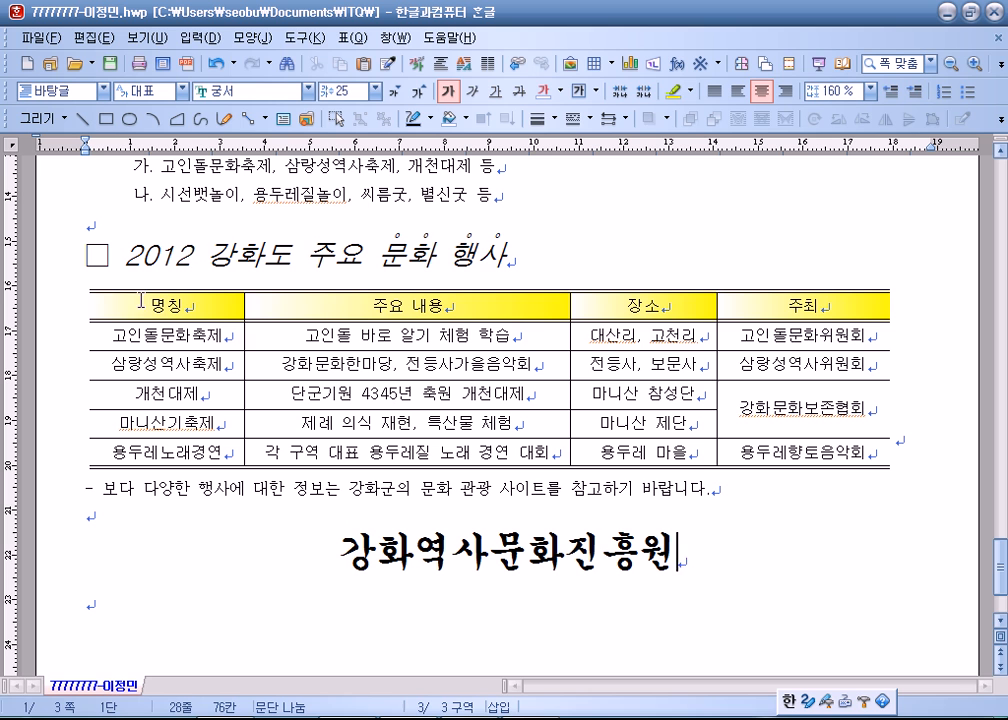
{"action": "left_click_drag", "start_coordinate": [150, 306], "coordinate": [804, 307]}
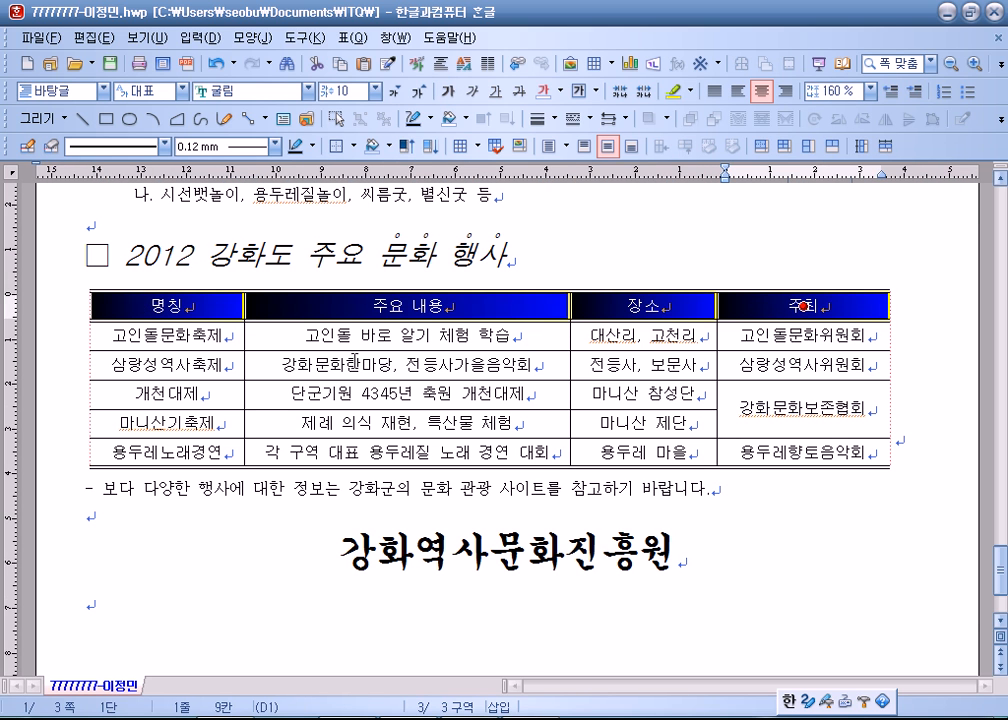
{"action": "left_click", "coordinate": [407, 366]}
{"action": "left_click", "coordinate": [355, 335]}
{"action": "left_click", "coordinate": [355, 335]}
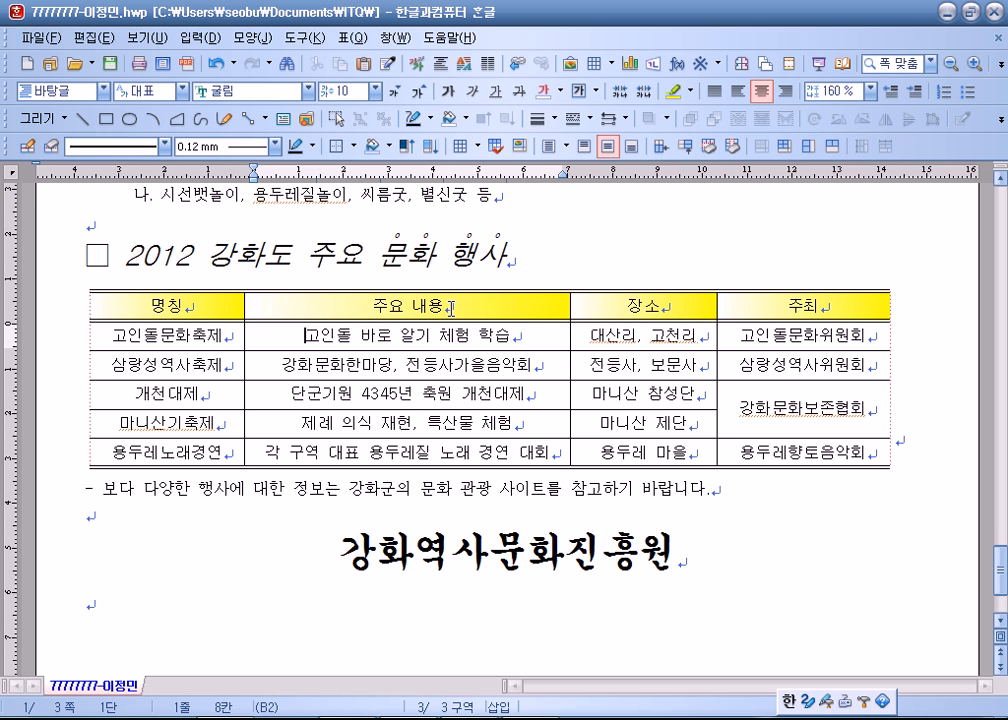
{"action": "scroll", "coordinate": [342, 434], "scroll_direction": "down", "scroll_amount": 3}
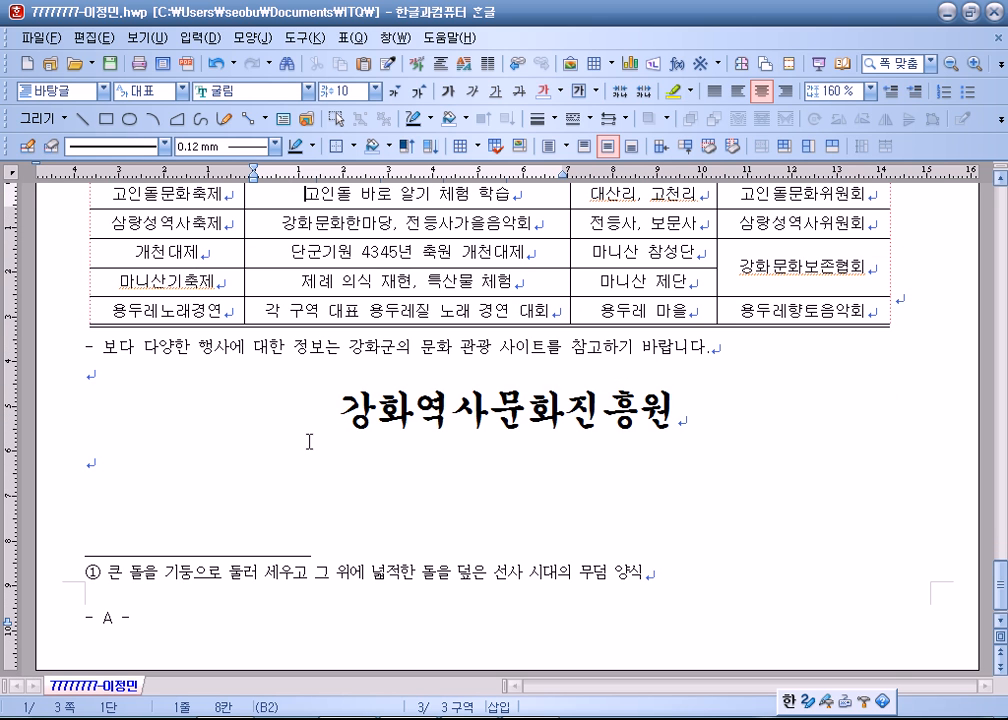
- Examine the formatting of the closing line 강화역사문화진흥원 and look over the finished page 3
{"action": "left_click_drag", "start_coordinate": [330, 412], "coordinate": [744, 423]}
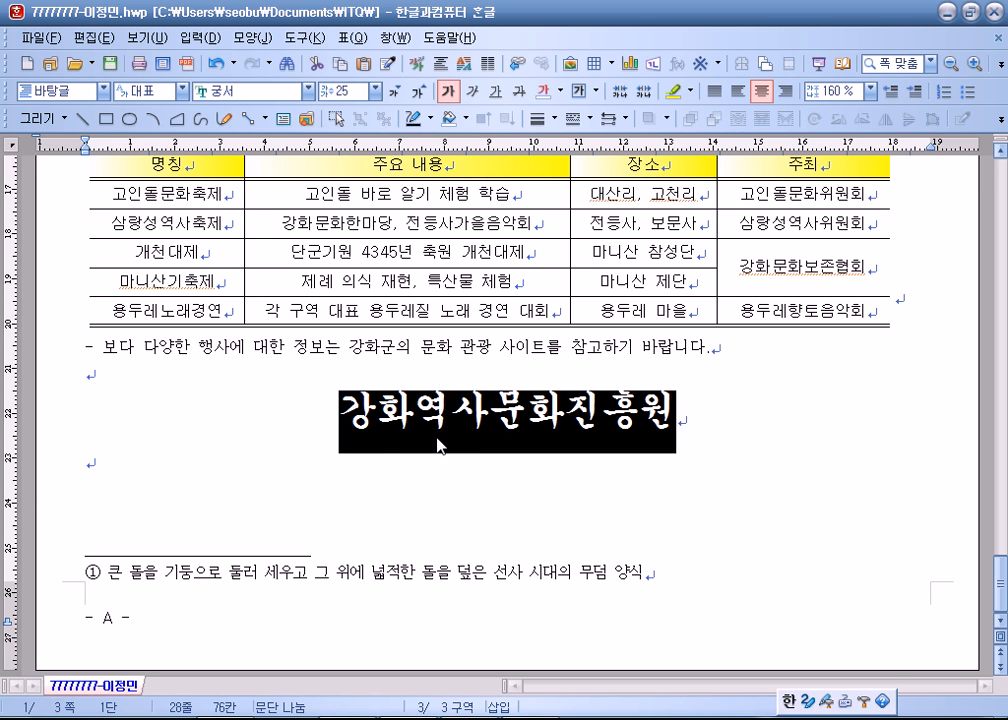
{"action": "left_click", "coordinate": [104, 458]}
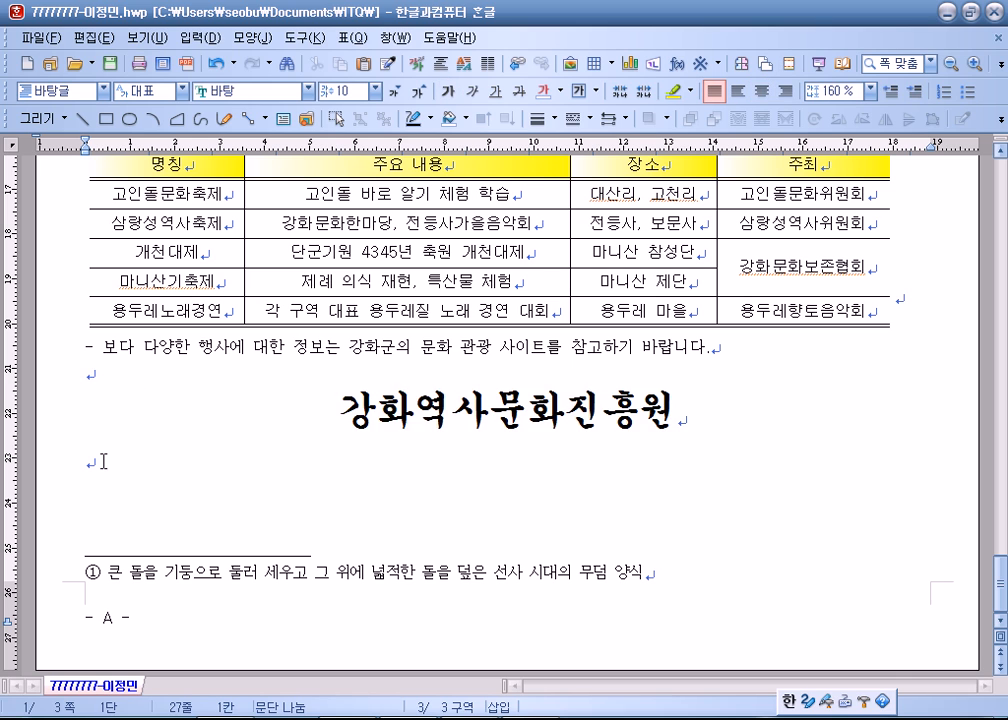
{"action": "scroll", "coordinate": [104, 465], "scroll_direction": "up", "scroll_amount": 3}
{"action": "scroll", "coordinate": [111, 466], "scroll_direction": "up", "scroll_amount": 3}
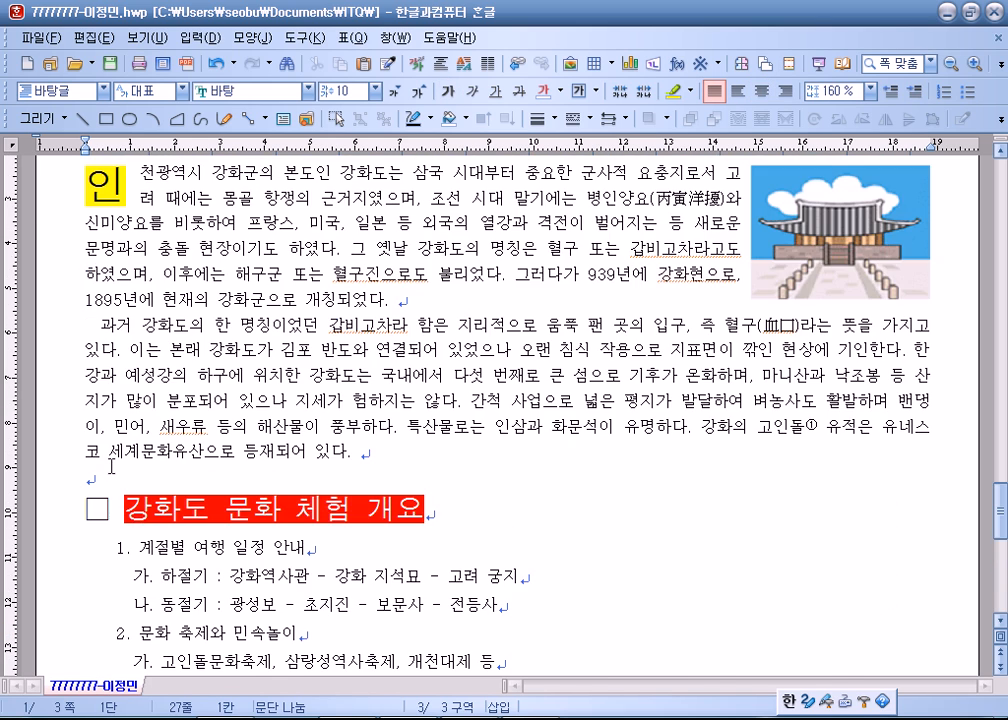
{"action": "scroll", "coordinate": [111, 466], "scroll_direction": "down", "scroll_amount": 4}
{"action": "scroll", "coordinate": [111, 466], "scroll_direction": "down", "scroll_amount": 4}
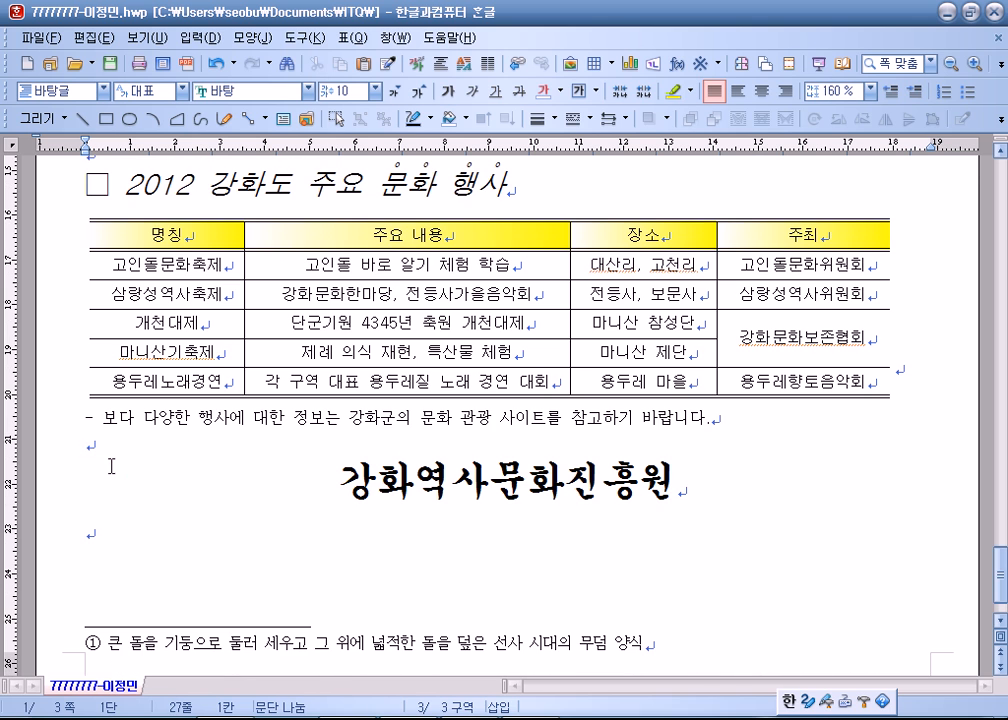